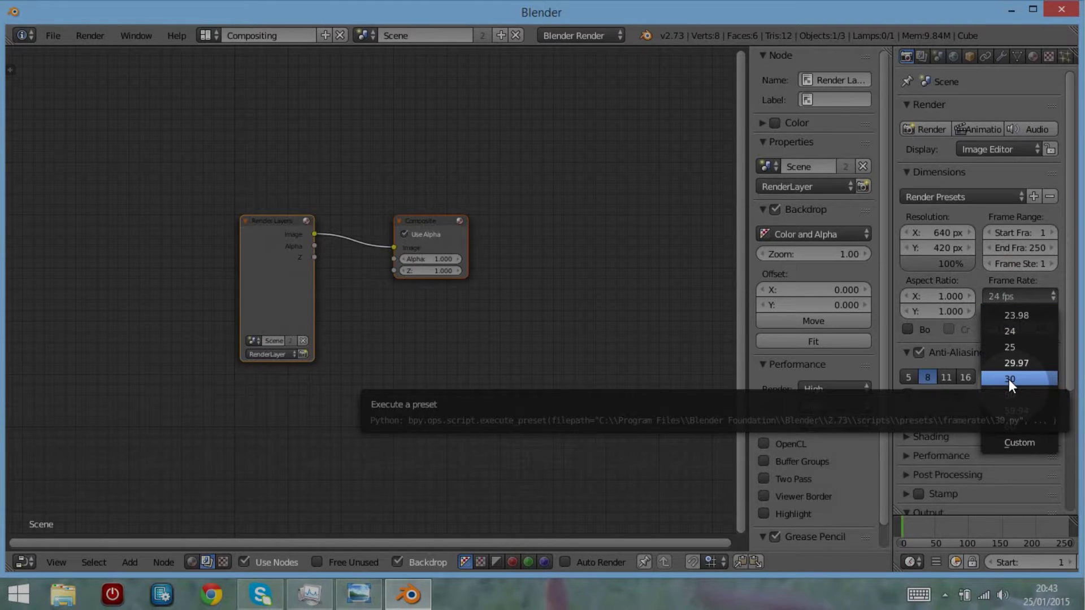
- Set the scene's frame rate to 30 fps and delete the Render Layers node from the compositing node tree
{"action": "left_click", "coordinate": [1009, 379]}
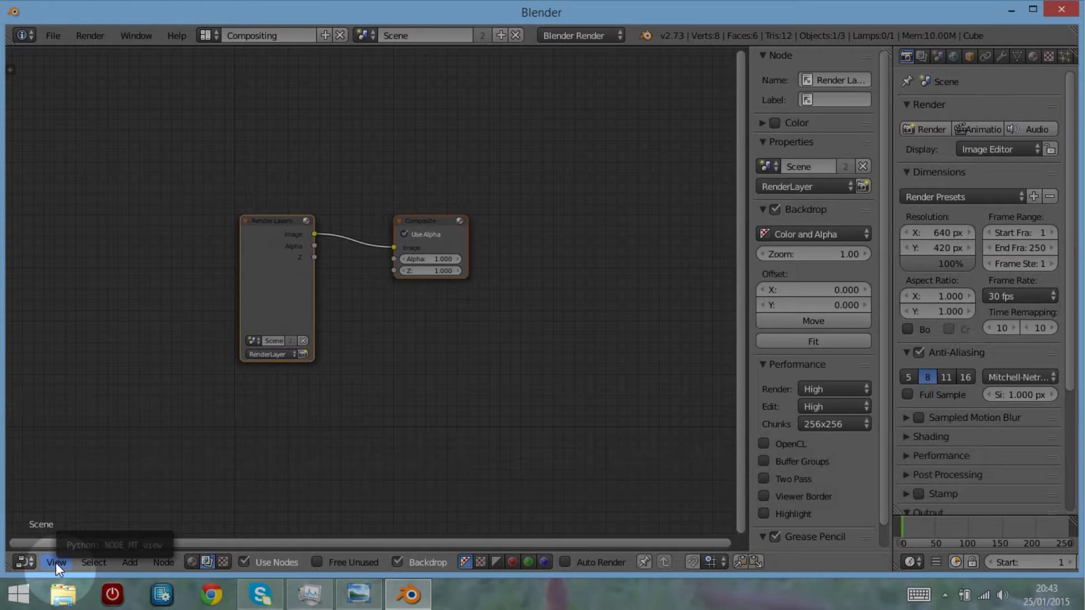
{"action": "left_click", "coordinate": [256, 263]}
{"action": "key", "text": "Delete"}
- Add a Movie Clip input node and load DSCI0002.AVI from the 100DICAM folder into it
{"action": "left_click", "coordinate": [128, 564]}
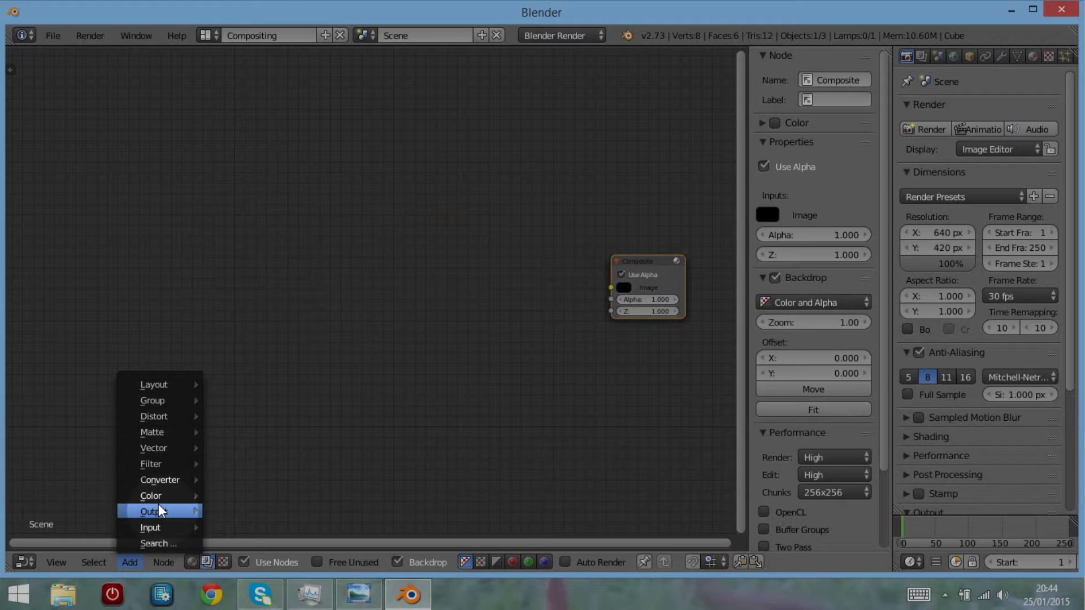
{"action": "mouse_move", "coordinate": [187, 529]}
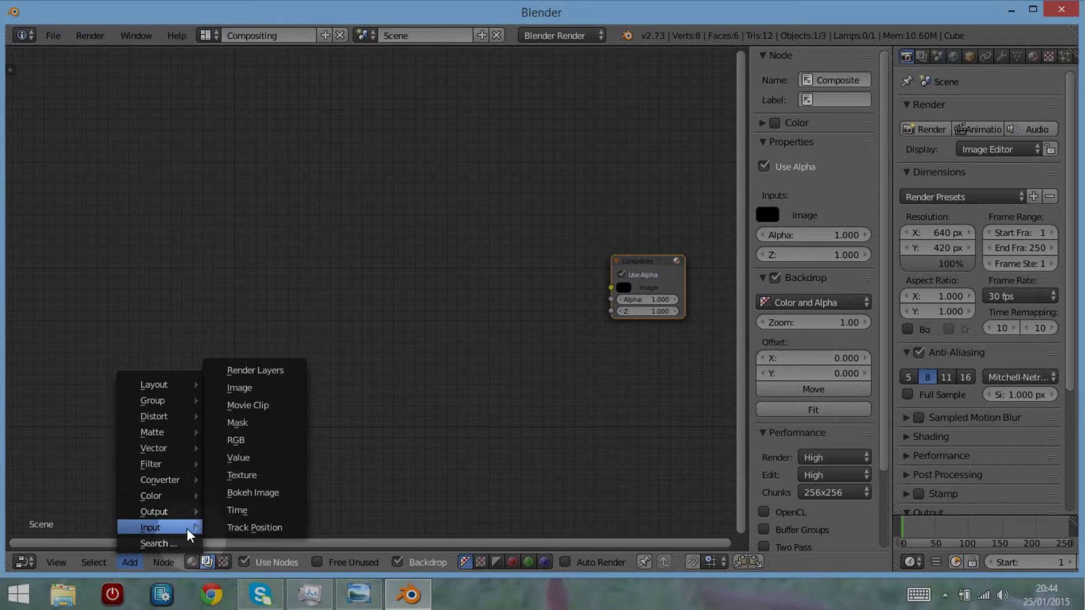
{"action": "left_click", "coordinate": [240, 407]}
{"action": "left_click", "coordinate": [156, 221]}
{"action": "left_click", "coordinate": [187, 379]}
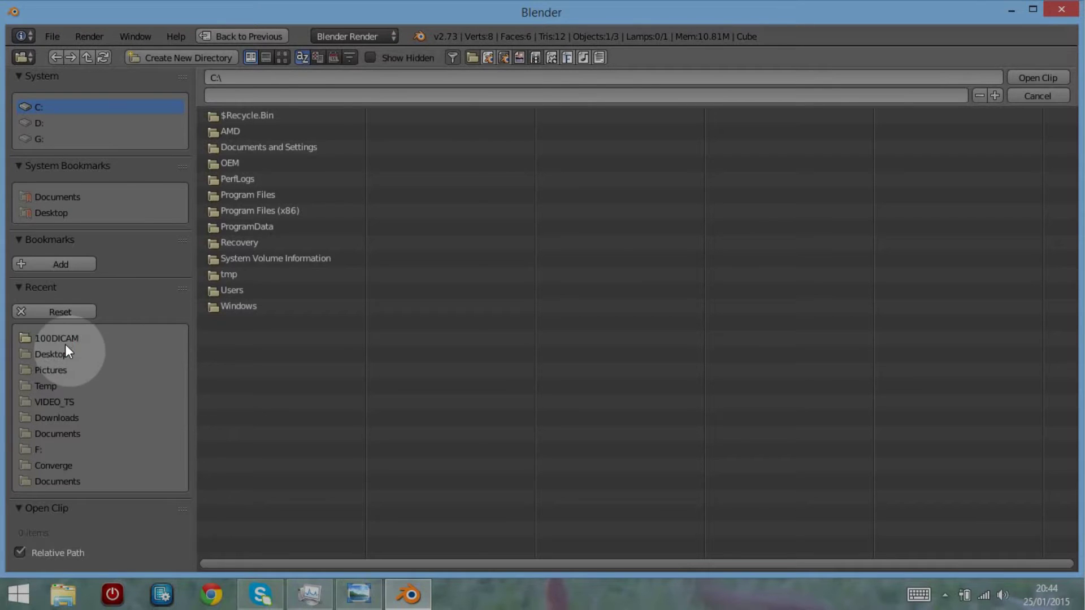
{"action": "left_click", "coordinate": [64, 341]}
{"action": "left_click", "coordinate": [249, 133]}
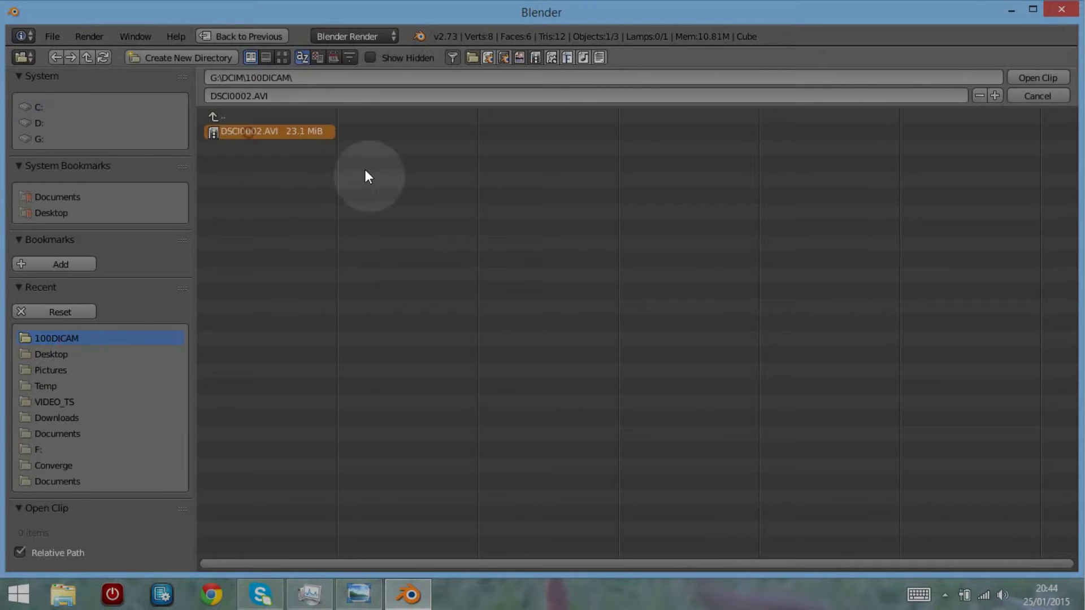
{"action": "left_click", "coordinate": [1027, 76]}
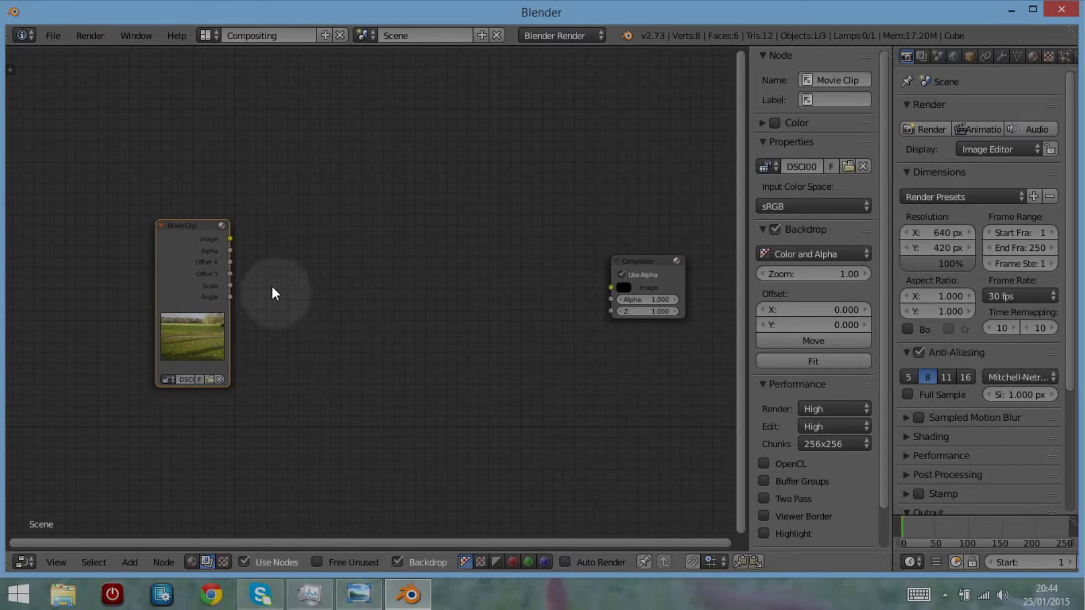
- Link the Movie Clip node's Image output to the Composite node and to a new Viewer node
{"action": "left_click_drag", "start_coordinate": [230, 239], "coordinate": [611, 287]}
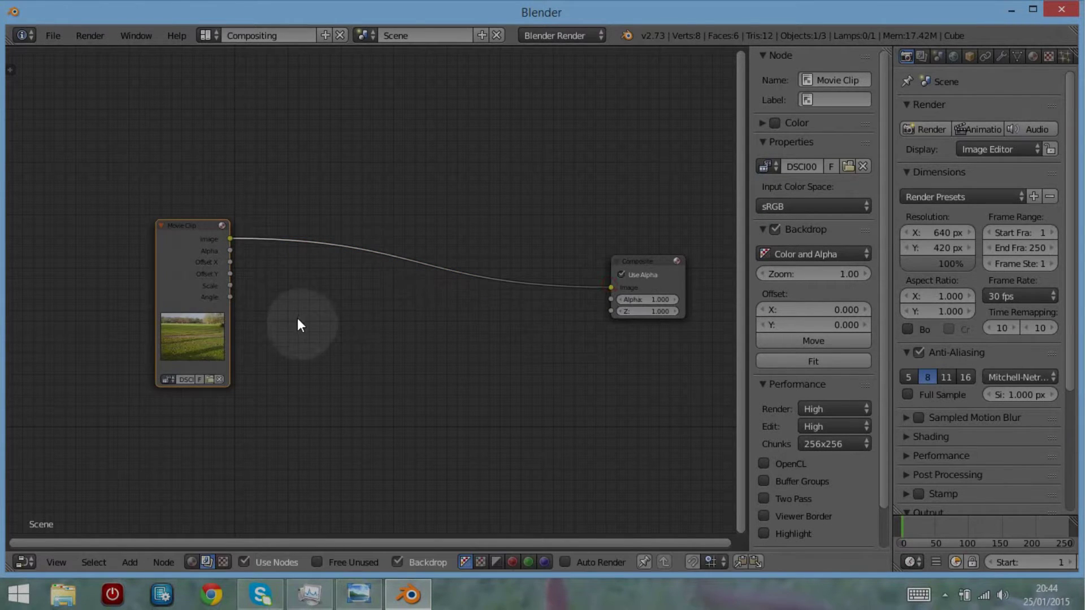
{"action": "left_click", "coordinate": [172, 263], "text": "ctrl+shift"}
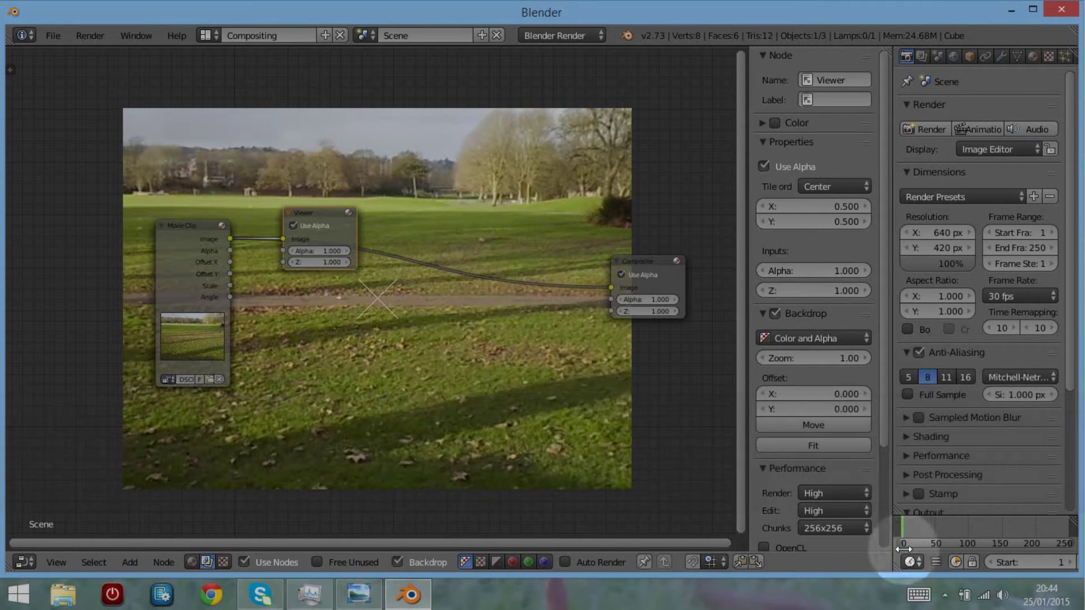
- Scrub through the loaded footage, and look at the Capture reference image in Windows Photo Viewer before returning to Blender
{"action": "left_click_drag", "start_coordinate": [933, 522], "coordinate": [1007, 542]}
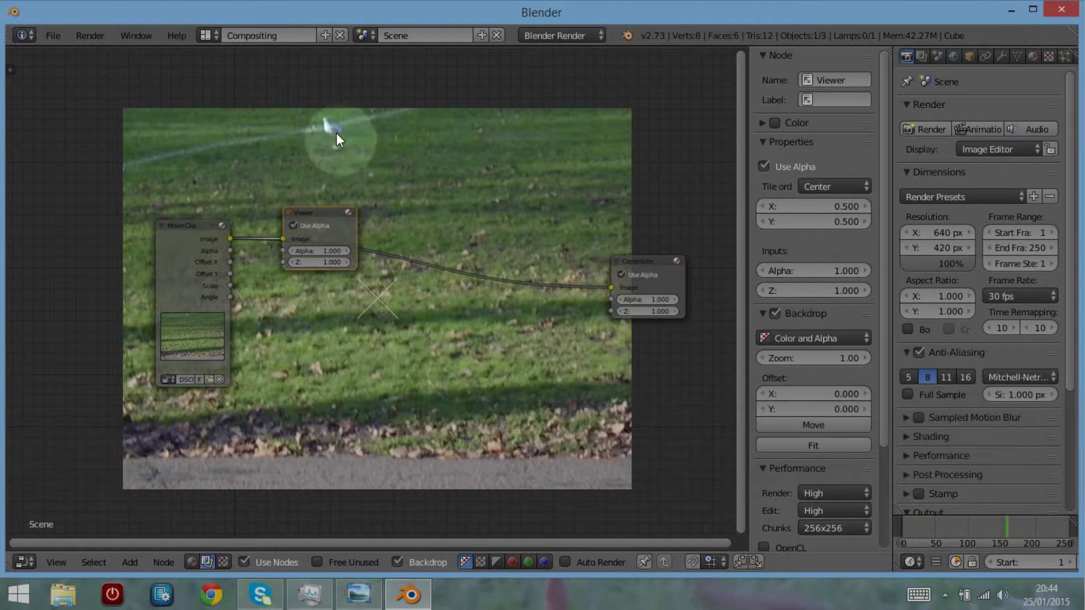
{"action": "left_click_drag", "start_coordinate": [1004, 530], "coordinate": [902, 529]}
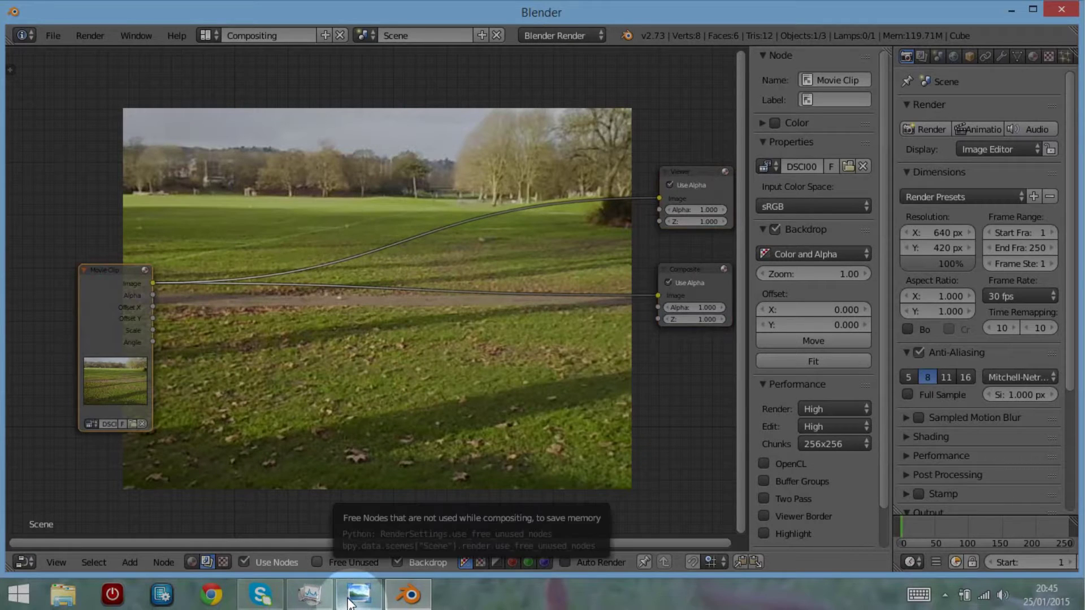
{"action": "left_click", "coordinate": [350, 602]}
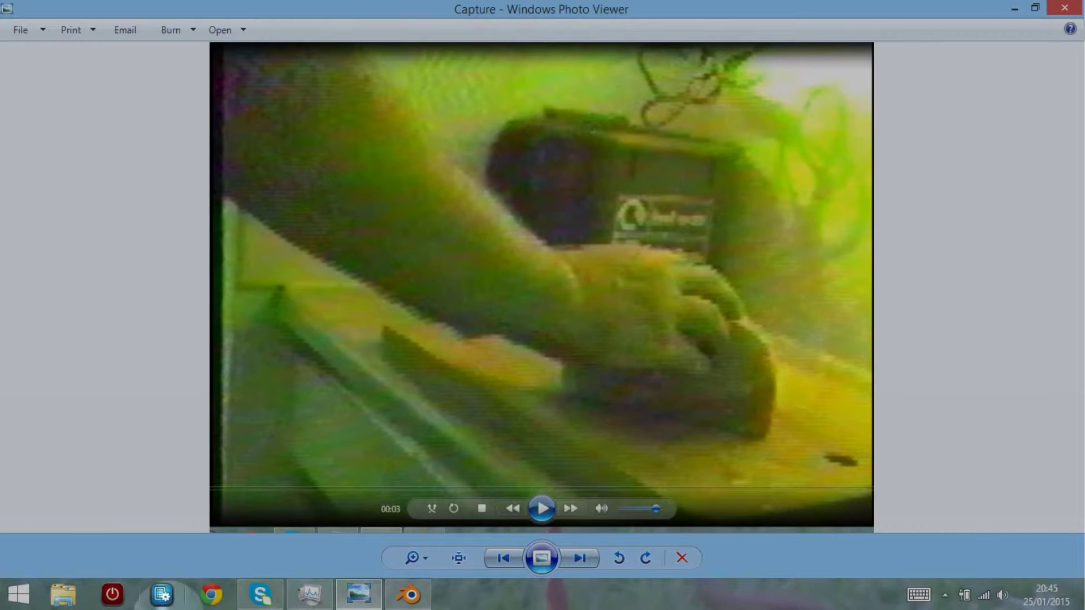
{"action": "left_click", "coordinate": [417, 603]}
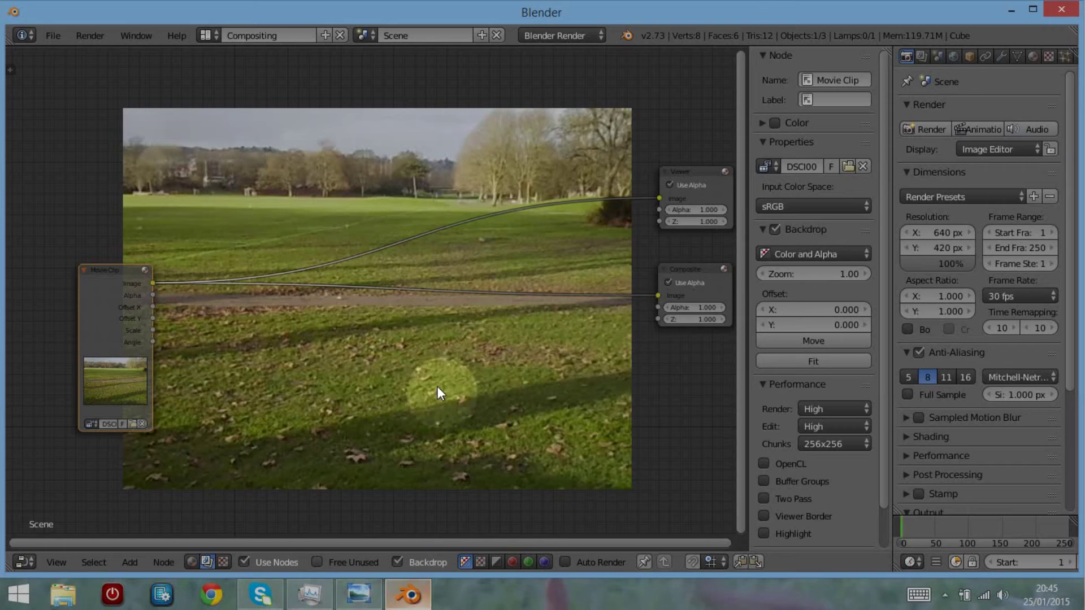
- Rename the cube material's texture to "noise texture" and set its type to Noise
{"action": "left_click", "coordinate": [1049, 56]}
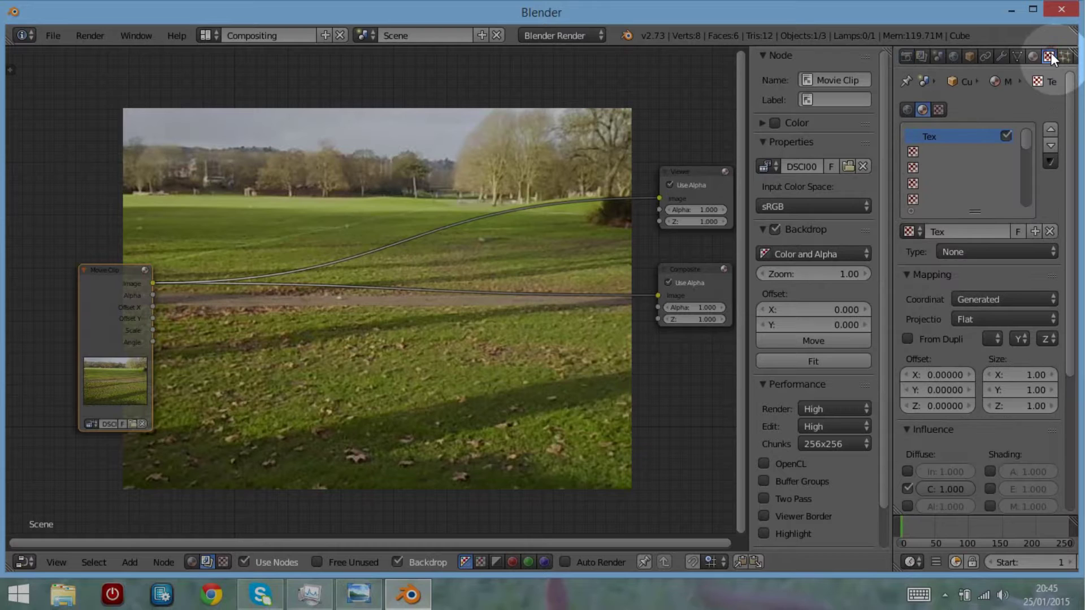
{"action": "left_click", "coordinate": [964, 233]}
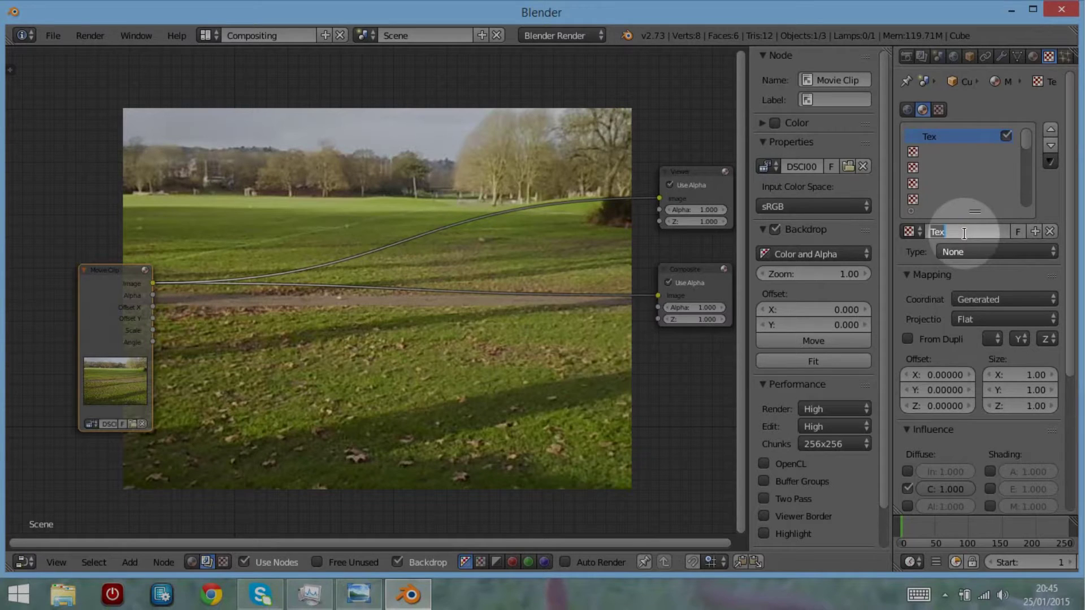
{"action": "type", "text": "noise texture"}
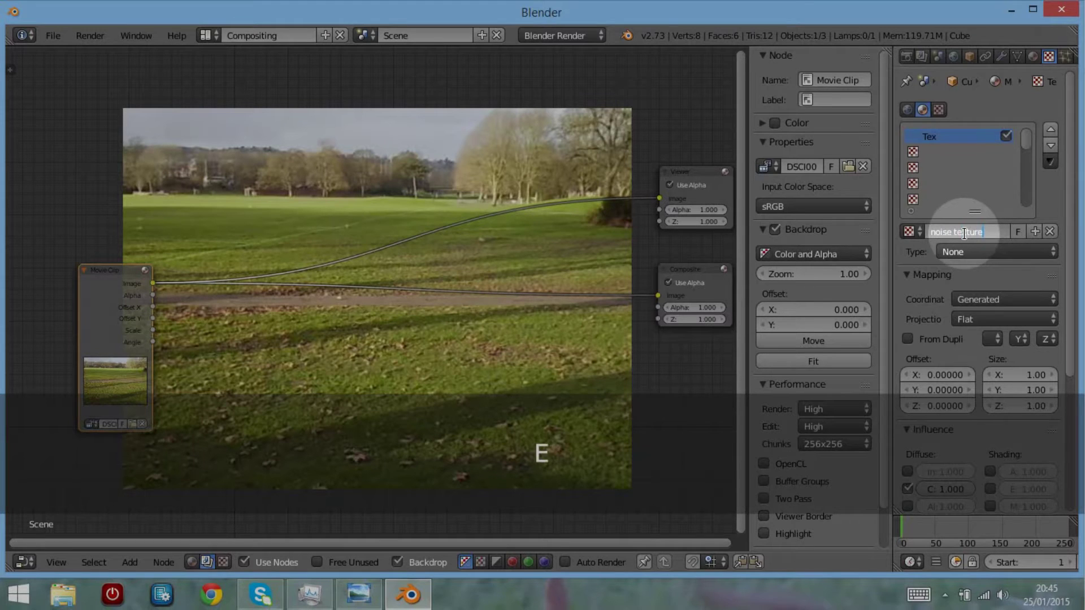
{"action": "key", "text": "Return"}
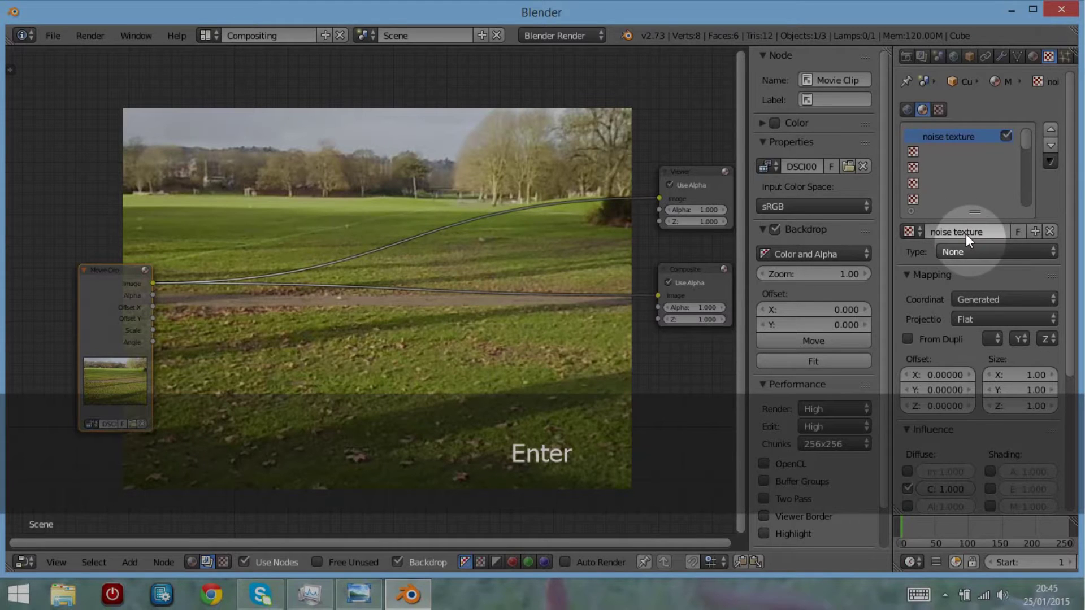
{"action": "left_click", "coordinate": [1021, 251]}
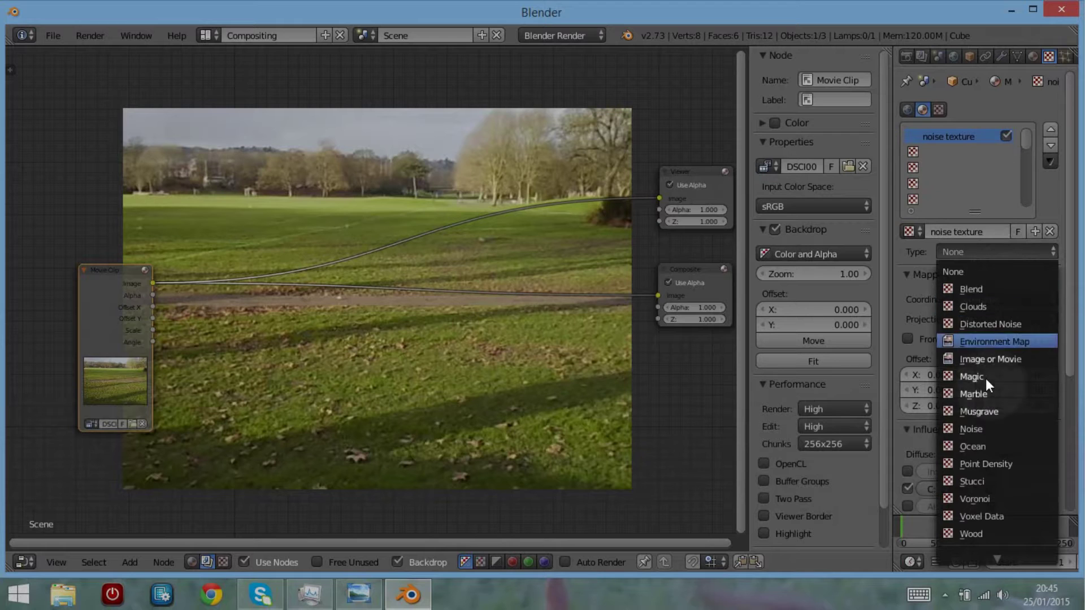
{"action": "left_click", "coordinate": [968, 429]}
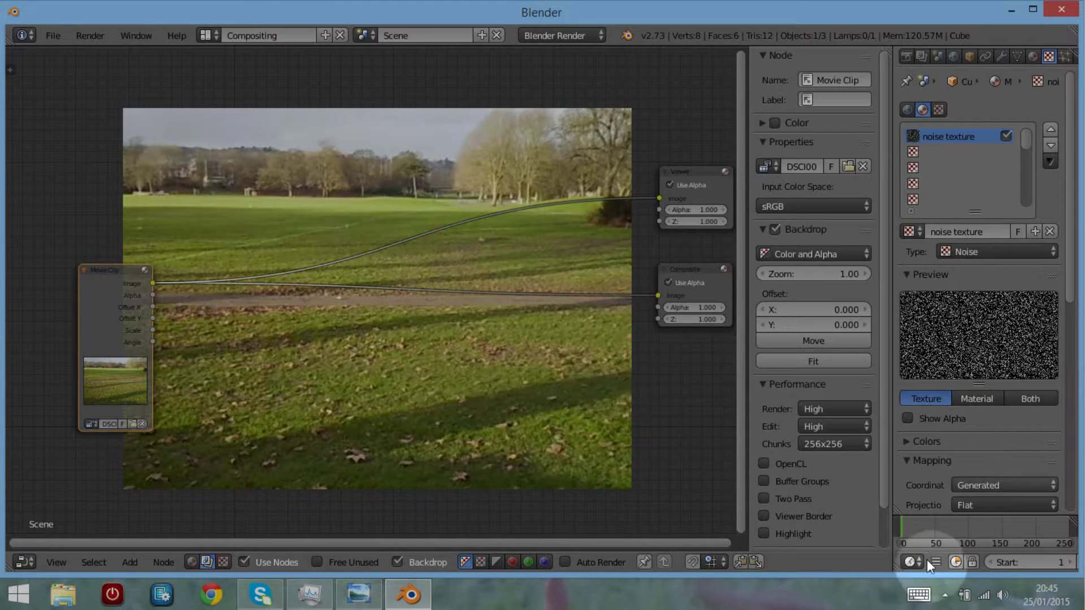
{"action": "left_click", "coordinate": [921, 533]}
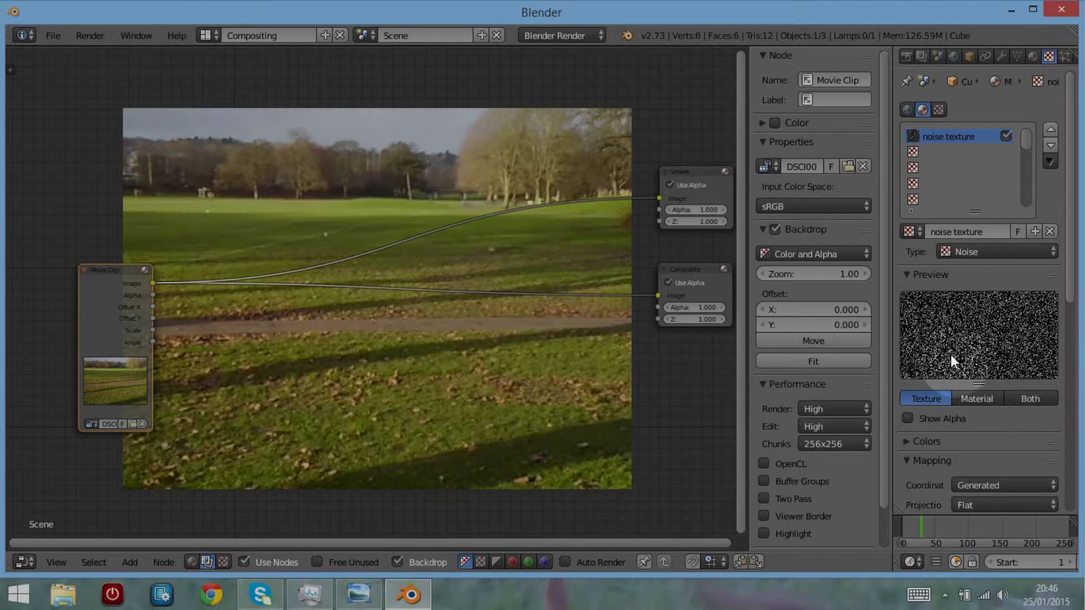
{"action": "left_click_drag", "start_coordinate": [937, 524], "coordinate": [903, 532]}
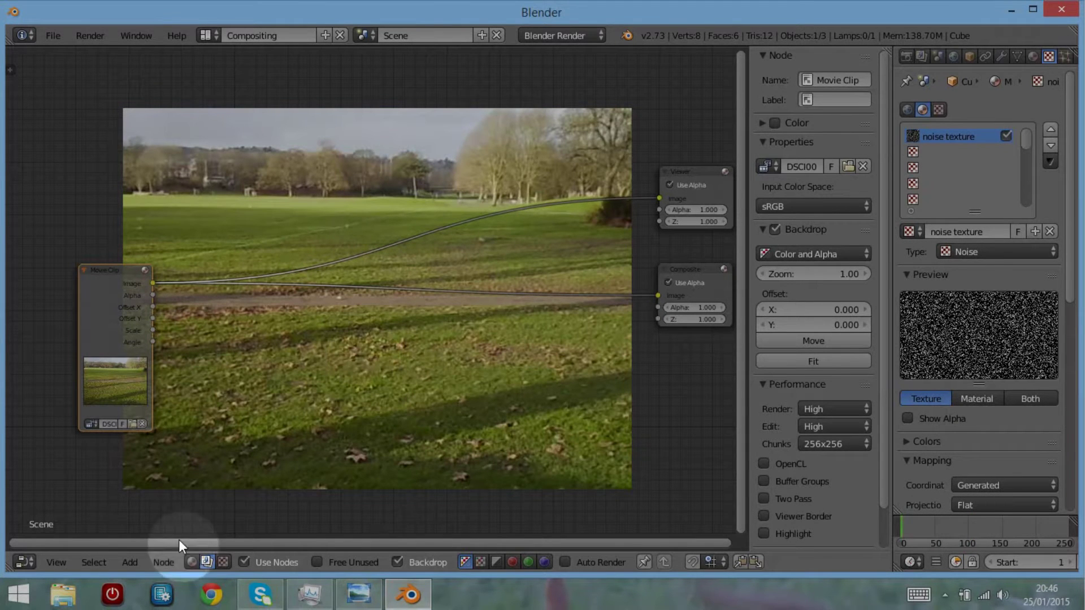
- Add a Frame layout node in the empty area above the Movie Clip node
{"action": "left_click", "coordinate": [130, 563]}
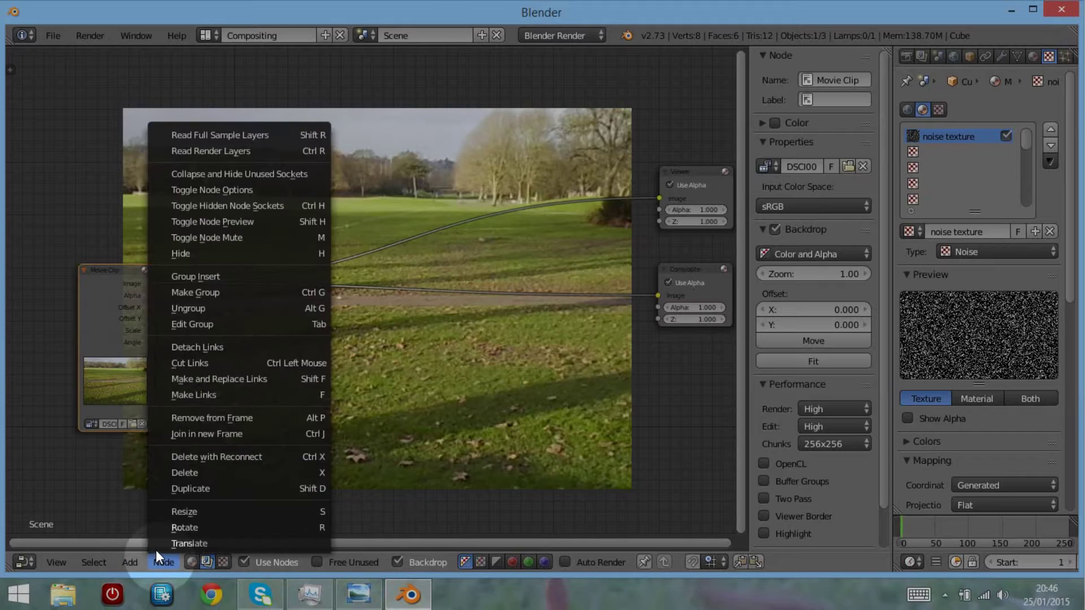
{"action": "mouse_move", "coordinate": [159, 381]}
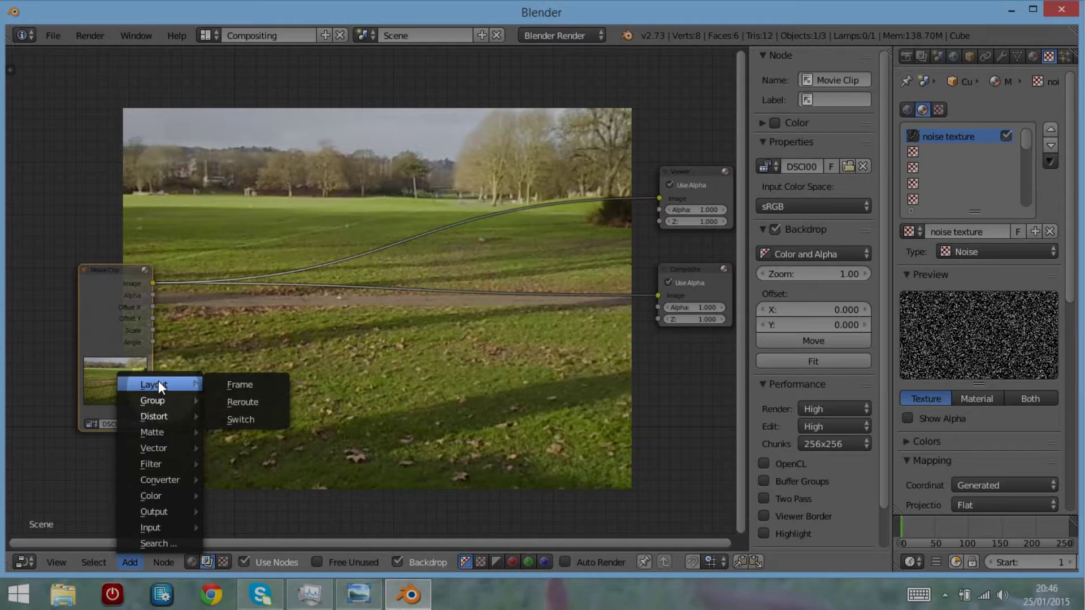
{"action": "left_click", "coordinate": [226, 386]}
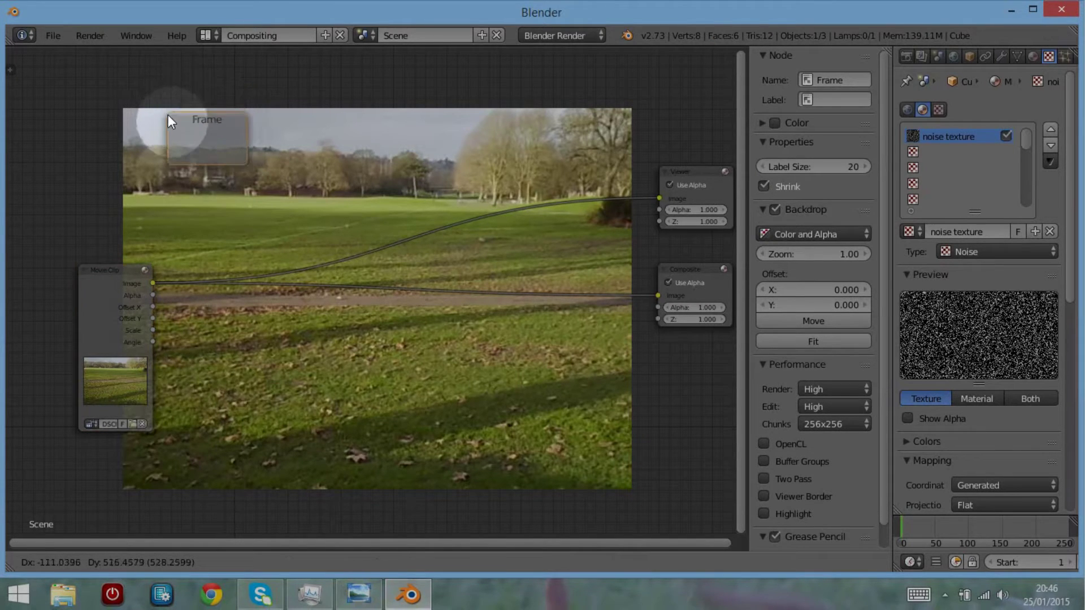
{"action": "left_click", "coordinate": [167, 116]}
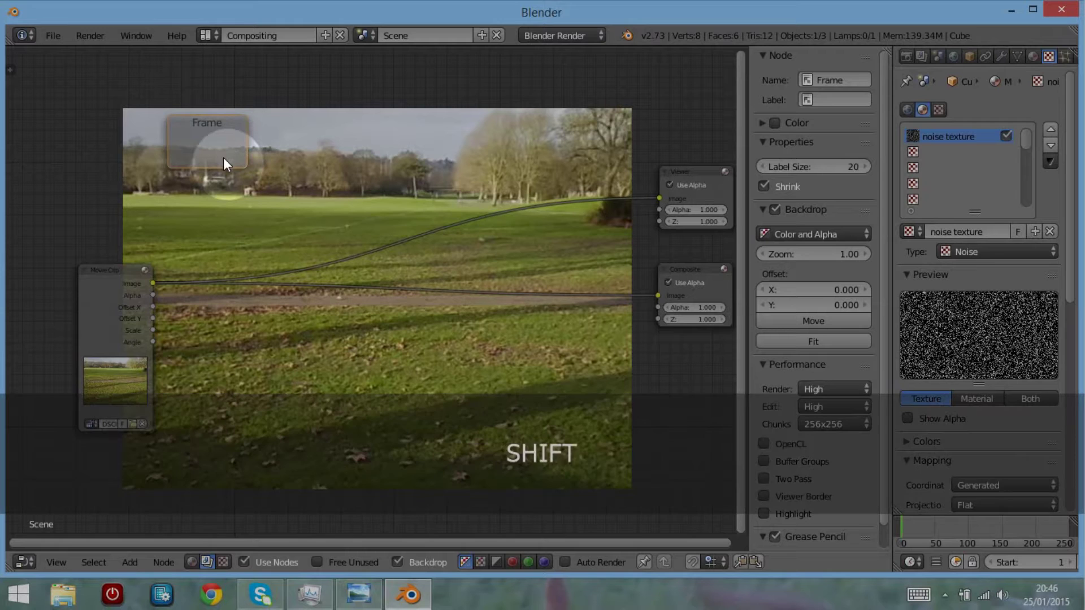
- Duplicate the Frame node and nest the copy inside the original frame
{"action": "key", "text": "shift+d"}
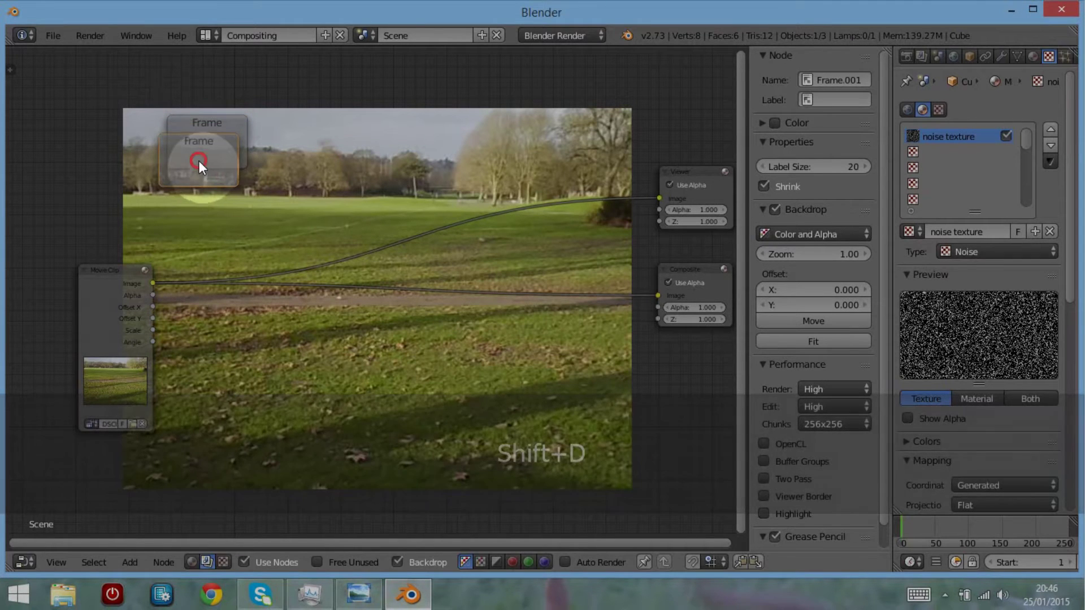
{"action": "left_click", "coordinate": [207, 142]}
{"action": "key", "text": "g"}
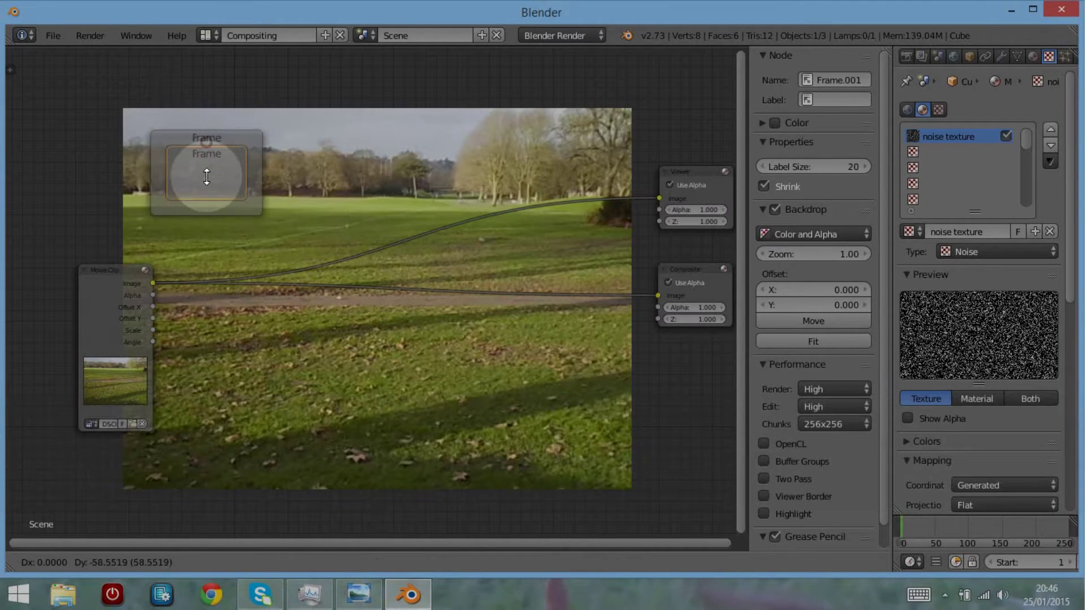
{"action": "left_click", "coordinate": [207, 142]}
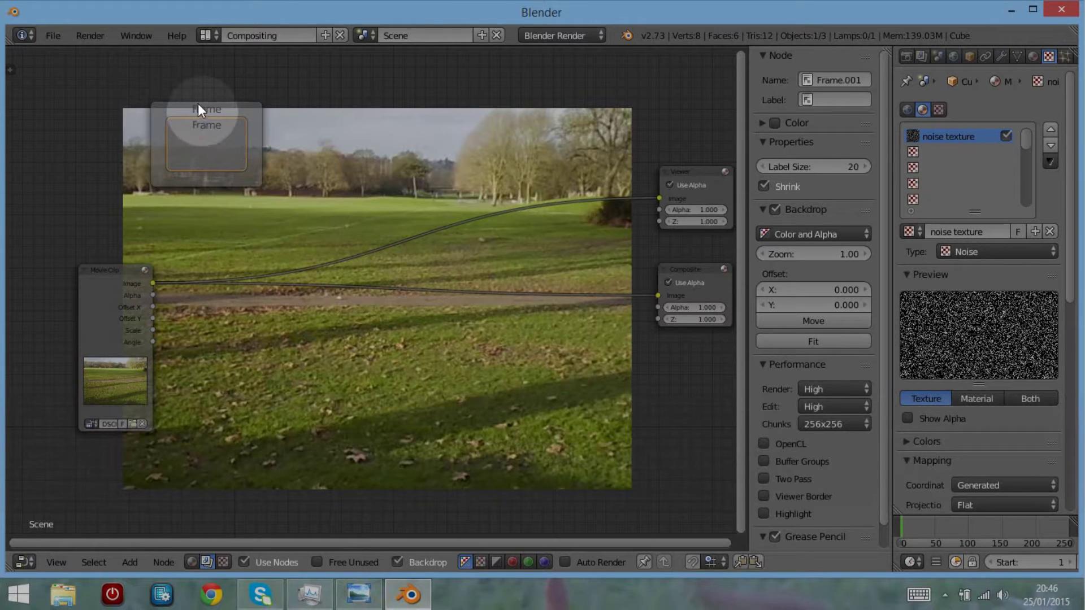
- Label the outer frame "RGB Noise"
{"action": "left_click", "coordinate": [199, 110]}
{"action": "left_click", "coordinate": [833, 98]}
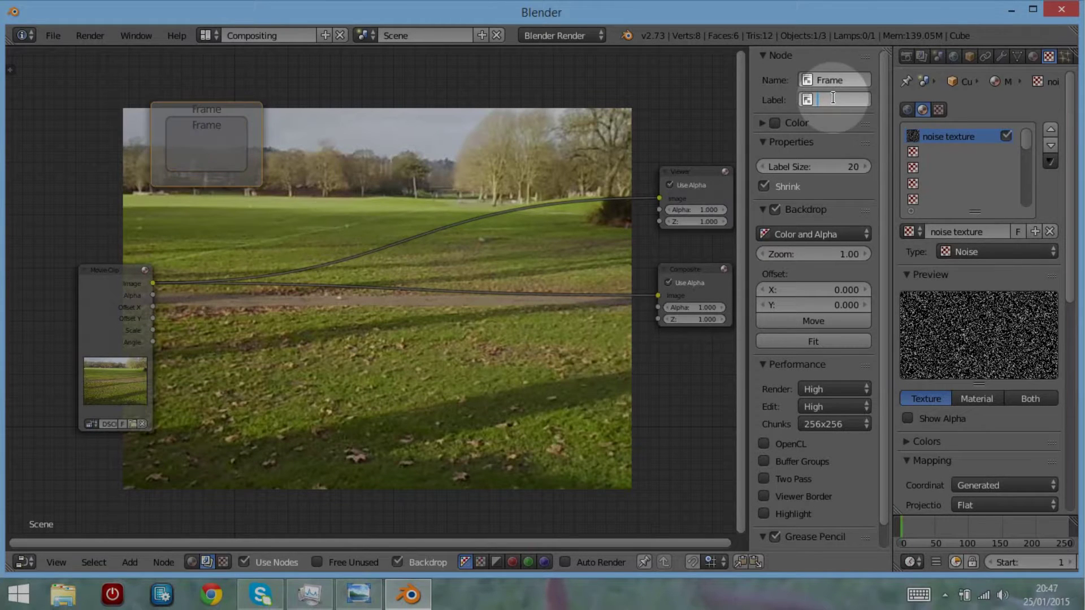
{"action": "type", "text": "RGB"}
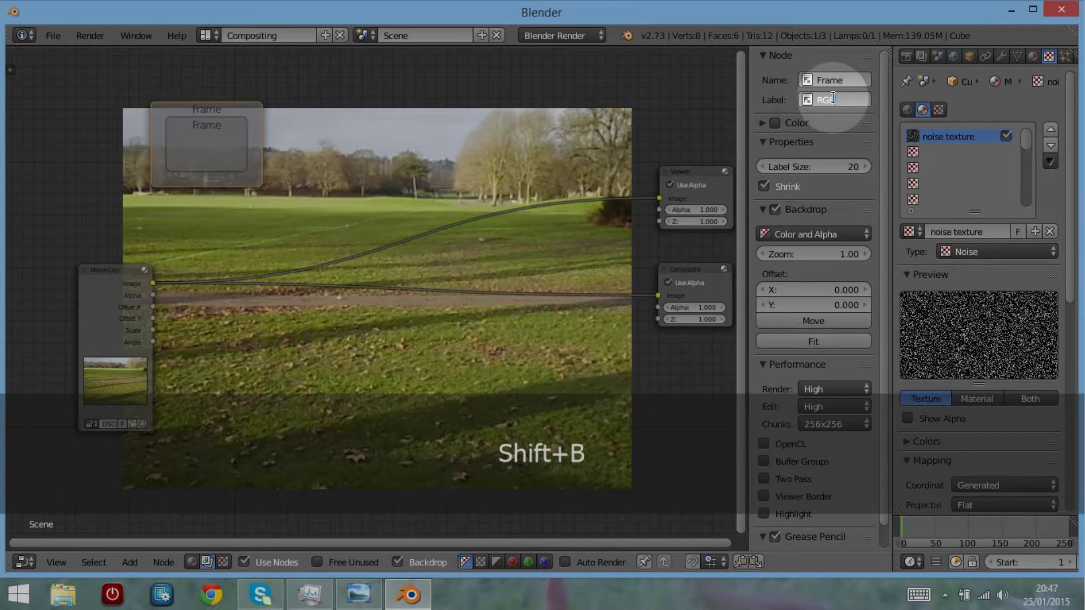
{"action": "type", "text": " Noi"}
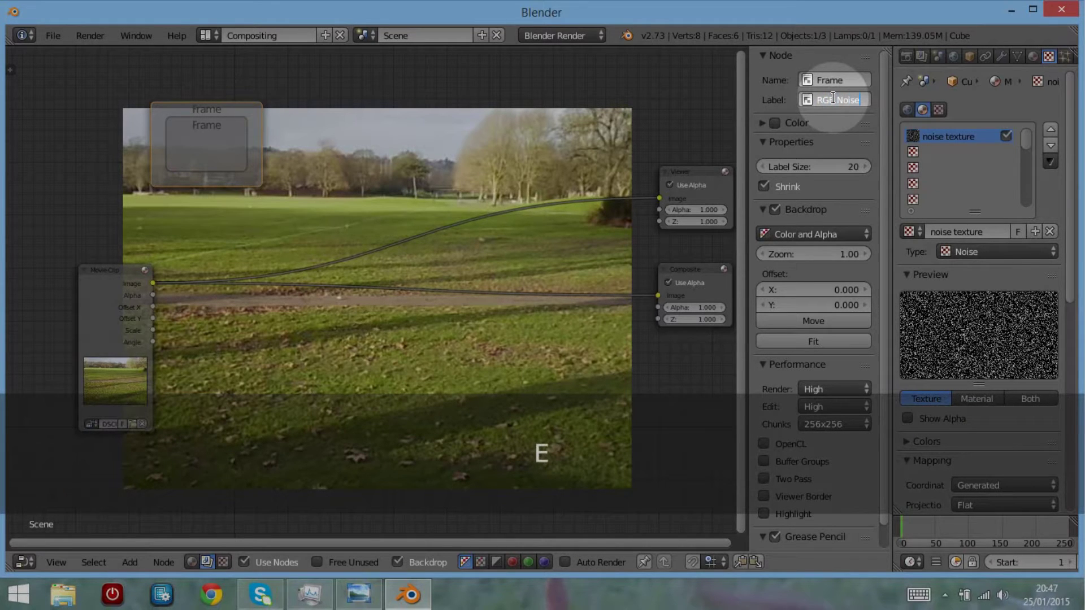
{"action": "type", "text": "se"}
{"action": "key", "text": "Return"}
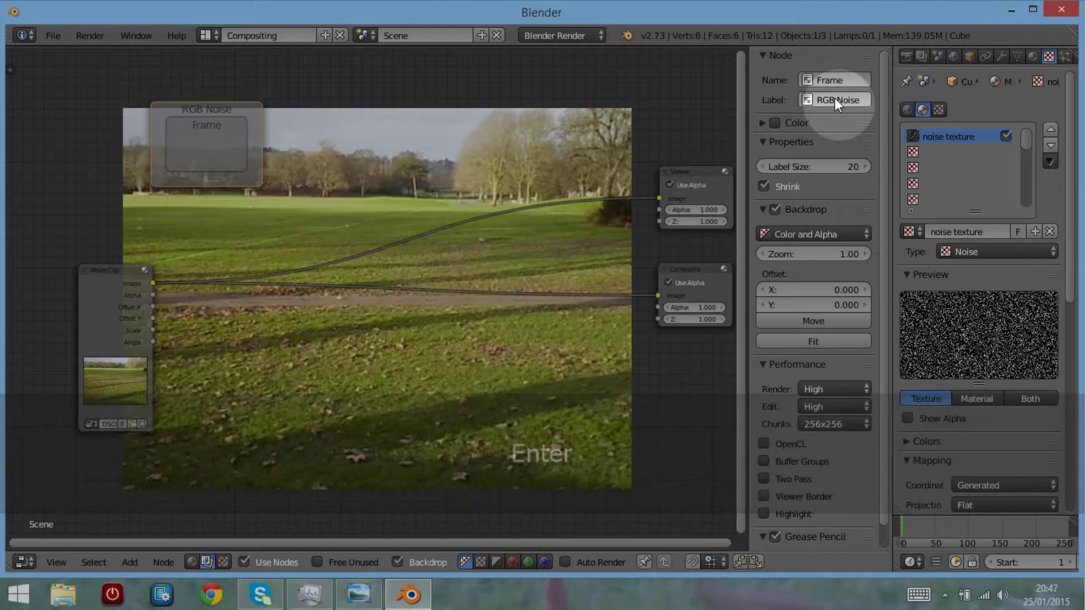
- Add a Texture input node inside the inner frame of the RGB Noise group
{"action": "left_click", "coordinate": [207, 144]}
{"action": "left_click", "coordinate": [128, 561]}
{"action": "mouse_move", "coordinate": [145, 523]}
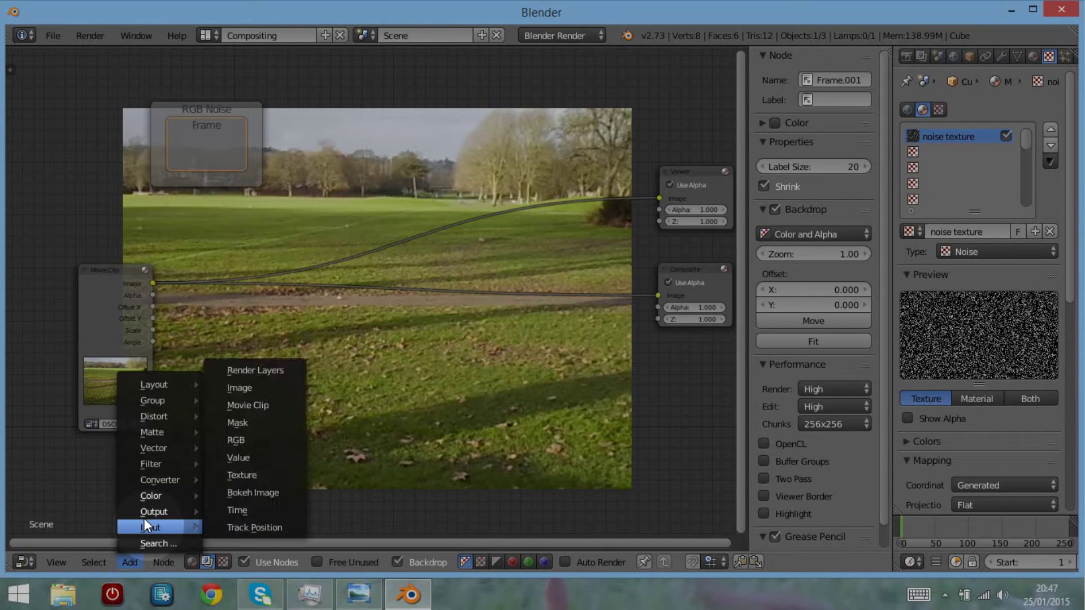
{"action": "left_click", "coordinate": [236, 475]}
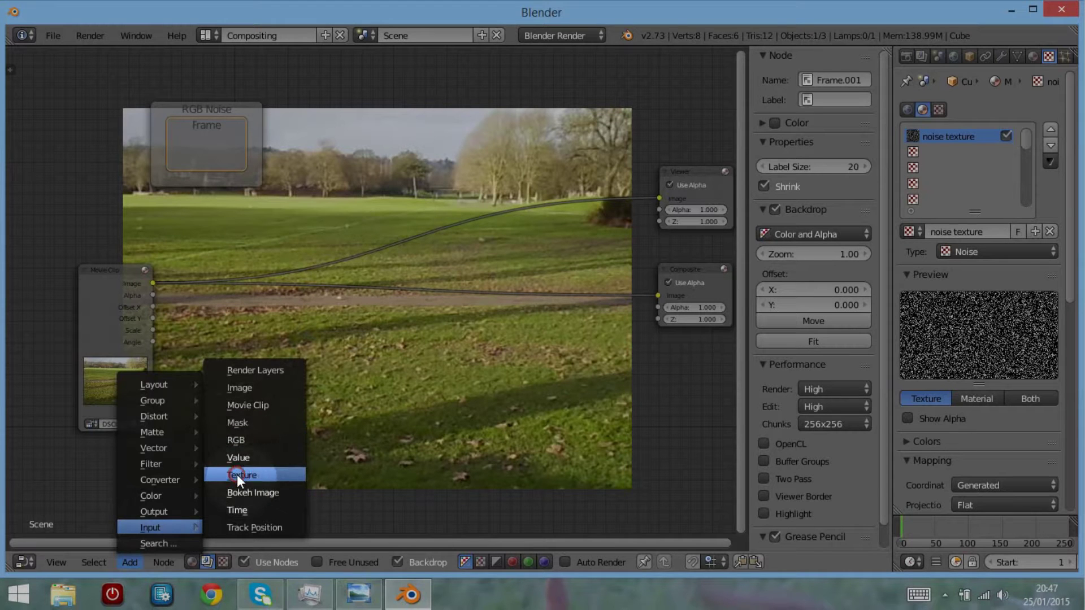
{"action": "left_click", "coordinate": [172, 63]}
{"action": "left_click_drag", "start_coordinate": [223, 135], "coordinate": [192, 131]}
{"action": "left_click", "coordinate": [172, 205]}
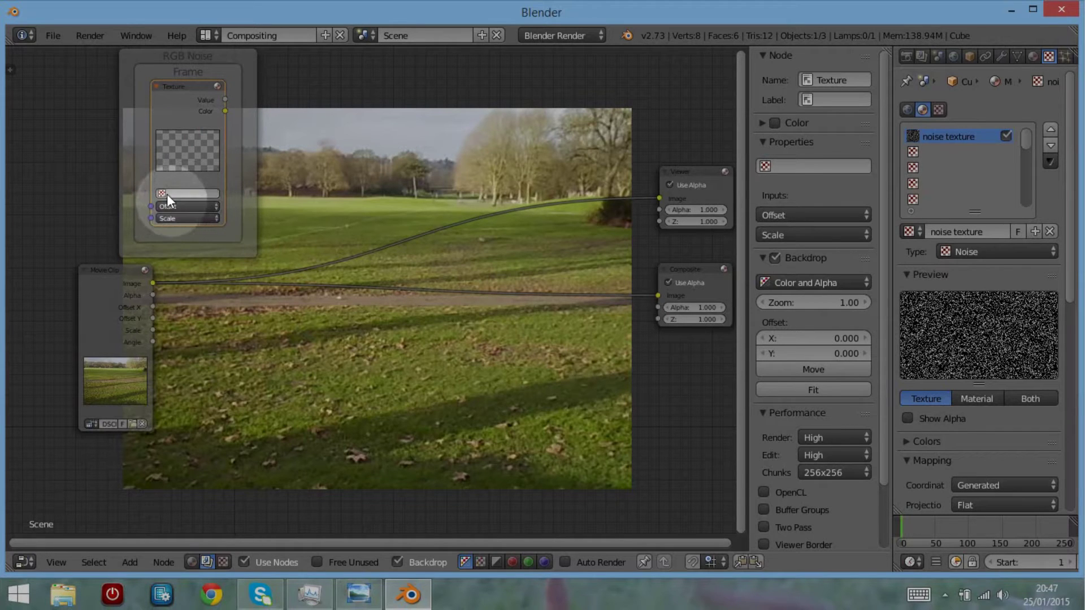
{"action": "scroll", "coordinate": [168, 194], "scroll_direction": "up", "scroll_amount": 1}
{"action": "middle_click_drag", "start_coordinate": [188, 135], "coordinate": [229, 229]}
{"action": "left_click", "coordinate": [241, 202]}
{"action": "scroll", "coordinate": [241, 202], "scroll_direction": "up", "scroll_amount": 2}
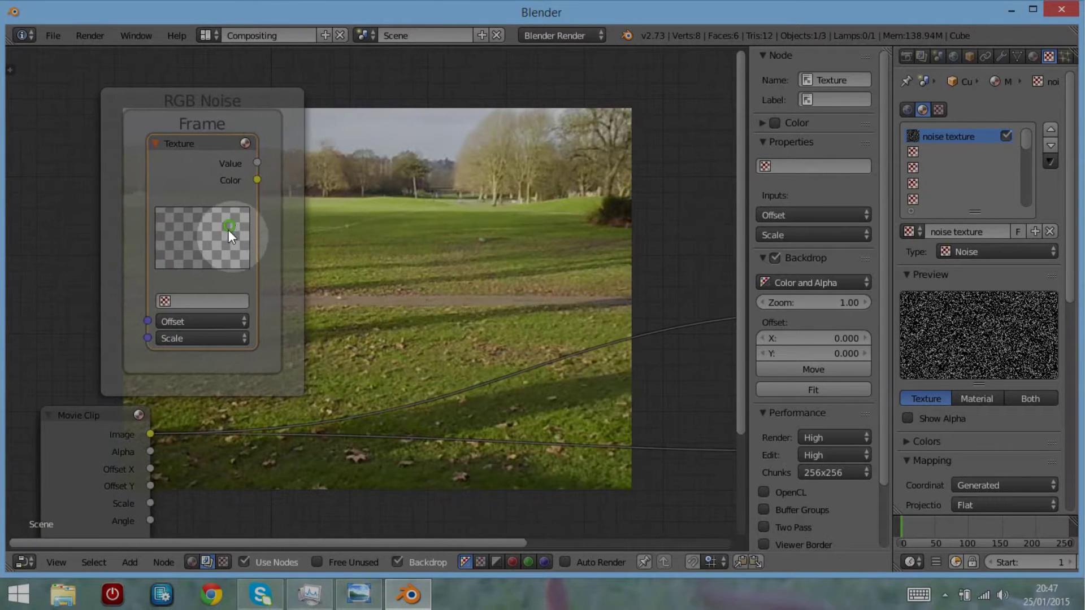
- Assign the noise texture to the Texture node and preview its Value output in the backdrop
{"action": "left_click", "coordinate": [168, 301]}
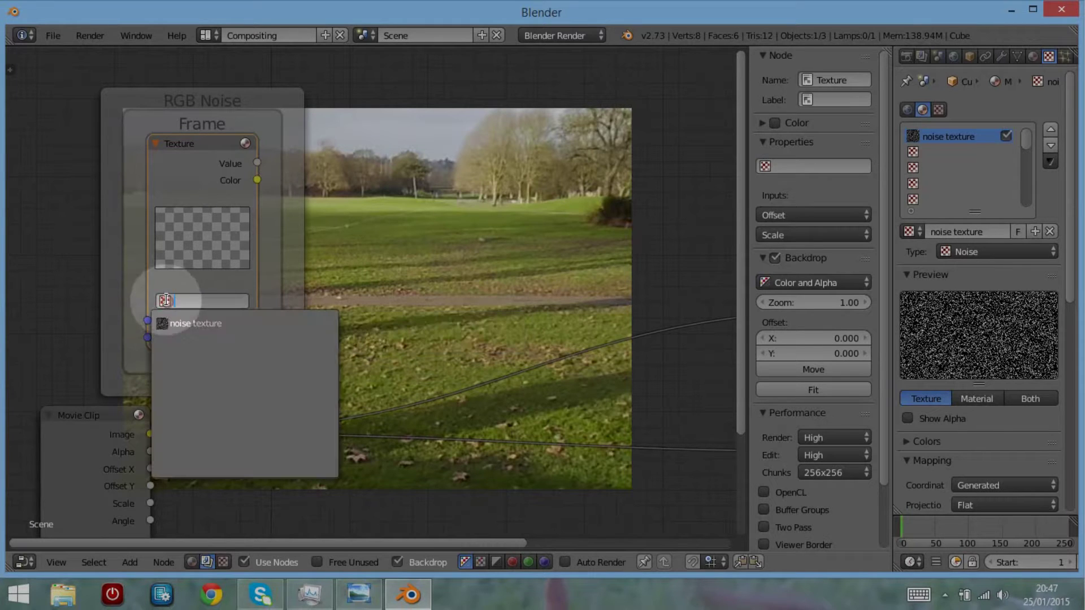
{"action": "left_click", "coordinate": [179, 323]}
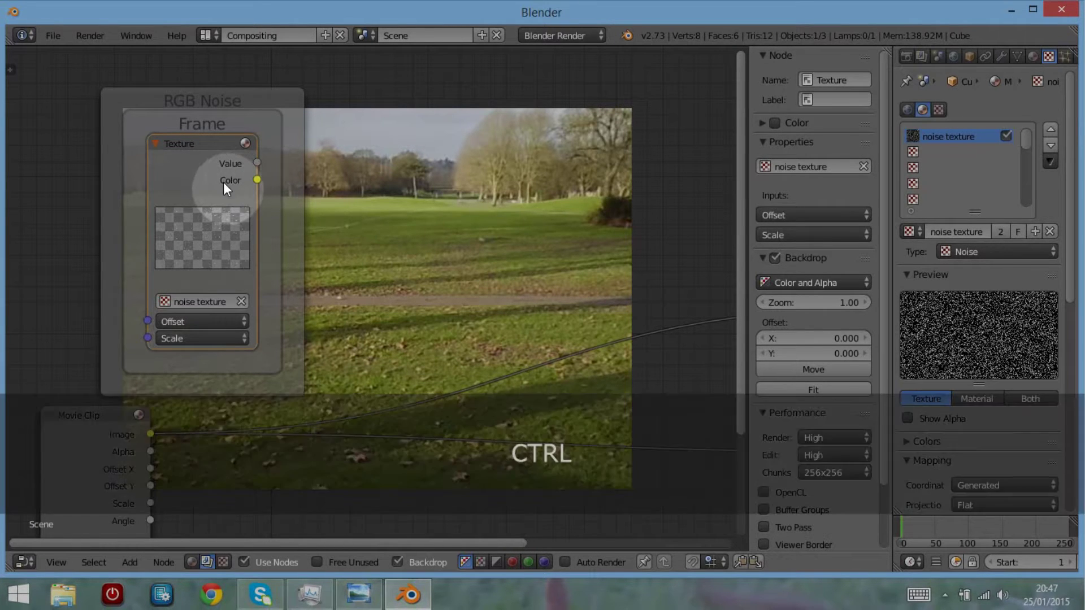
{"action": "left_click", "coordinate": [223, 182], "text": "ctrl+shift"}
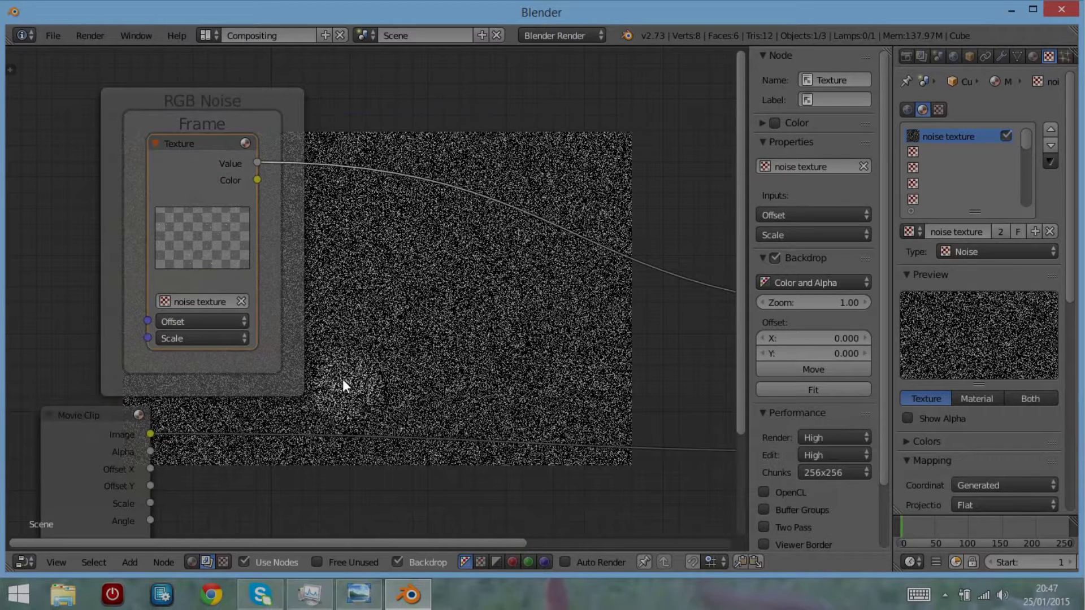
- Check the reference capture in Windows Photo Viewer, return to Blender, and insert a Scale distort node after the Texture node inside the inner frame
{"action": "left_click", "coordinate": [358, 595]}
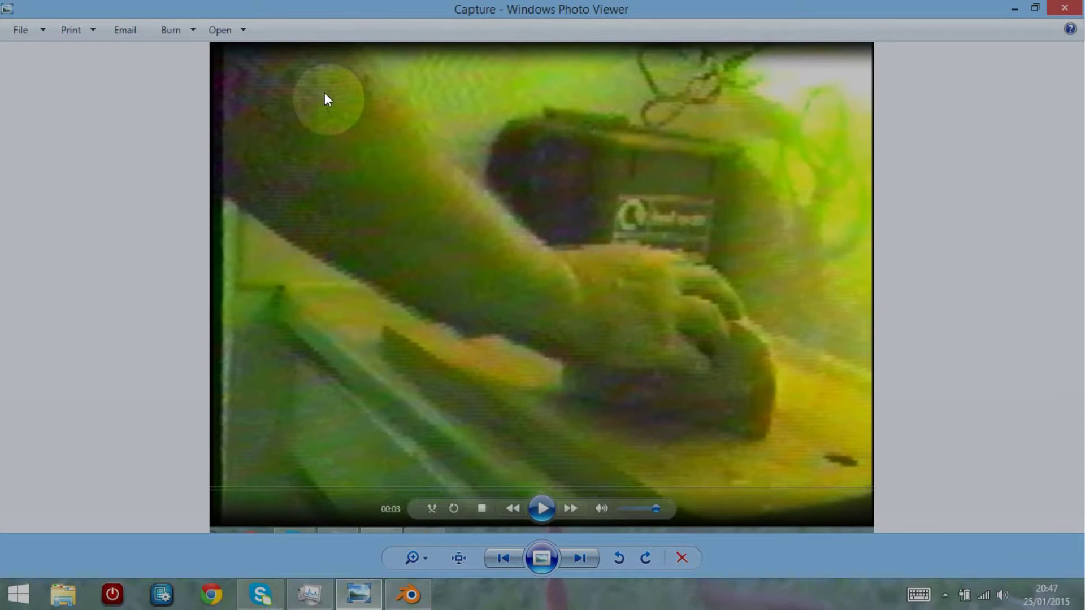
{"action": "left_click", "coordinate": [409, 595]}
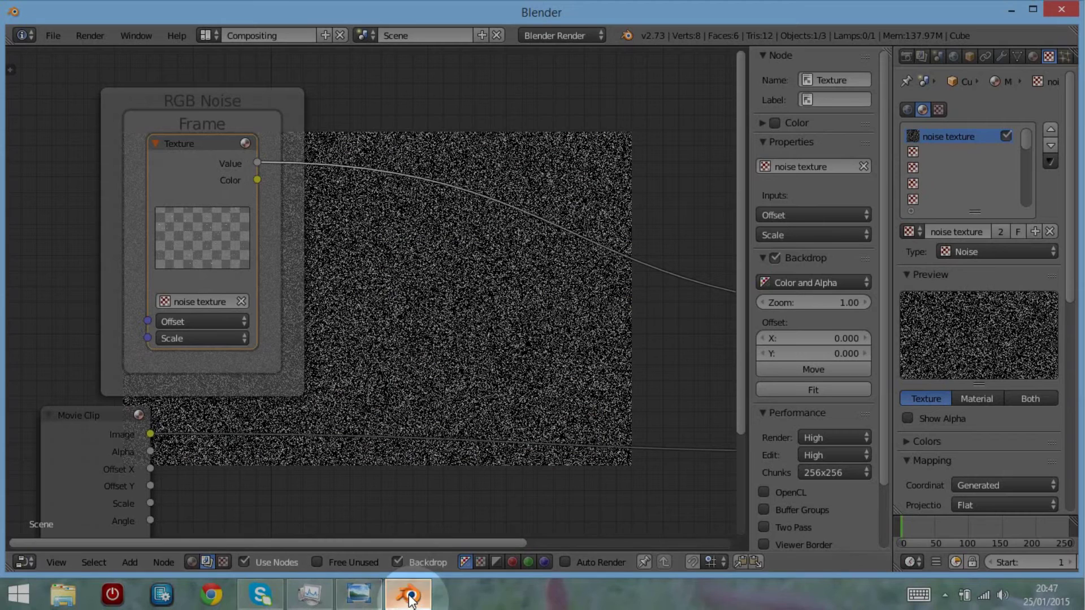
{"action": "left_click", "coordinate": [134, 564]}
{"action": "mouse_move", "coordinate": [171, 490]}
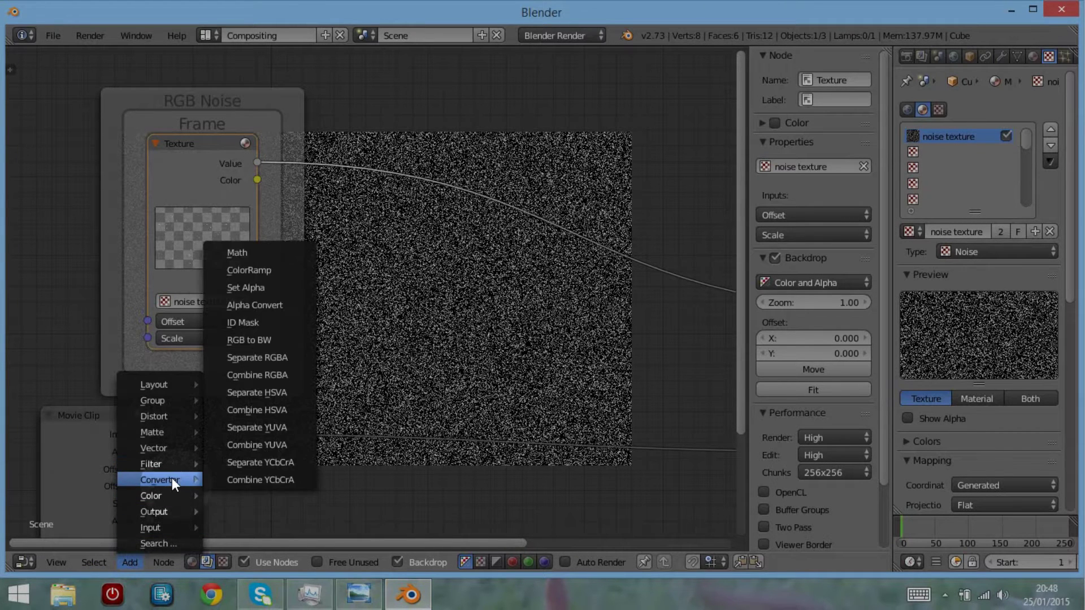
{"action": "mouse_move", "coordinate": [166, 412]}
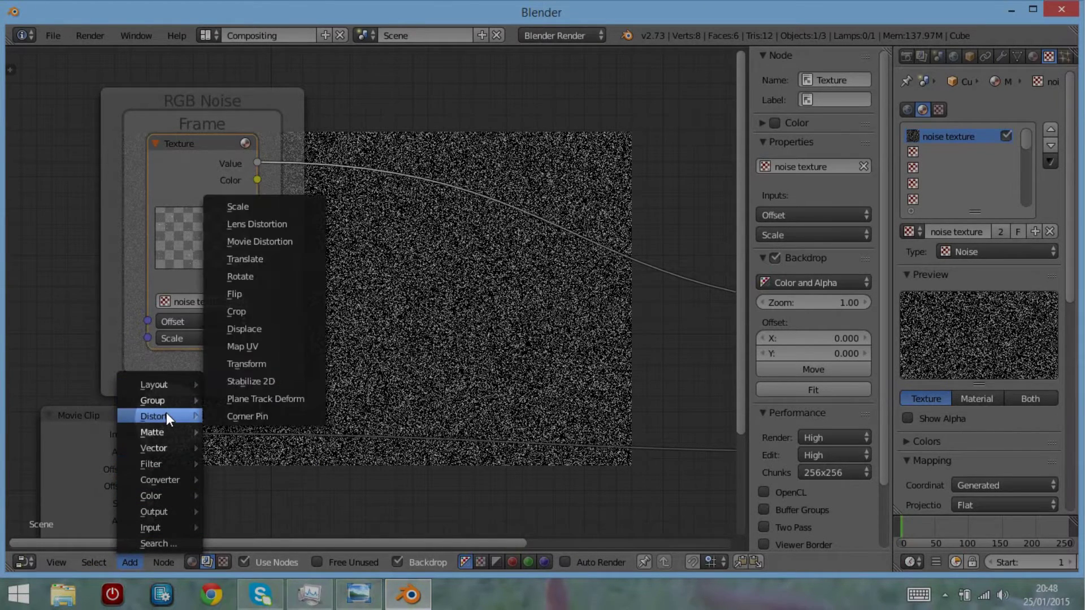
{"action": "left_click", "coordinate": [266, 208]}
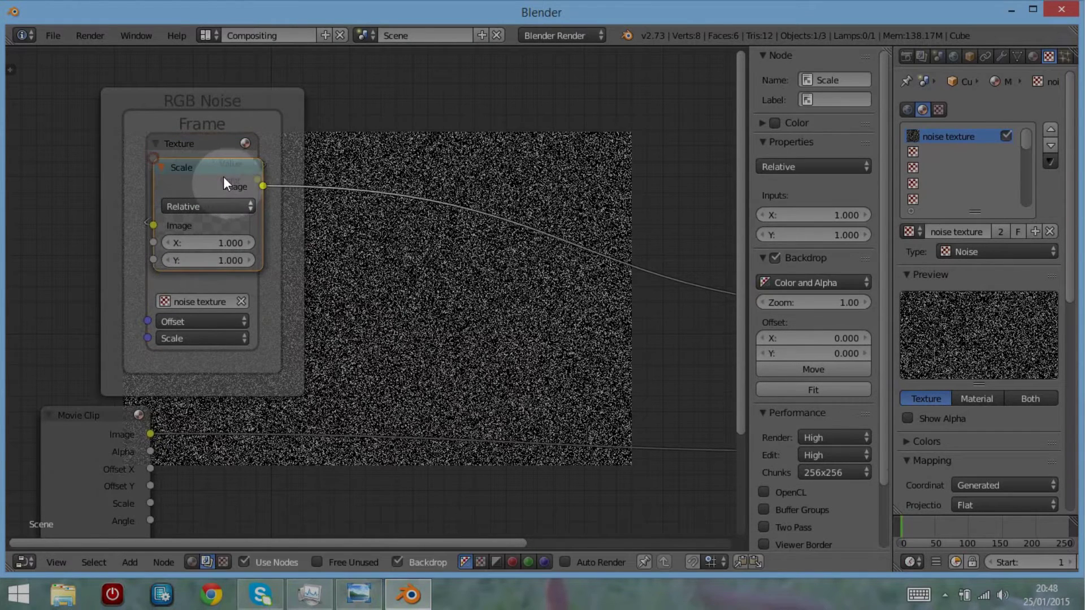
{"action": "left_click_drag", "start_coordinate": [230, 166], "coordinate": [352, 150]}
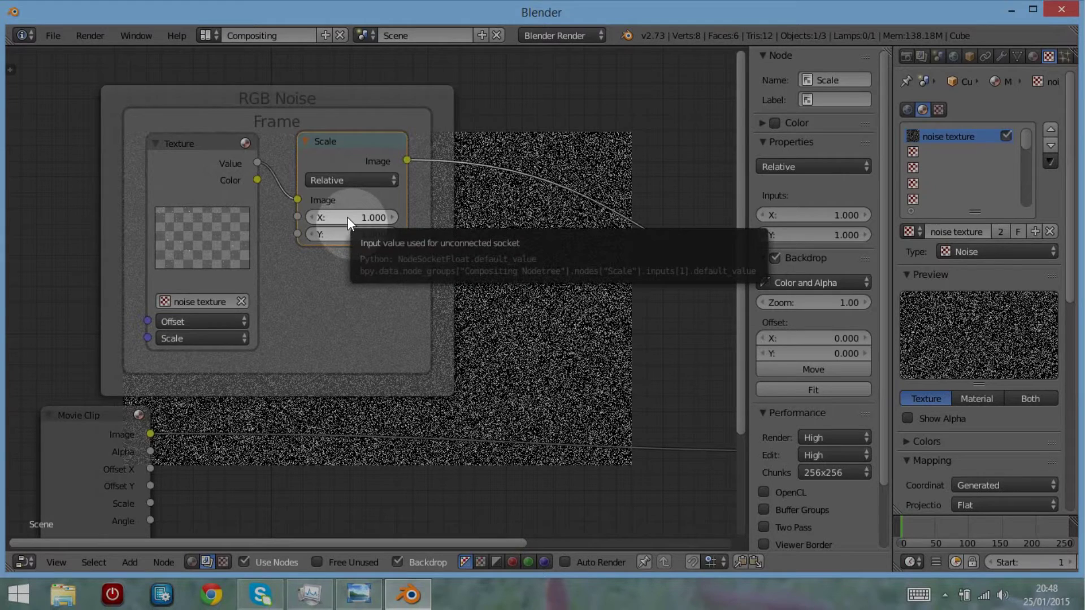
- Set the Scale node's X factor to 15.6 to stretch the noise into horizontal streaks
{"action": "left_click", "coordinate": [348, 217]}
{"action": "left_click_drag", "start_coordinate": [348, 218], "coordinate": [407, 218]}
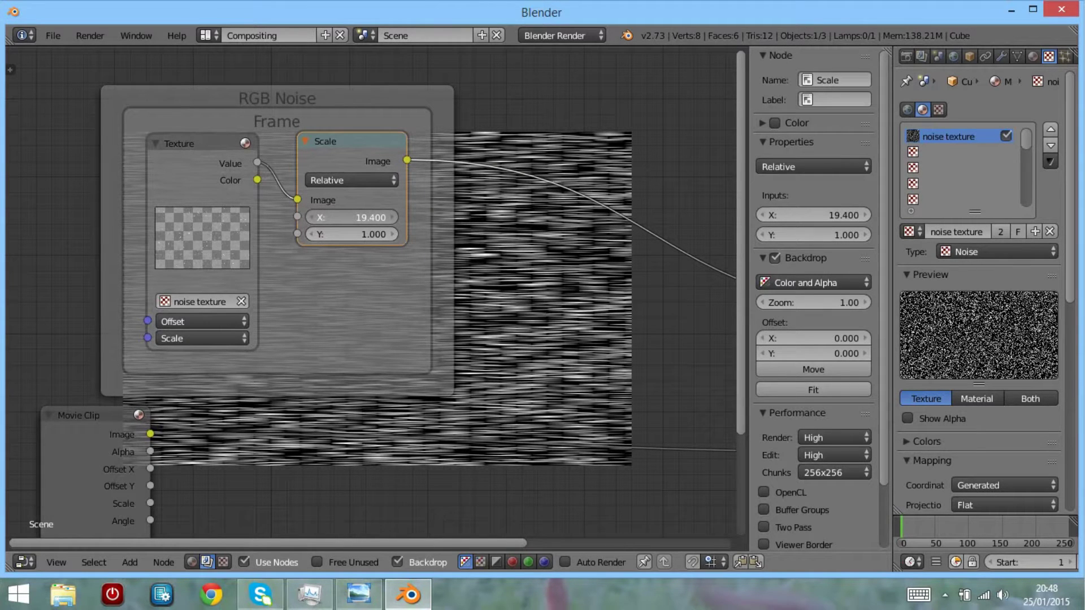
{"action": "left_click_drag", "start_coordinate": [407, 217], "coordinate": [382, 330]}
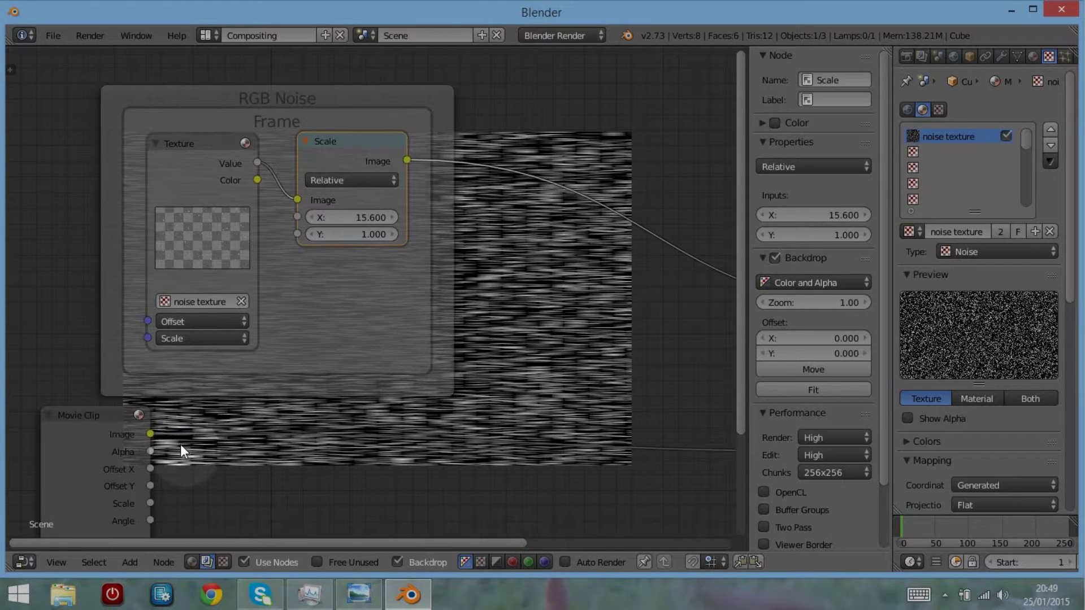
- Add an RGB input node inside the inner frame, directly below the Texture node
{"action": "left_click", "coordinate": [129, 562]}
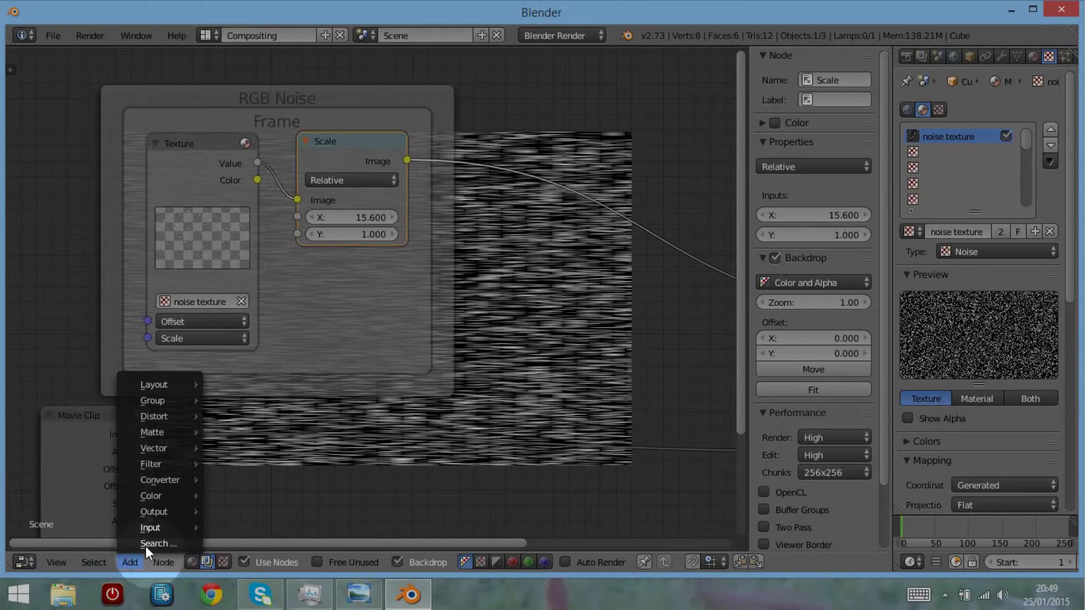
{"action": "mouse_move", "coordinate": [156, 510]}
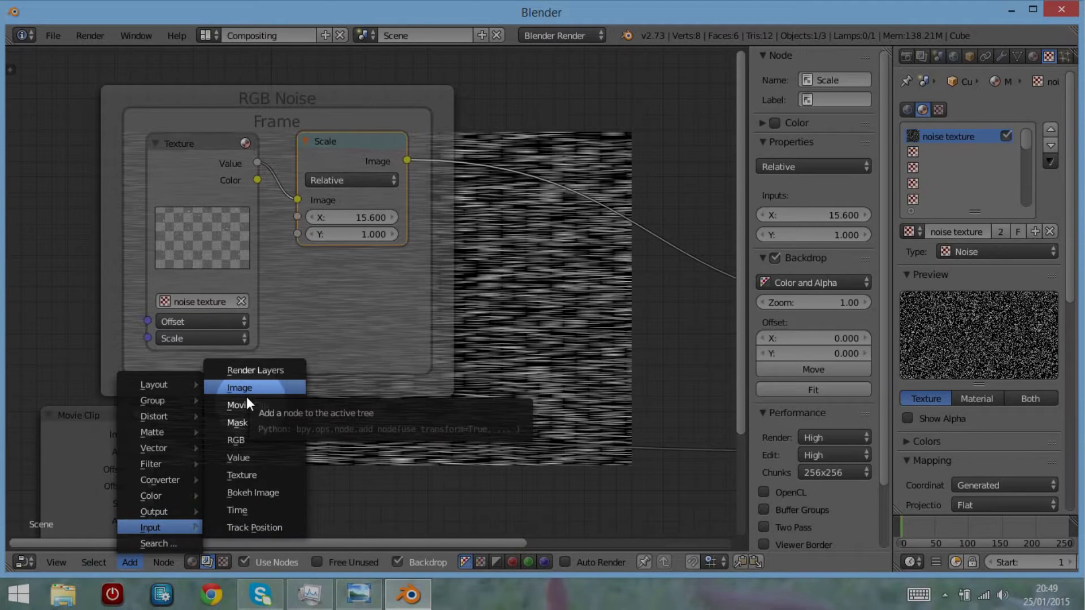
{"action": "left_click", "coordinate": [250, 440]}
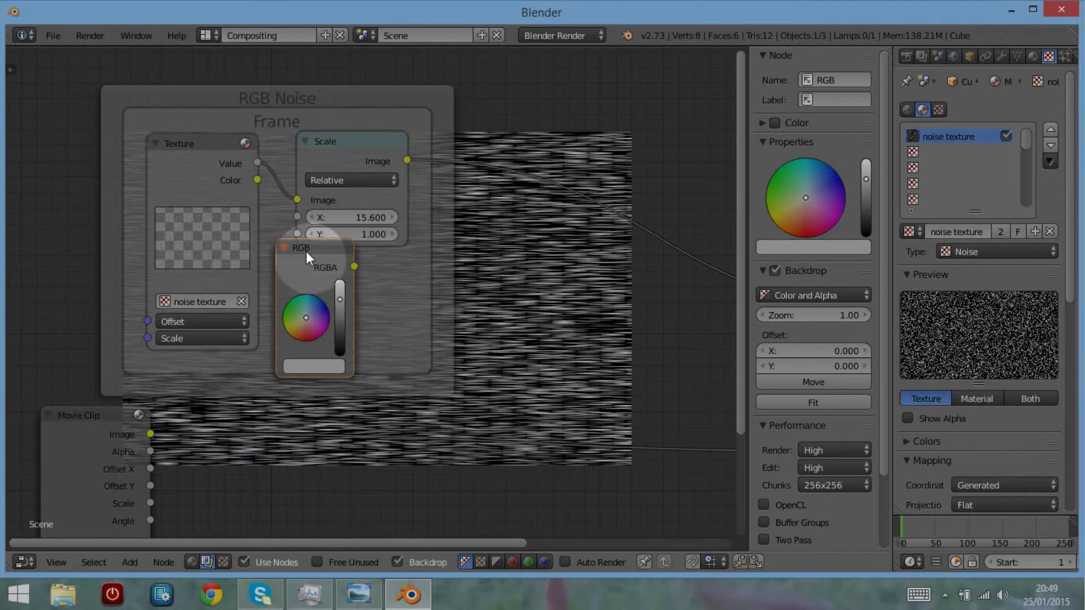
{"action": "left_click", "coordinate": [140, 340]}
- Add a Mix colour node inside the inner frame, beside the RGB node
{"action": "left_click", "coordinate": [138, 562]}
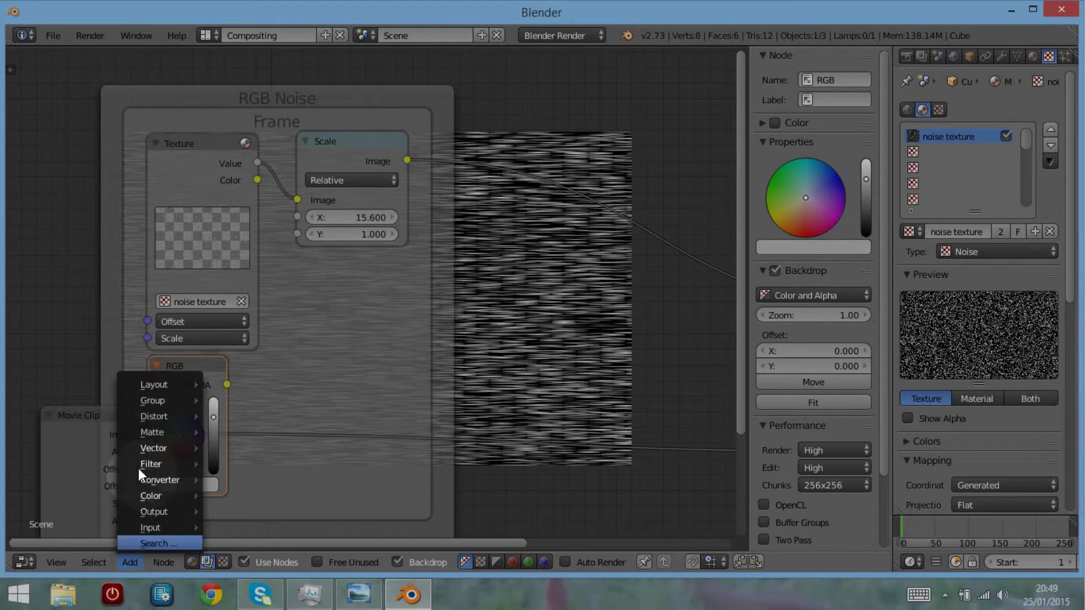
{"action": "mouse_move", "coordinate": [148, 493]}
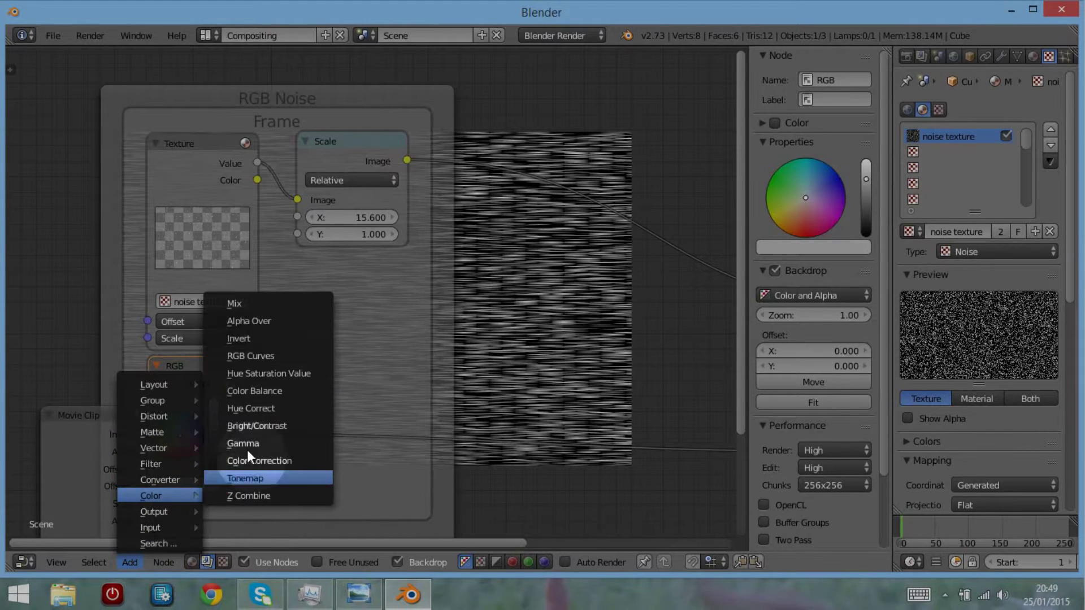
{"action": "left_click", "coordinate": [253, 303]}
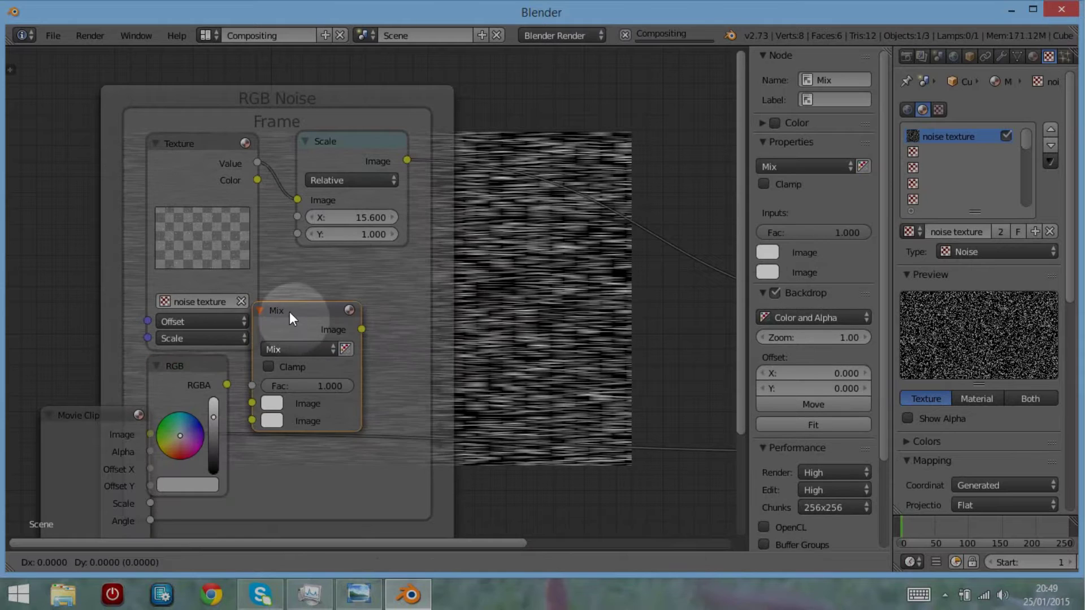
{"action": "left_click", "coordinate": [290, 305]}
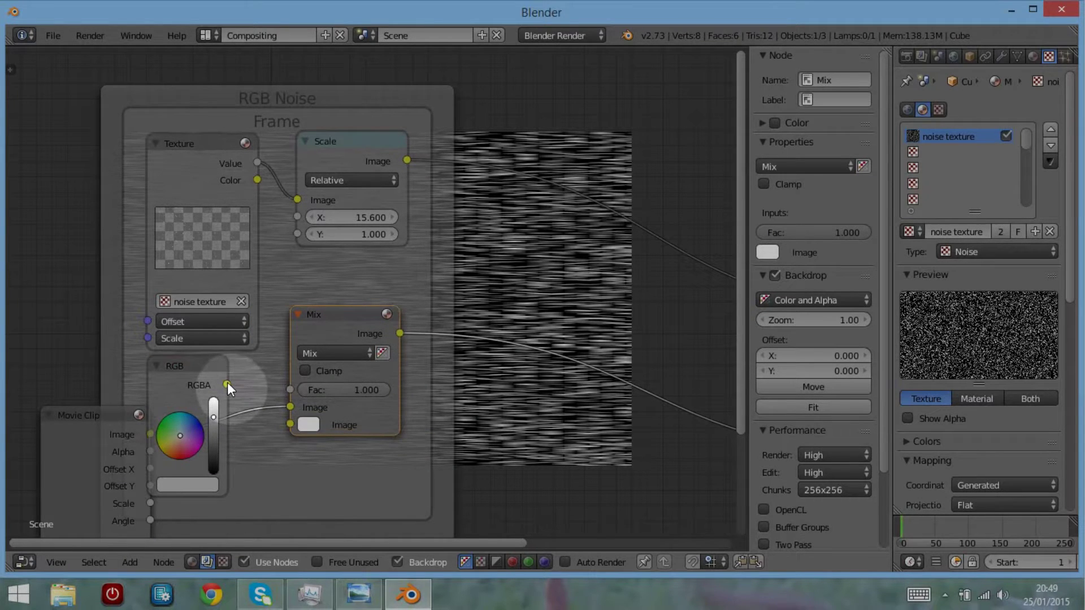
- Link the Scale output to the Mix node's first image input and RGB to its second, placing Mix to the right of Scale
{"action": "left_click_drag", "start_coordinate": [228, 385], "coordinate": [290, 429]}
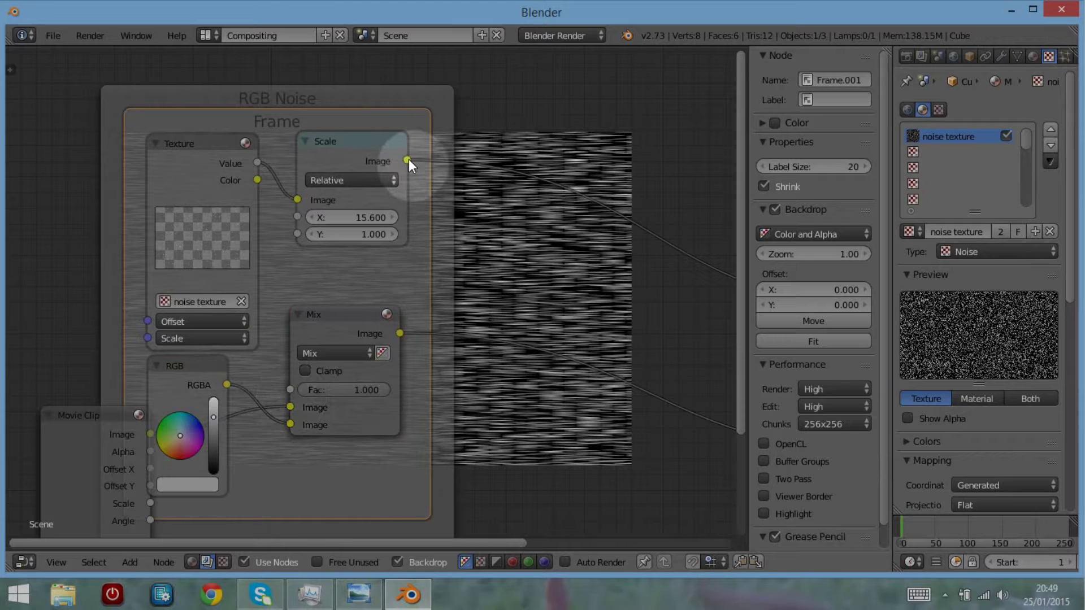
{"action": "left_click_drag", "start_coordinate": [408, 160], "coordinate": [290, 408]}
{"action": "left_click_drag", "start_coordinate": [294, 350], "coordinate": [514, 256]}
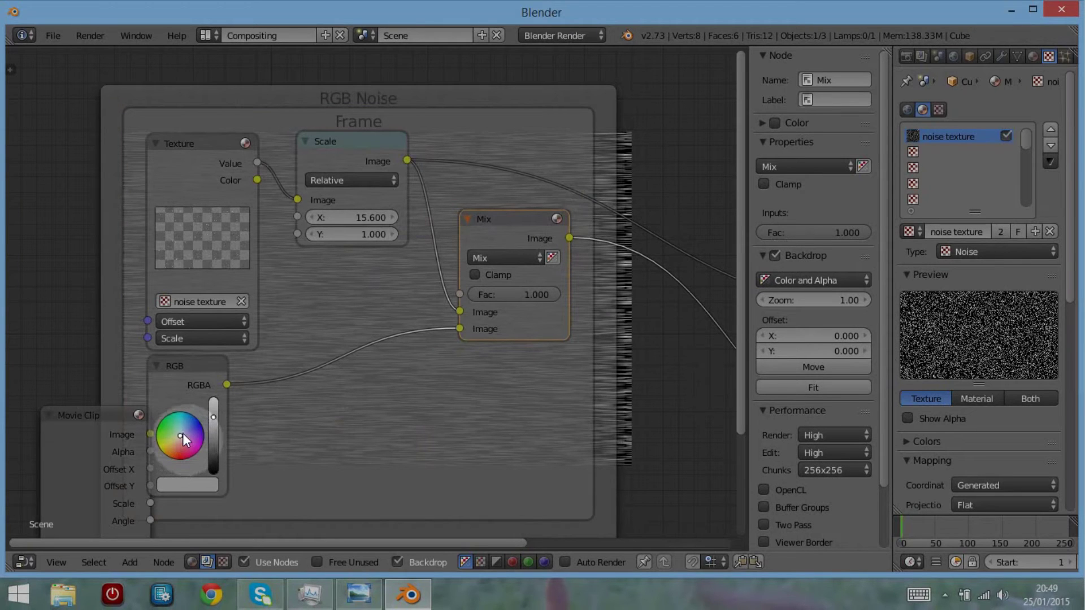
- Tint the noise by setting the RGB node to red and the Mix node's blend mode to Multiply, and preview the output
{"action": "left_click_drag", "start_coordinate": [182, 432], "coordinate": [178, 459]}
{"action": "left_click", "coordinate": [506, 258]}
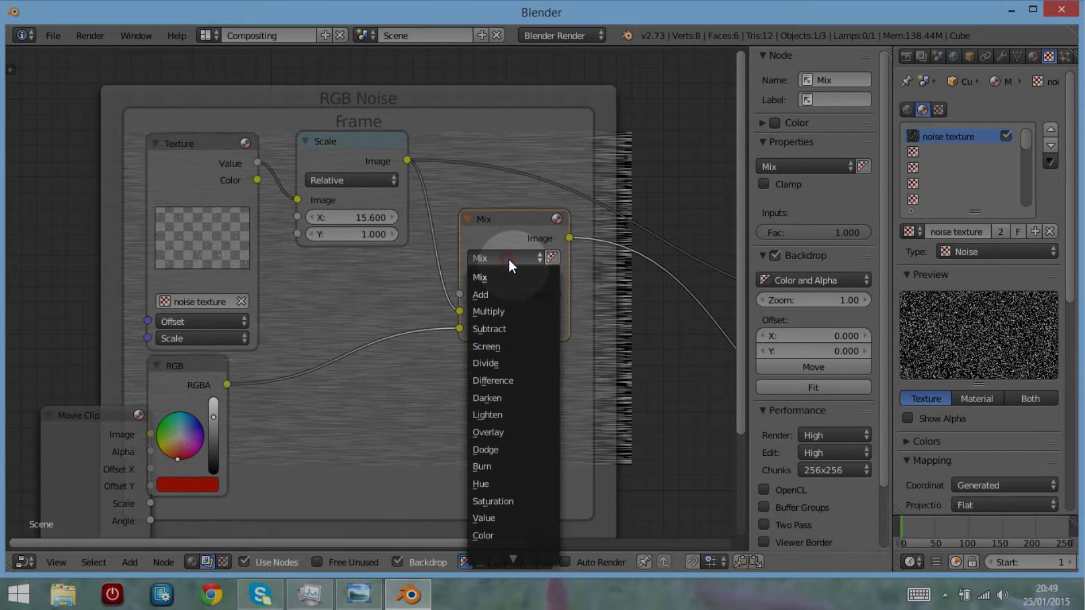
{"action": "left_click", "coordinate": [511, 311]}
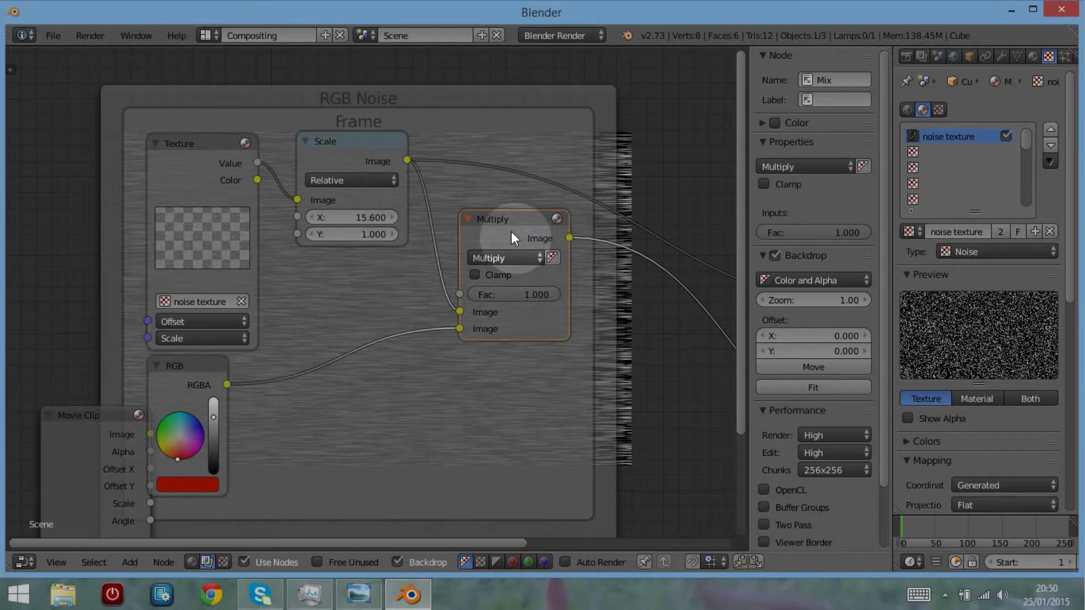
{"action": "key", "text": "ctrl"}
{"action": "left_click", "coordinate": [510, 231], "text": "ctrl+shift"}
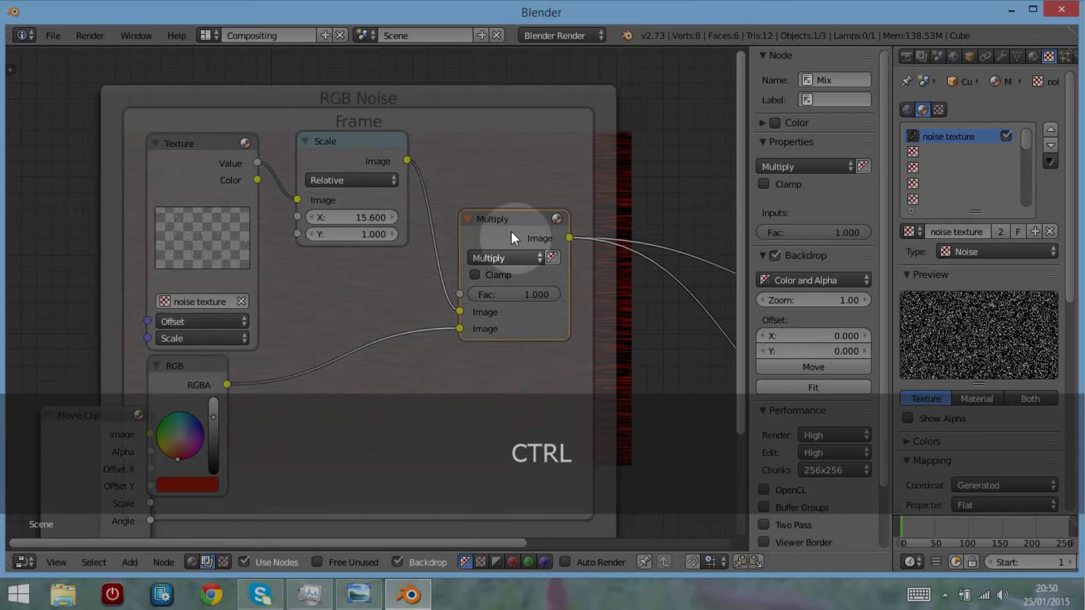
- Collapse the Multiply node and move it close to the Scale node's output
{"action": "middle_click_drag", "start_coordinate": [491, 152], "coordinate": [587, 104]}
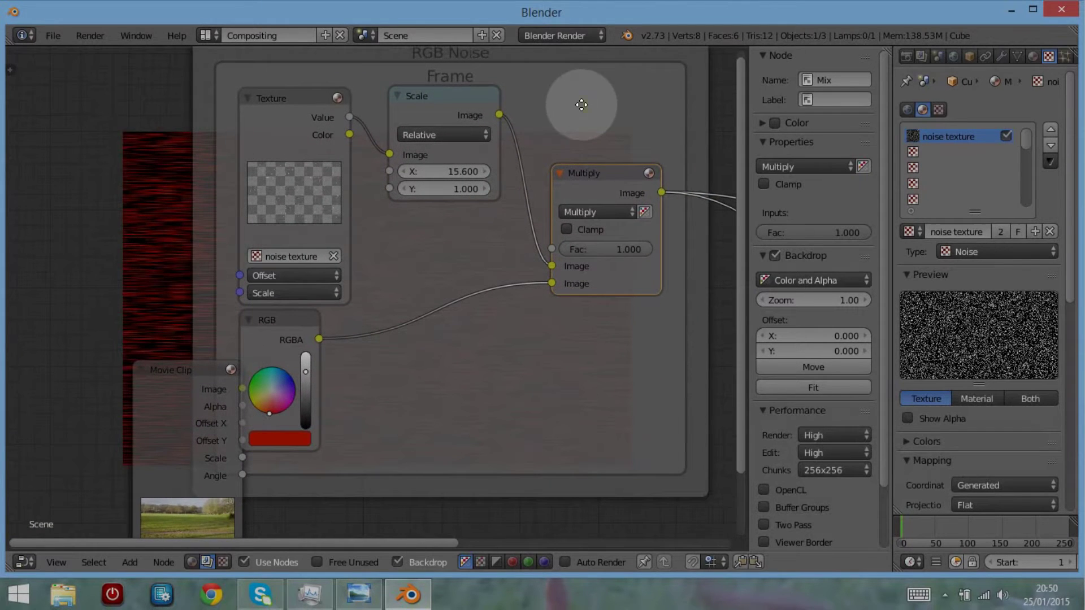
{"action": "left_click", "coordinate": [559, 172]}
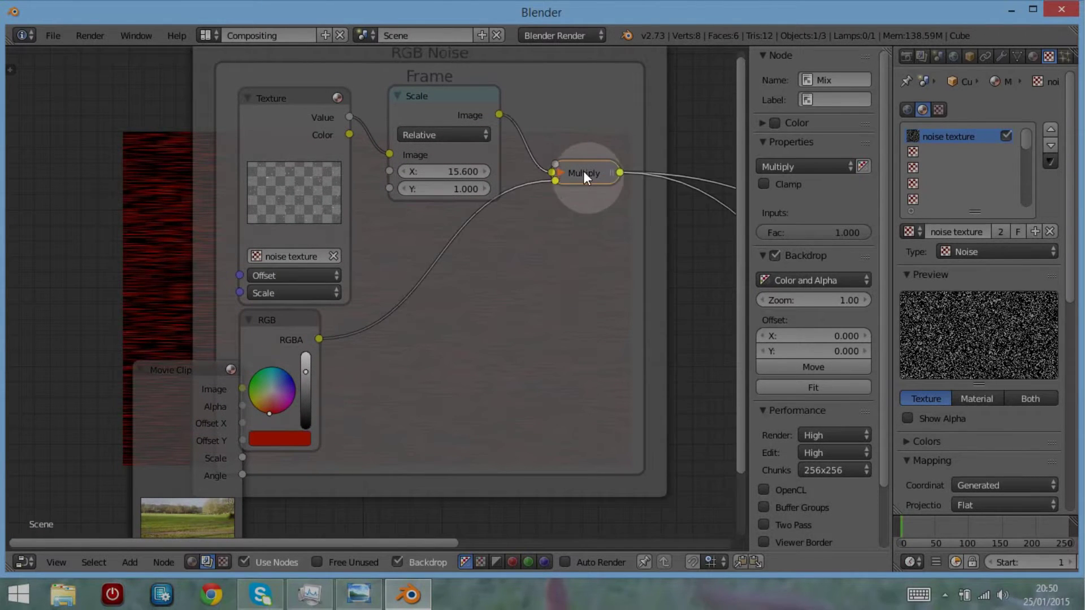
{"action": "left_click_drag", "start_coordinate": [584, 170], "coordinate": [558, 135]}
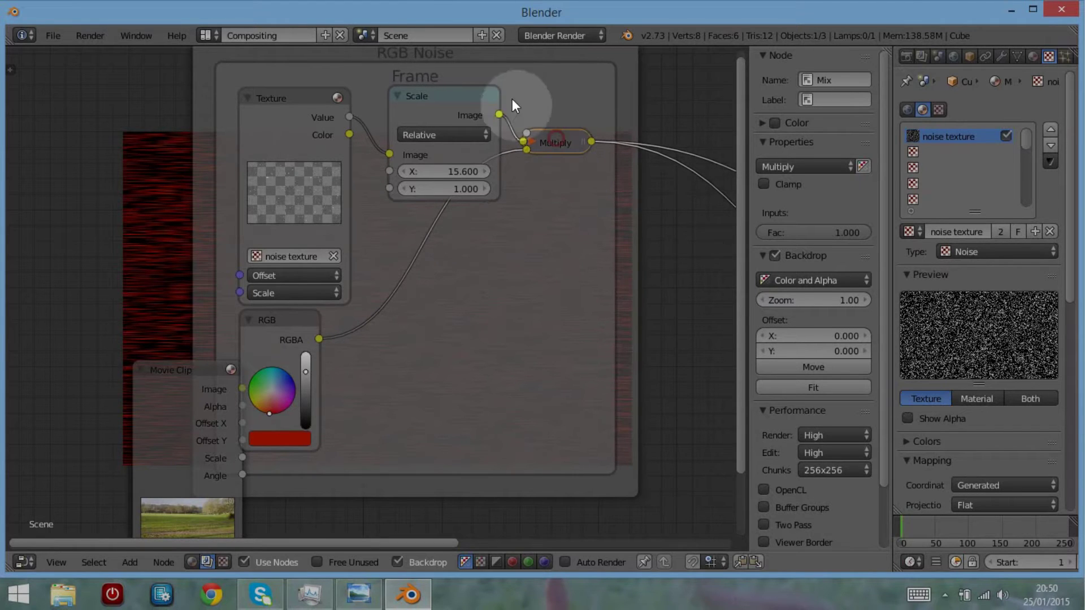
- Enable a custom colour for the inner frame and set it to red
{"action": "left_click", "coordinate": [551, 83]}
{"action": "left_click", "coordinate": [773, 124]}
{"action": "left_click", "coordinate": [761, 123]}
{"action": "left_click", "coordinate": [776, 161]}
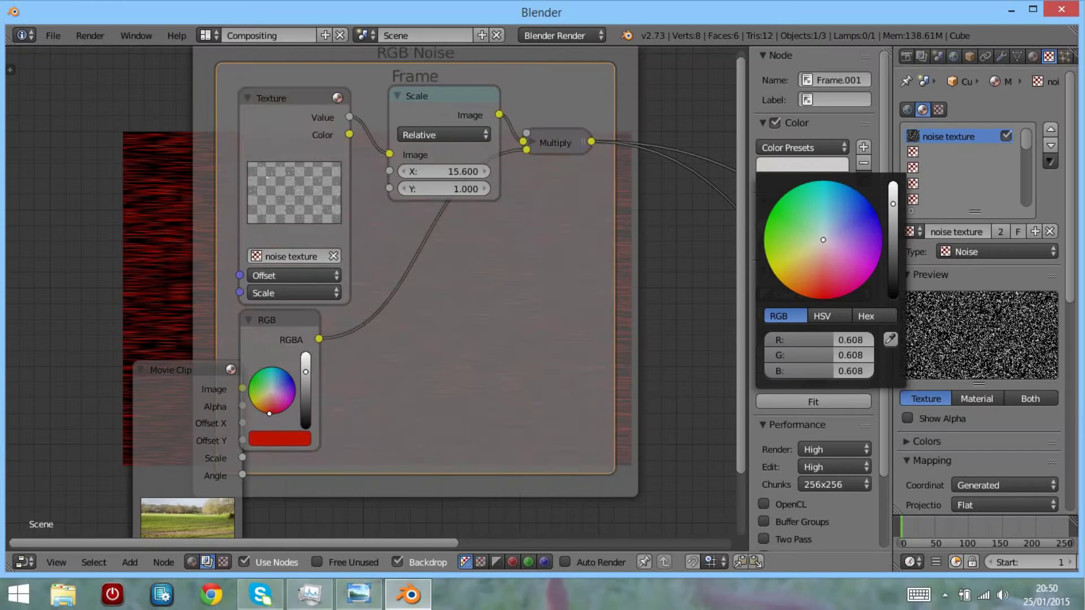
{"action": "left_click_drag", "start_coordinate": [823, 276], "coordinate": [822, 279]}
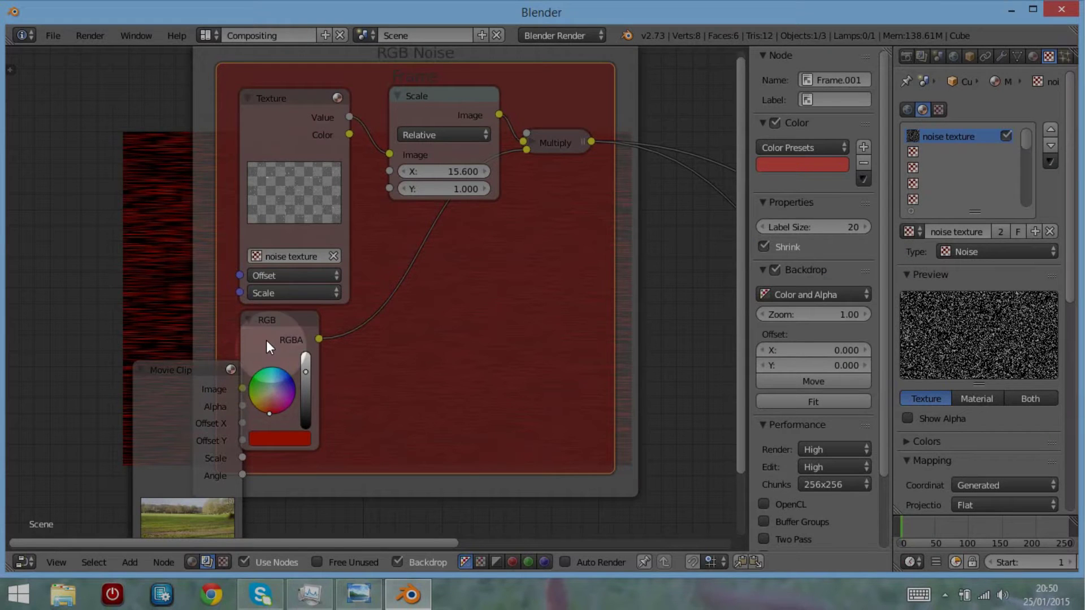
- Label the red inner frame "Red noise"
{"action": "left_click", "coordinate": [825, 100]}
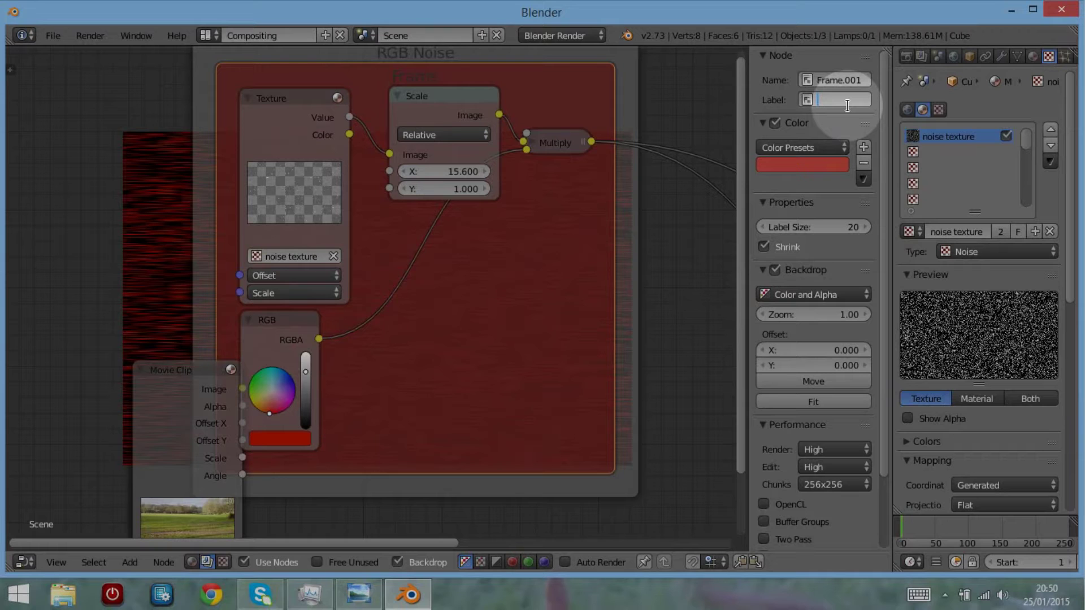
{"action": "type", "text": "Red noi"}
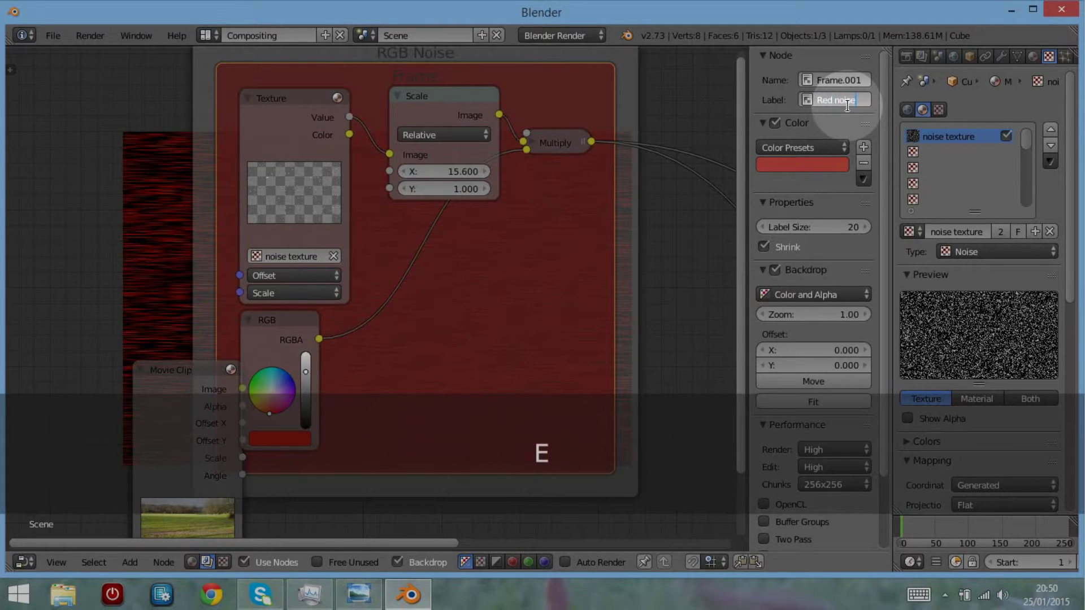
{"action": "type", "text": "se"}
{"action": "key", "text": "Return"}
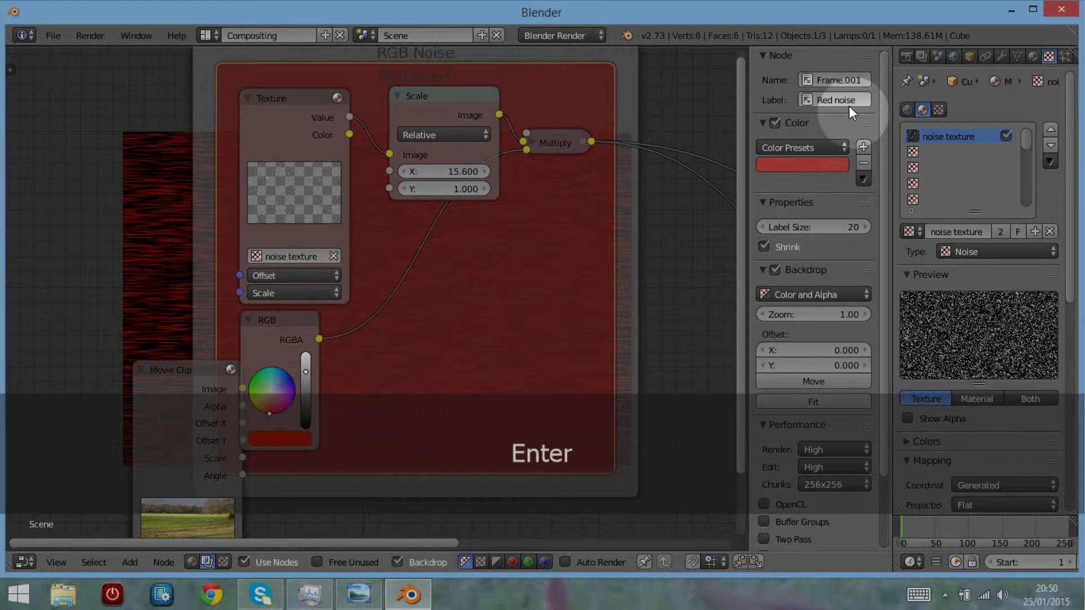
- Duplicate the Red noise frame together with its Texture, RGB, Scale and Multiply nodes, and place the copy directly below the original
{"action": "key", "text": "shift"}
{"action": "left_click", "coordinate": [287, 338], "text": "shift"}
{"action": "left_click", "coordinate": [273, 226], "text": "shift"}
{"action": "left_click", "coordinate": [493, 111], "text": "shift"}
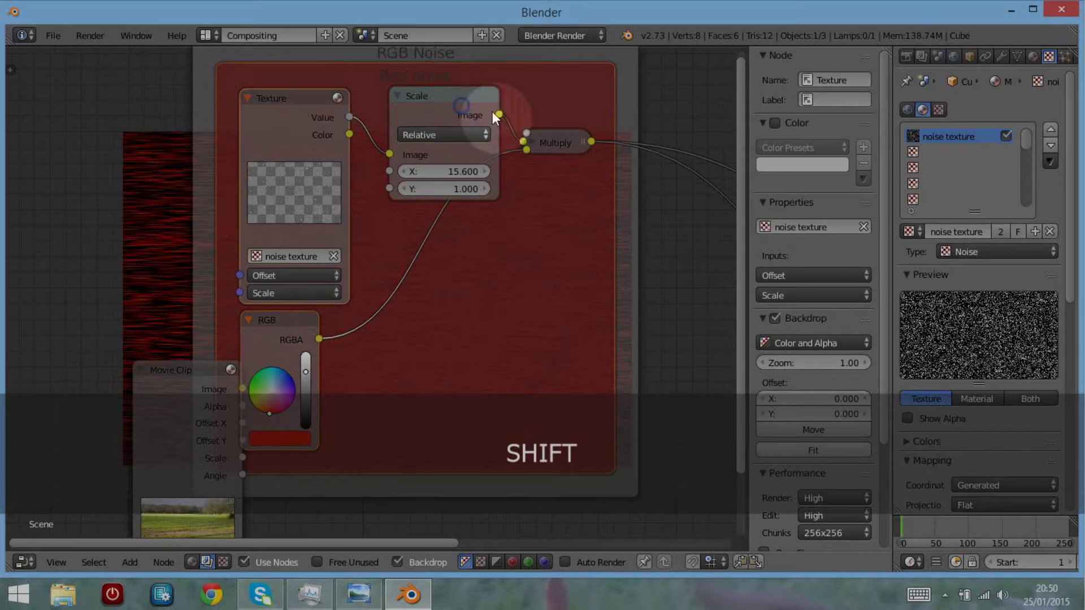
{"action": "left_click", "coordinate": [571, 146], "text": "shift"}
{"action": "left_click", "coordinate": [564, 265], "text": "shift"}
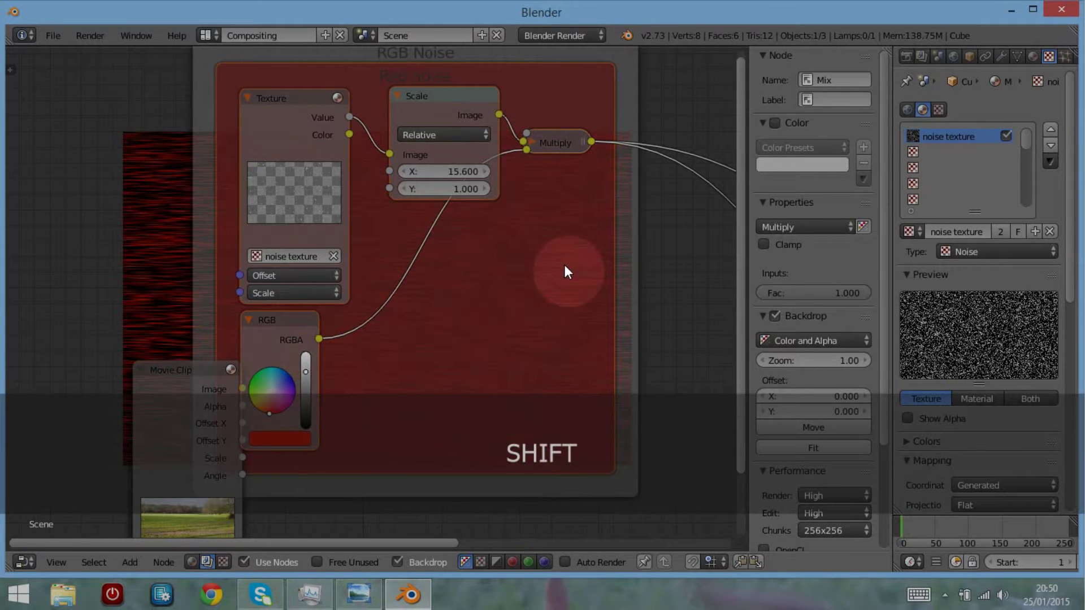
{"action": "key", "text": "shift+d"}
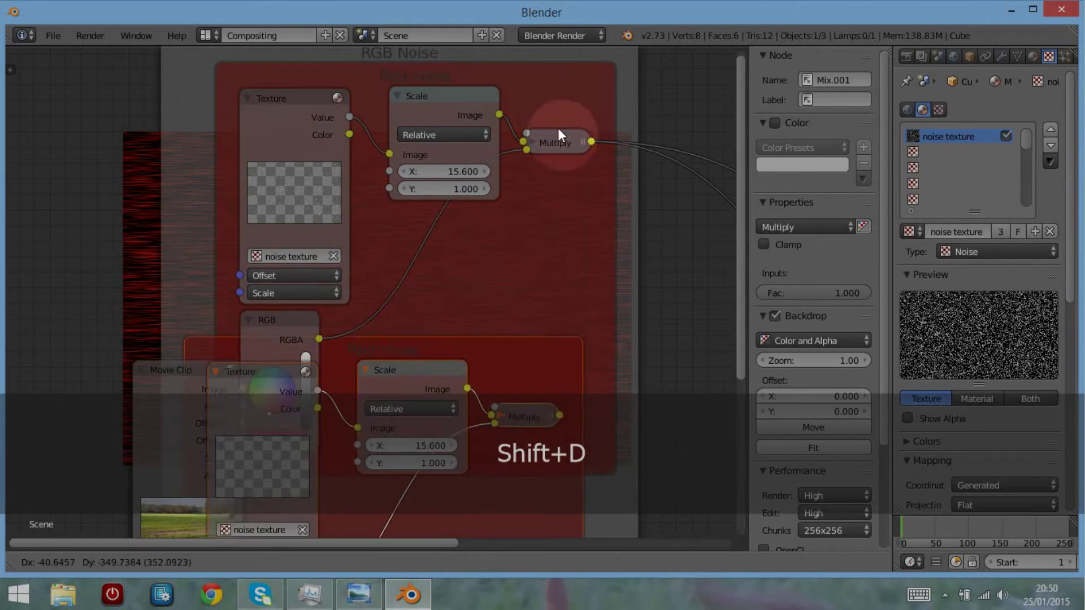
{"action": "left_click", "coordinate": [565, 183]}
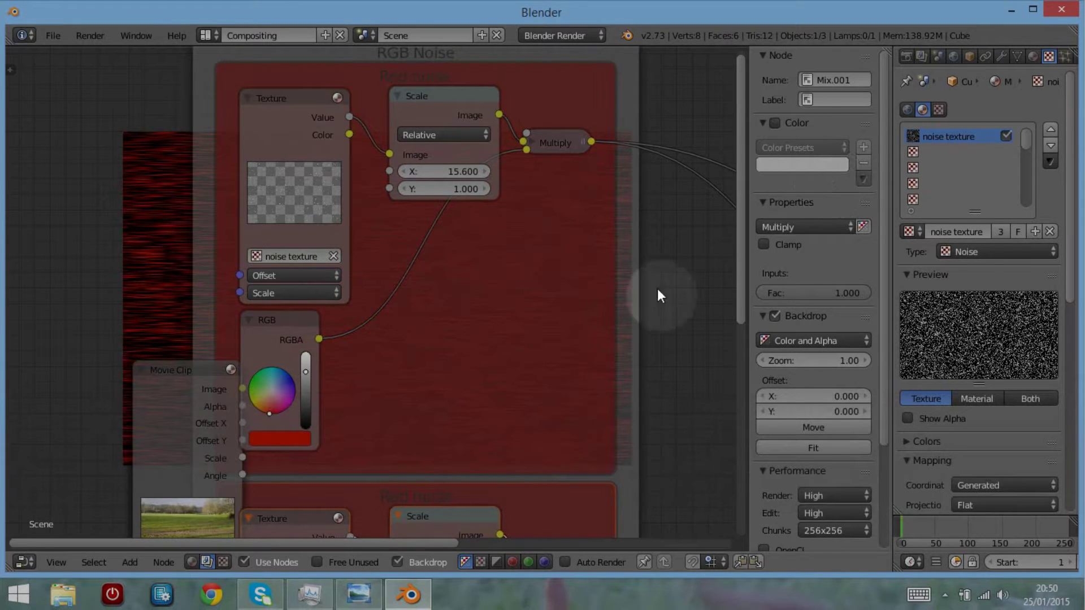
- Change the colour of the duplicated lower noise frame to green
{"action": "left_click", "coordinate": [544, 508]}
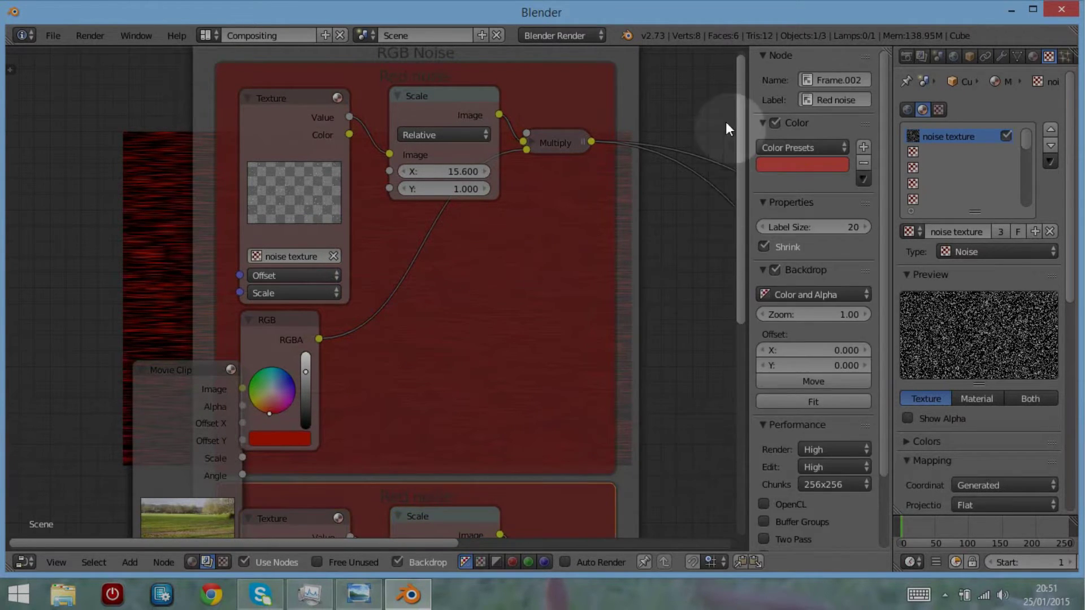
{"action": "left_click", "coordinate": [775, 164]}
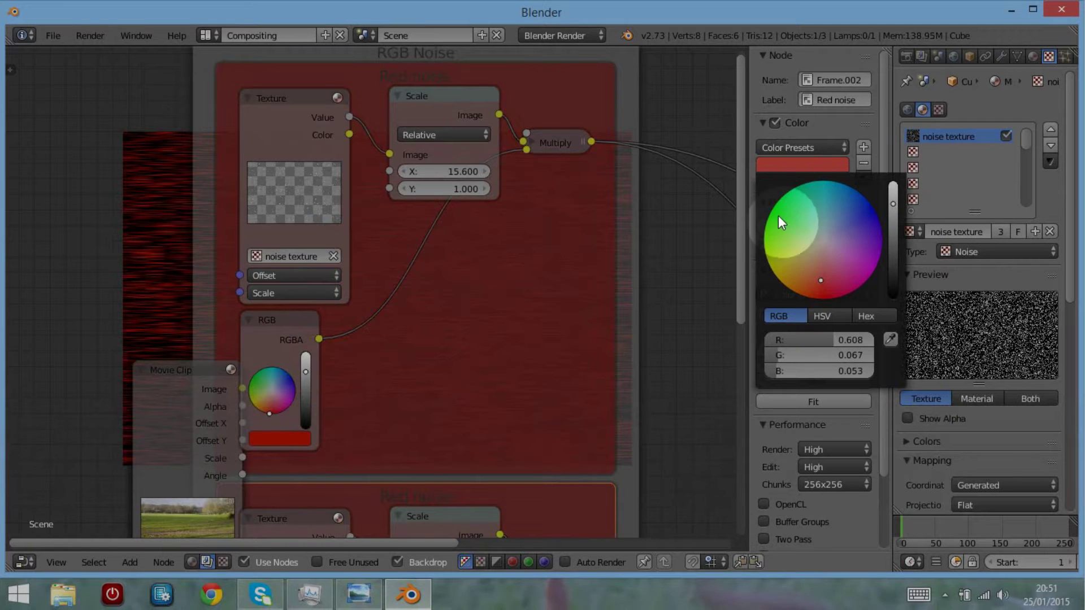
{"action": "left_click", "coordinate": [777, 218]}
- Set the RGB node in the green frame to green and preview that frame's Multiply output in the backdrop
{"action": "middle_click_drag", "start_coordinate": [618, 242], "coordinate": [625, 528]}
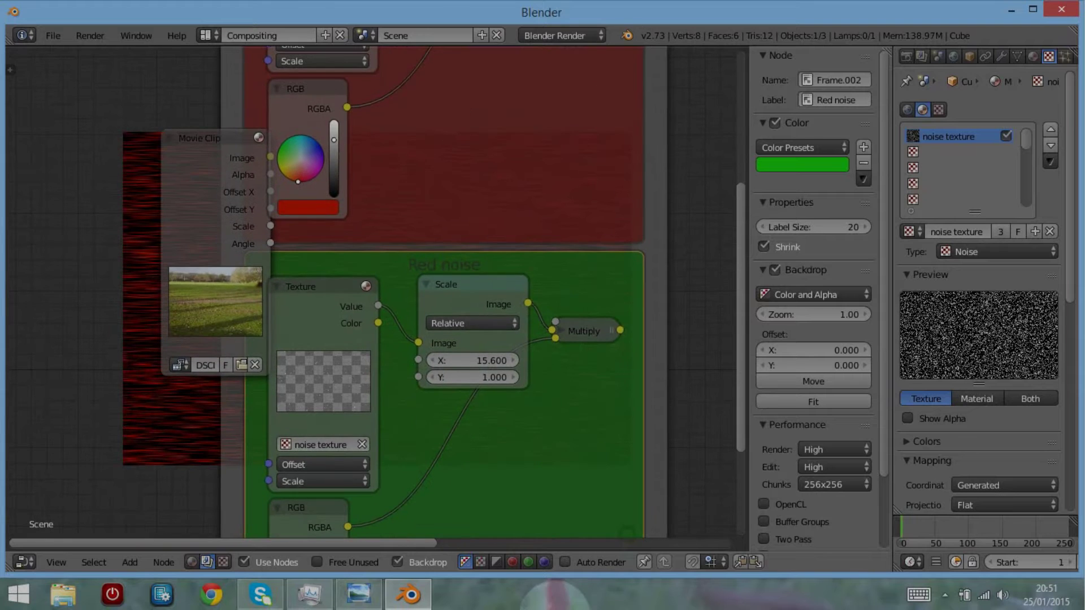
{"action": "middle_click_drag", "start_coordinate": [547, 520], "coordinate": [558, 283]}
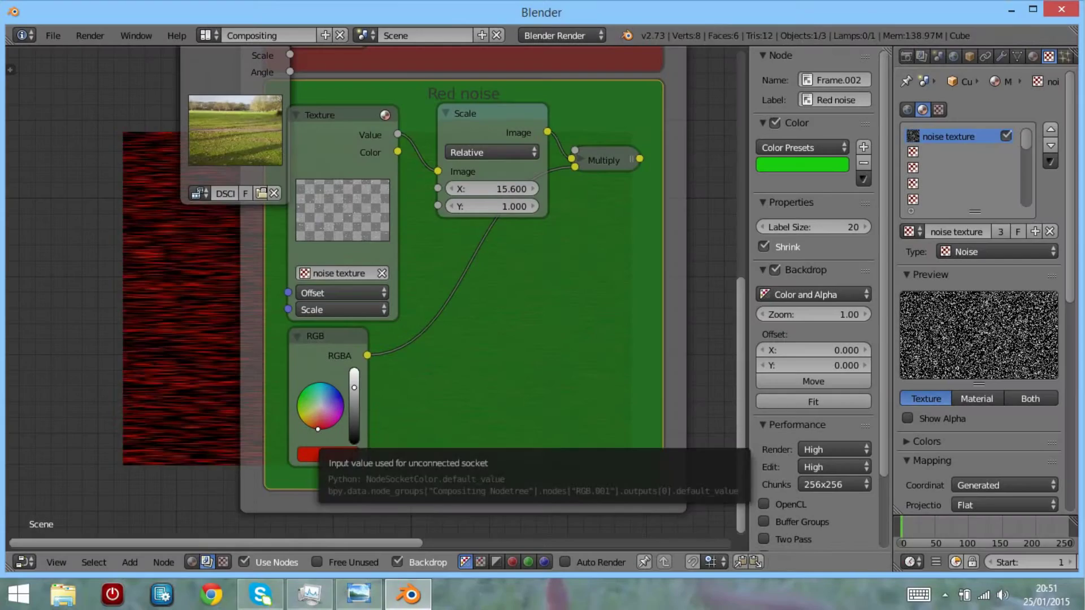
{"action": "left_click_drag", "start_coordinate": [317, 430], "coordinate": [300, 394]}
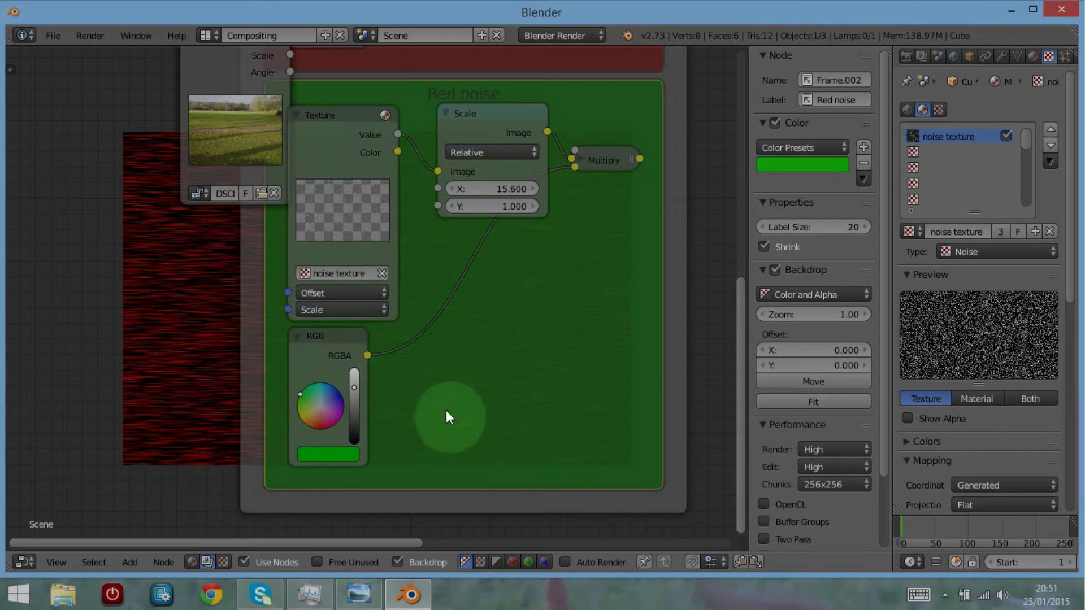
{"action": "left_click", "coordinate": [618, 160], "text": "ctrl+shift"}
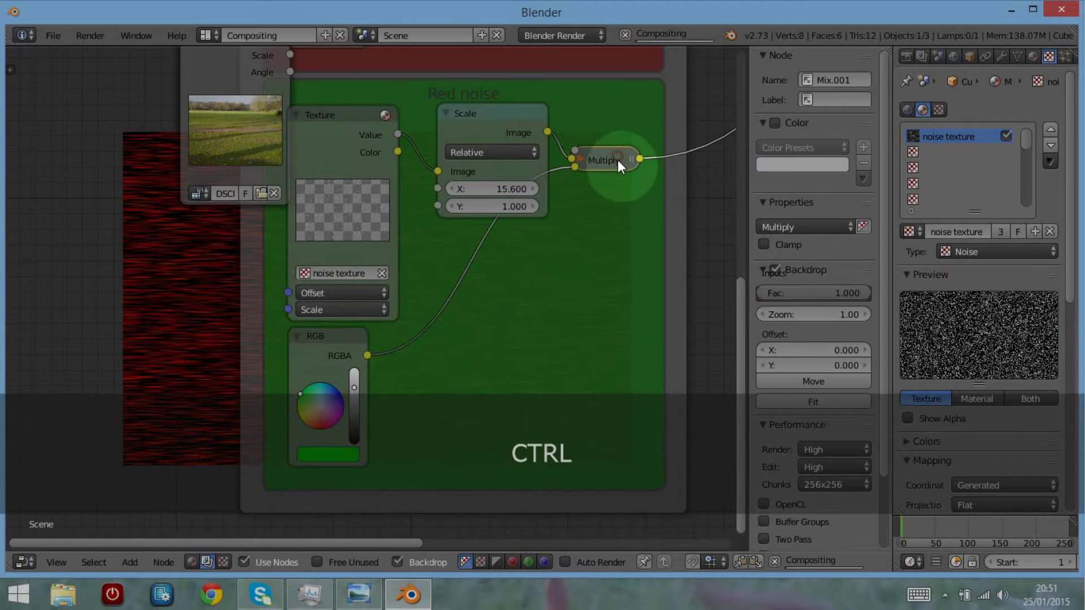
- Label the green inner frame "Green noise"
{"action": "left_click", "coordinate": [494, 280]}
{"action": "scroll", "coordinate": [494, 280], "scroll_direction": "down", "scroll_amount": 1}
{"action": "left_click", "coordinate": [836, 100]}
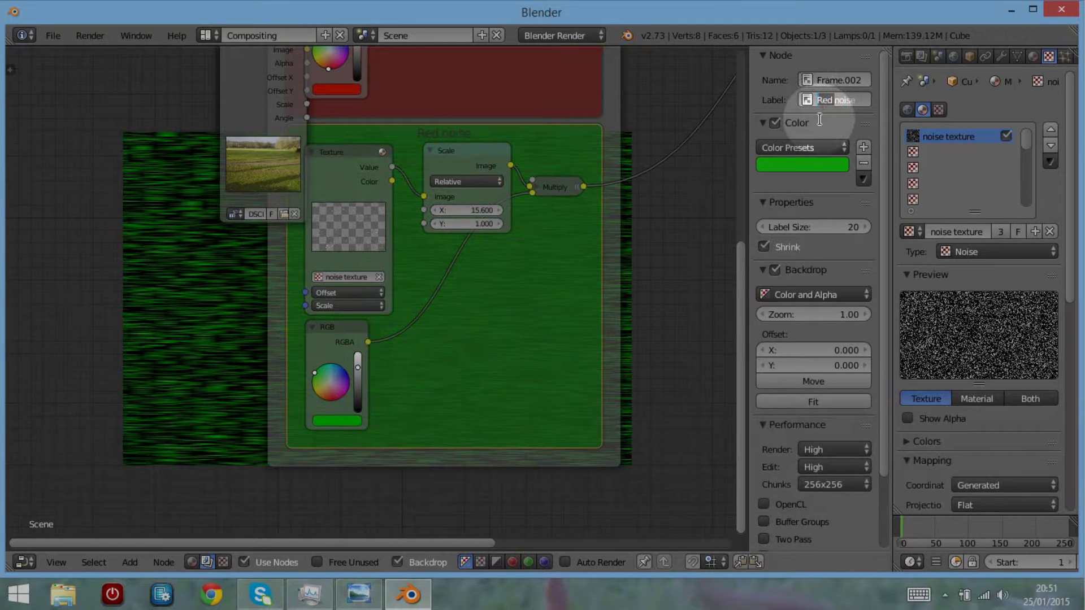
{"action": "type", "text": "Green"}
{"action": "key", "text": "Return"}
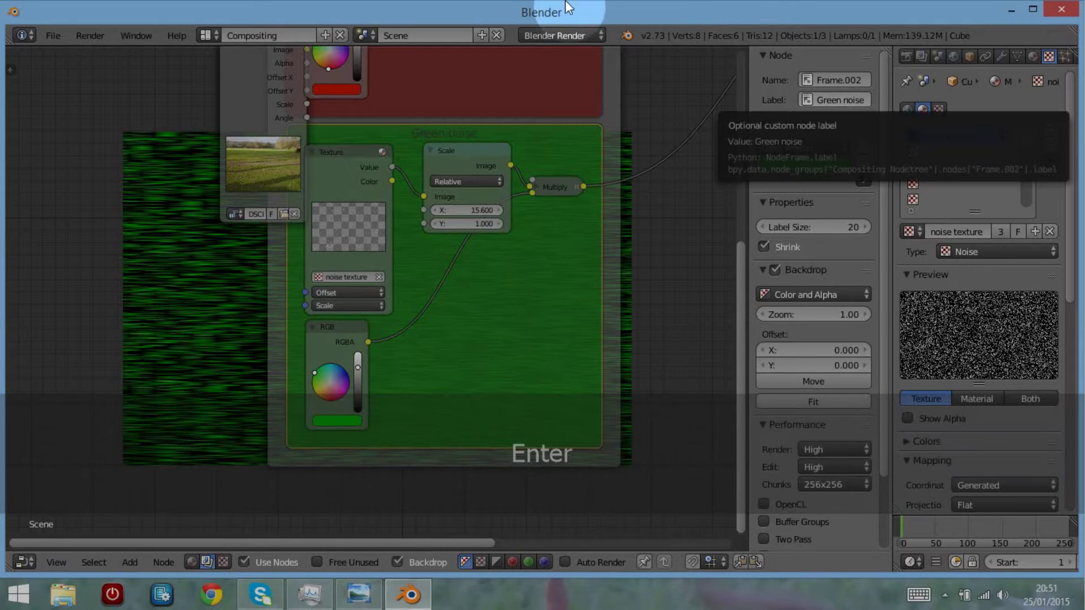
- Duplicate the Green noise frame with its nodes directly below the original and label the copy "Blue noise"
{"action": "key", "text": "shift+d"}
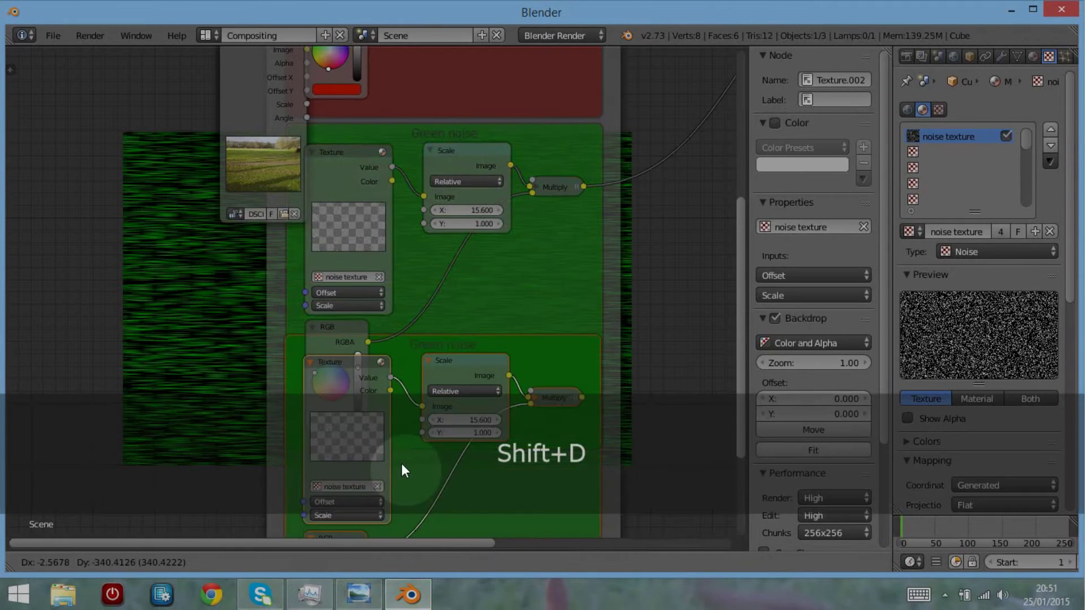
{"action": "left_click", "coordinate": [401, 535]}
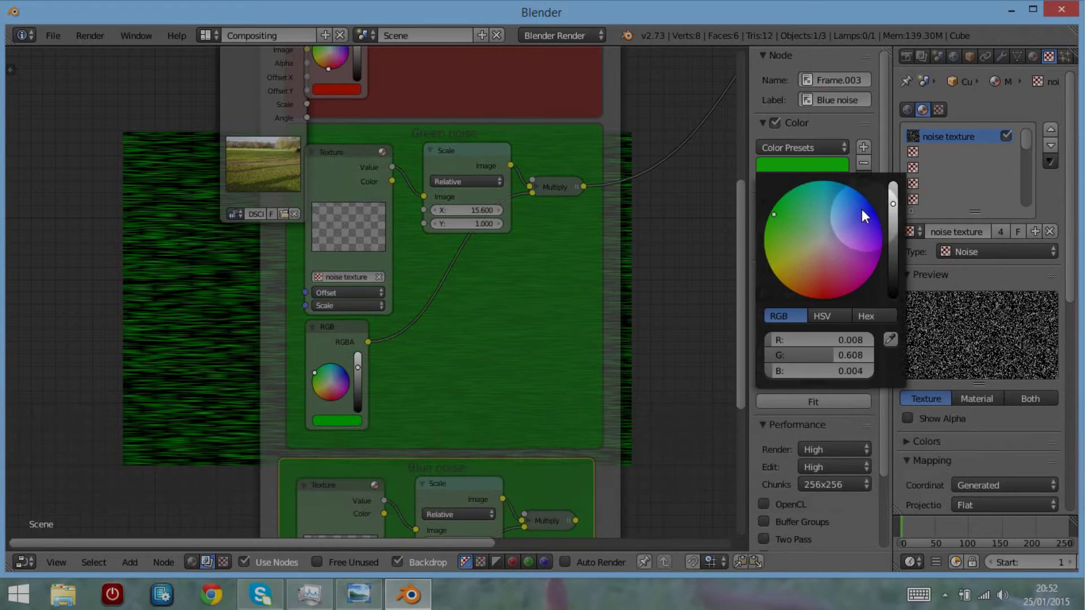
- Set the Blue noise frame and its RGB node to blue, and preview its Multiply output
{"action": "left_click", "coordinate": [860, 214]}
{"action": "scroll", "coordinate": [543, 440], "scroll_direction": "down", "scroll_amount": 1}
{"action": "middle_click_drag", "start_coordinate": [544, 440], "coordinate": [582, 141]}
{"action": "left_click", "coordinate": [385, 389]}
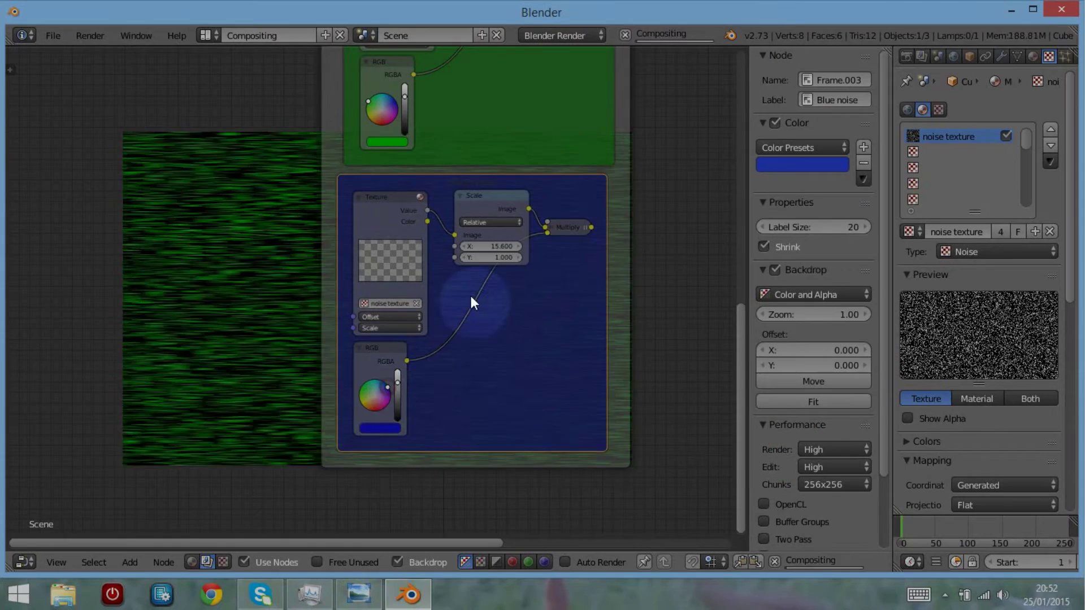
{"action": "left_click", "coordinate": [572, 226], "text": "ctrl+shift"}
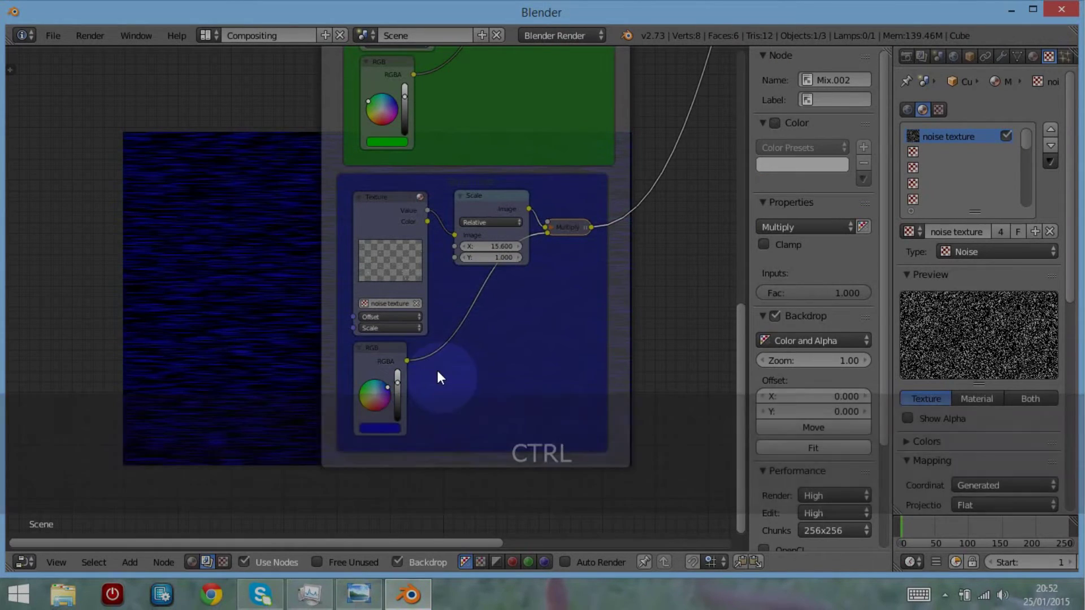
- Collapse the Texture, Scale and RGB nodes in the Blue noise frame and move them close together
{"action": "left_click", "coordinate": [369, 195]}
{"action": "left_click", "coordinate": [460, 195]}
{"action": "left_click", "coordinate": [360, 348]}
{"action": "left_click_drag", "start_coordinate": [369, 349], "coordinate": [371, 226]}
{"action": "left_click_drag", "start_coordinate": [475, 195], "coordinate": [432, 196]}
- Collapse and pack together the Green noise frame's nodes, and move the Blue noise frame up beneath it
{"action": "middle_click_drag", "start_coordinate": [576, 237], "coordinate": [612, 462]}
{"action": "left_click", "coordinate": [402, 287]}
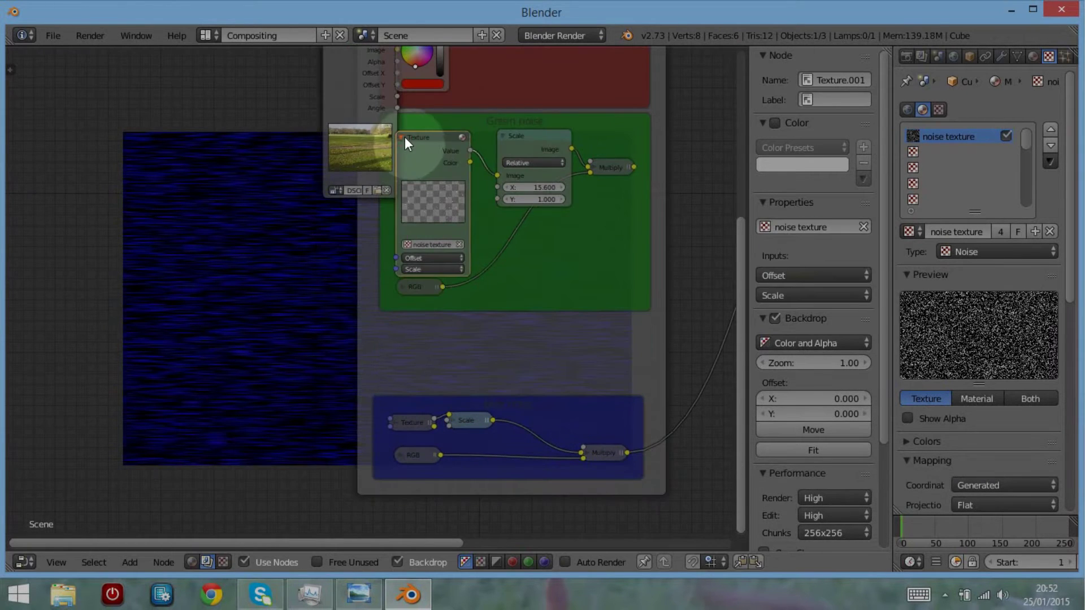
{"action": "left_click", "coordinate": [405, 137]}
{"action": "left_click", "coordinate": [502, 136]}
{"action": "left_click_drag", "start_coordinate": [511, 142], "coordinate": [478, 142]}
{"action": "left_click_drag", "start_coordinate": [416, 287], "coordinate": [417, 176]}
{"action": "left_click_drag", "start_coordinate": [618, 170], "coordinate": [541, 165]}
{"action": "middle_click_drag", "start_coordinate": [596, 307], "coordinate": [591, 337]}
{"action": "left_click_drag", "start_coordinate": [592, 428], "coordinate": [574, 252]}
- Collapse the Texture, Scale and RGB nodes in the Red noise frame and pack them together with Multiply
{"action": "middle_click_drag", "start_coordinate": [574, 251], "coordinate": [611, 461]}
{"action": "left_click", "coordinate": [431, 244]}
{"action": "left_click", "coordinate": [431, 94]}
{"action": "left_click", "coordinate": [533, 94]}
{"action": "left_click_drag", "start_coordinate": [449, 246], "coordinate": [449, 142]}
{"action": "left_click_drag", "start_coordinate": [599, 97], "coordinate": [558, 99]}
{"action": "left_click_drag", "start_coordinate": [587, 129], "coordinate": [528, 139]}
- Move the Green and Blue noise frames up beneath the Red noise frame, and shift the blue Multiply node to the right
{"action": "left_click_drag", "start_coordinate": [557, 365], "coordinate": [518, 199]}
{"action": "left_click_drag", "start_coordinate": [591, 479], "coordinate": [625, 321]}
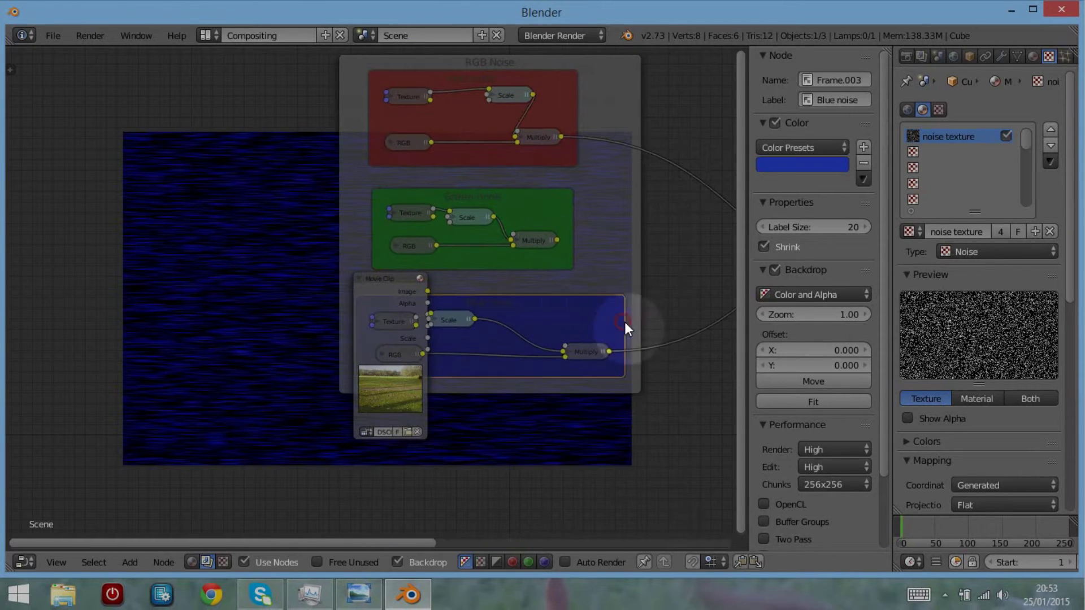
{"action": "left_click_drag", "start_coordinate": [582, 352], "coordinate": [649, 349]}
- Preview the red Multiply output and add a Mix node with Add blending to the right of the Red noise frame
{"action": "left_click", "coordinate": [536, 140], "text": "ctrl+shift"}
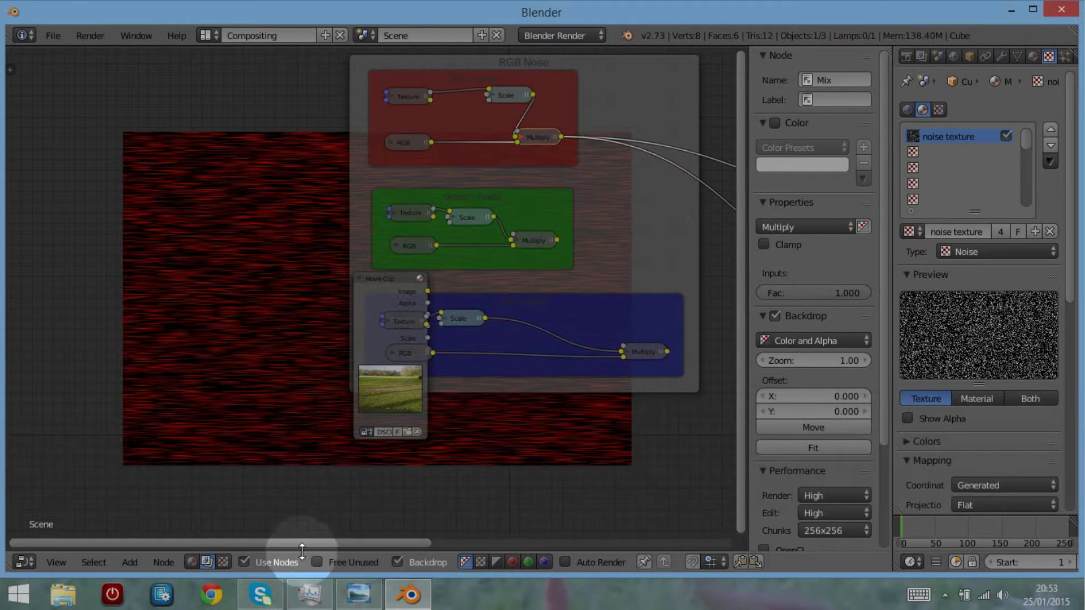
{"action": "left_click", "coordinate": [130, 562]}
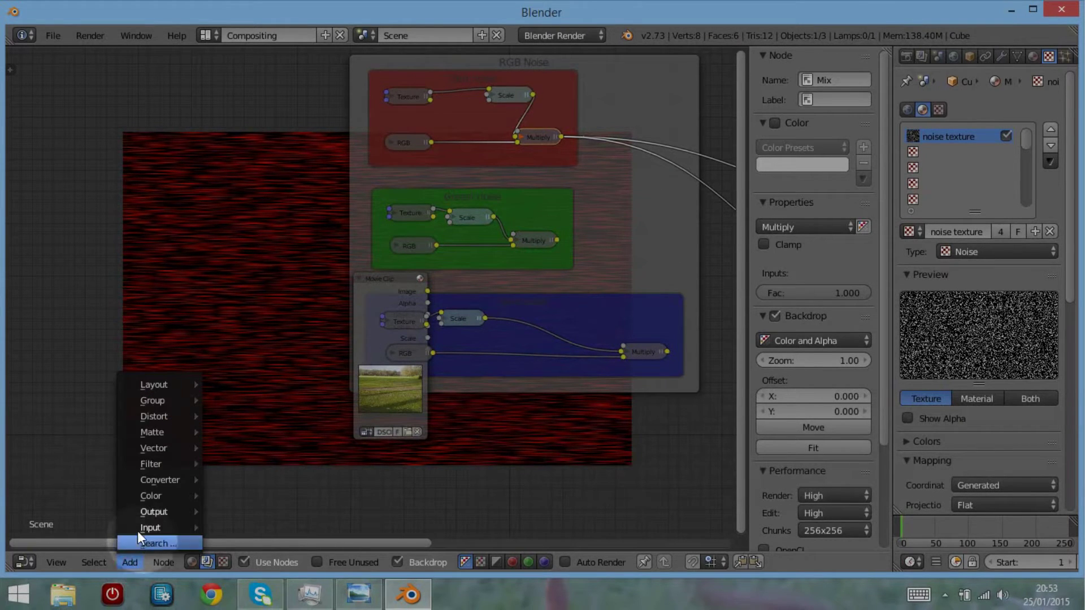
{"action": "mouse_move", "coordinate": [148, 497]}
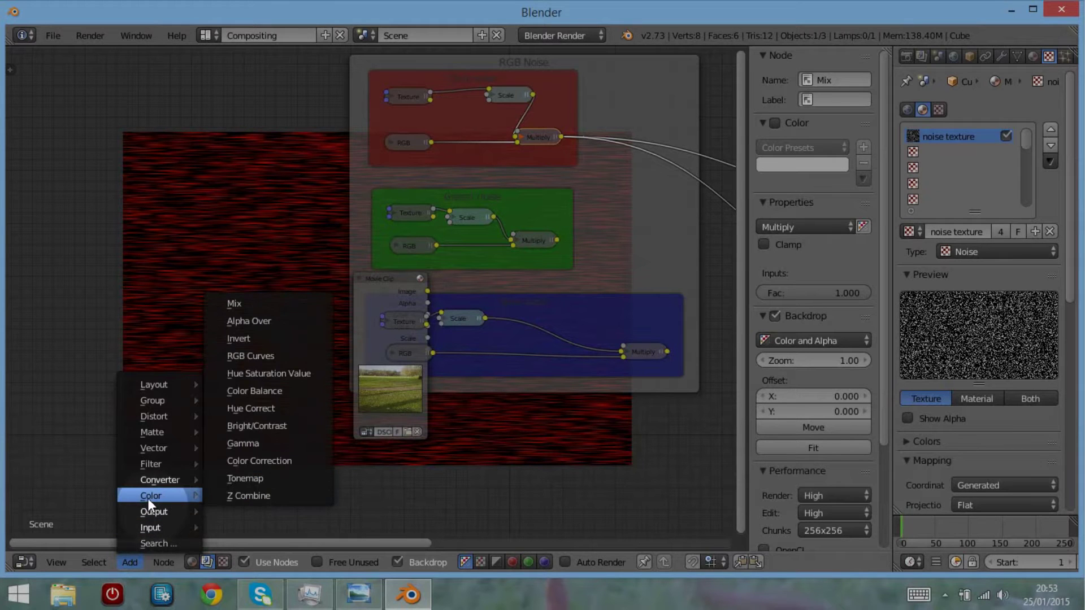
{"action": "left_click", "coordinate": [232, 303]}
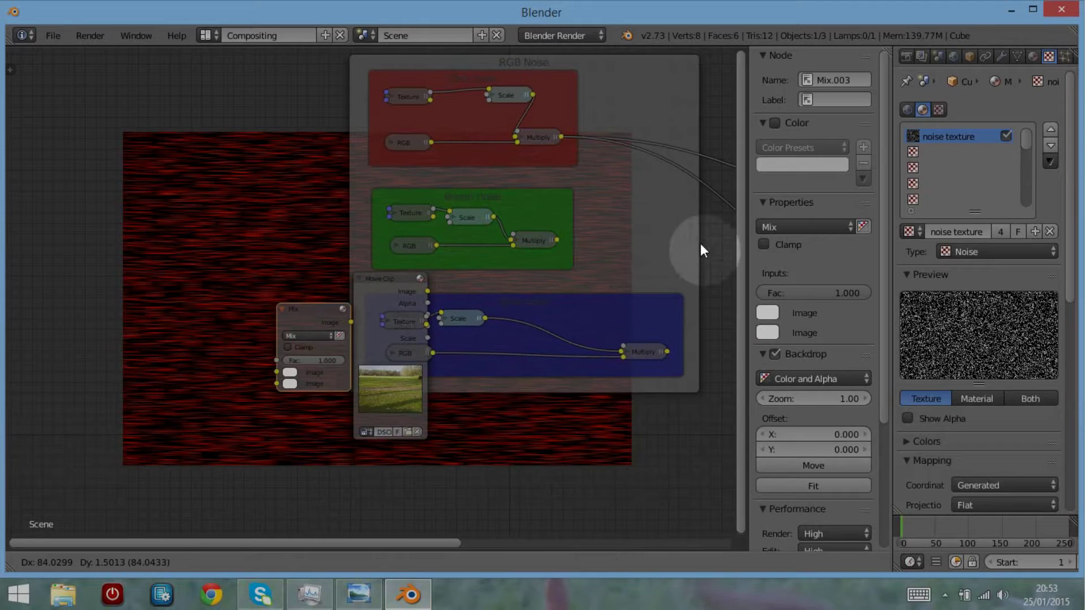
{"action": "left_click", "coordinate": [608, 77]}
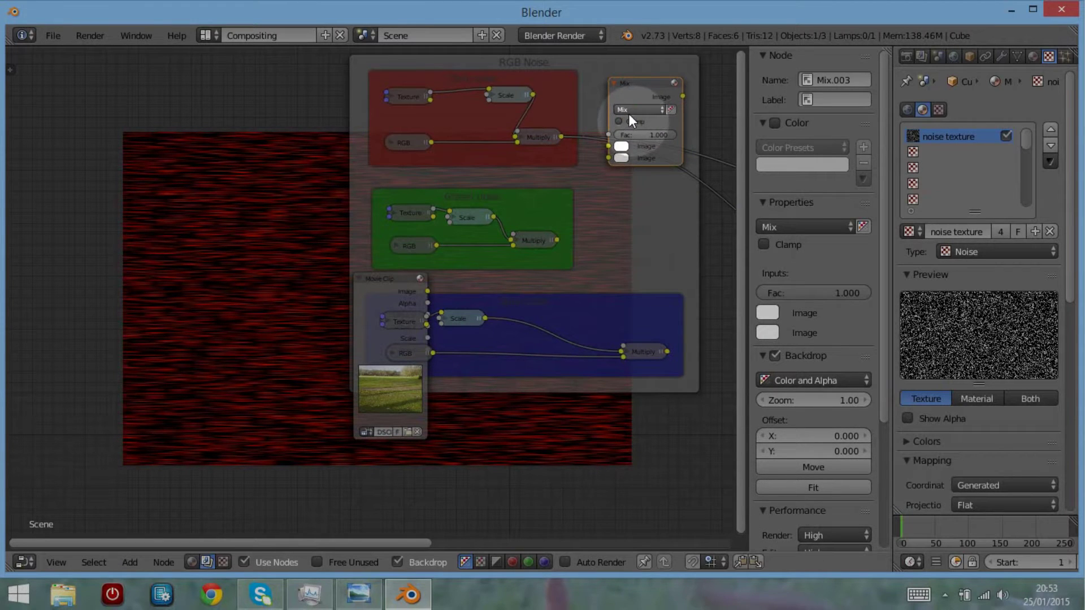
{"action": "left_click", "coordinate": [628, 110]}
{"action": "left_click", "coordinate": [628, 135]}
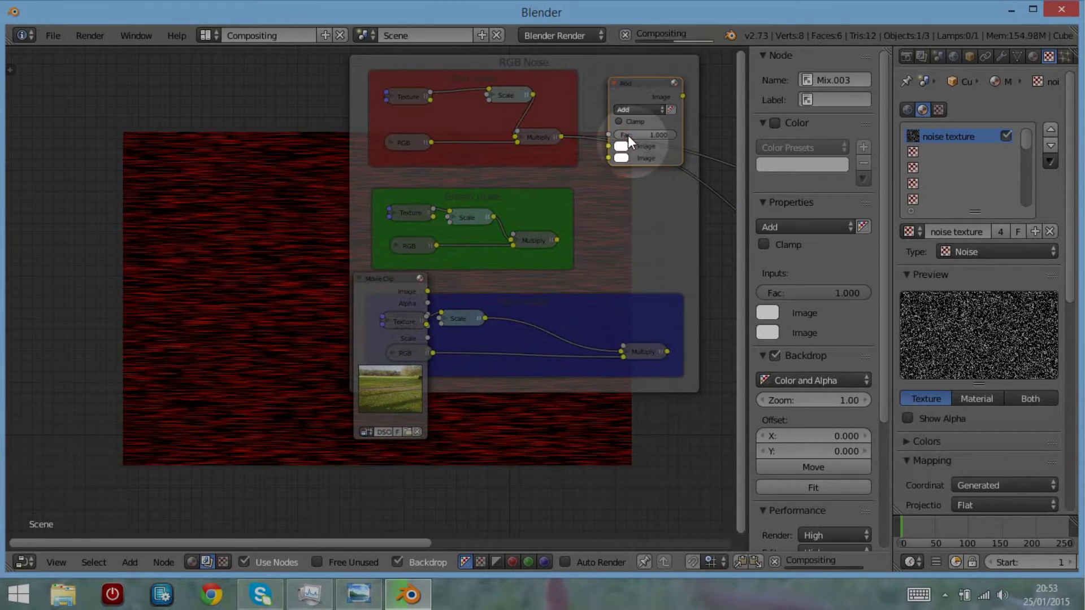
- Collapse the Add node and feed the red and green Multiply outputs into its two image inputs
{"action": "left_click", "coordinate": [615, 82]}
{"action": "left_click_drag", "start_coordinate": [630, 86], "coordinate": [625, 136]}
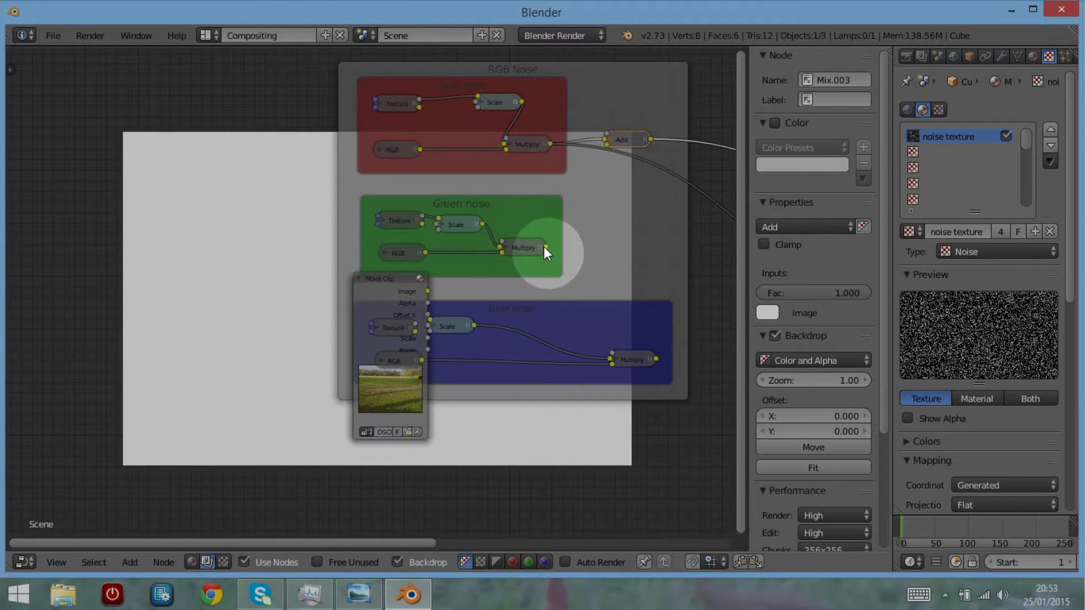
{"action": "left_click_drag", "start_coordinate": [546, 249], "coordinate": [606, 147]}
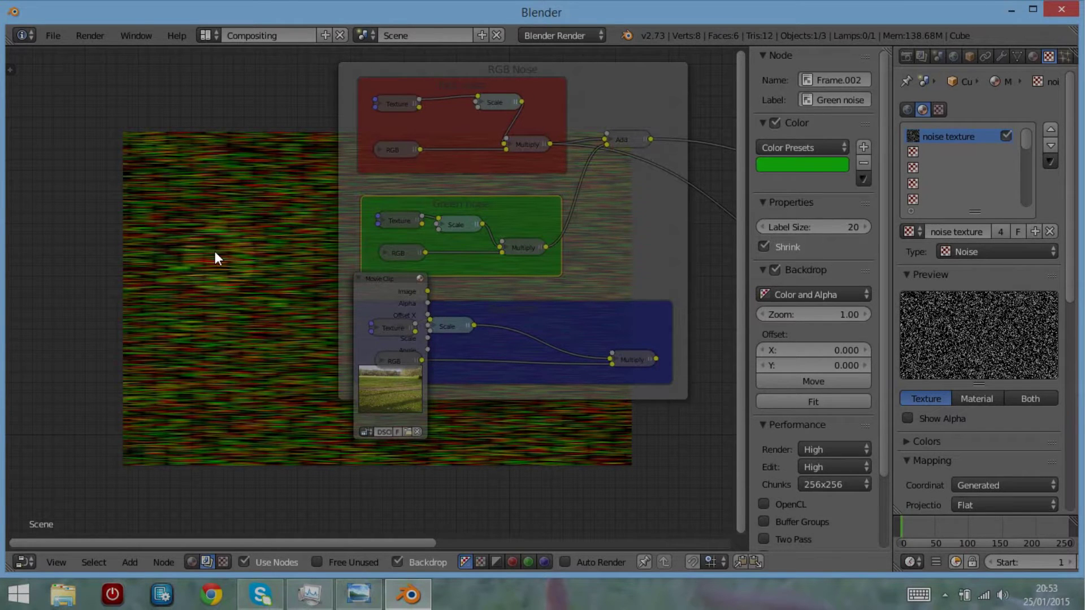
- Duplicate the Add node and place the copy just below the original inside the RGB Noise frame
{"action": "left_click", "coordinate": [669, 341]}
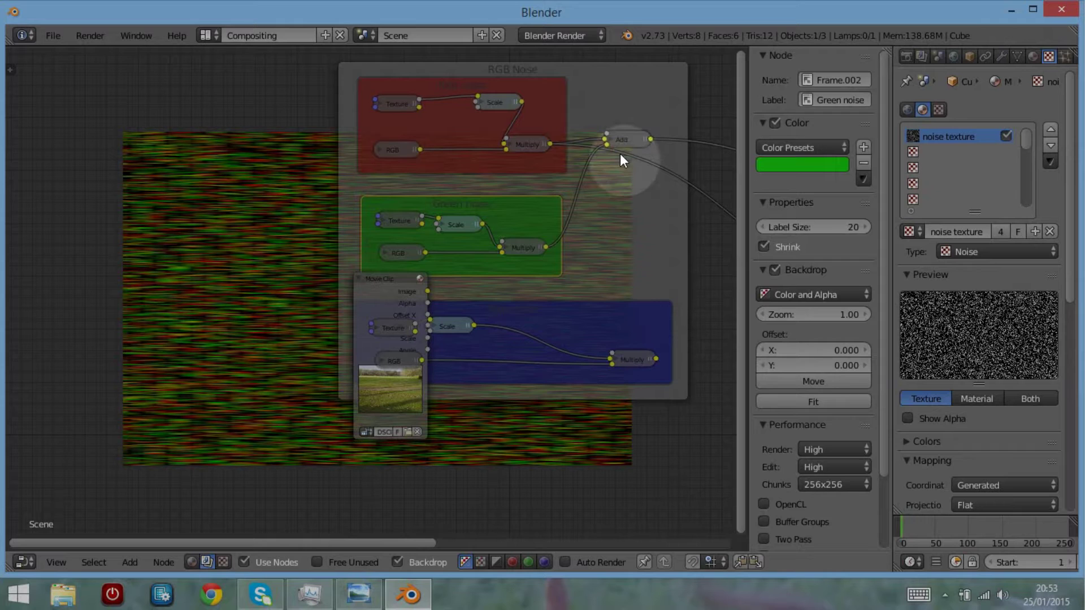
{"action": "left_click", "coordinate": [627, 138]}
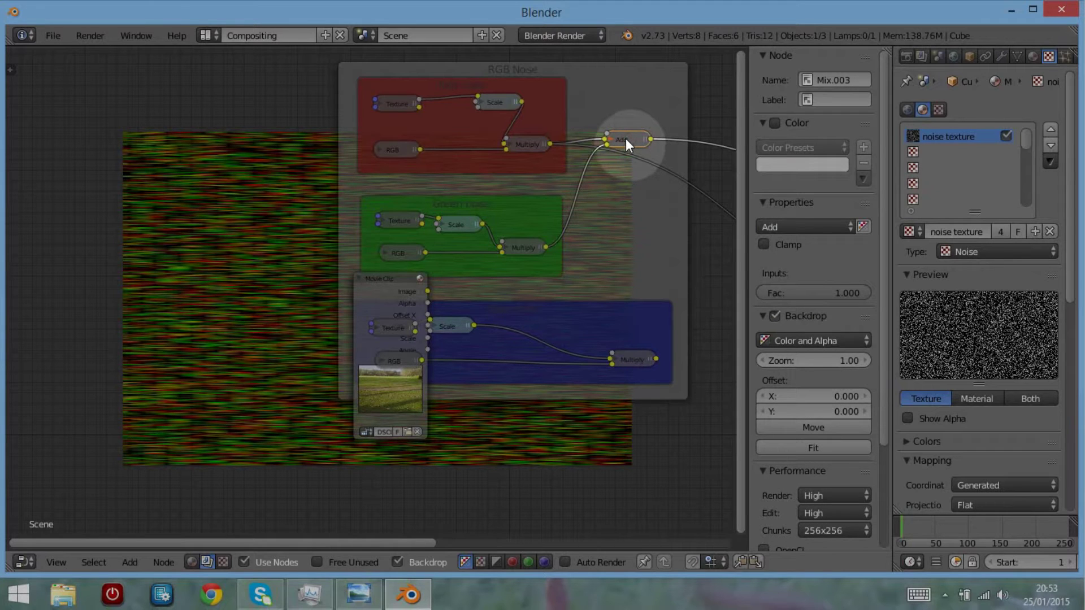
{"action": "key", "text": "shift+d"}
{"action": "left_click", "coordinate": [643, 228]}
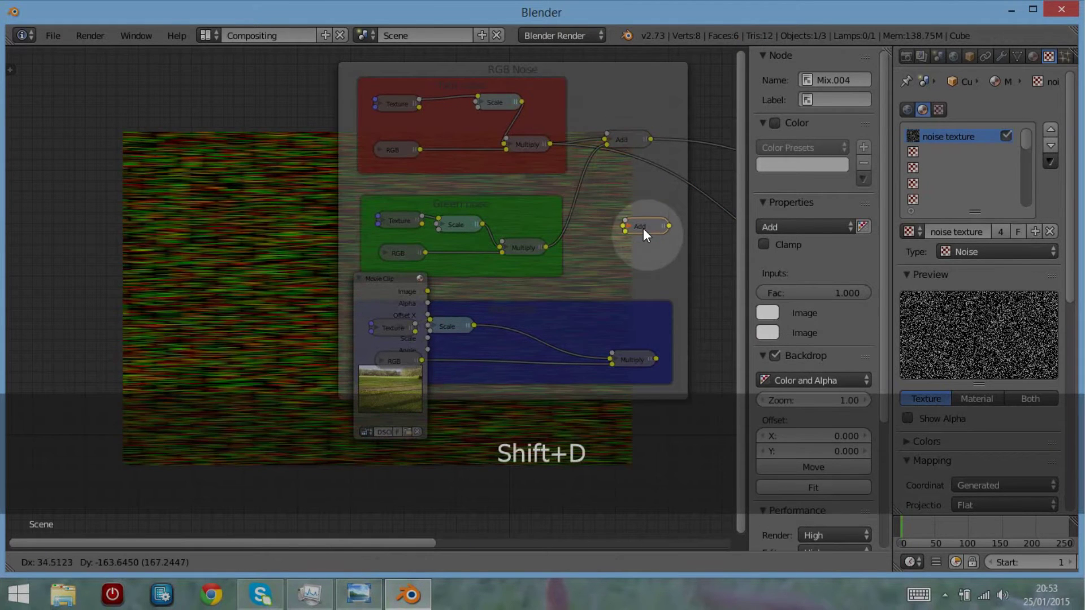
- Link the first Add node and the blue Multiply output into the second Add node, and preview the combined noise
{"action": "left_click_drag", "start_coordinate": [655, 358], "coordinate": [615, 219]}
{"action": "right_click", "coordinate": [619, 184]}
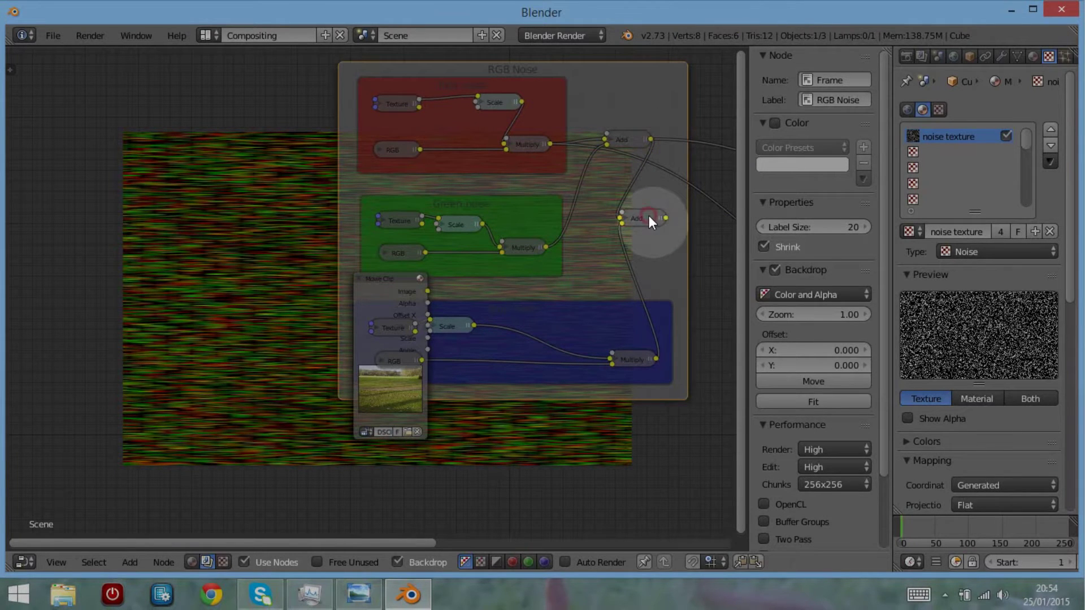
{"action": "right_click", "coordinate": [649, 215]}
{"action": "key", "text": "ctrl"}
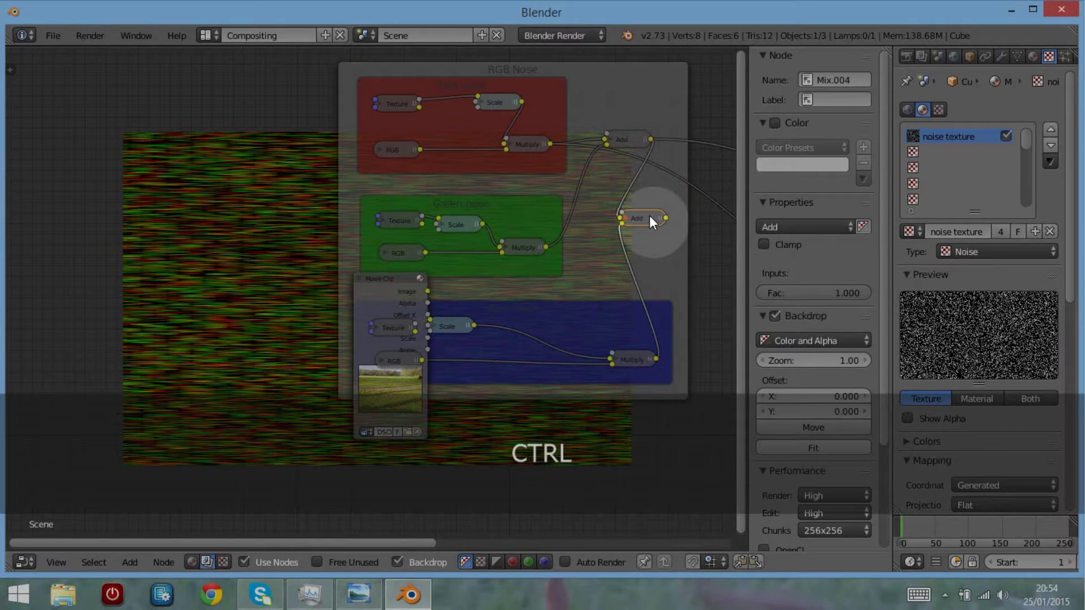
{"action": "left_click", "coordinate": [649, 215], "text": "ctrl+shift"}
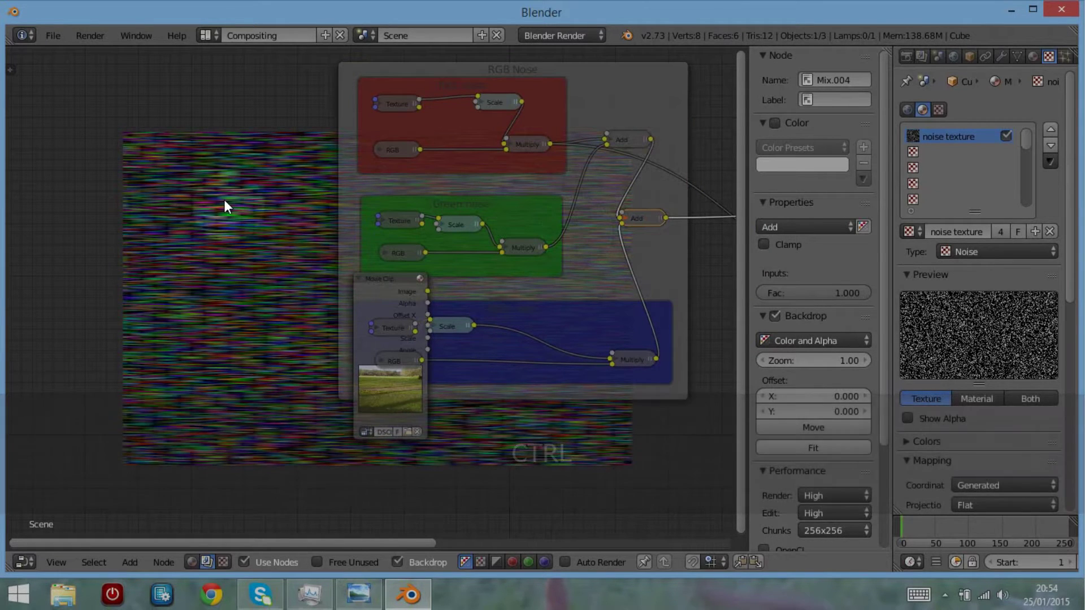
- Move the Movie Clip node to the left, clear of the RGB Noise frame
{"action": "scroll", "coordinate": [240, 267], "scroll_direction": "down", "scroll_amount": 2}
{"action": "scroll", "coordinate": [242, 270], "scroll_direction": "up", "scroll_amount": 1}
{"action": "left_click_drag", "start_coordinate": [395, 291], "coordinate": [167, 304]}
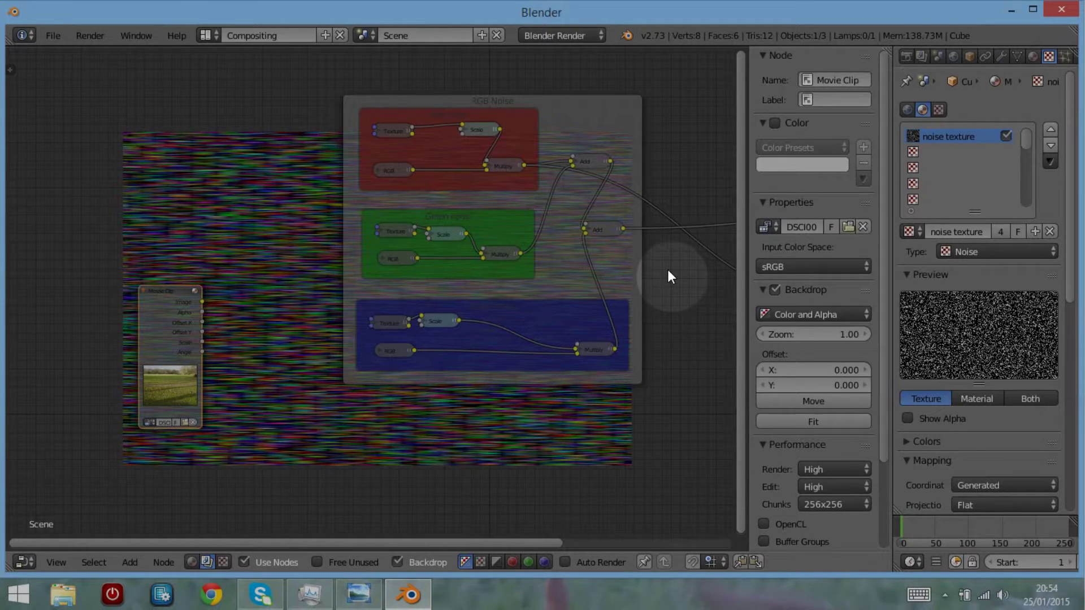
{"action": "middle_click_drag", "start_coordinate": [679, 286], "coordinate": [627, 257]}
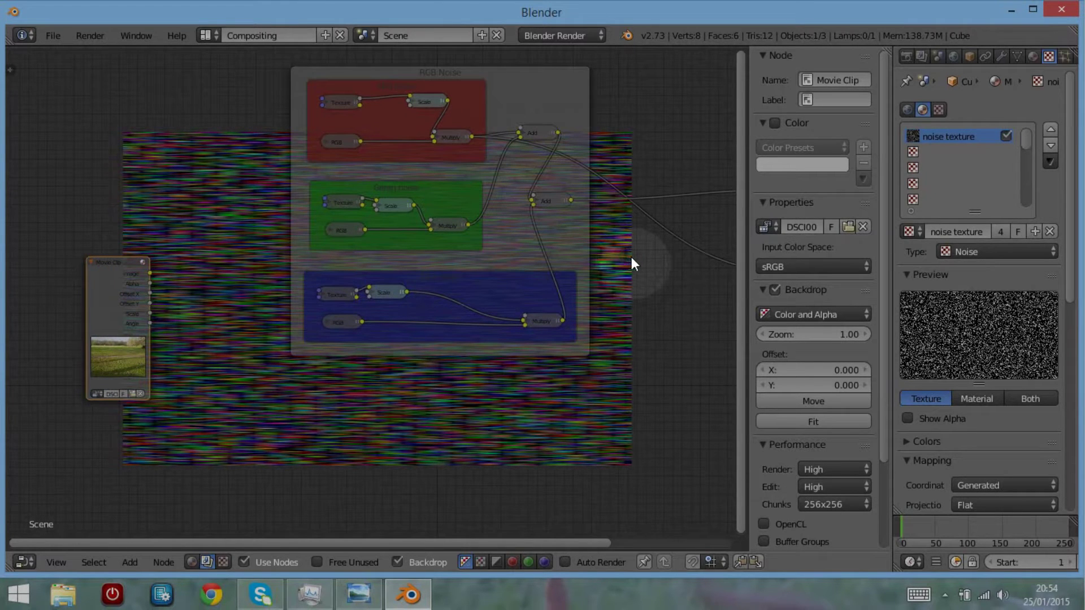
- Add another Mix node and place it to the right of the RGB Noise frame
{"action": "key", "text": "shift+a"}
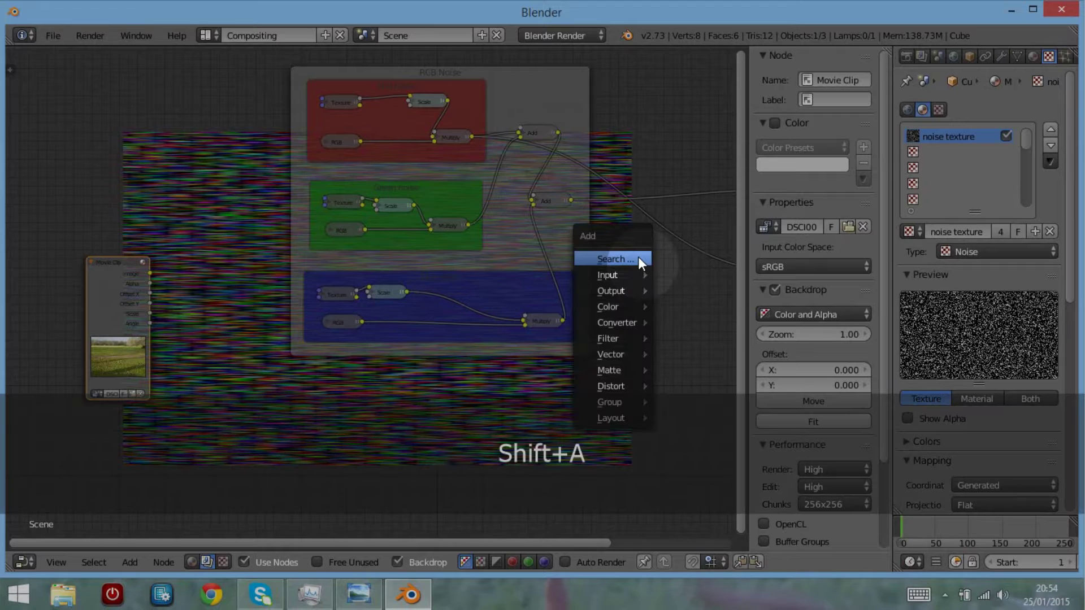
{"action": "mouse_move", "coordinate": [638, 275]}
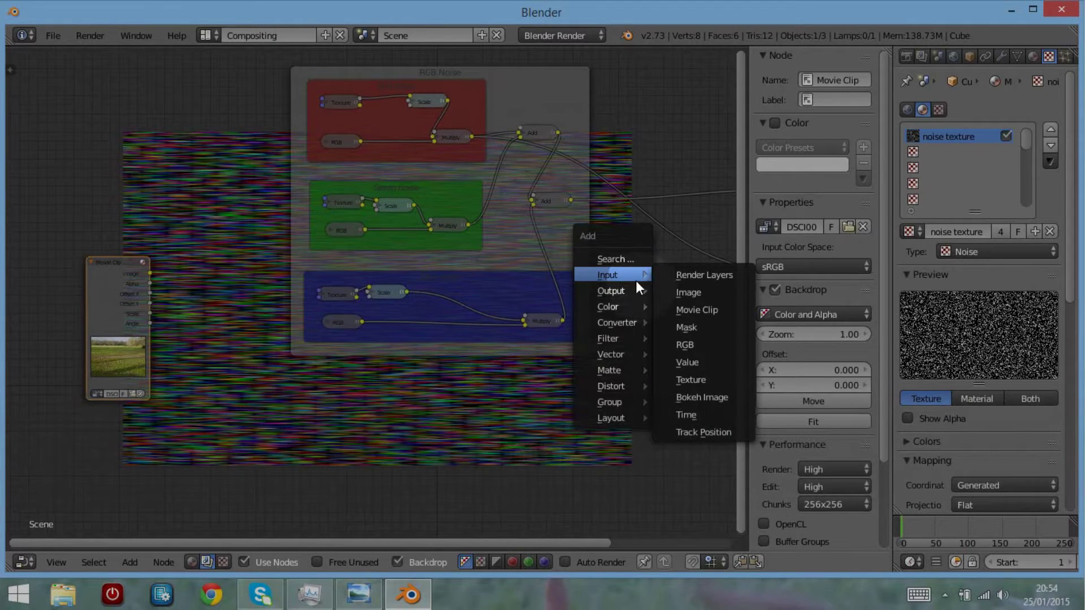
{"action": "mouse_move", "coordinate": [632, 305]}
{"action": "left_click", "coordinate": [673, 306]}
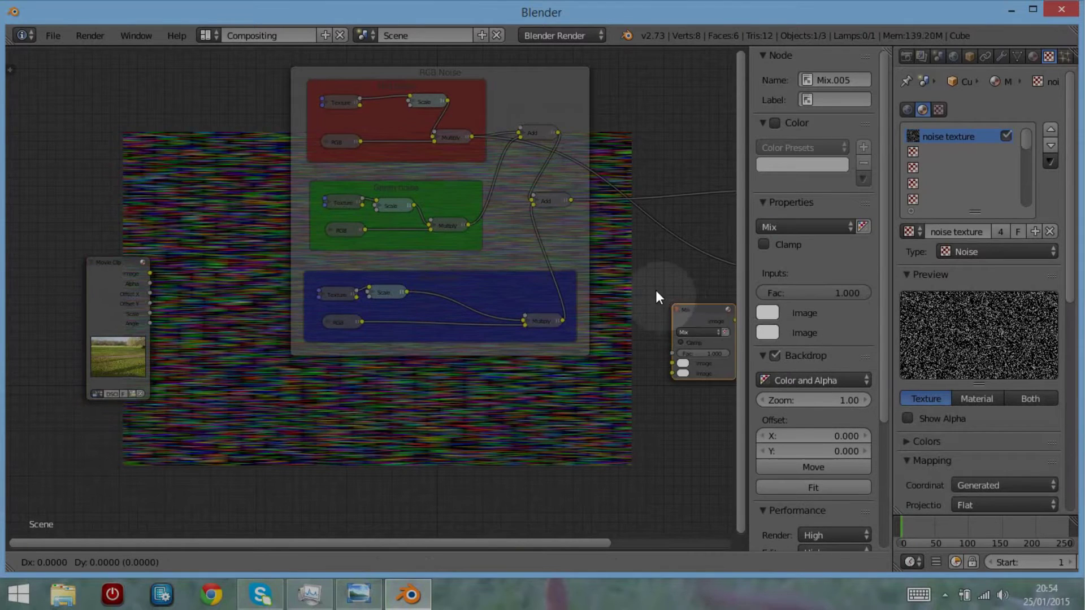
{"action": "left_click", "coordinate": [642, 279]}
{"action": "left_click_drag", "start_coordinate": [665, 292], "coordinate": [692, 145]}
- Connect the combined noise and the Movie Clip image to the new Mix node's first and second image inputs, and preview it
{"action": "left_click_drag", "start_coordinate": [149, 273], "coordinate": [670, 203]}
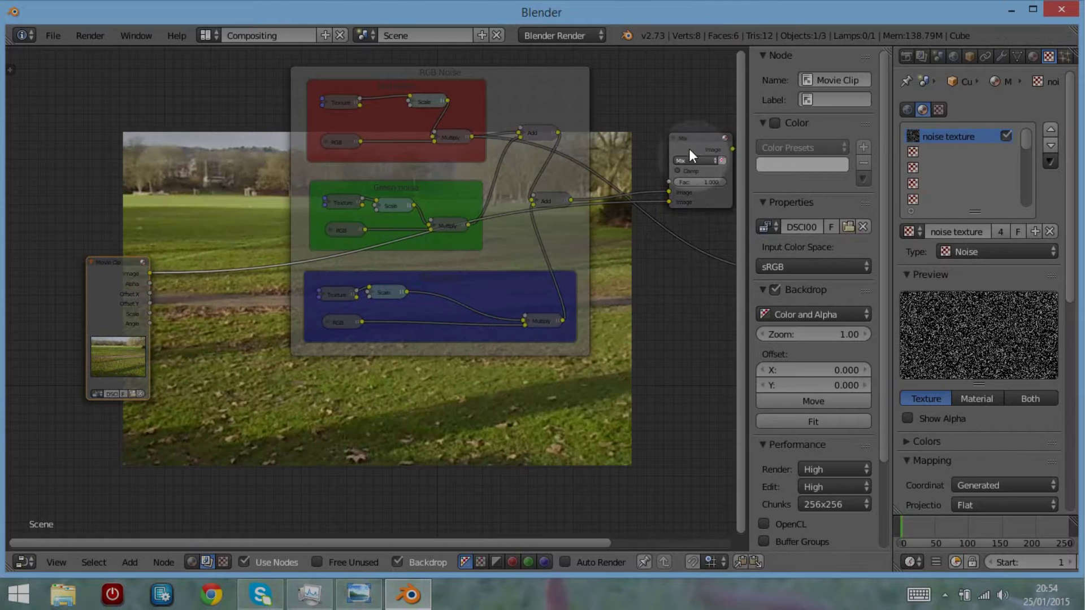
{"action": "left_click", "coordinate": [689, 148], "text": "ctrl"}
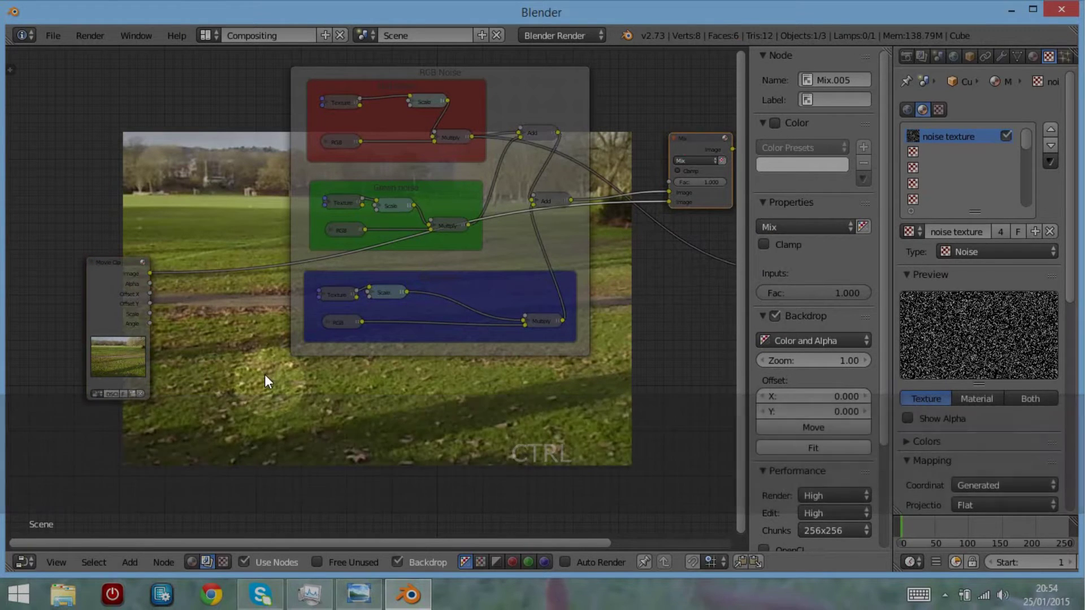
- Enlarge the compositor backdrop to a zoom of 1.44
{"action": "scroll", "coordinate": [462, 436], "scroll_direction": "down", "scroll_amount": 3}
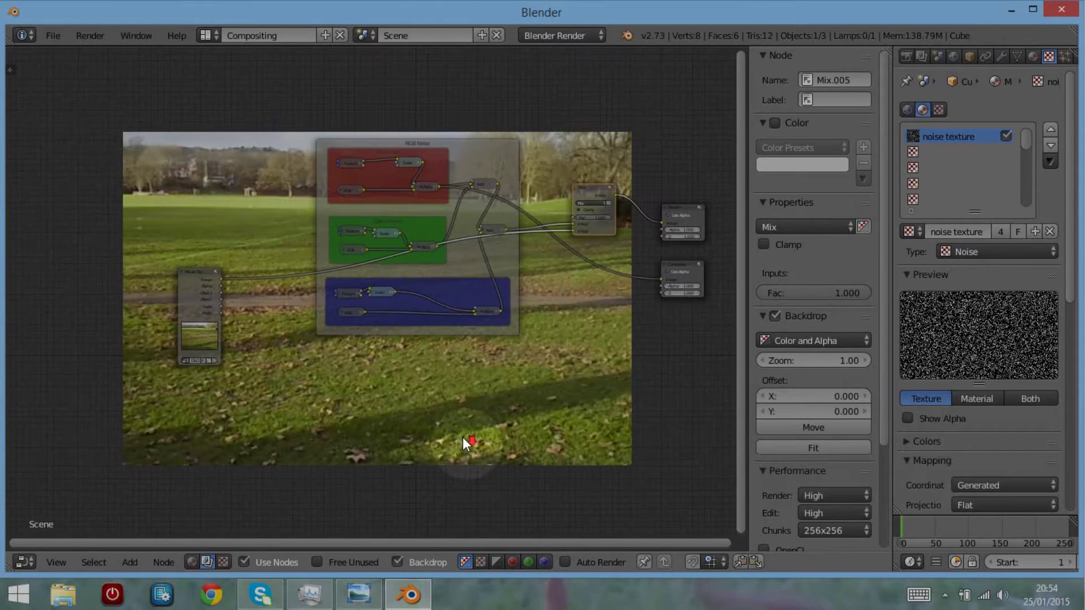
{"action": "middle_click_drag", "start_coordinate": [500, 473], "coordinate": [433, 425]}
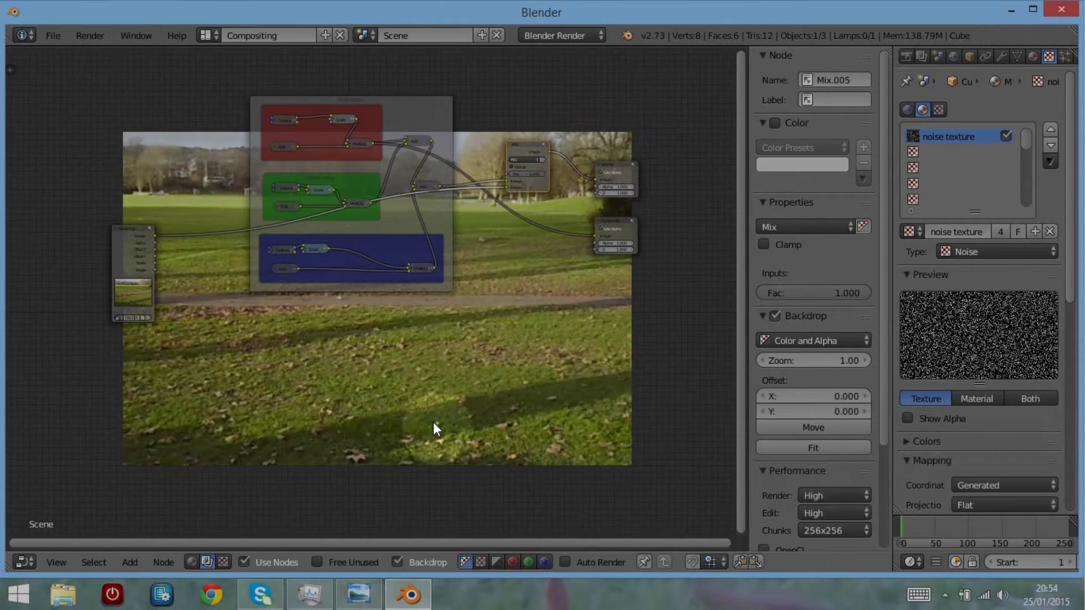
{"action": "key", "text": "alt+v"}
{"action": "key", "text": "alt+v"}
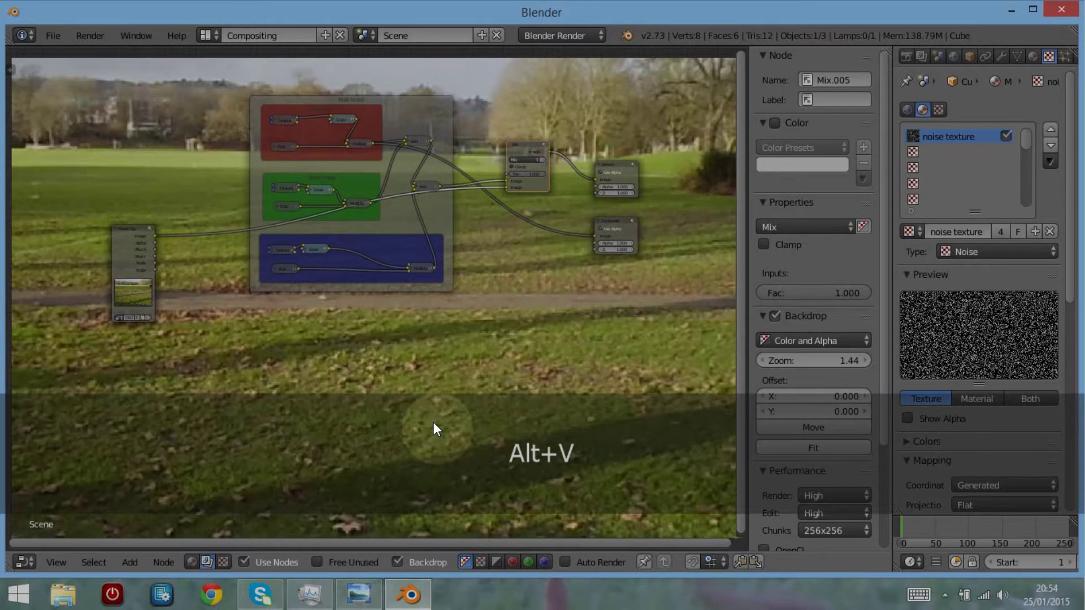
{"action": "scroll", "coordinate": [497, 327], "scroll_direction": "up", "scroll_amount": 2}
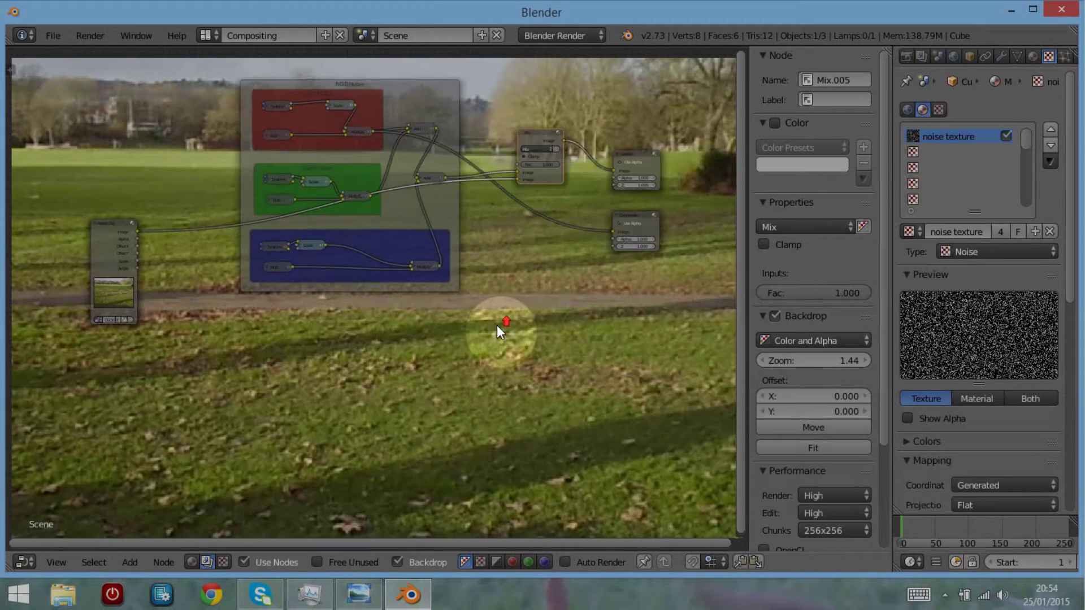
- Swap the two image inputs of the Mix node right of the RGB Noise frame and set its blend type to Overlay
{"action": "middle_click_drag", "start_coordinate": [552, 271], "coordinate": [443, 463]}
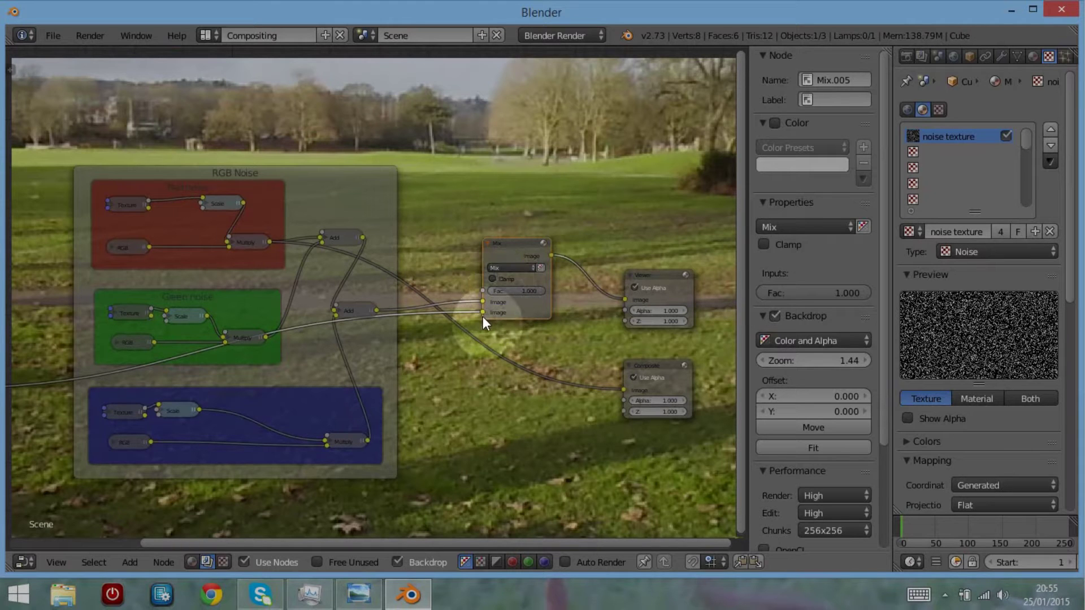
{"action": "left_click_drag", "start_coordinate": [481, 314], "coordinate": [482, 304]}
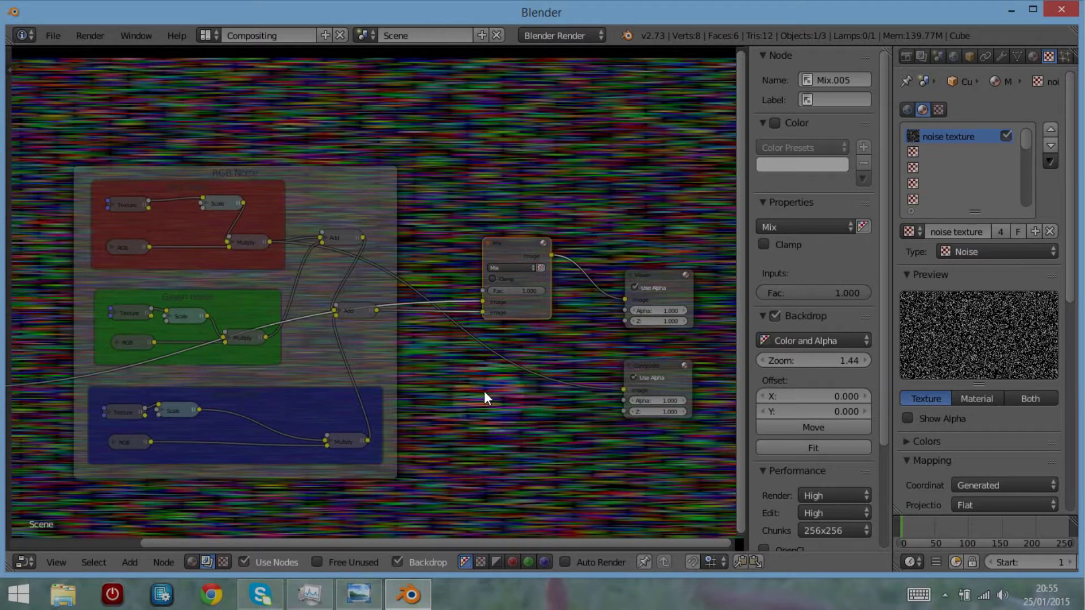
{"action": "left_click", "coordinate": [506, 269]}
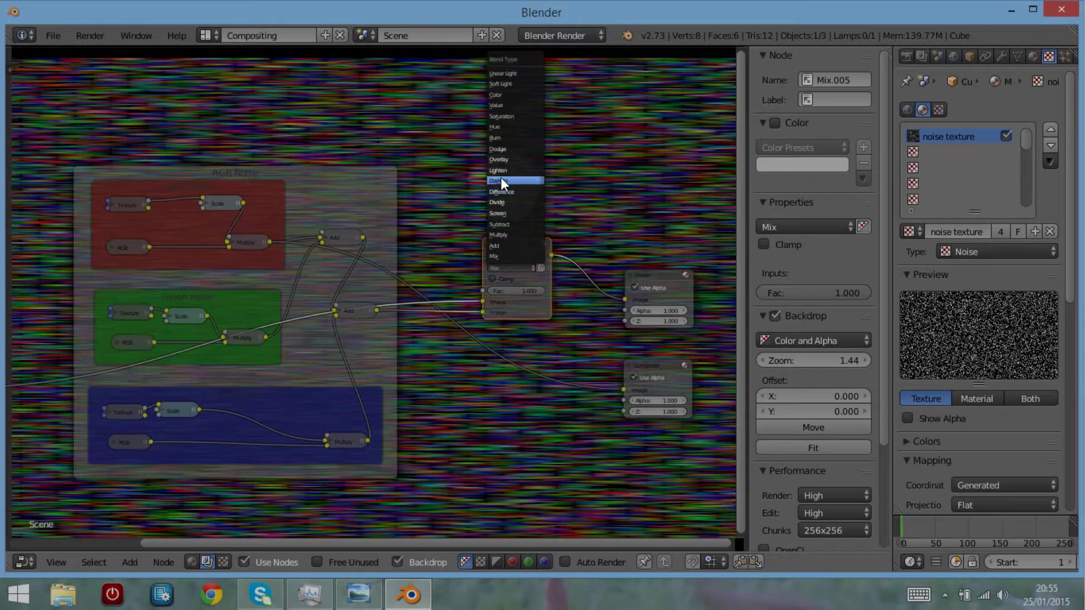
{"action": "left_click", "coordinate": [500, 161]}
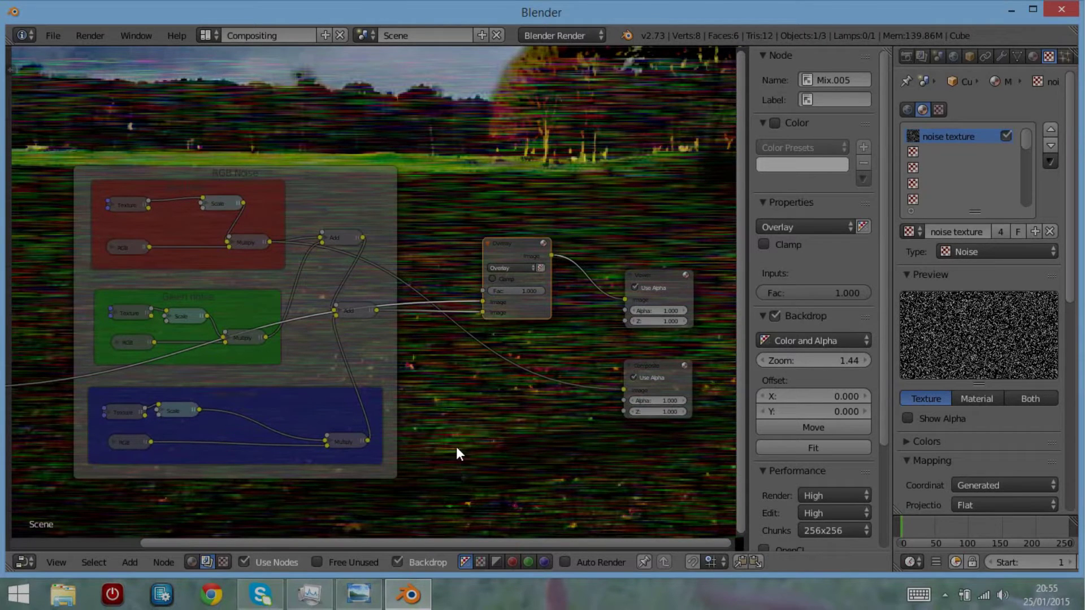
- Lower the Overlay node's factor to soften the noise, and move the RGB Noise frame down and to the left, clear of that node
{"action": "scroll", "coordinate": [457, 452], "scroll_direction": "down", "scroll_amount": 1}
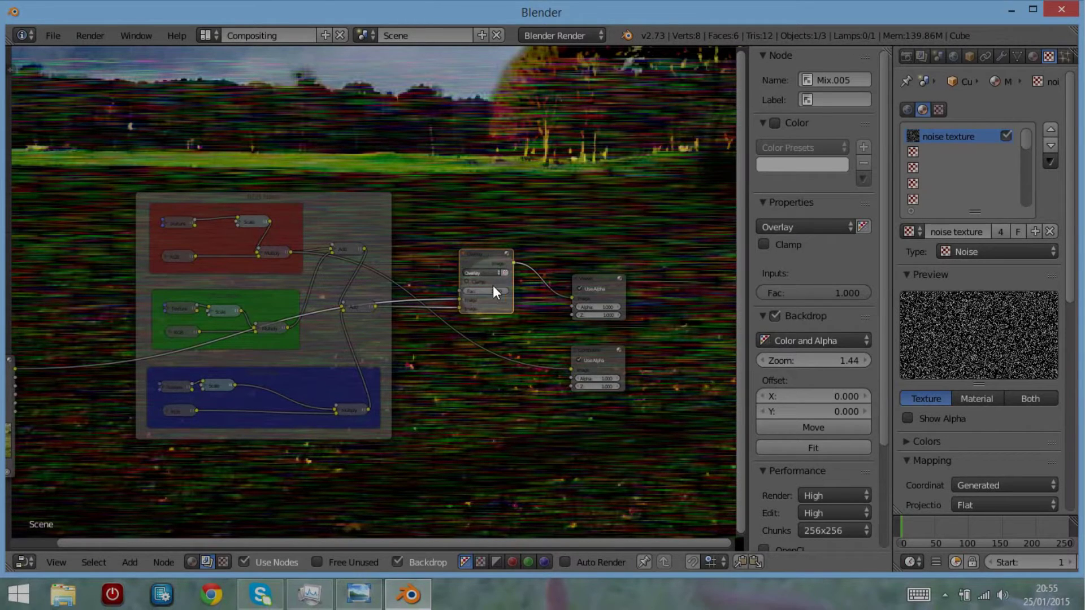
{"action": "left_click_drag", "start_coordinate": [501, 290], "coordinate": [491, 290]}
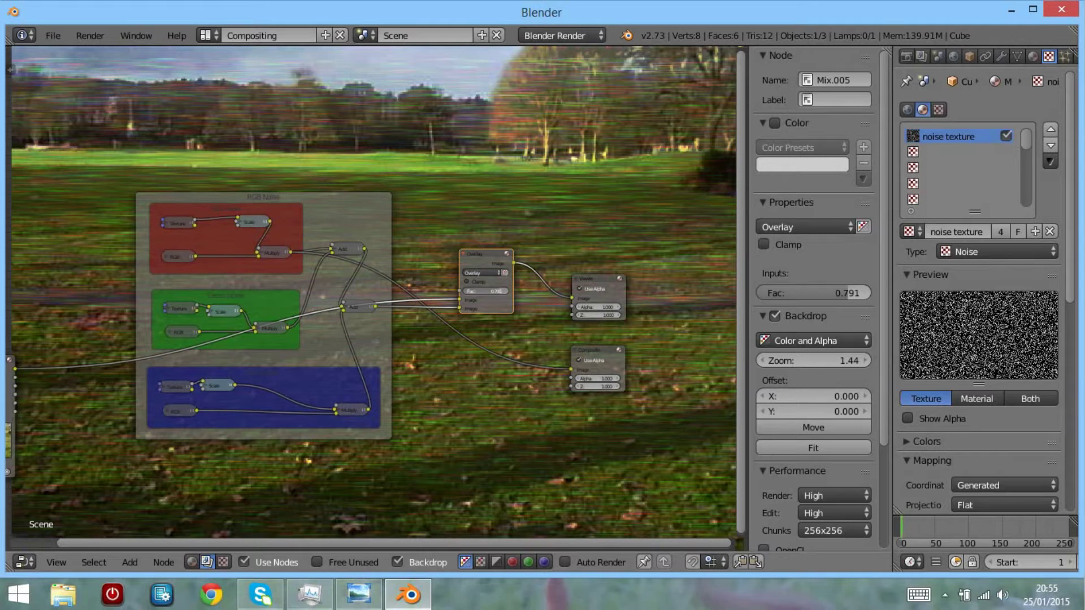
{"action": "left_click_drag", "start_coordinate": [500, 290], "coordinate": [503, 290]}
{"action": "left_click_drag", "start_coordinate": [342, 213], "coordinate": [236, 348]}
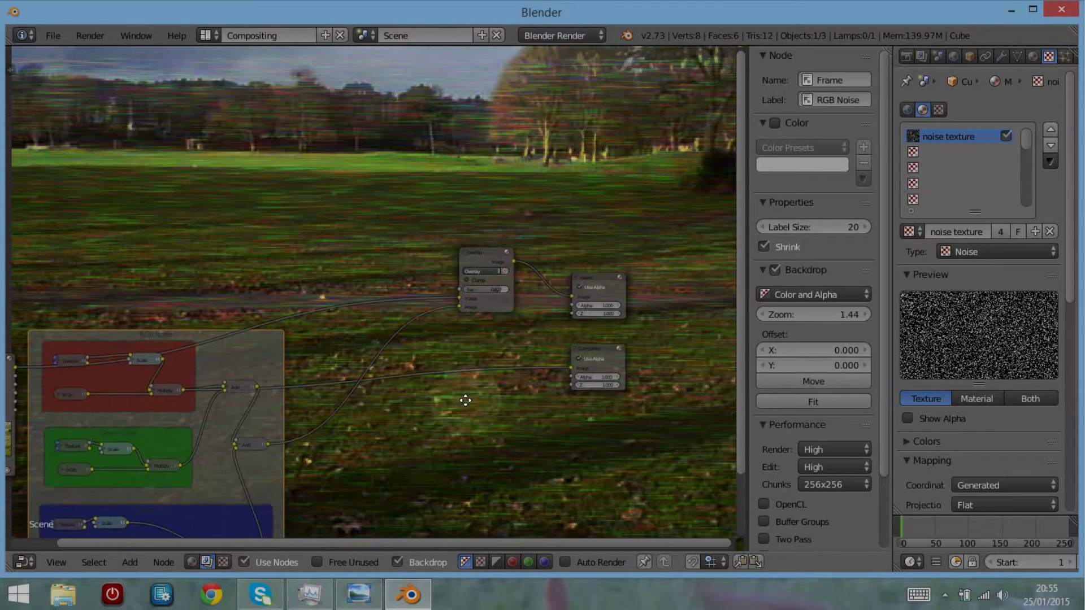
{"action": "middle_click_drag", "start_coordinate": [463, 477], "coordinate": [462, 317]}
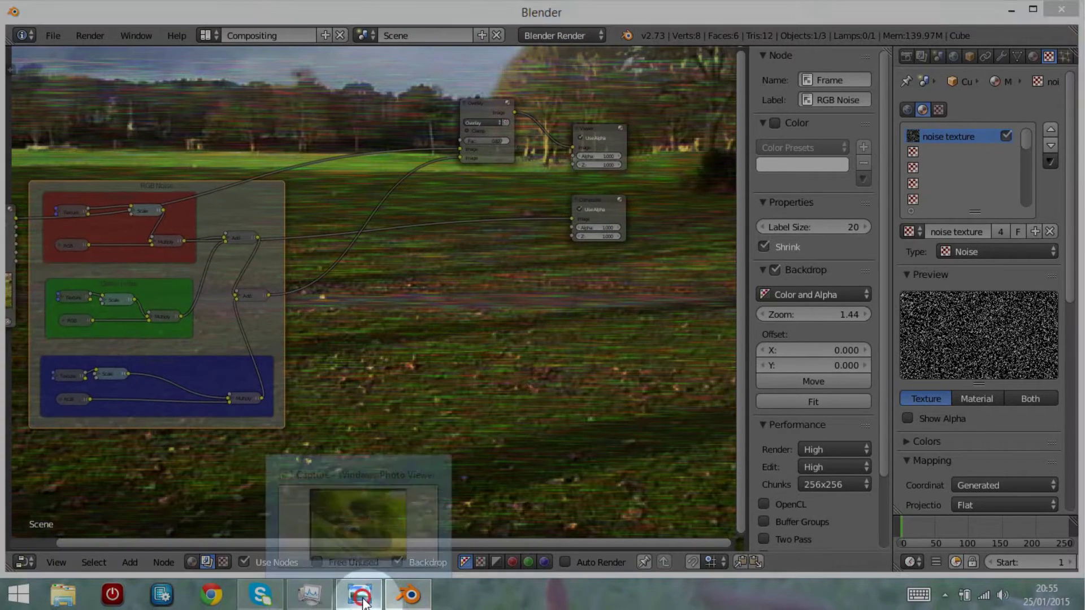
- Switch to Windows Photo Viewer to examine the colour shifts in the captured analogue video frame, and return to Blender
{"action": "left_click", "coordinate": [364, 595]}
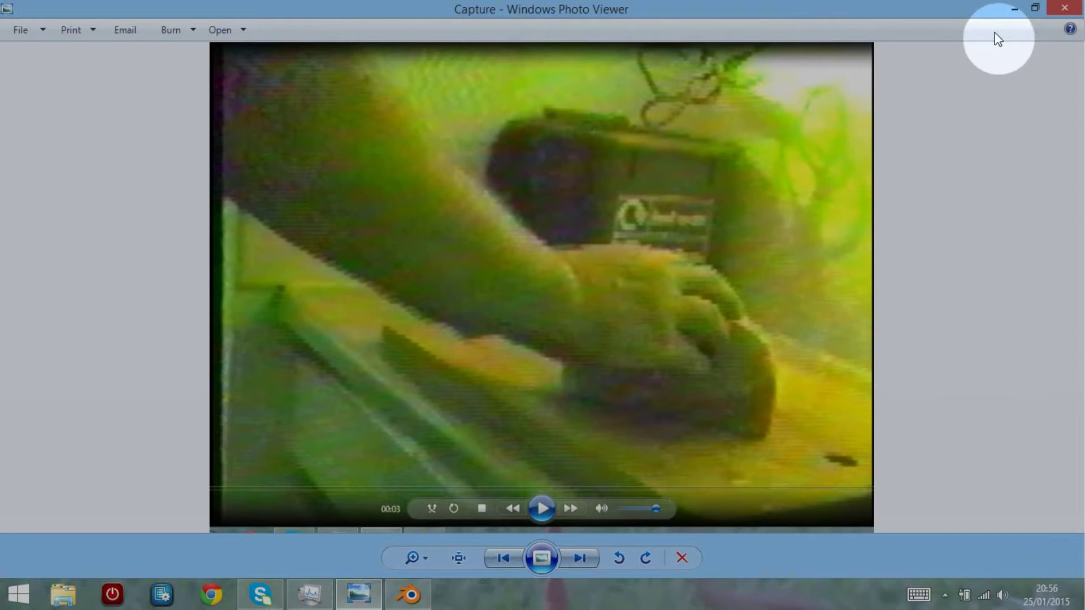
{"action": "left_click", "coordinate": [1014, 9]}
- Add a Frame node in the empty space below the RGB Noise frame
{"action": "middle_click_drag", "start_coordinate": [414, 417], "coordinate": [490, 286]}
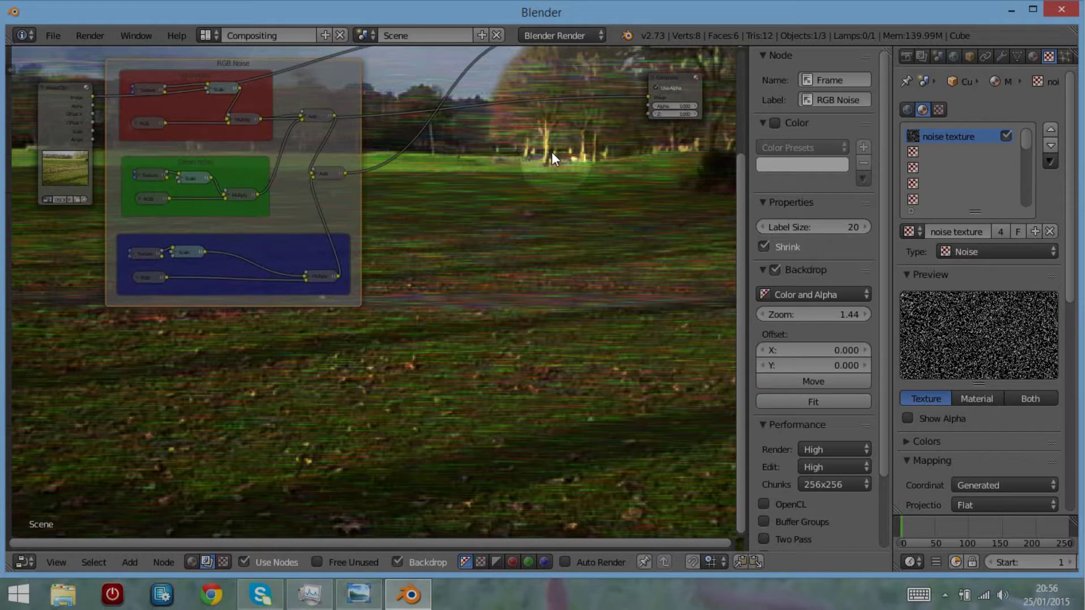
{"action": "key", "text": "Home"}
{"action": "left_click", "coordinate": [130, 562]}
{"action": "mouse_move", "coordinate": [151, 384]}
{"action": "left_click", "coordinate": [260, 386]}
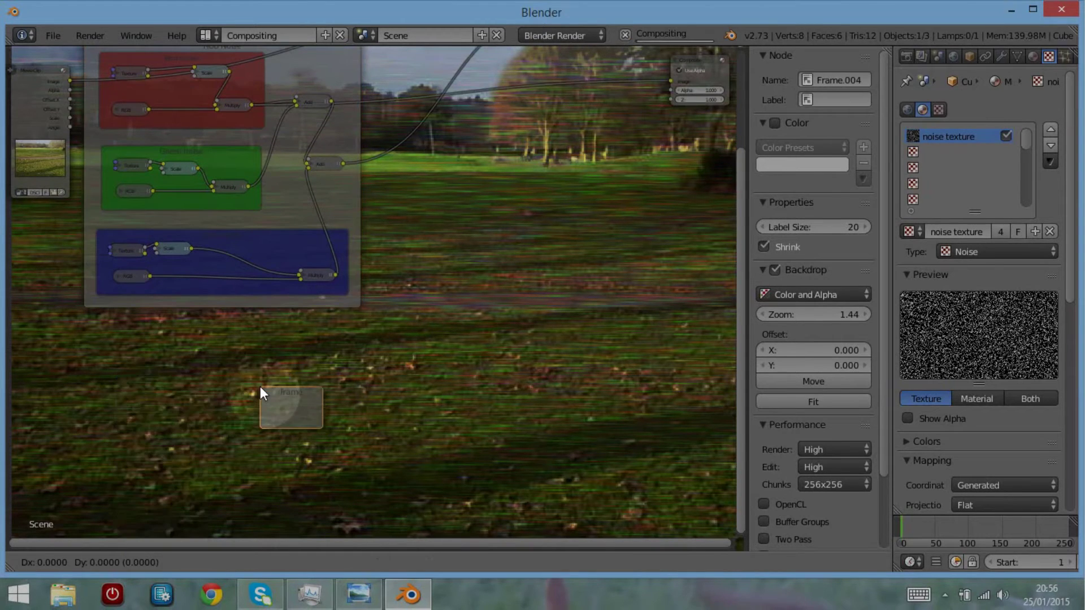
{"action": "left_click", "coordinate": [245, 399]}
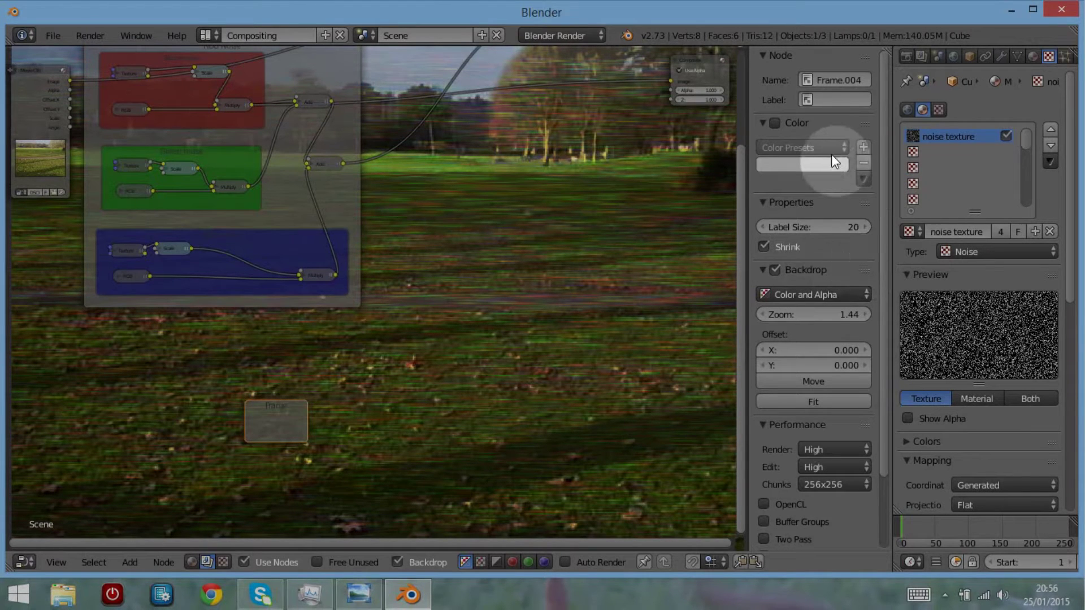
- Label the new frame "RGB offset"
{"action": "left_click", "coordinate": [833, 100]}
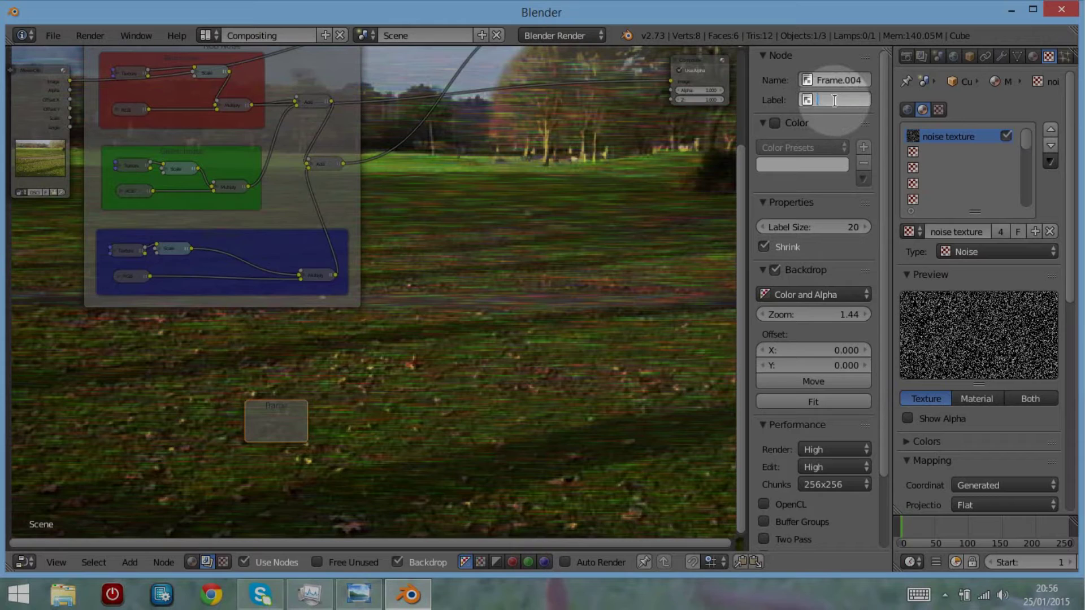
{"action": "type", "text": "colour"}
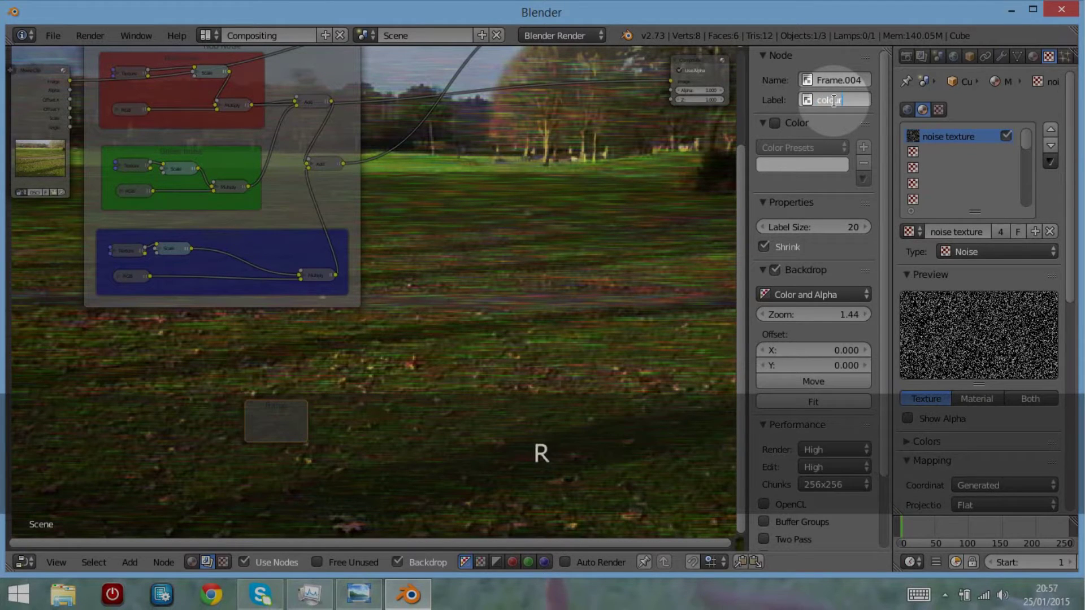
{"action": "type", "text": " offset"}
{"action": "key", "text": "Return"}
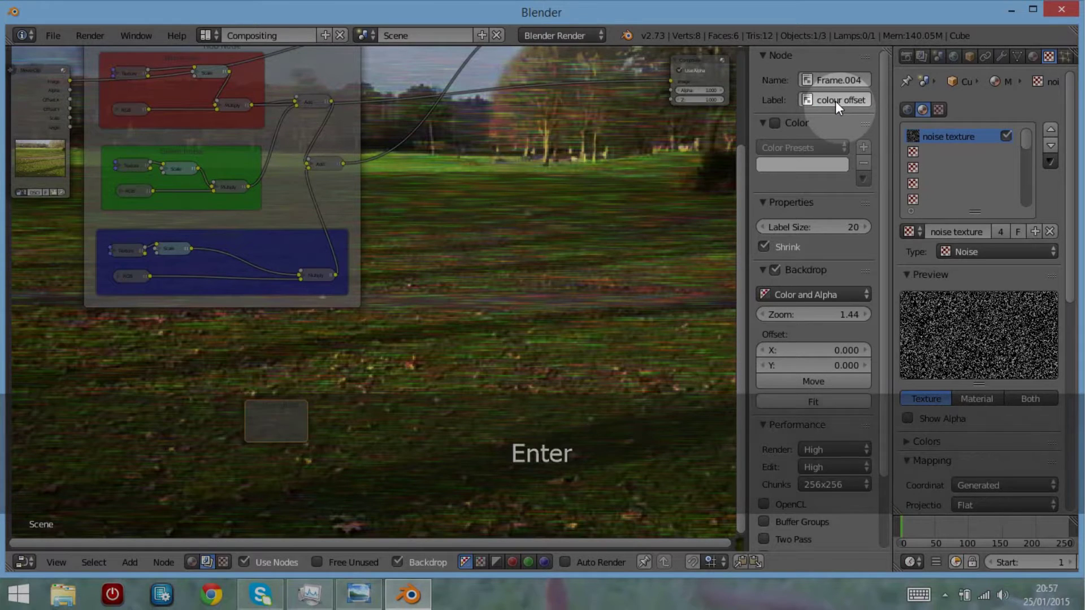
{"action": "left_click", "coordinate": [840, 99]}
{"action": "left_click", "coordinate": [843, 99]}
{"action": "left_click_drag", "start_coordinate": [821, 103], "coordinate": [786, 104]}
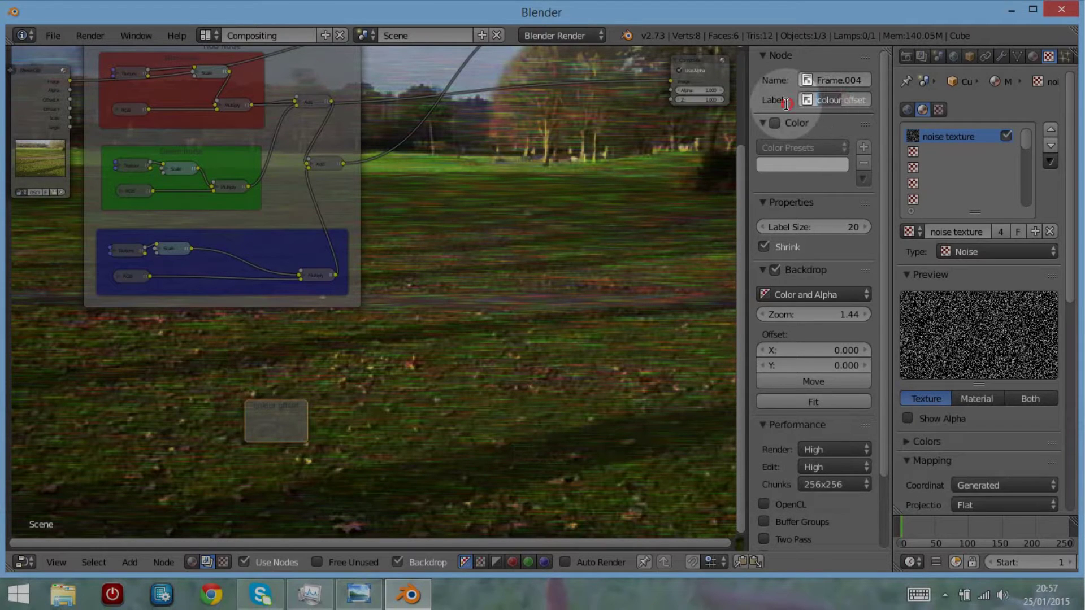
{"action": "type", "text": "RGB"}
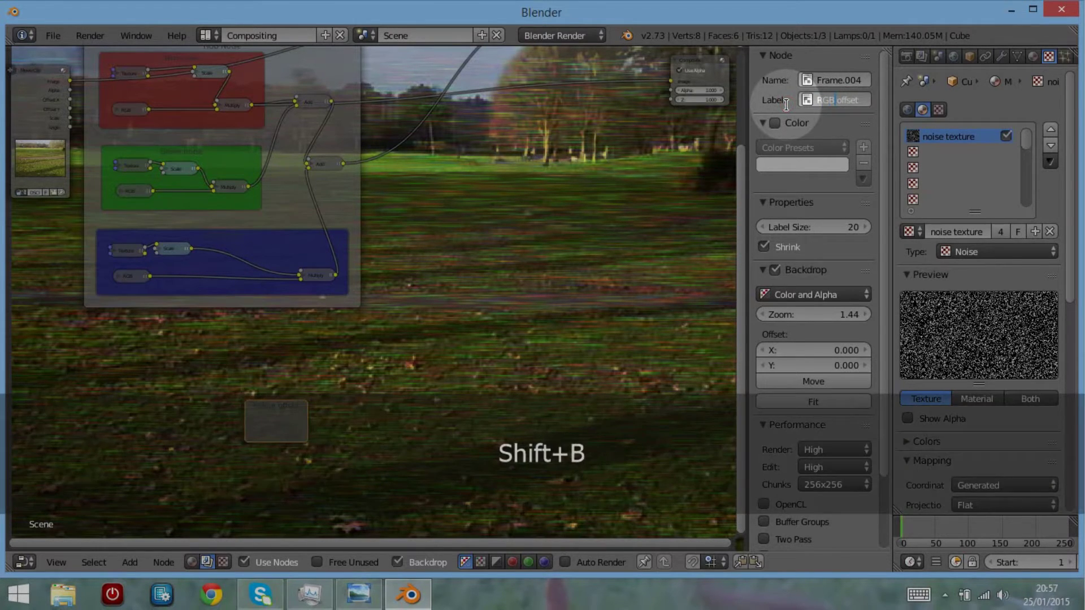
{"action": "key", "text": "Return"}
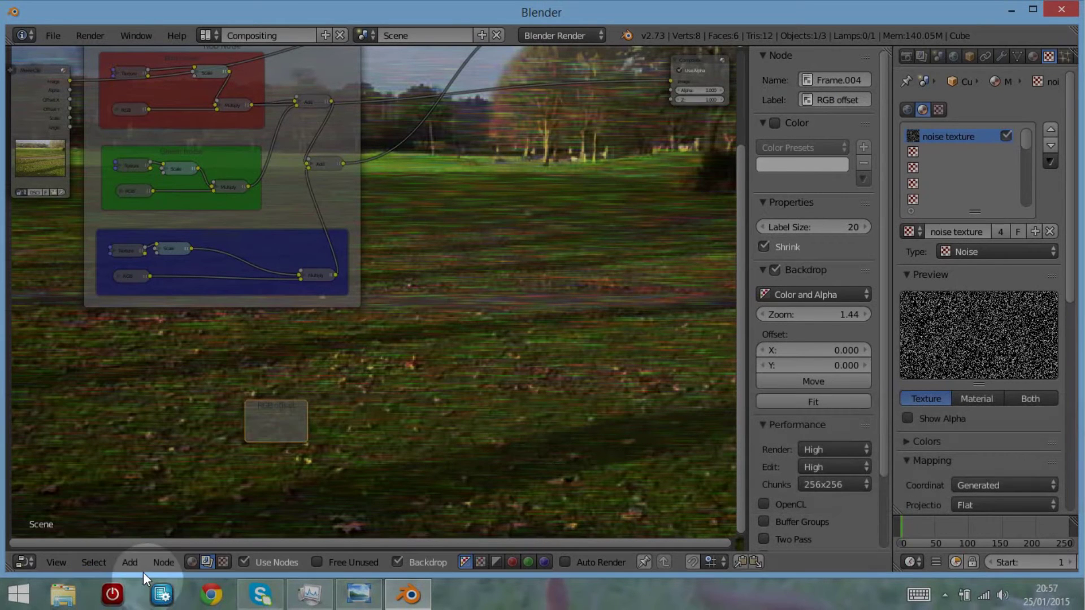
- Add a Separate RGBA node inside the RGB offset frame
{"action": "left_click", "coordinate": [131, 562]}
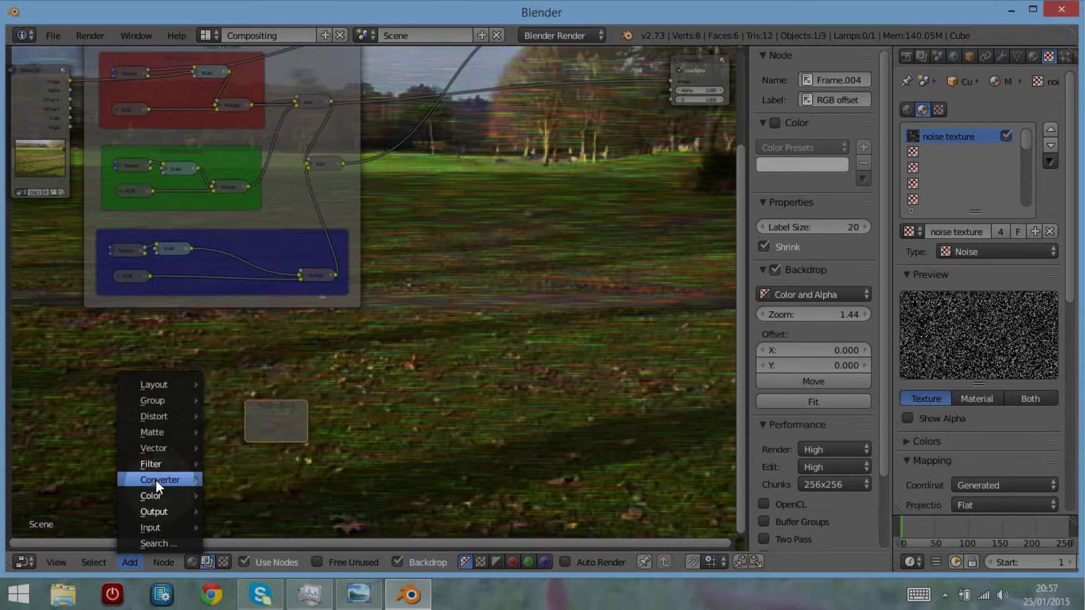
{"action": "mouse_move", "coordinate": [156, 479]}
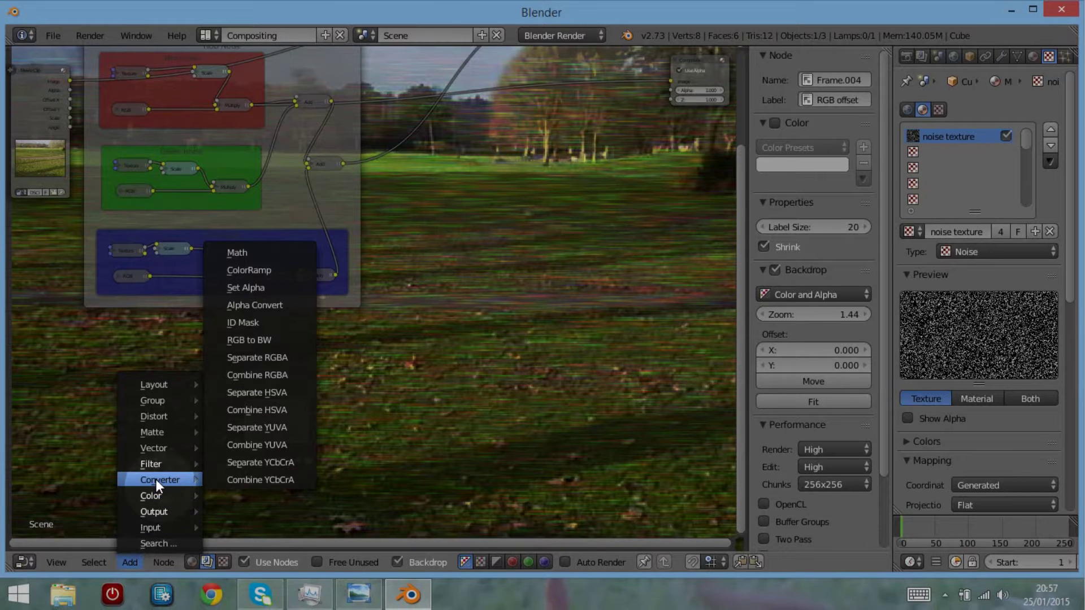
{"action": "left_click", "coordinate": [257, 356]}
{"action": "left_click", "coordinate": [228, 387]}
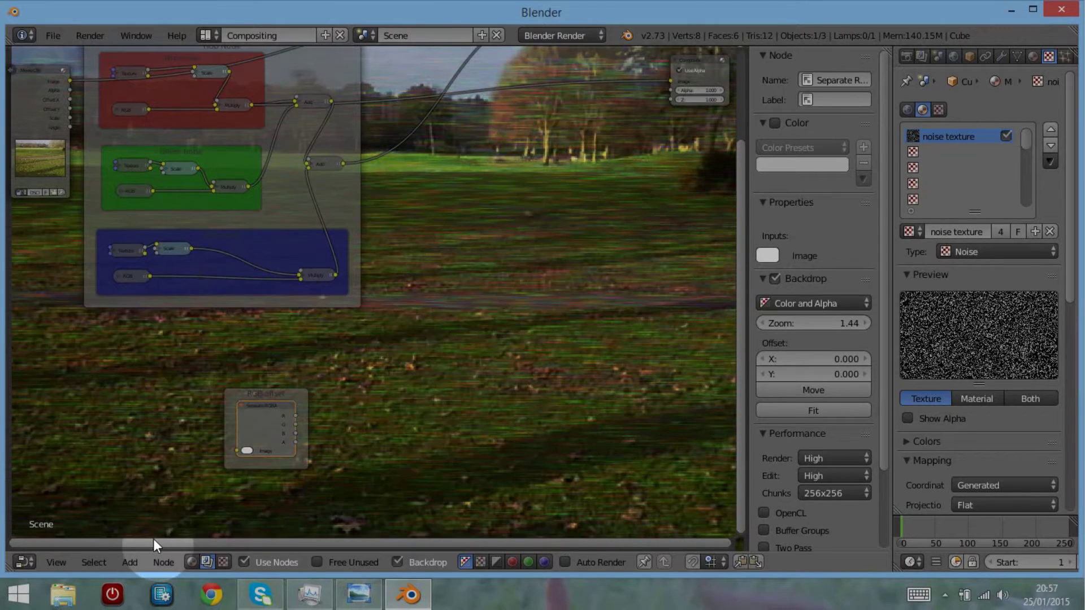
- Add a Combine RGBA node inside the RGB offset frame, to the right of the Separate RGBA node
{"action": "left_click", "coordinate": [135, 565]}
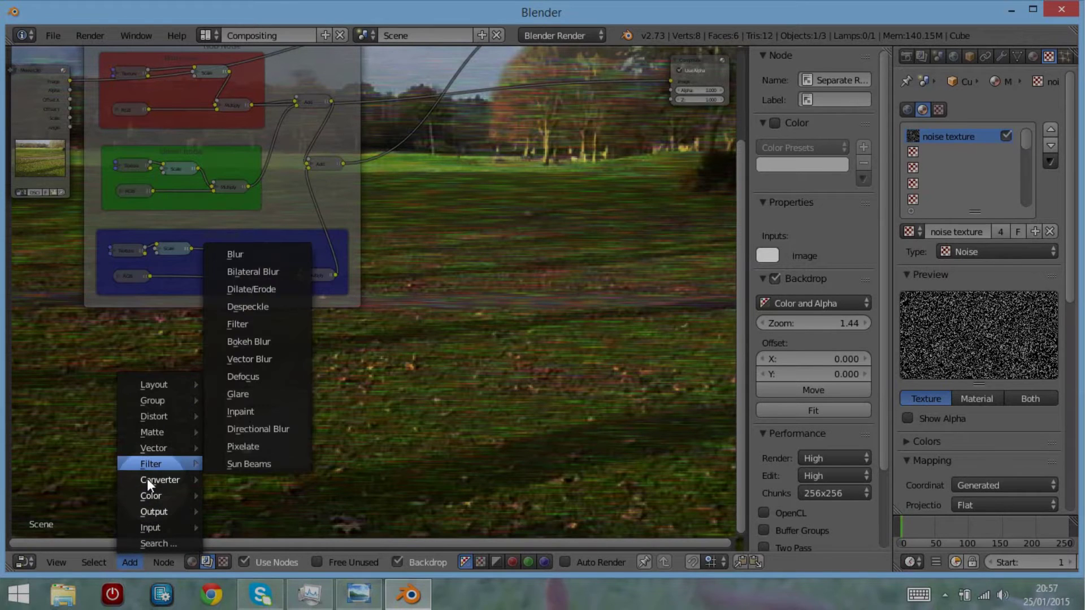
{"action": "mouse_move", "coordinate": [148, 480]}
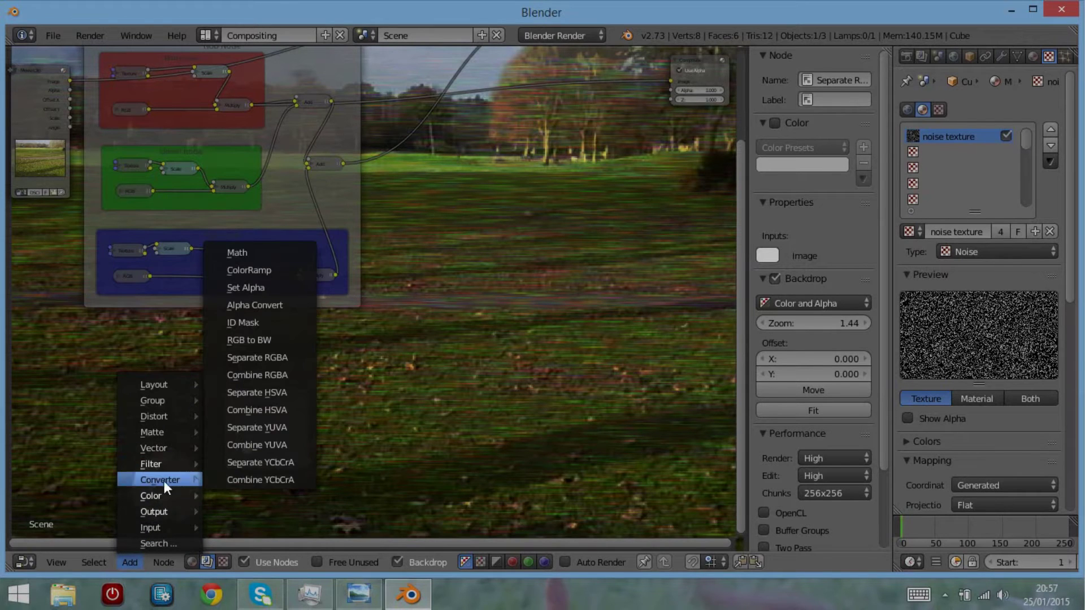
{"action": "left_click", "coordinate": [249, 373]}
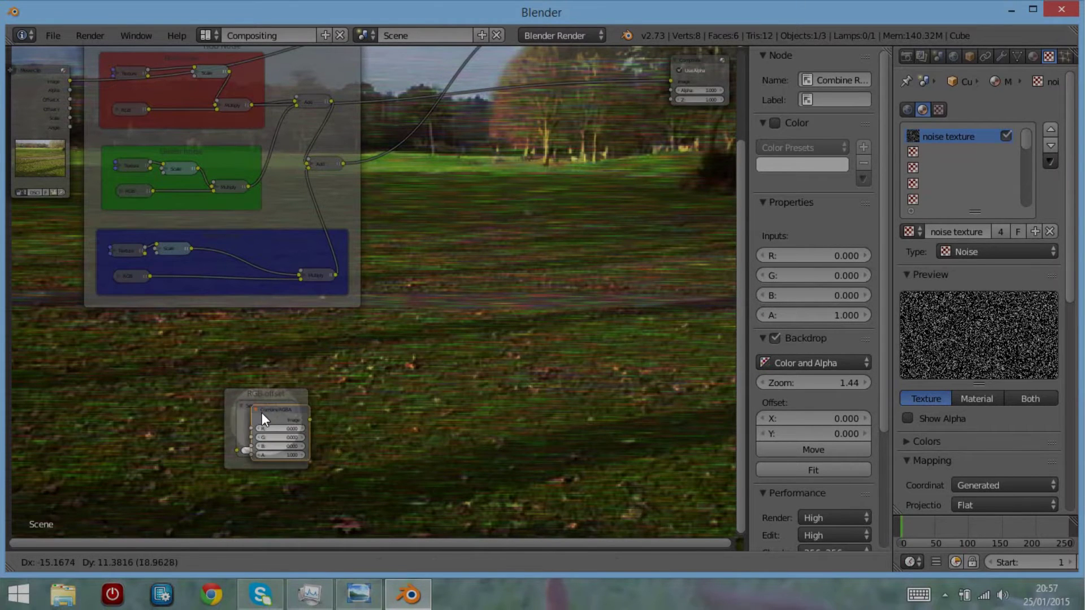
{"action": "left_click", "coordinate": [340, 405]}
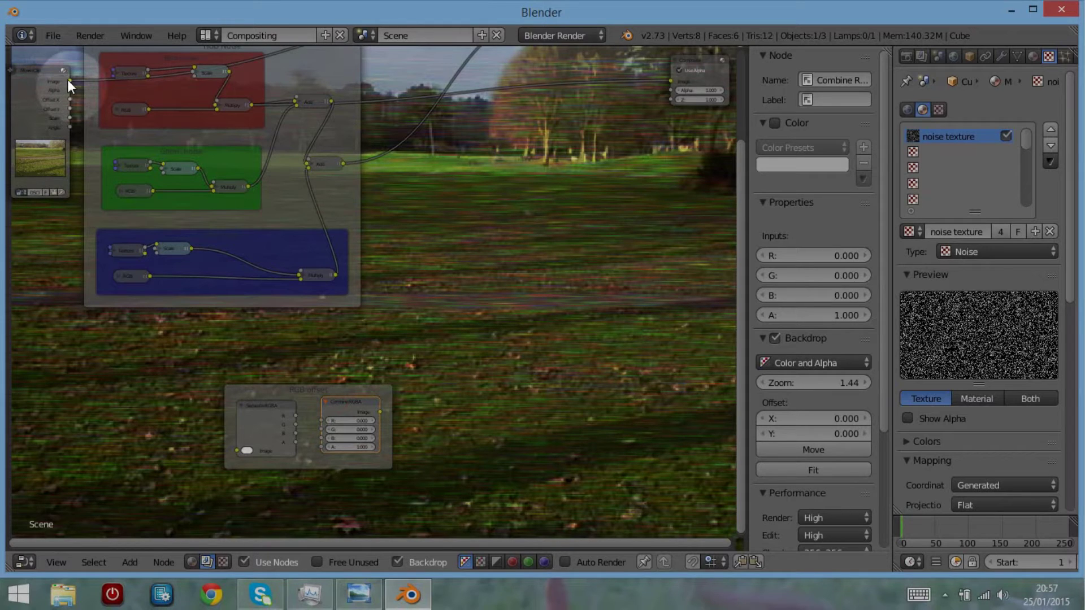
- Link the Movie Clip image to the Separate RGBA node's image input and preview its output channels one after another
{"action": "left_click_drag", "start_coordinate": [69, 81], "coordinate": [237, 451]}
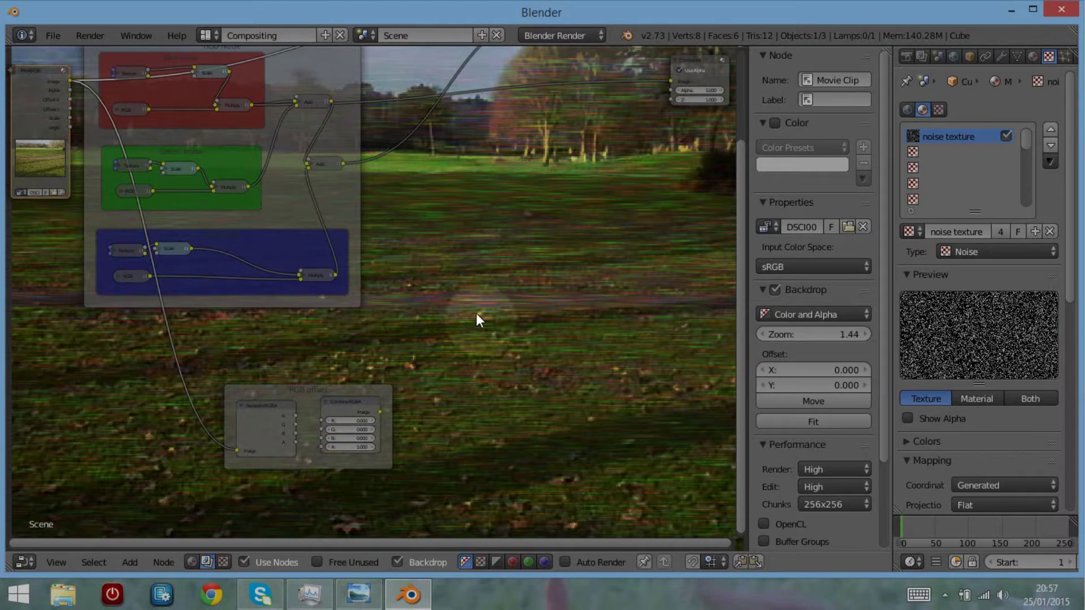
{"action": "left_click", "coordinate": [265, 420], "text": "ctrl+shift"}
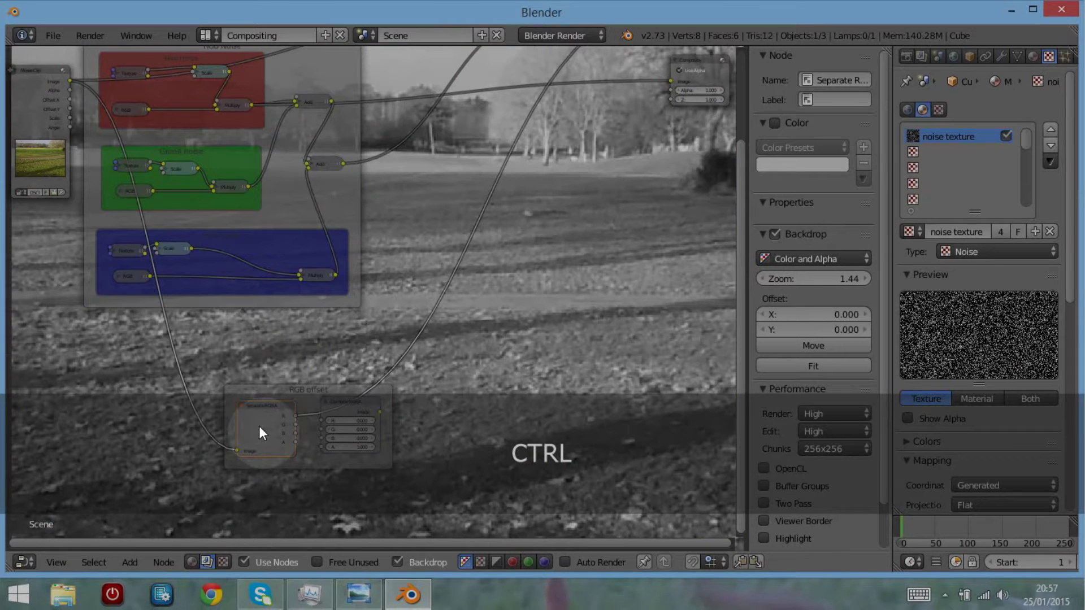
{"action": "left_click", "coordinate": [258, 426], "text": "ctrl+shift"}
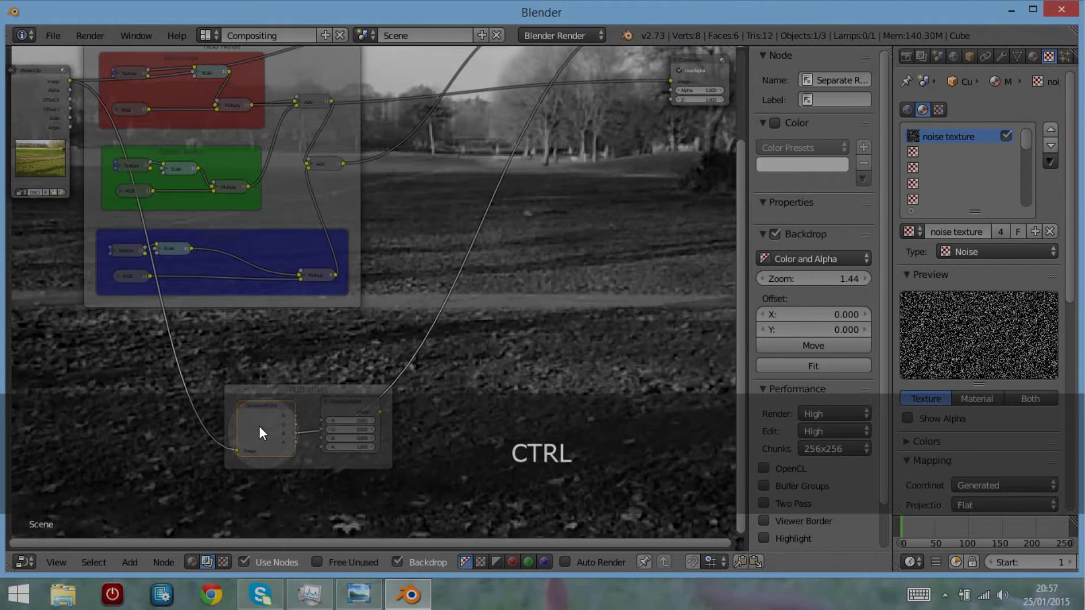
{"action": "left_click", "coordinate": [259, 427], "text": "ctrl+shift"}
{"action": "left_click", "coordinate": [258, 426], "text": "ctrl+shift"}
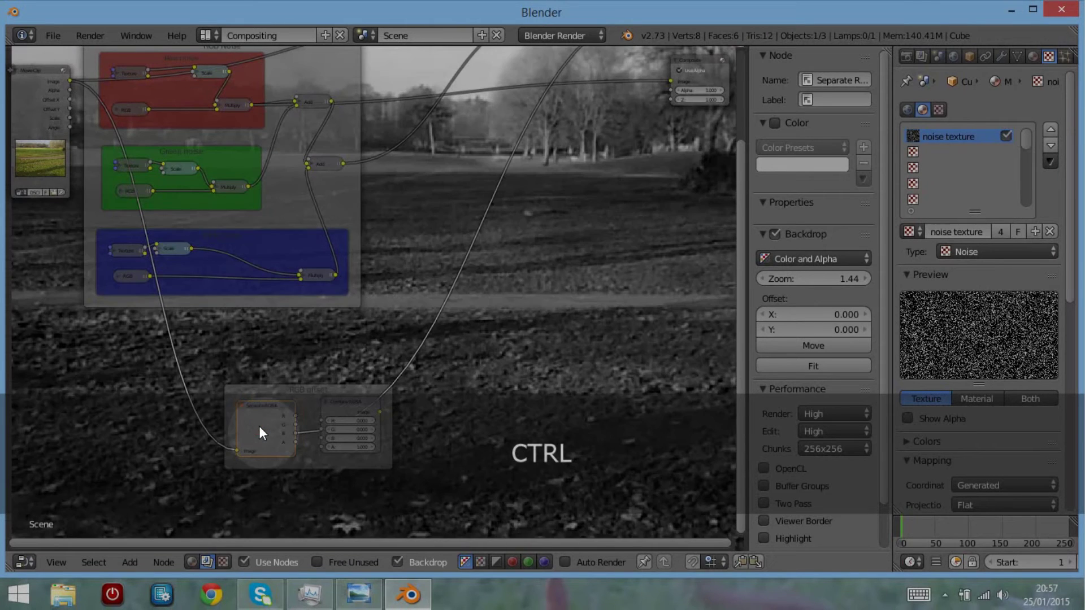
{"action": "left_click", "coordinate": [259, 433], "text": "ctrl+shift"}
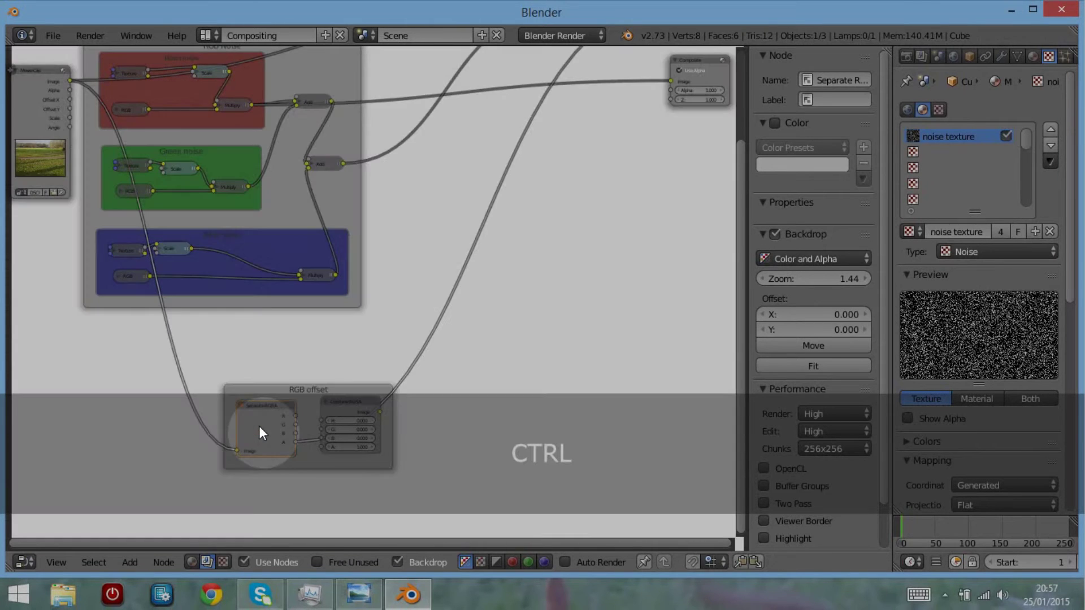
{"action": "left_click", "coordinate": [259, 432], "text": "ctrl+shift"}
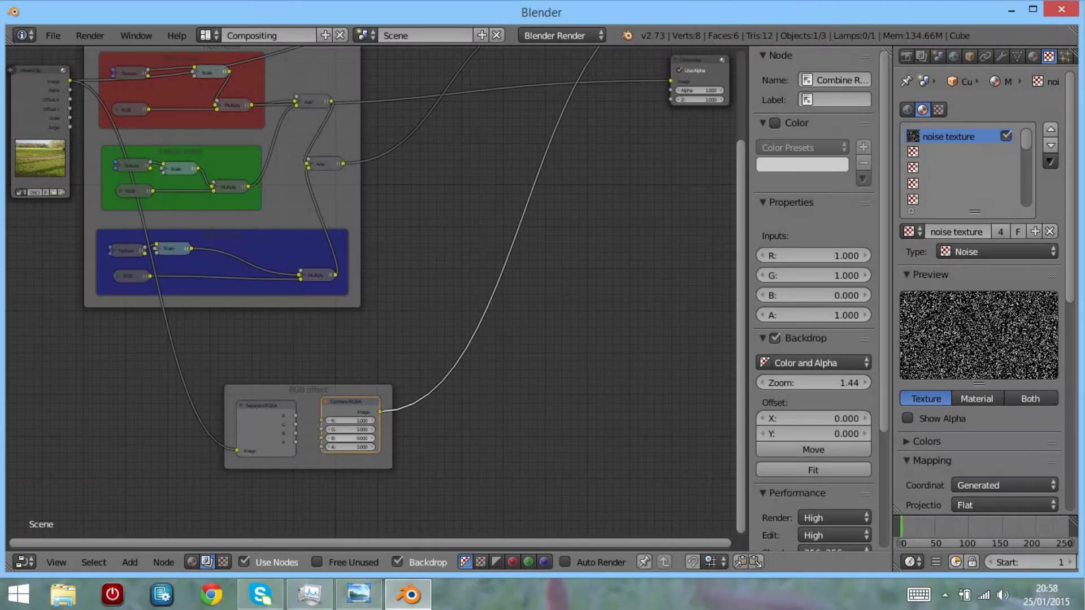
- Set the Combine RGBA node's R, G and B values to 0 and move the node away from Separate RGBA to make room between them
{"action": "left_click_drag", "start_coordinate": [346, 439], "coordinate": [408, 439]}
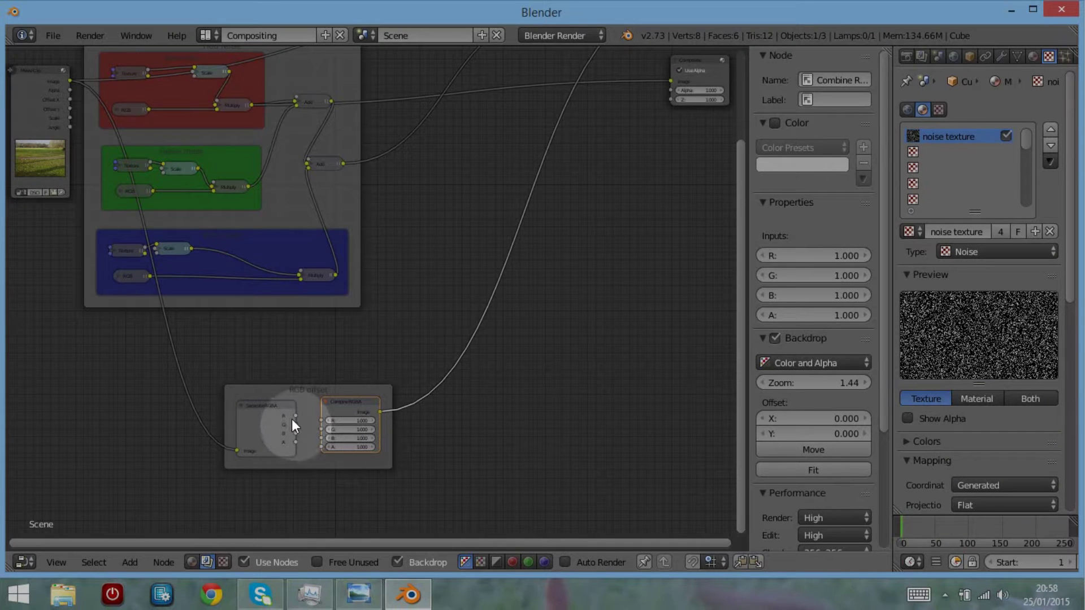
{"action": "left_click_drag", "start_coordinate": [358, 422], "coordinate": [301, 422]}
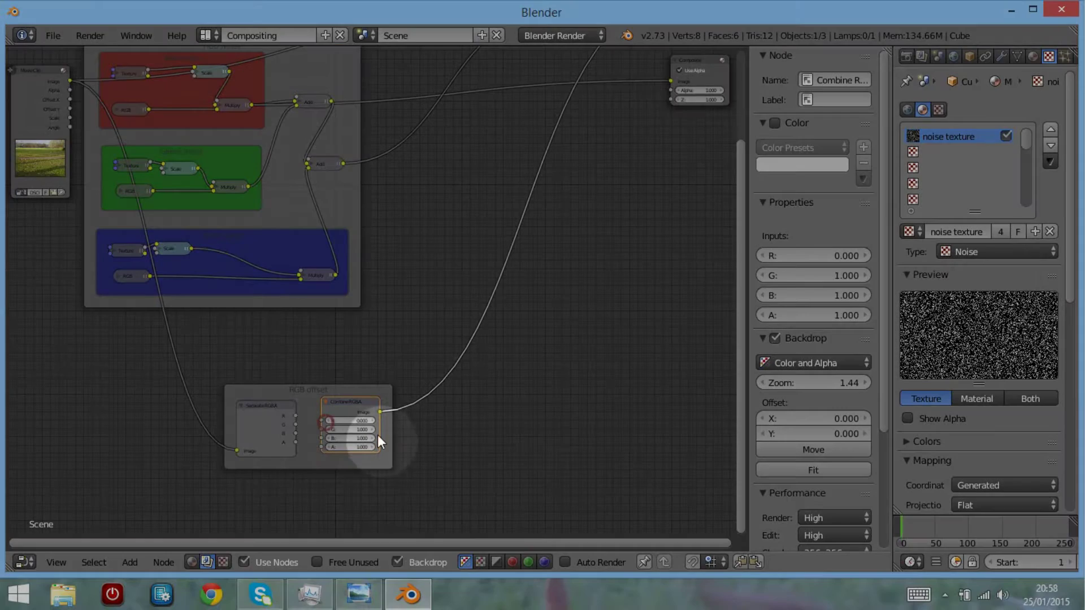
{"action": "left_click_drag", "start_coordinate": [365, 431], "coordinate": [311, 437]}
{"action": "left_click_drag", "start_coordinate": [360, 413], "coordinate": [506, 413]}
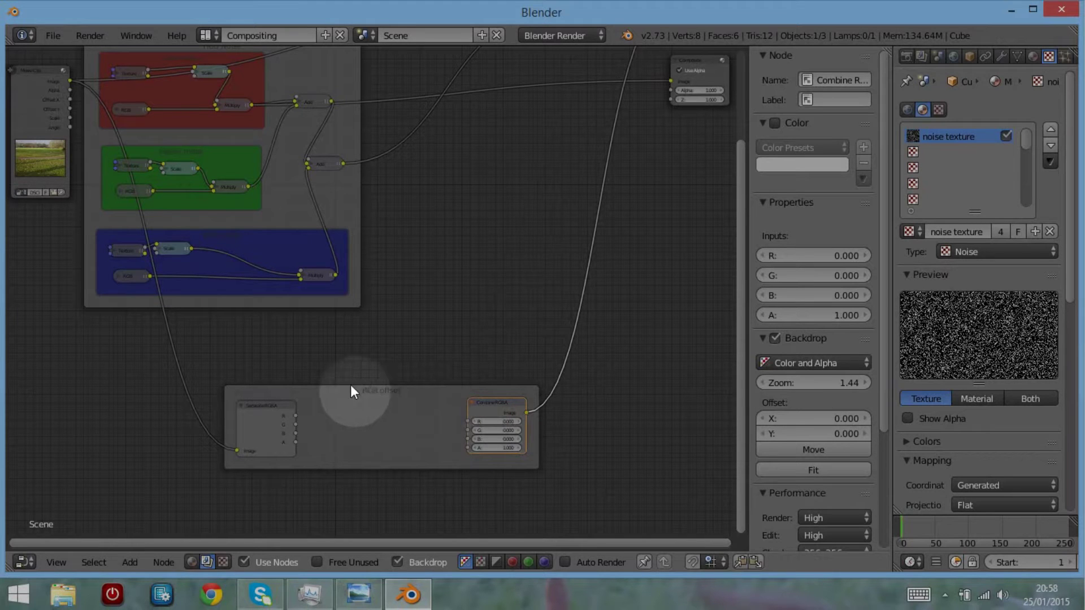
- Add a Translate node between the Separate RGBA and Combine RGBA nodes in the RGB offset frame
{"action": "left_click", "coordinate": [137, 561]}
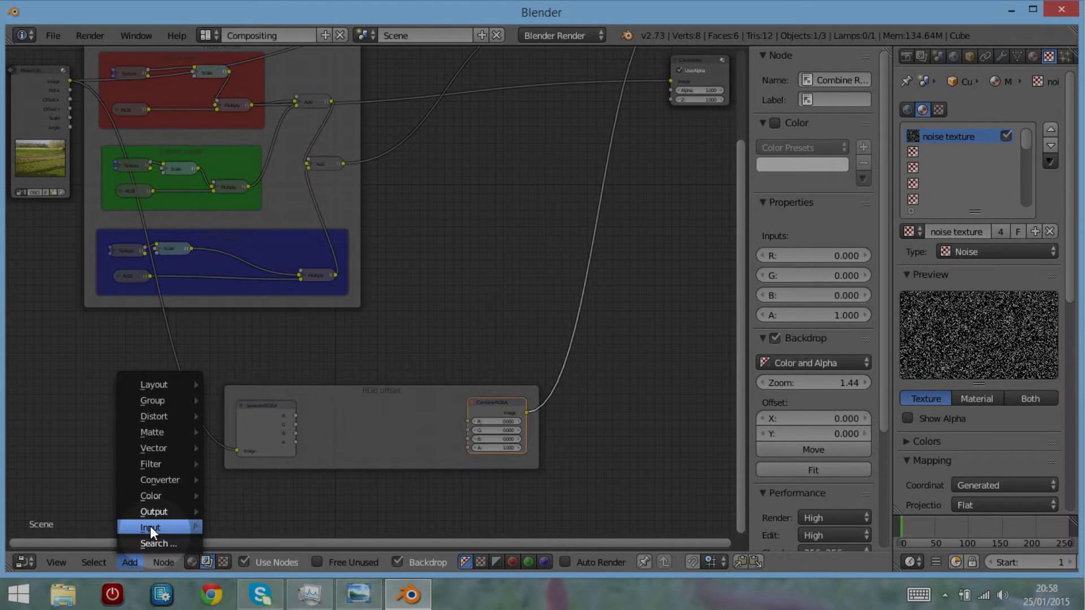
{"action": "mouse_move", "coordinate": [150, 526]}
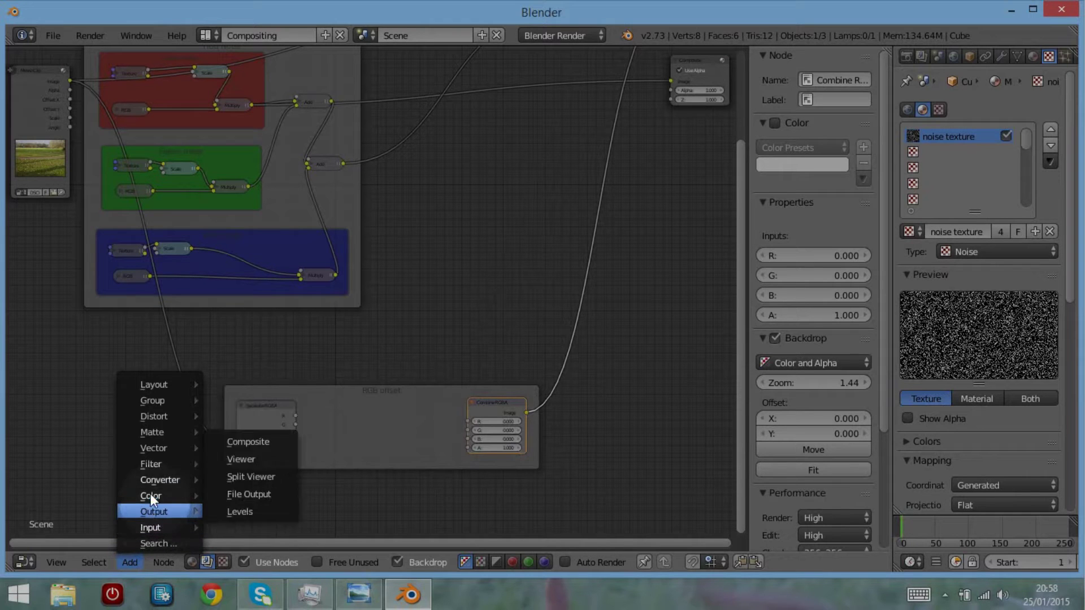
{"action": "mouse_move", "coordinate": [150, 487]}
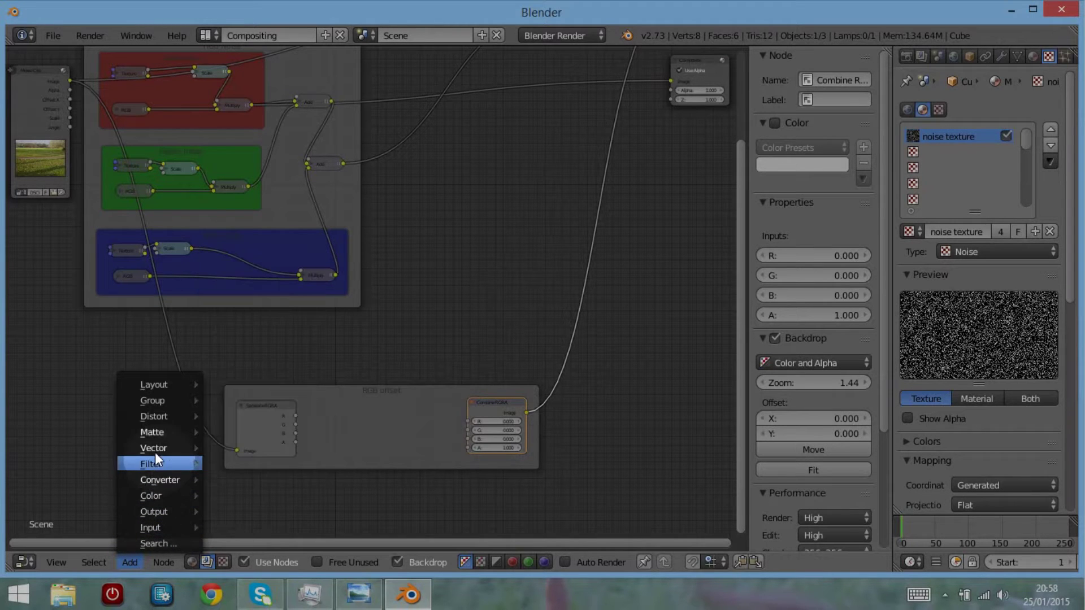
{"action": "mouse_move", "coordinate": [156, 417]}
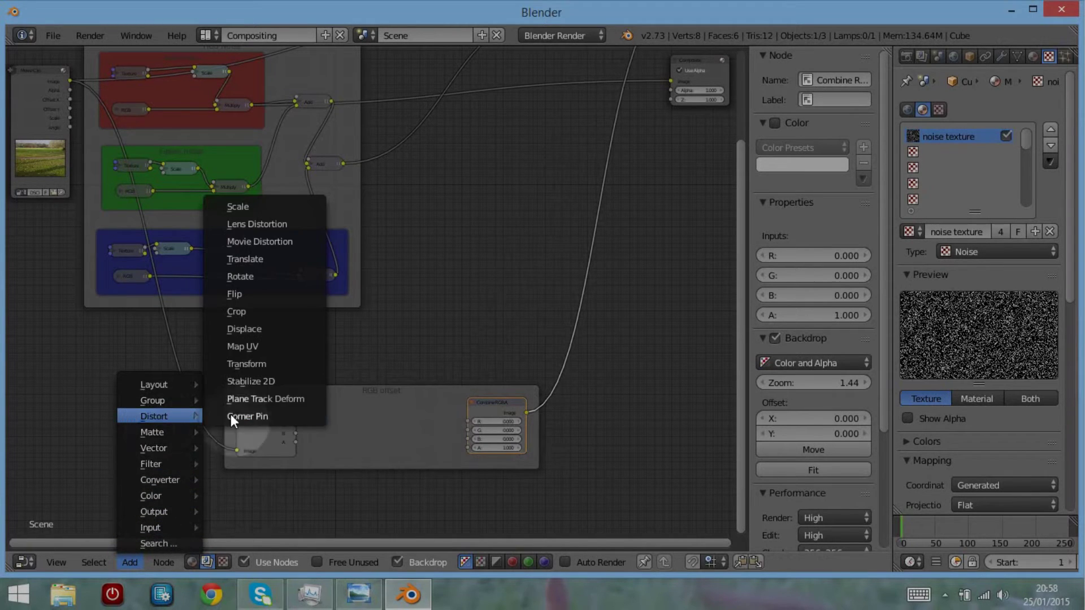
{"action": "left_click", "coordinate": [236, 259]}
{"action": "left_click", "coordinate": [344, 389]}
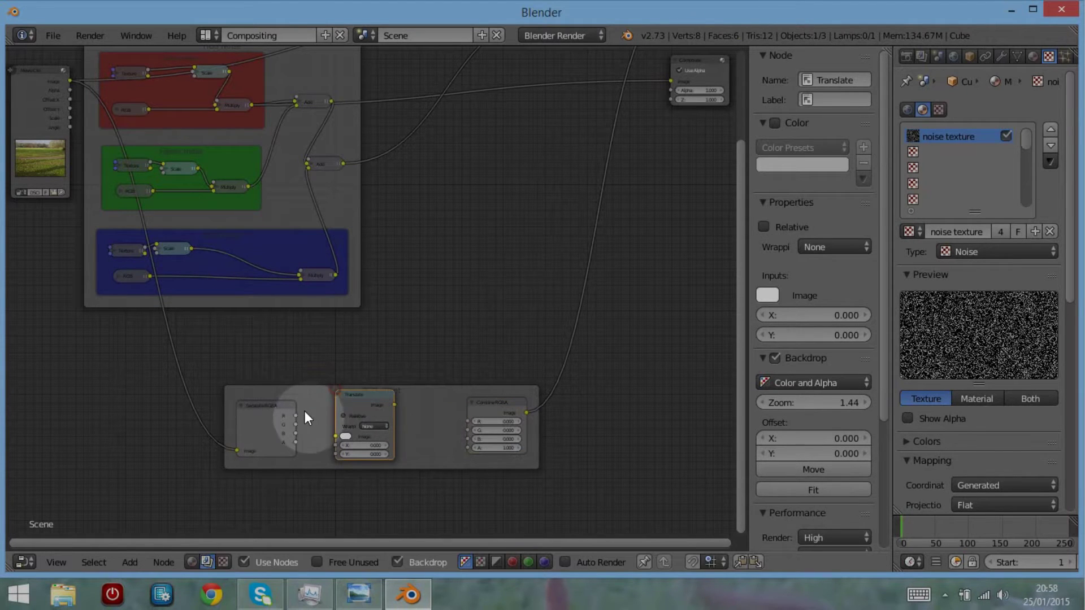
- Link the red channel through the Translate node to Combine RGBA's R input and raise the Translate node above the other two
{"action": "left_click", "coordinate": [317, 431]}
{"action": "left_click_drag", "start_coordinate": [317, 430], "coordinate": [337, 437]}
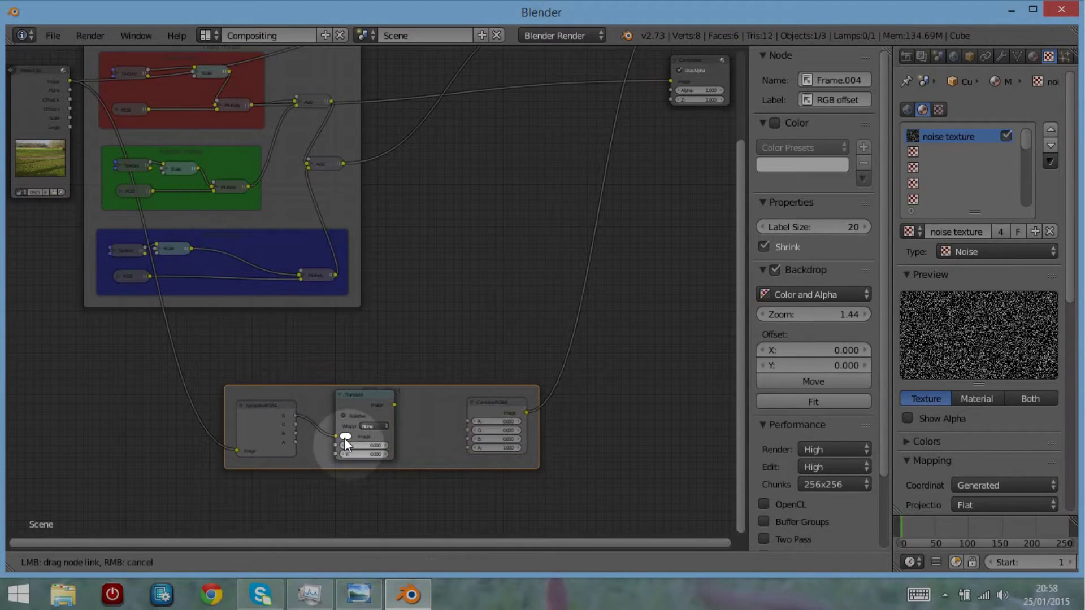
{"action": "left_click_drag", "start_coordinate": [397, 404], "coordinate": [452, 431]}
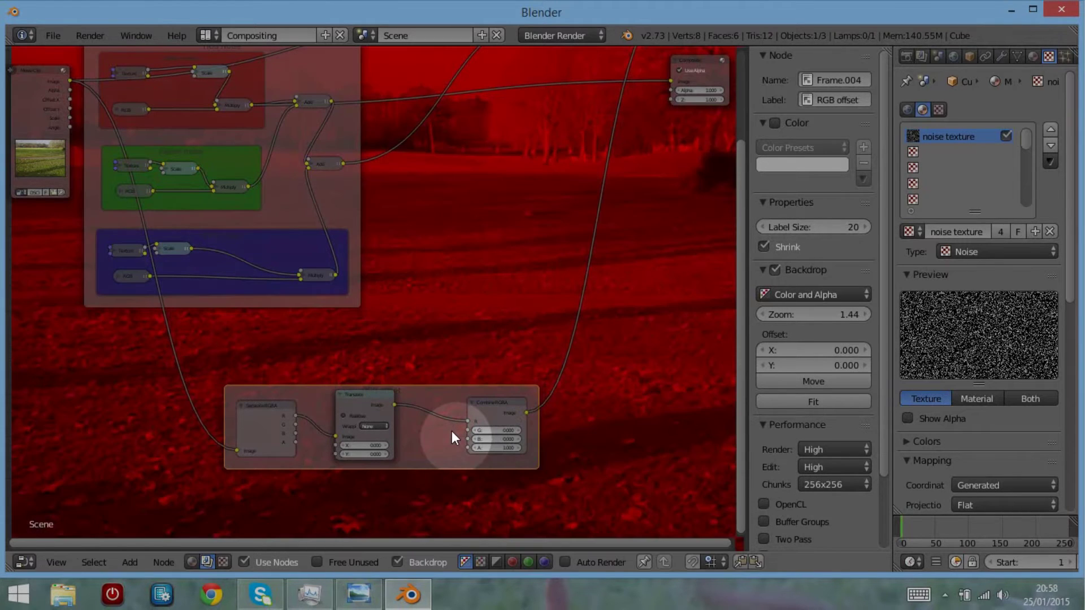
{"action": "left_click", "coordinate": [365, 401]}
{"action": "left_click_drag", "start_coordinate": [365, 401], "coordinate": [352, 357]}
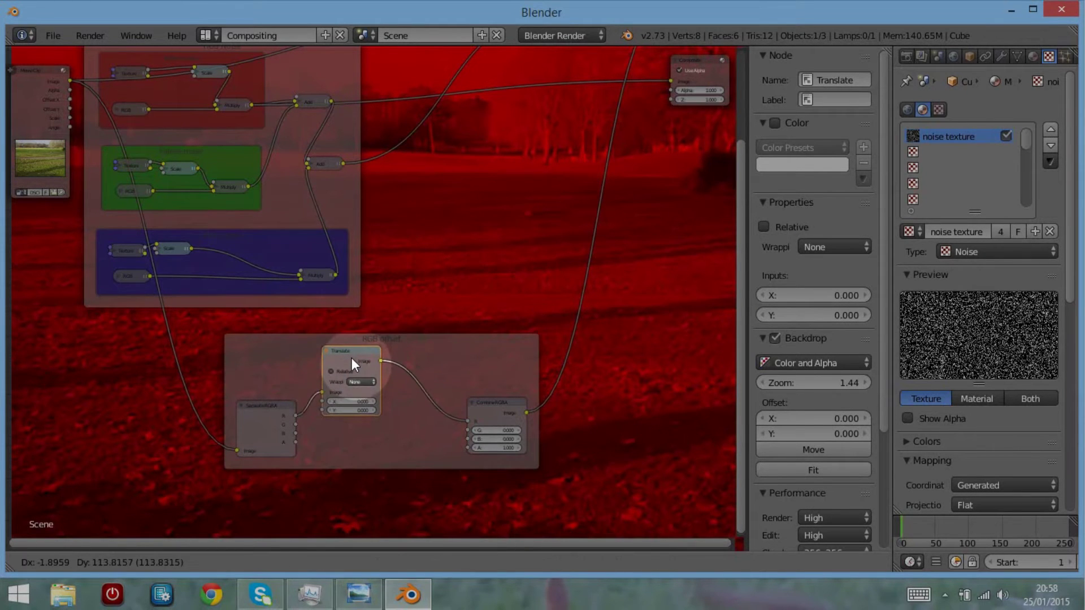
- Link Separate RGBA's G and B outputs directly to the matching Combine RGBA inputs
{"action": "scroll", "coordinate": [528, 252], "scroll_direction": "down", "scroll_amount": 2}
{"action": "left_click", "coordinate": [314, 400]}
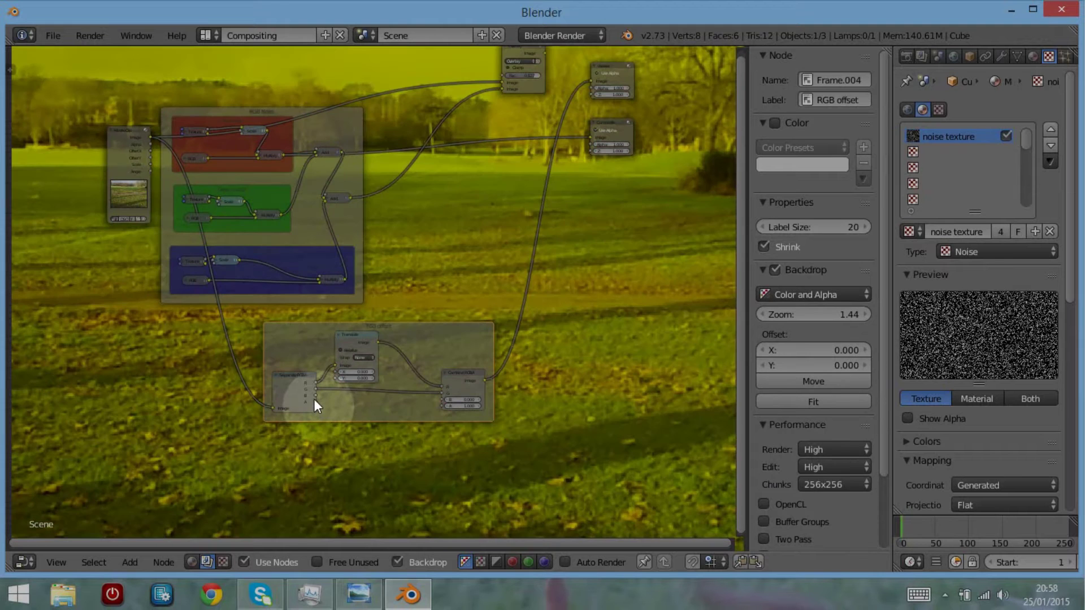
{"action": "left_click_drag", "start_coordinate": [315, 395], "coordinate": [449, 399]}
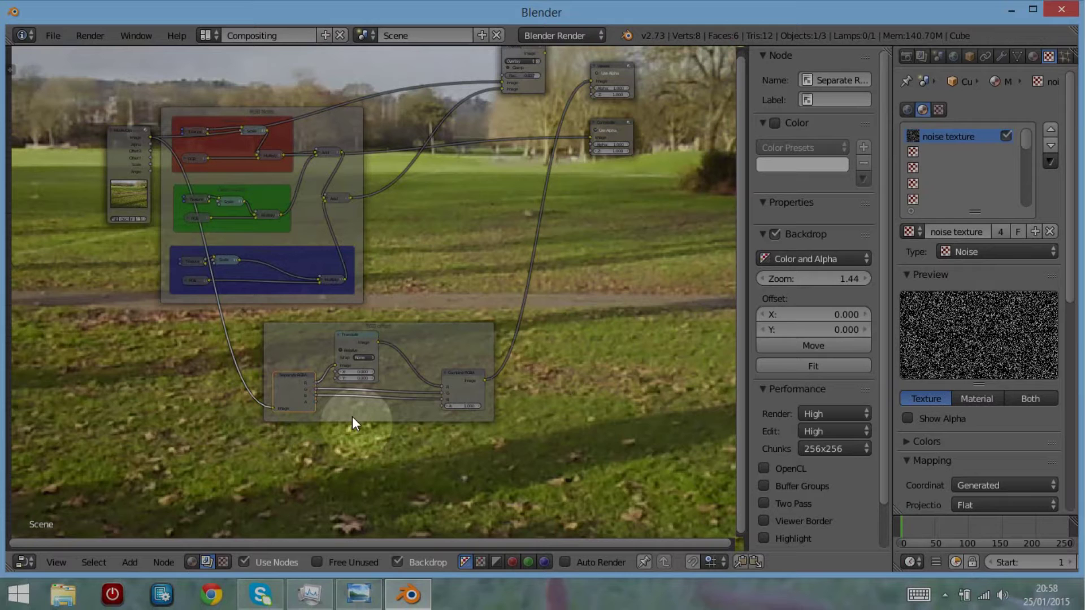
- Set the red channel's Translate X offset to -3.6
{"action": "scroll", "coordinate": [350, 414], "scroll_direction": "up", "scroll_amount": 1}
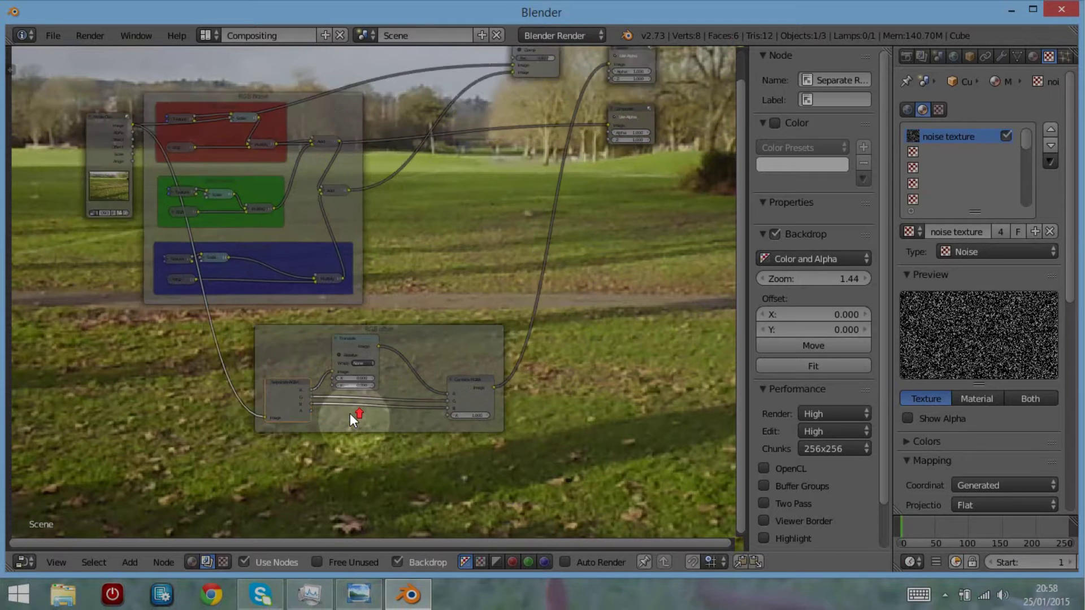
{"action": "scroll", "coordinate": [346, 412], "scroll_direction": "up", "scroll_amount": 4}
{"action": "middle_click_drag", "start_coordinate": [379, 446], "coordinate": [380, 338]}
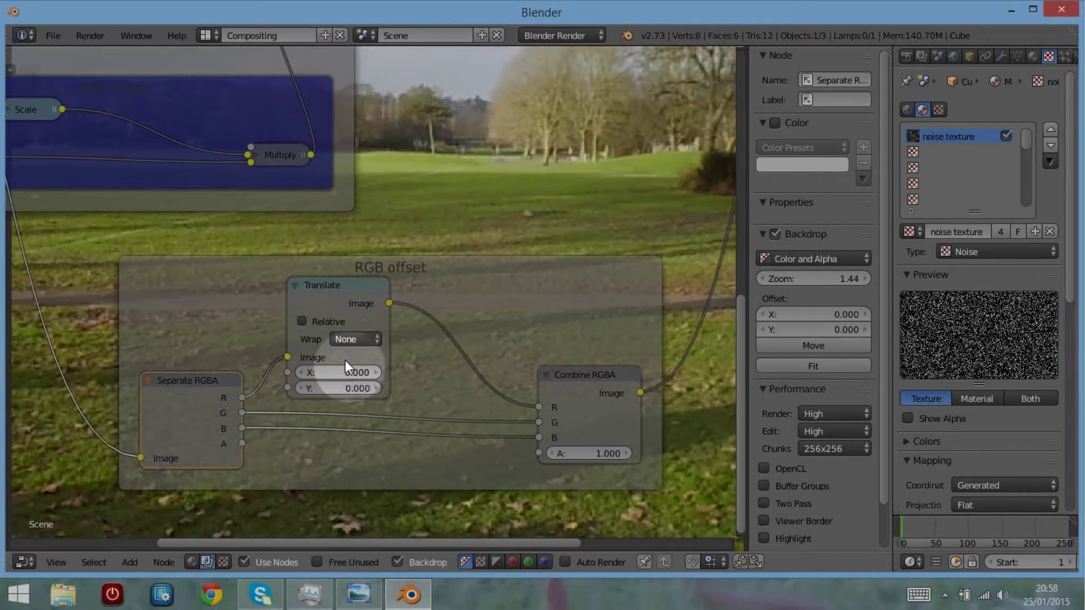
{"action": "left_click_drag", "start_coordinate": [344, 374], "coordinate": [314, 374]}
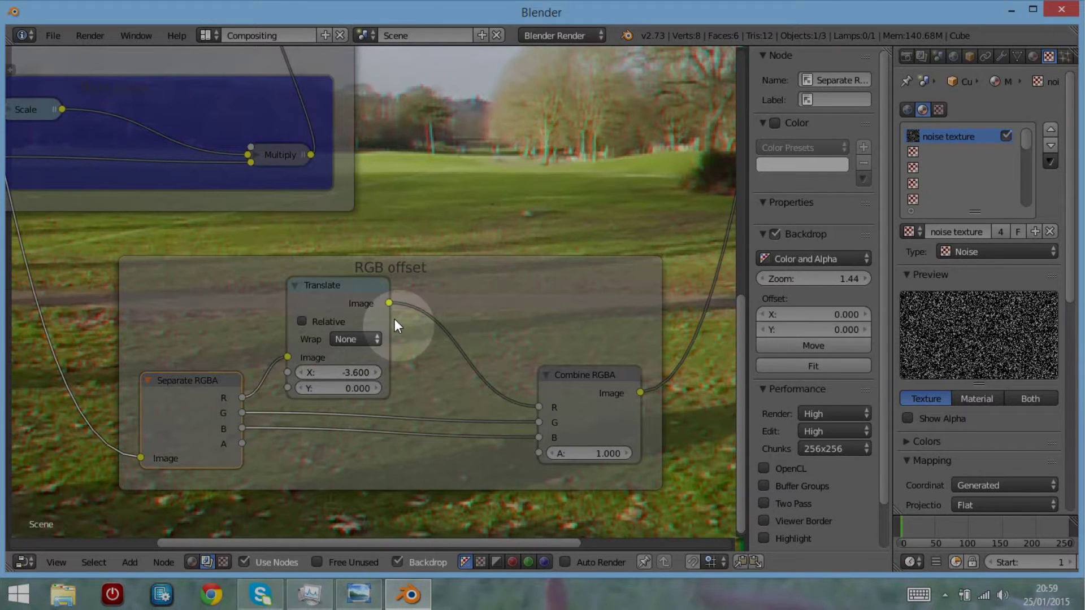
- Insert a Blur node into the red channel between the Translate and Combine RGBA nodes
{"action": "left_click", "coordinate": [133, 563]}
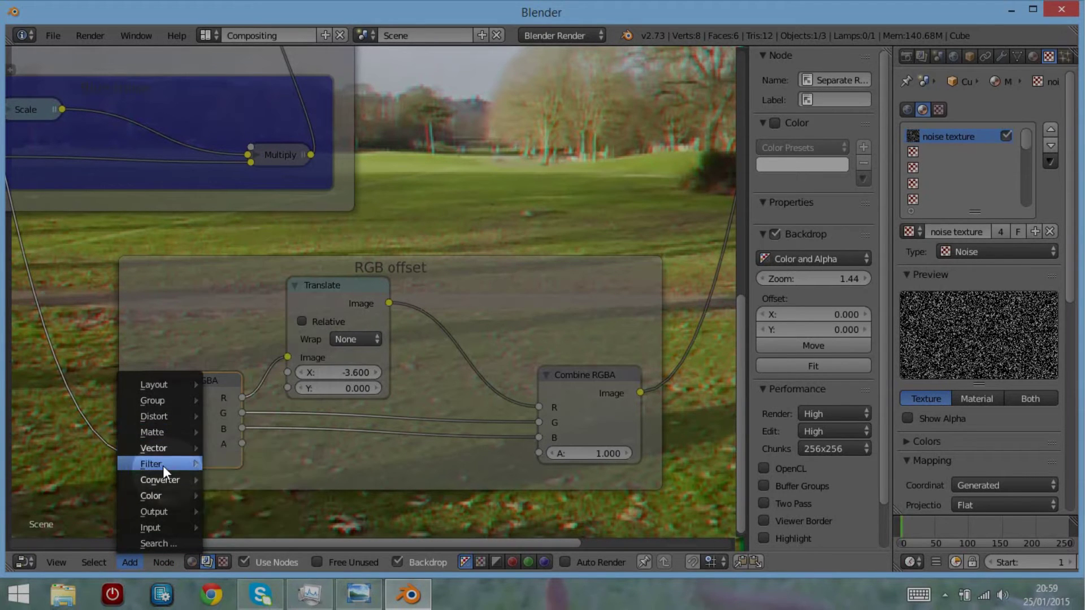
{"action": "mouse_move", "coordinate": [163, 466]}
{"action": "left_click", "coordinate": [231, 282]}
{"action": "left_click", "coordinate": [424, 195]}
{"action": "left_click_drag", "start_coordinate": [459, 223], "coordinate": [450, 249]}
- Set the Blur node's X and Y to 2 and the red channel's Translate Y offset to 1.8
{"action": "left_click", "coordinate": [503, 352]}
{"action": "left_click", "coordinate": [502, 351]}
{"action": "left_click", "coordinate": [503, 366]}
{"action": "left_click", "coordinate": [502, 366]}
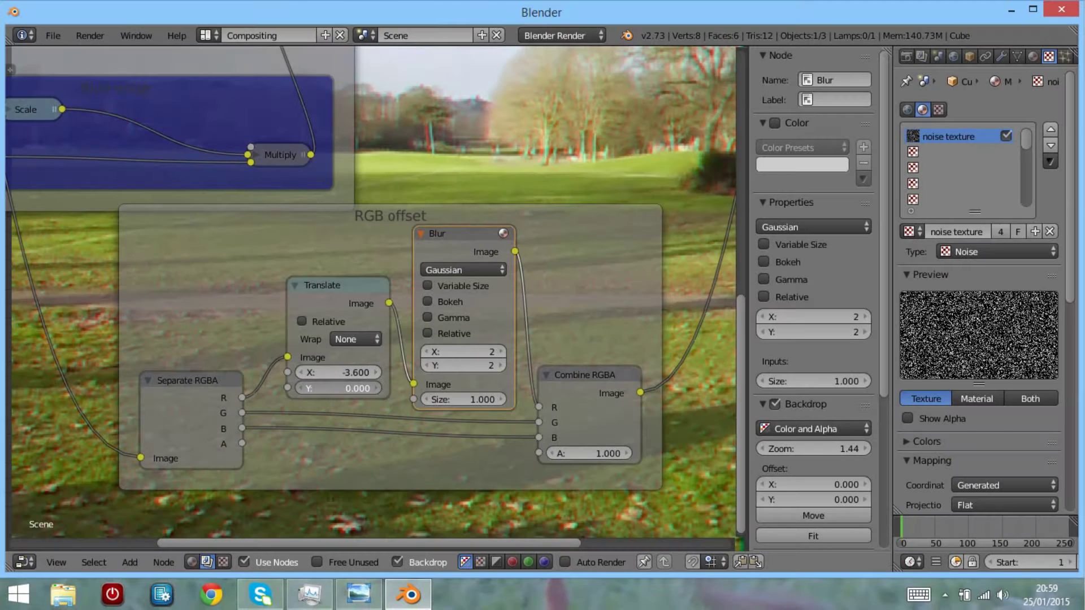
{"action": "left_click_drag", "start_coordinate": [339, 388], "coordinate": [384, 388]}
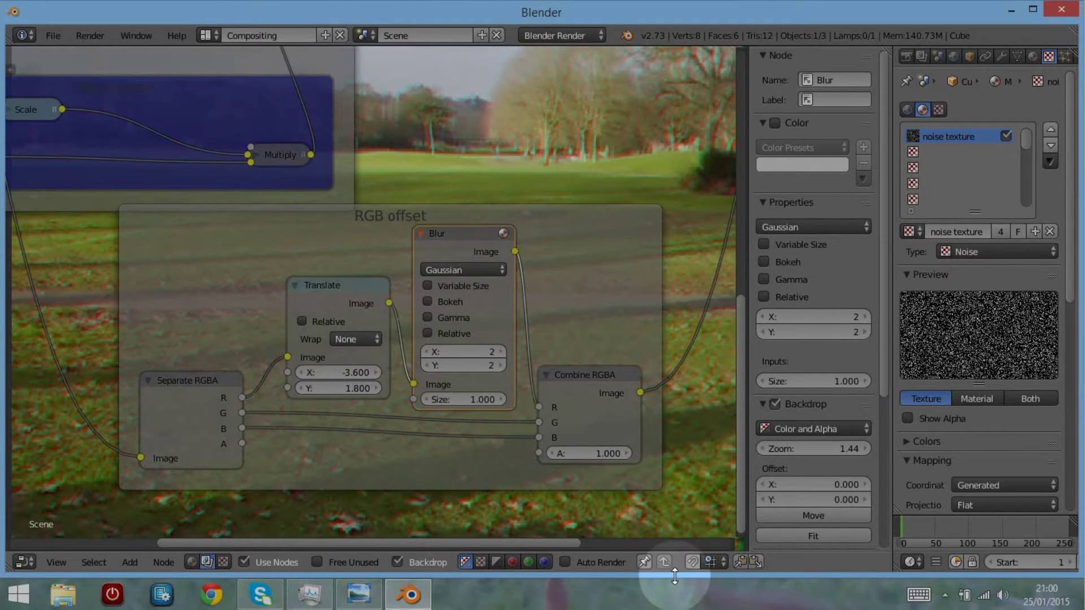
- Duplicate the Translate and Blur pair below the original and link the green channel through the copy to Combine RGBA's G input
{"action": "left_click", "coordinate": [324, 292]}
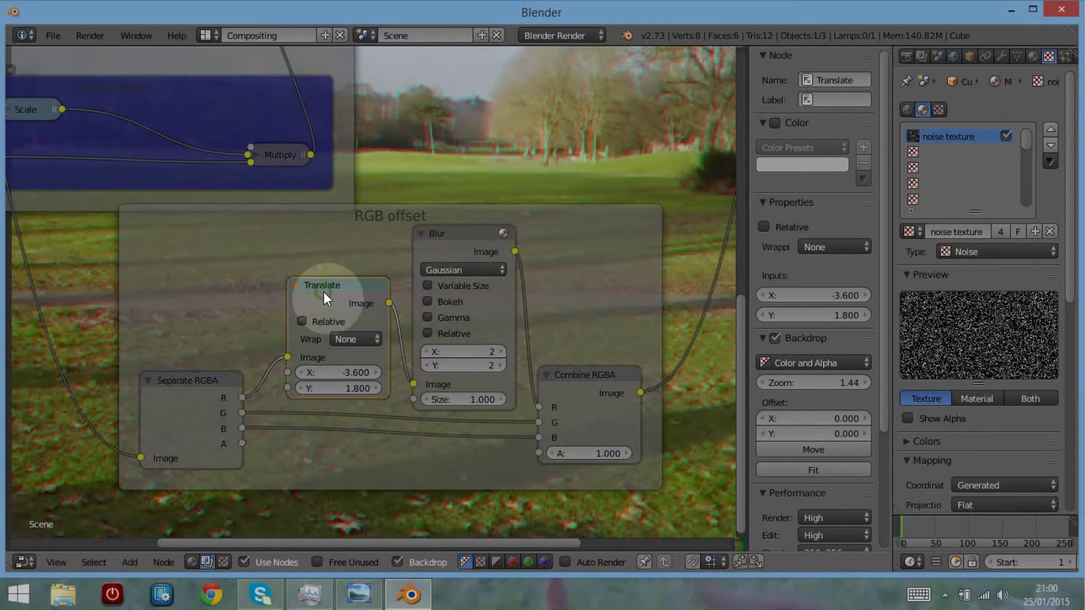
{"action": "left_click", "coordinate": [477, 236], "text": "shift"}
{"action": "key", "text": "shift+d"}
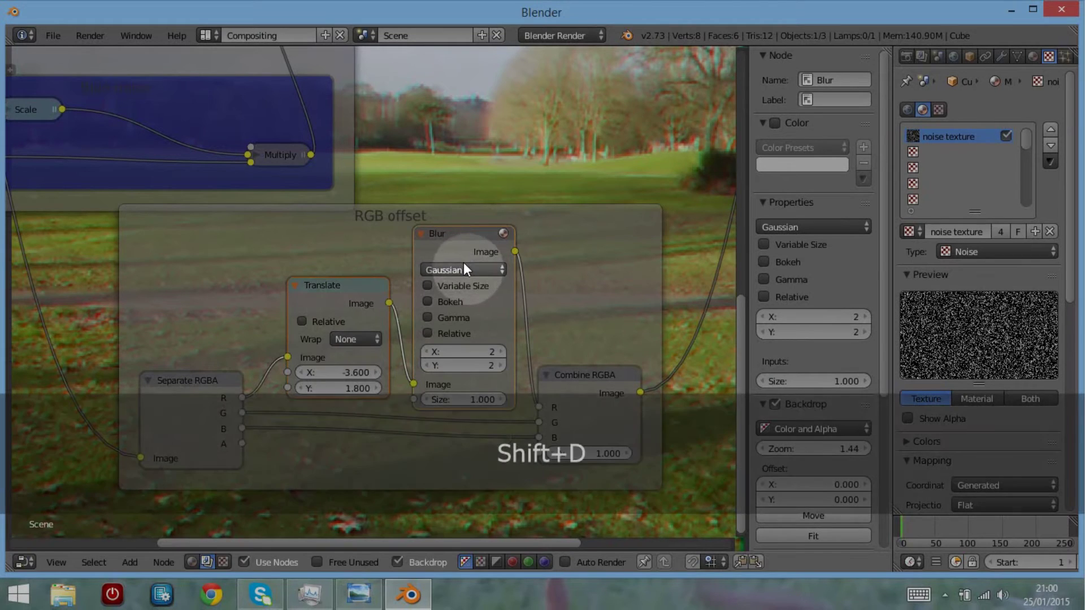
{"action": "left_click", "coordinate": [459, 452]}
{"action": "middle_click_drag", "start_coordinate": [540, 427], "coordinate": [563, 219]}
{"action": "left_click_drag", "start_coordinate": [562, 219], "coordinate": [309, 339]}
{"action": "left_click_drag", "start_coordinate": [534, 234], "coordinate": [563, 215]}
- Duplicate the green channel's Translate and Blur pair and place the copy below it
{"action": "left_click", "coordinate": [360, 277], "text": "shift"}
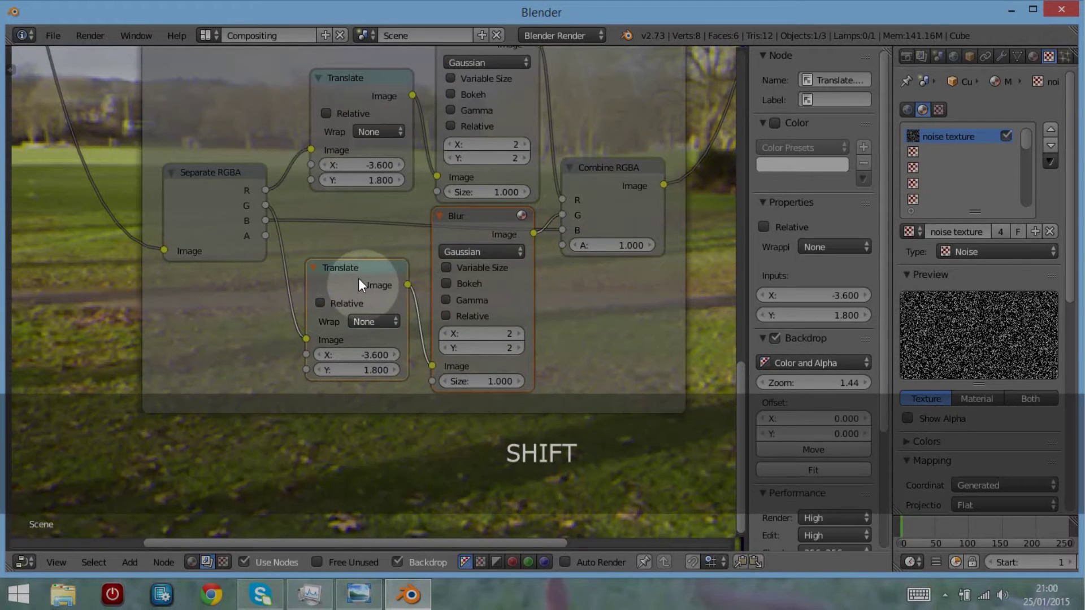
{"action": "key", "text": "shift+d"}
{"action": "left_click", "coordinate": [355, 468]}
- Collapse the red channel's Translate and Blur nodes and move them down closer to the other channel nodes
{"action": "left_click", "coordinate": [318, 77]}
{"action": "scroll", "coordinate": [459, 121], "scroll_direction": "up", "scroll_amount": 2}
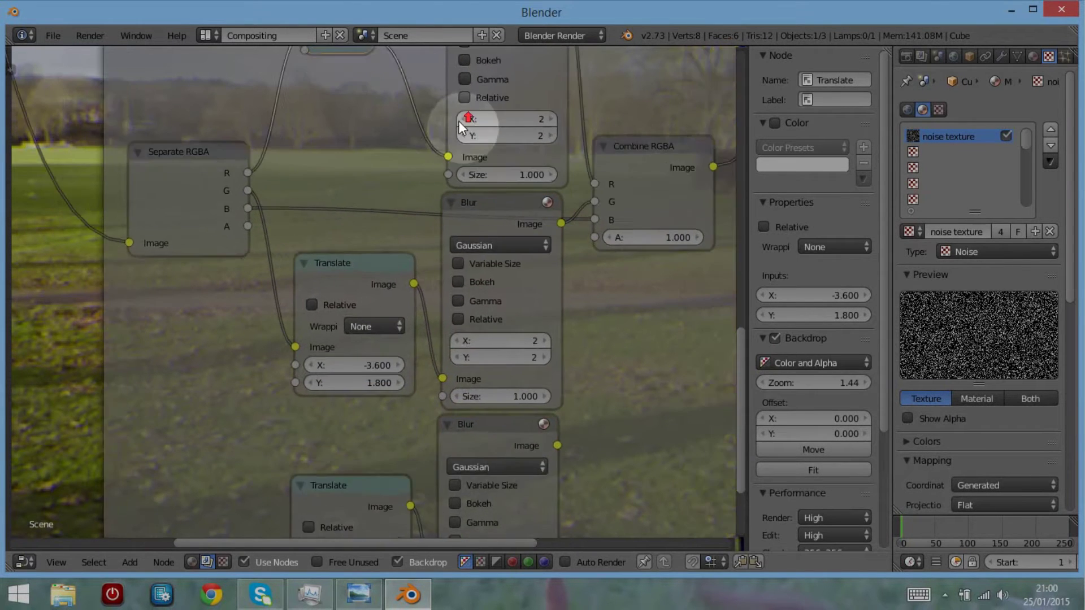
{"action": "scroll", "coordinate": [459, 121], "scroll_direction": "down", "scroll_amount": 1}
{"action": "left_click", "coordinate": [437, 84]}
{"action": "key", "text": "h"}
{"action": "left_click_drag", "start_coordinate": [438, 84], "coordinate": [482, 221]}
{"action": "left_click", "coordinate": [325, 147]}
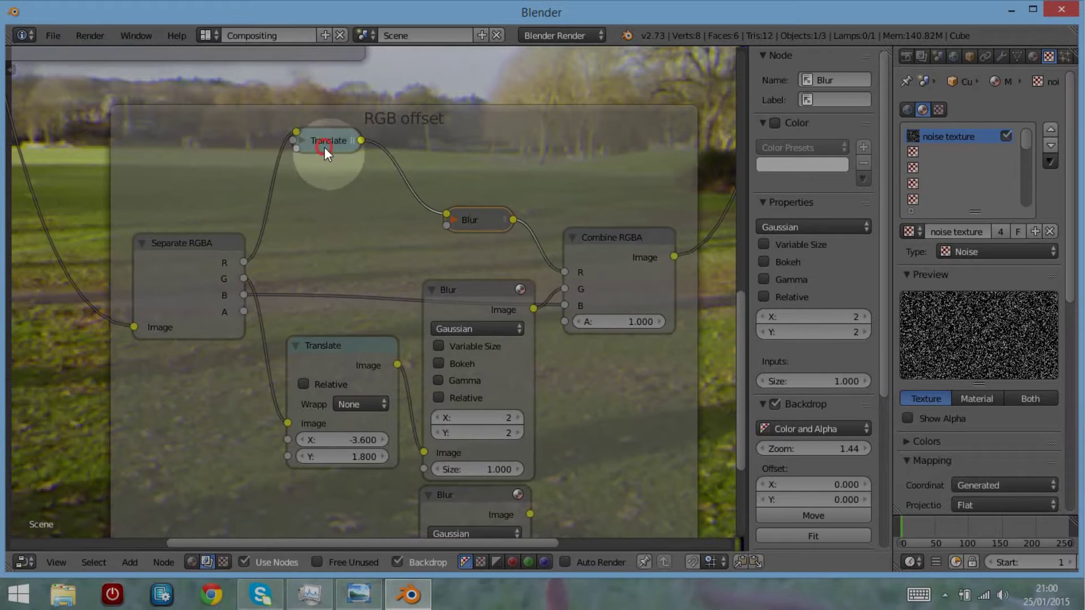
{"action": "left_click_drag", "start_coordinate": [324, 147], "coordinate": [333, 216]}
- Link the blue channel through the third Translate and Blur pair to Combine RGBA's B input
{"action": "middle_click_drag", "start_coordinate": [343, 258], "coordinate": [360, 164]}
{"action": "left_click_drag", "start_coordinate": [577, 209], "coordinate": [364, 497]}
{"action": "left_click_drag", "start_coordinate": [551, 422], "coordinate": [579, 209]}
{"action": "left_click_drag", "start_coordinate": [422, 141], "coordinate": [370, 428]}
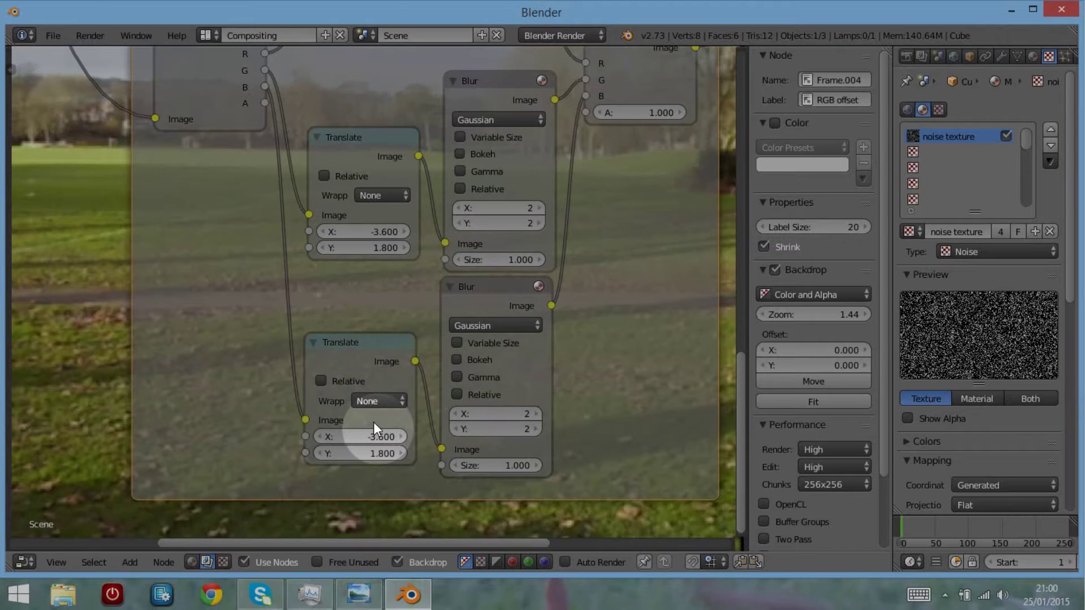
- Set the blue channel's Translate X and Y offsets to 0
{"action": "left_click", "coordinate": [373, 438]}
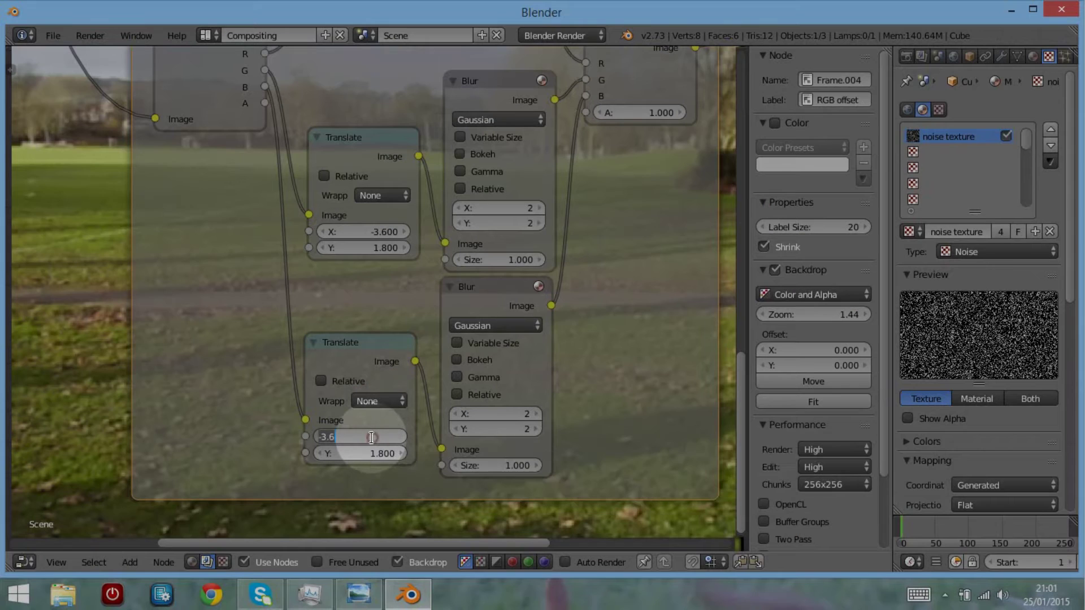
{"action": "type", "text": "0"}
{"action": "key", "text": "Return"}
{"action": "left_click", "coordinate": [366, 457]}
{"action": "type", "text": "000"}
{"action": "key", "text": "Return"}
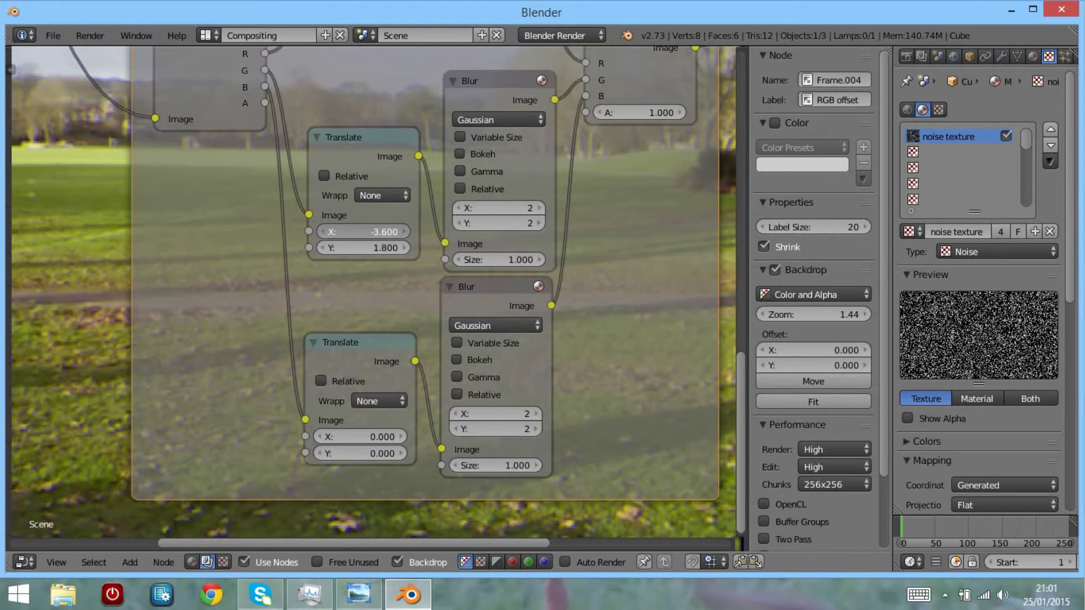
- Set the green channel's Translate offset to X 1.7 and Y -1.8, and inspect the colour fringing in the backdrop
{"action": "left_click_drag", "start_coordinate": [361, 231], "coordinate": [384, 232]}
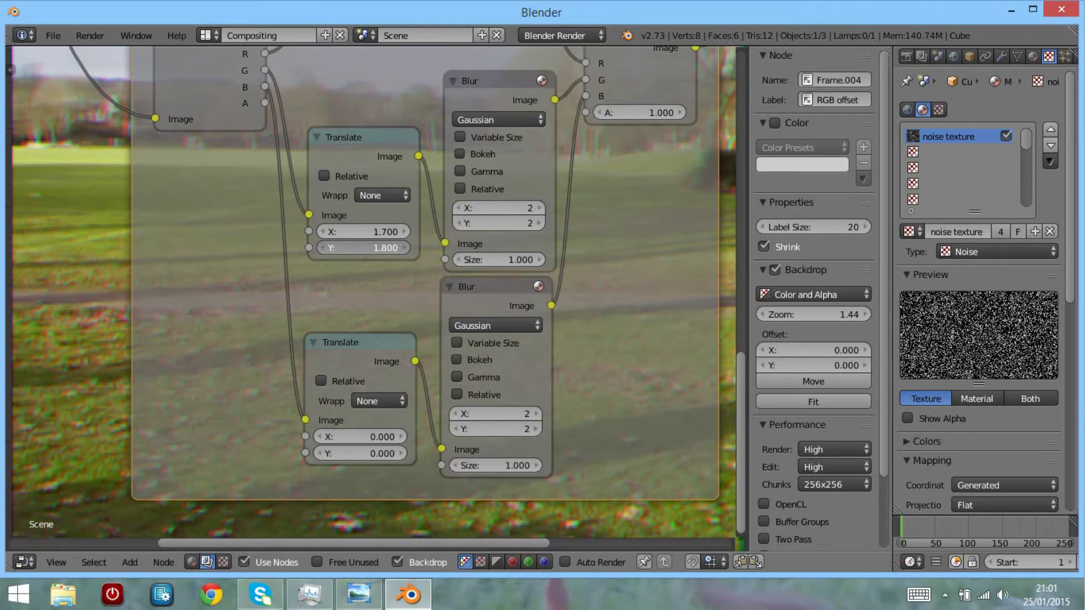
{"action": "left_click_drag", "start_coordinate": [362, 247], "coordinate": [350, 248]}
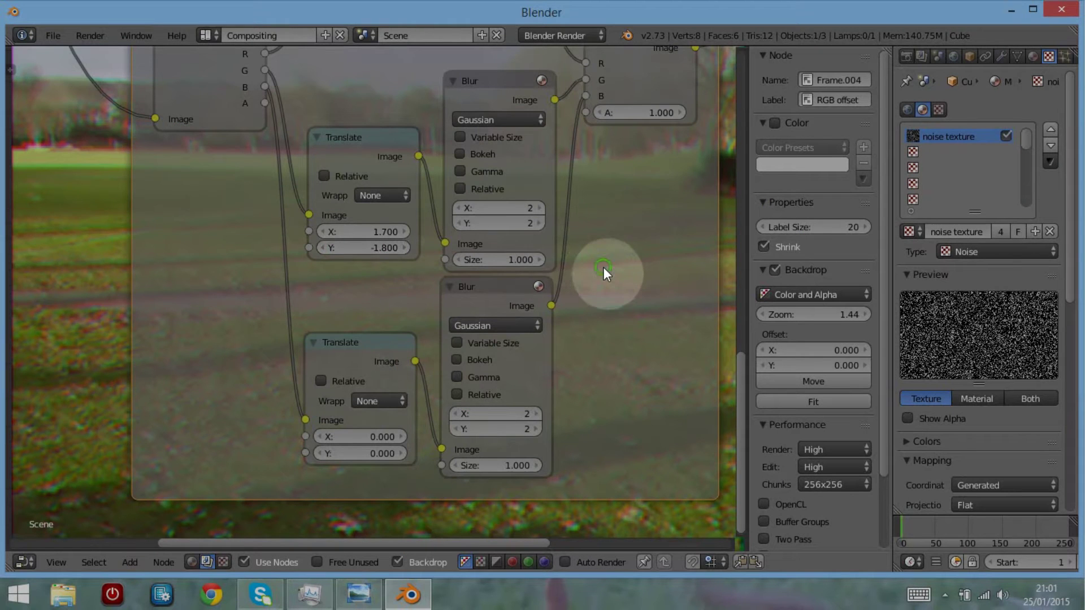
{"action": "middle_click_drag", "start_coordinate": [604, 267], "coordinate": [96, 187]}
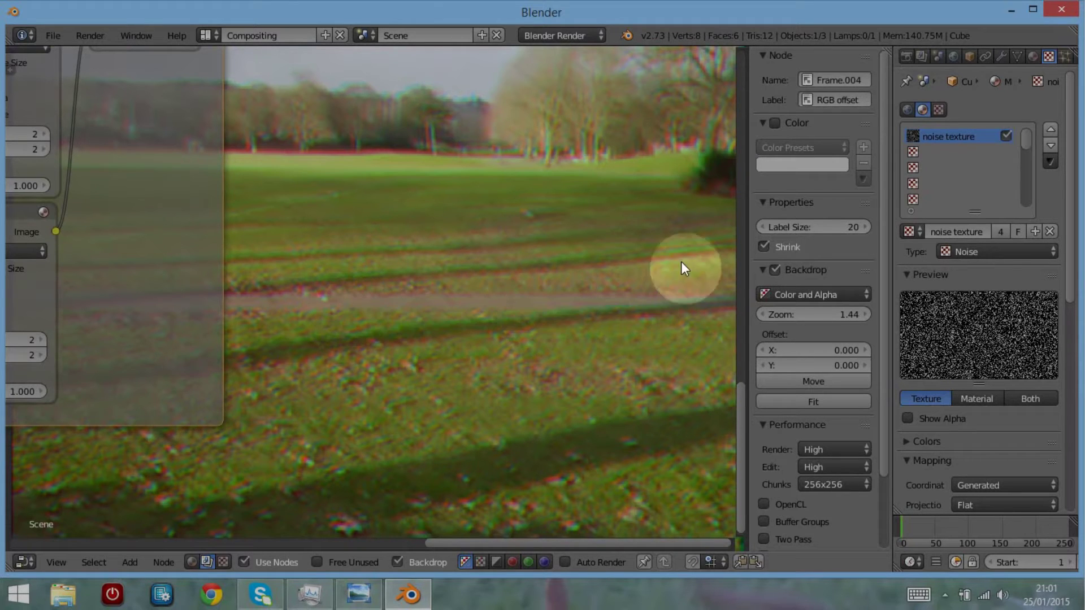
- Move the collapsed blue-channel Blur node slightly closer to its Translate node
{"action": "middle_click_drag", "start_coordinate": [90, 151], "coordinate": [528, 212]}
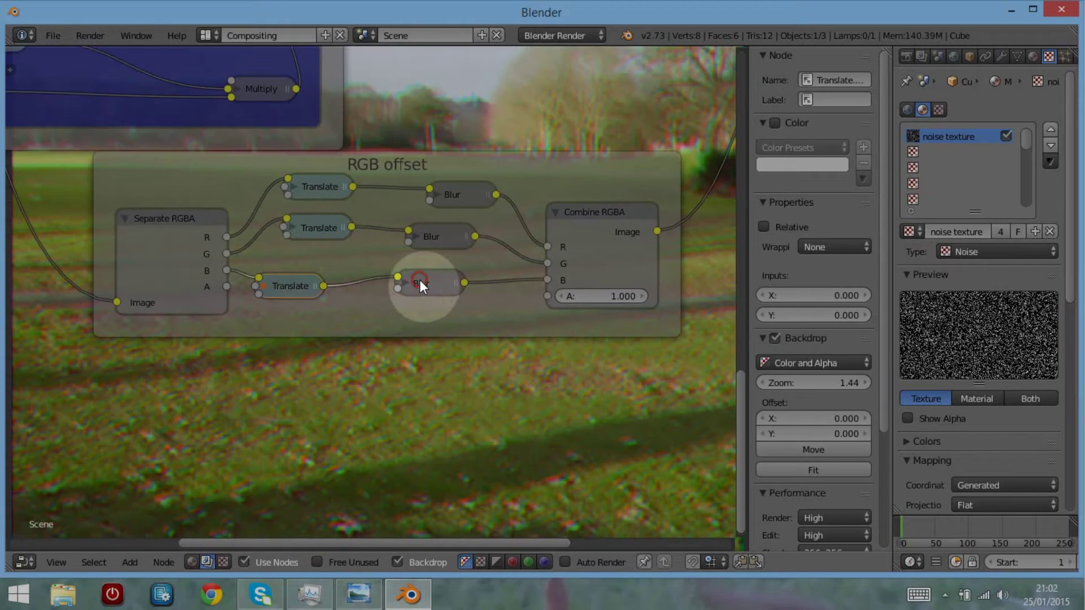
{"action": "left_click", "coordinate": [419, 280]}
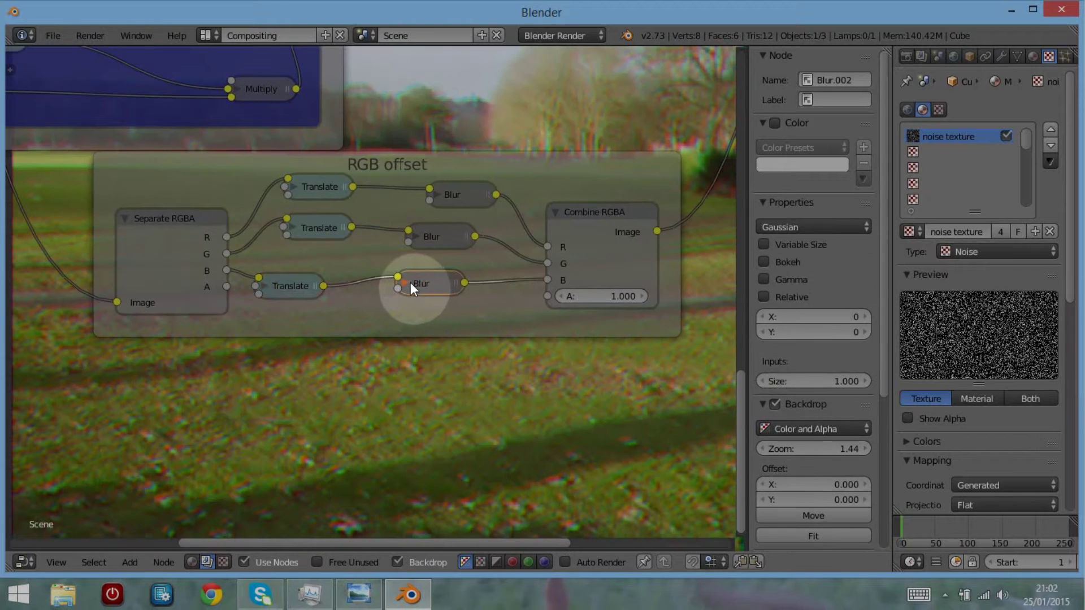
{"action": "left_click_drag", "start_coordinate": [407, 282], "coordinate": [394, 285]}
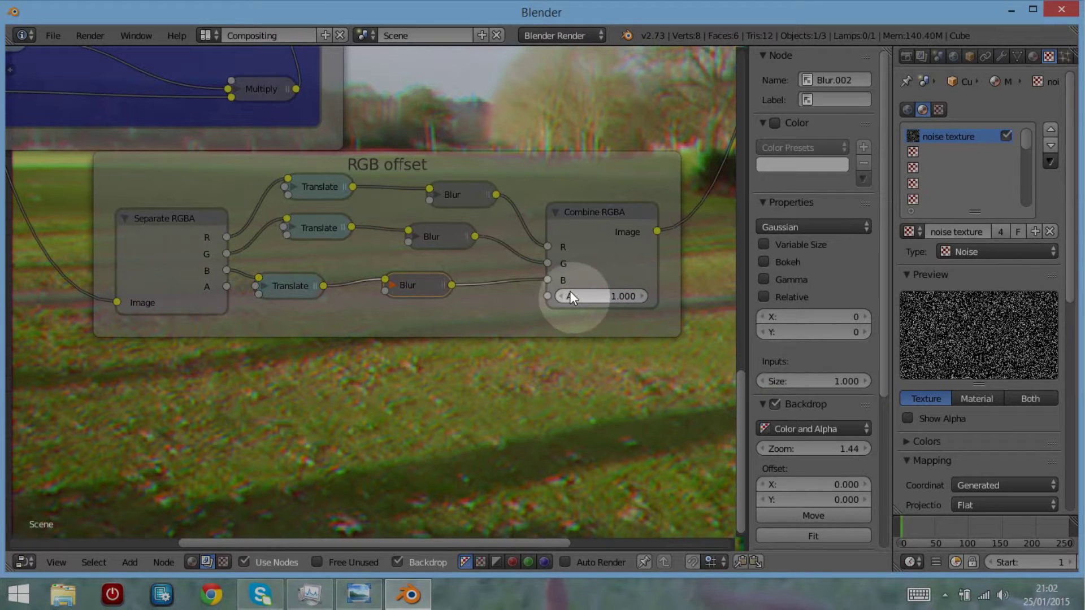
- Unlink the blue channel's Blur from Combine RGBA and set the B input to 0.2, with the backdrop reduced to zoom 1.00
{"action": "left_click_drag", "start_coordinate": [551, 280], "coordinate": [521, 290]}
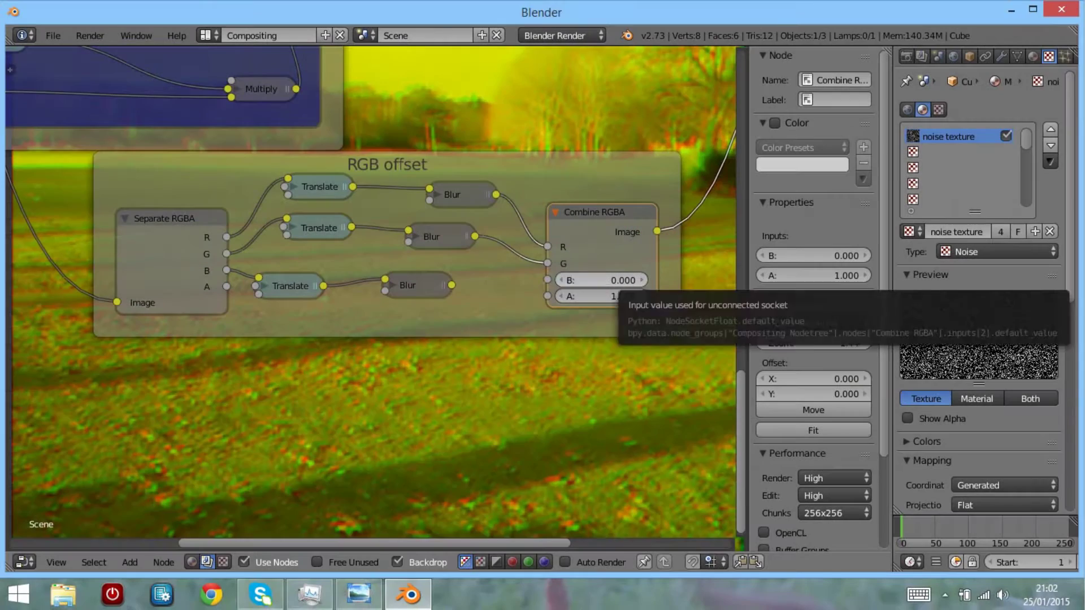
{"action": "left_click", "coordinate": [641, 280]}
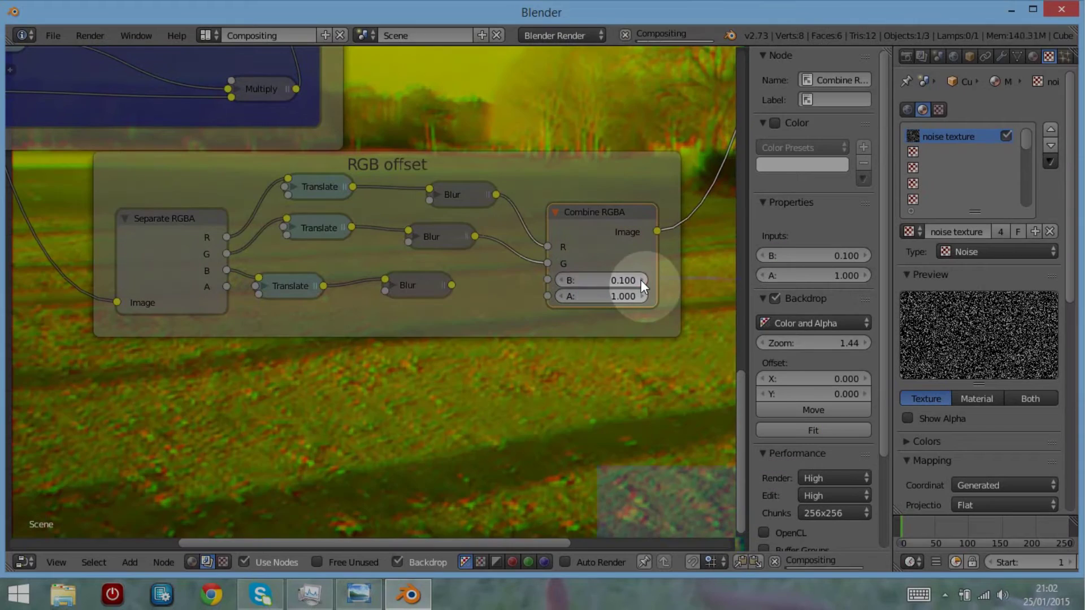
{"action": "left_click", "coordinate": [641, 279]}
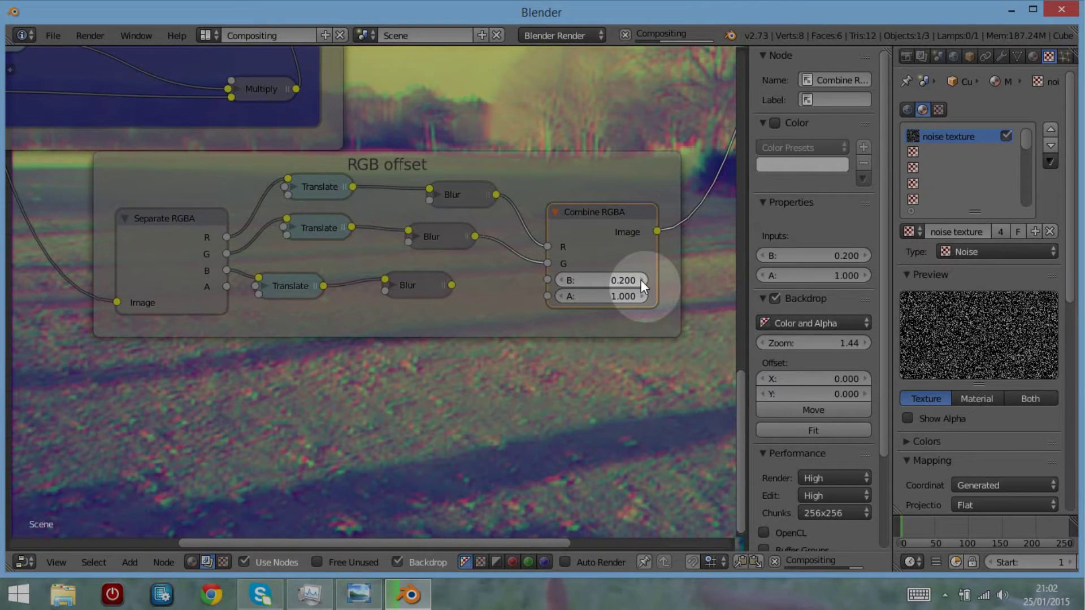
{"action": "middle_click_drag", "start_coordinate": [511, 365], "coordinate": [558, 495], "text": "ctrl"}
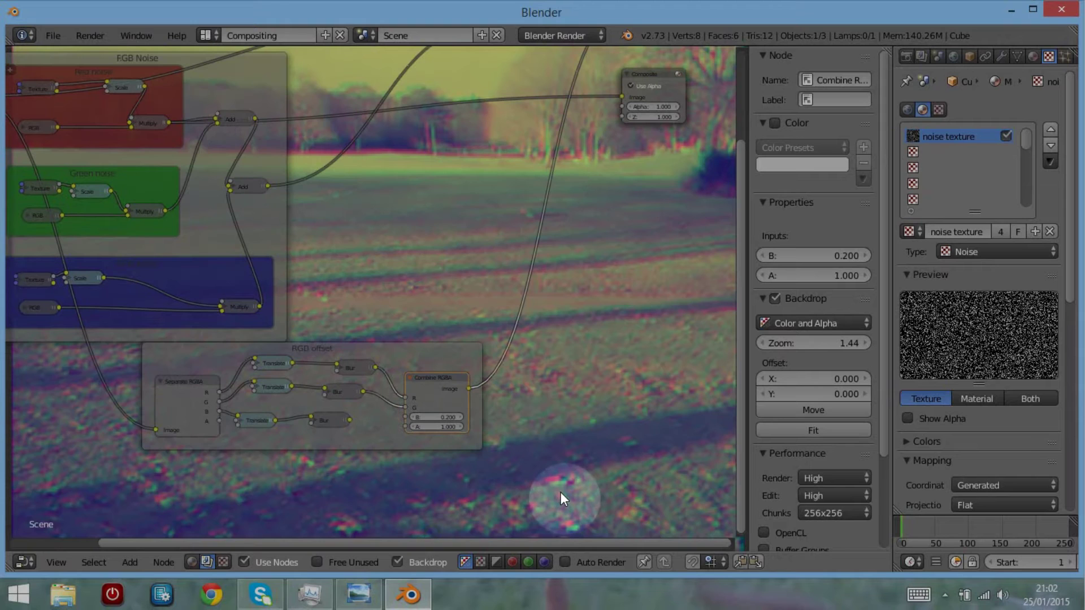
{"action": "key", "text": "v"}
{"action": "key", "text": "v"}
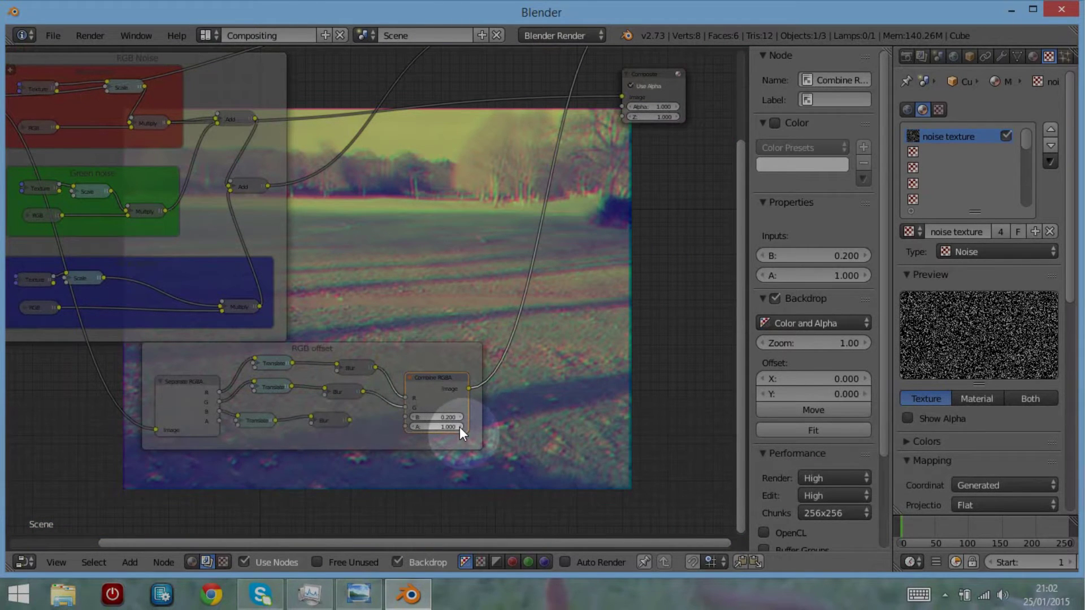
- Compare the backdrop with Combine RGBA's B input at 0.1, at 0.2, and with the blue channel's Blur temporarily relinked
{"action": "left_click", "coordinate": [410, 416]}
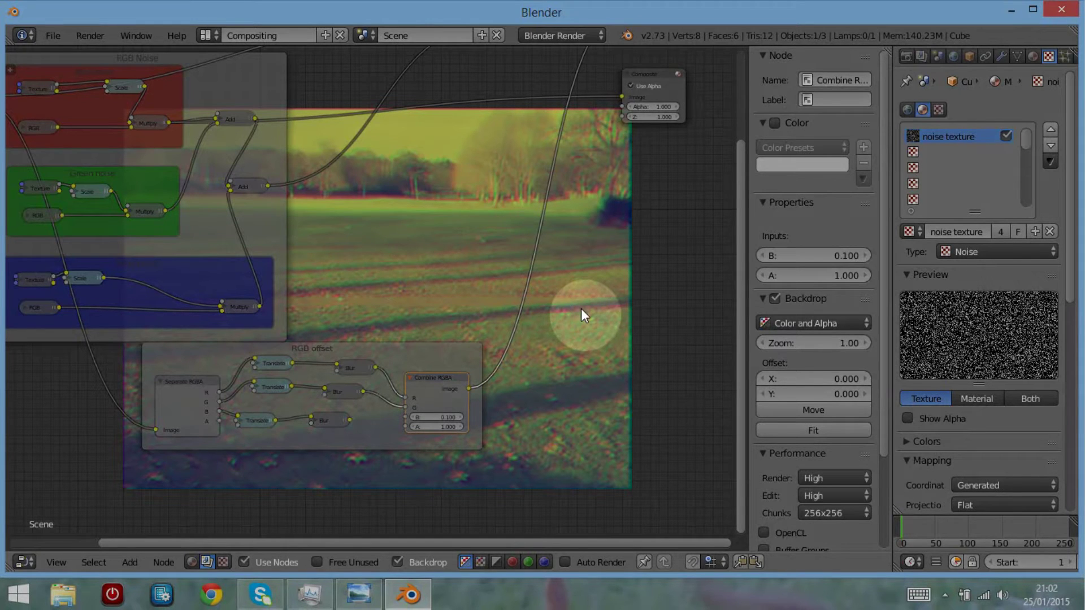
{"action": "left_click", "coordinate": [462, 415]}
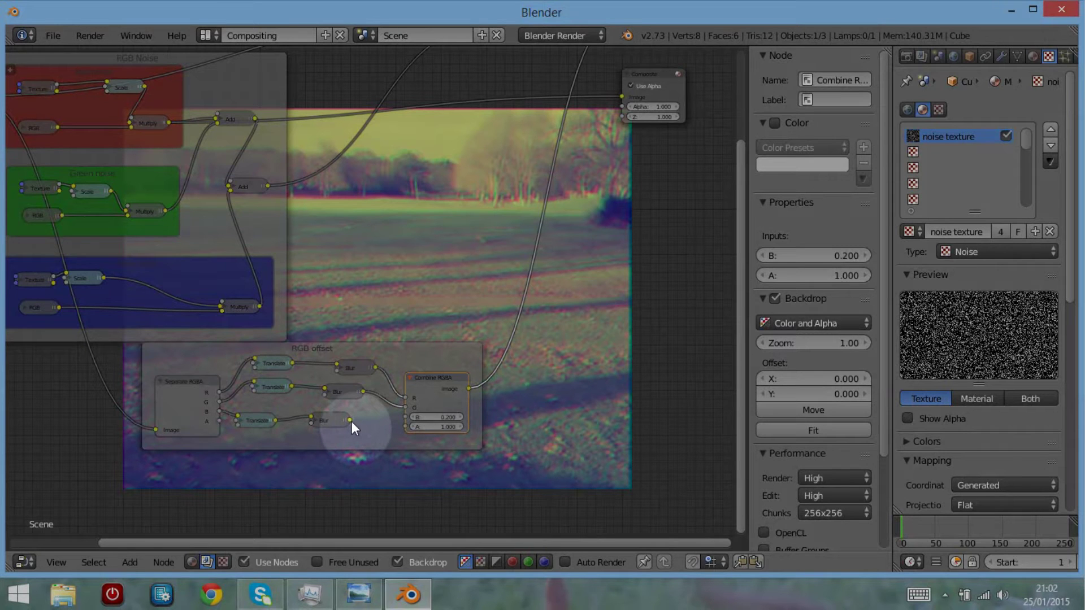
{"action": "left_click_drag", "start_coordinate": [351, 420], "coordinate": [402, 416]}
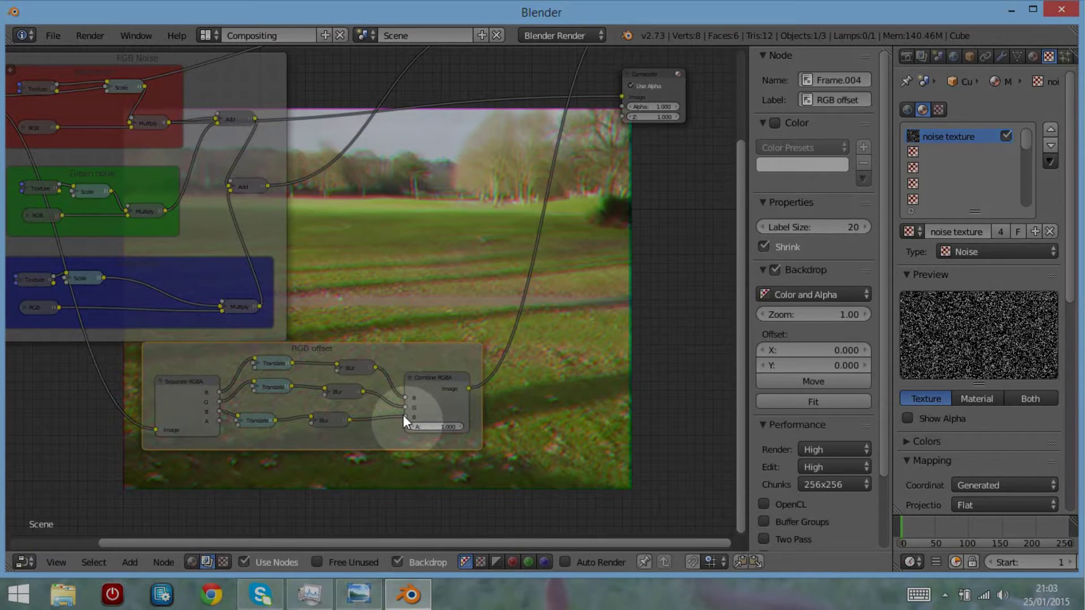
{"action": "left_click_drag", "start_coordinate": [404, 415], "coordinate": [395, 419]}
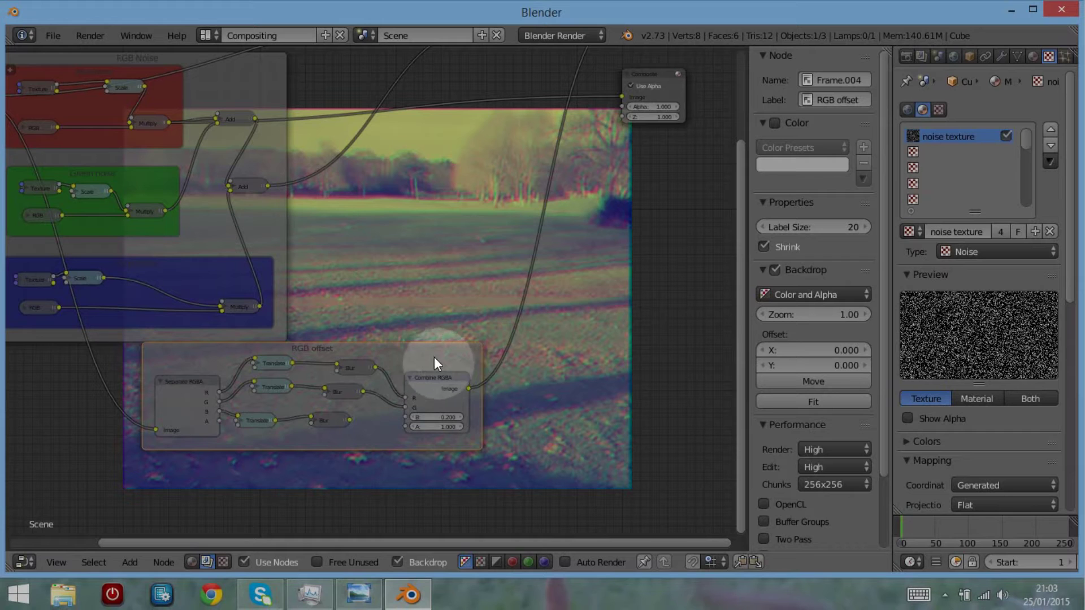
- Move the RGB offset frame directly beneath the RGB Noise frame and place the Movie Clip node to the left of both frames
{"action": "left_click_drag", "start_coordinate": [414, 353], "coordinate": [480, 333]}
{"action": "middle_click_drag", "start_coordinate": [479, 332], "coordinate": [466, 356]}
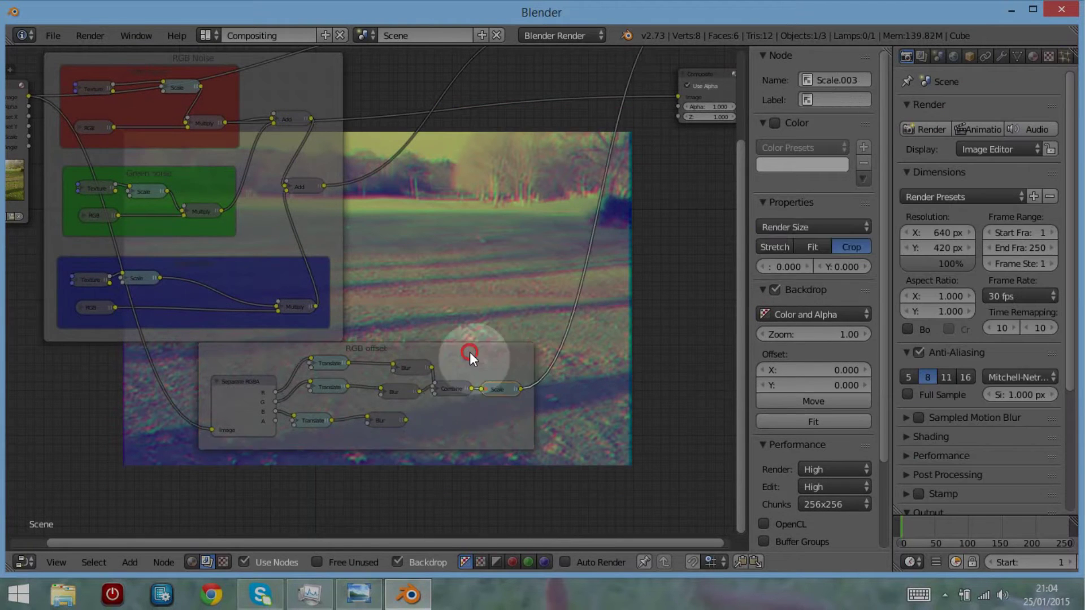
{"action": "left_click_drag", "start_coordinate": [469, 352], "coordinate": [326, 354]}
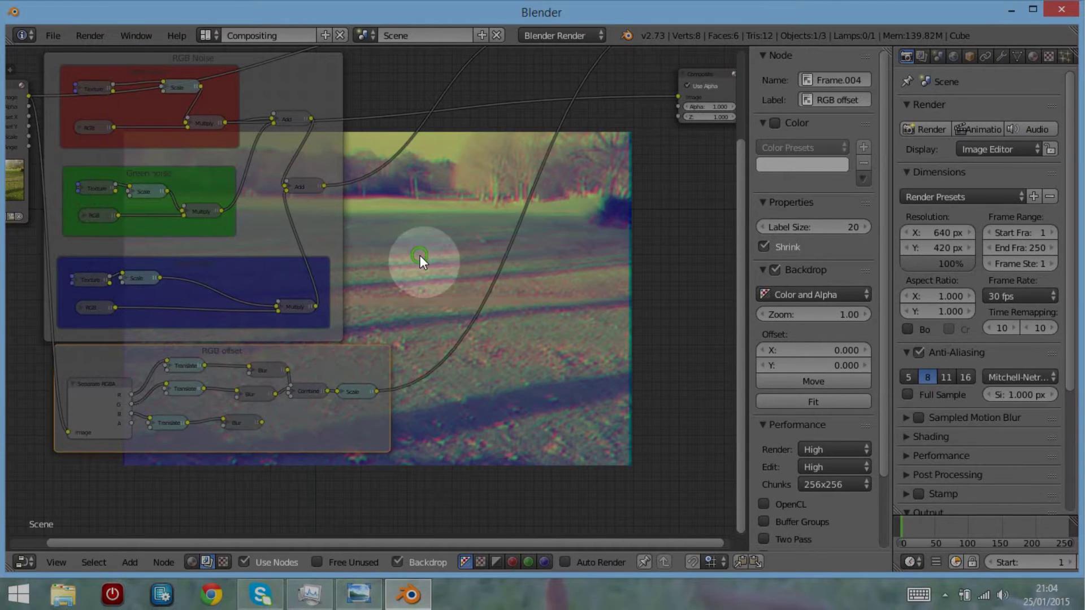
{"action": "middle_click_drag", "start_coordinate": [424, 259], "coordinate": [593, 254]}
{"action": "left_click_drag", "start_coordinate": [149, 121], "coordinate": [63, 293]}
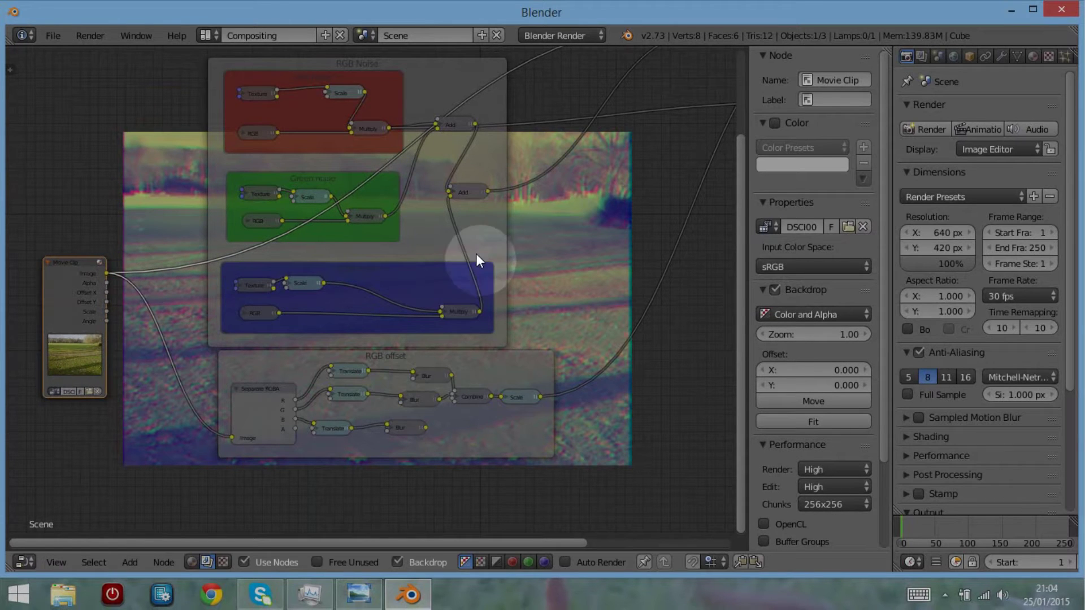
- Reroute the RGB offset output from the Viewer to the Overlay node's first Image input, and preview the Overlay result in the Viewer
{"action": "middle_click_drag", "start_coordinate": [601, 214], "coordinate": [417, 295]}
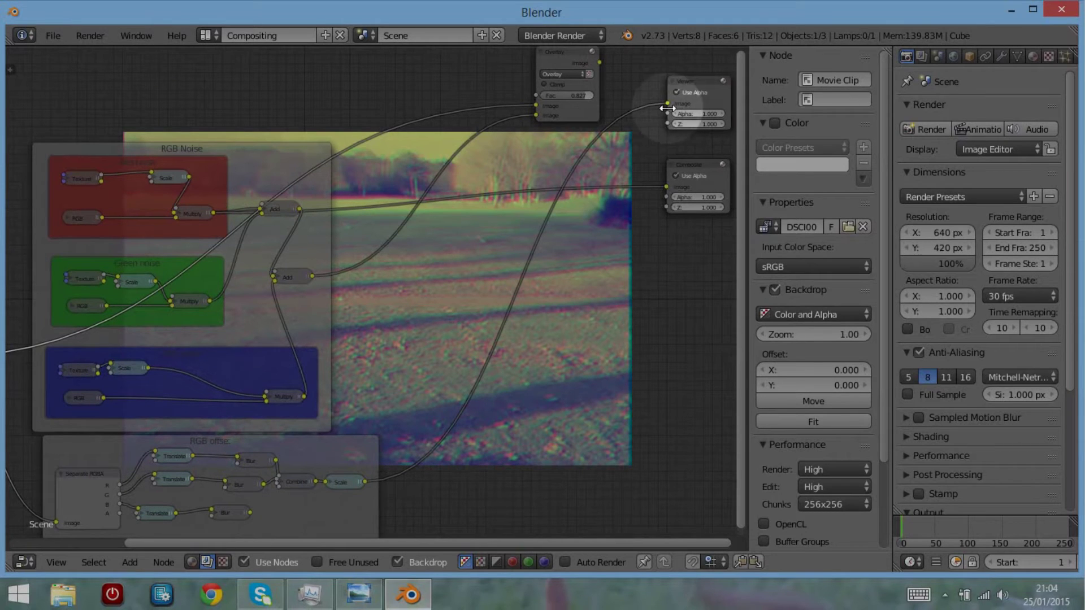
{"action": "left_click_drag", "start_coordinate": [668, 104], "coordinate": [530, 110]}
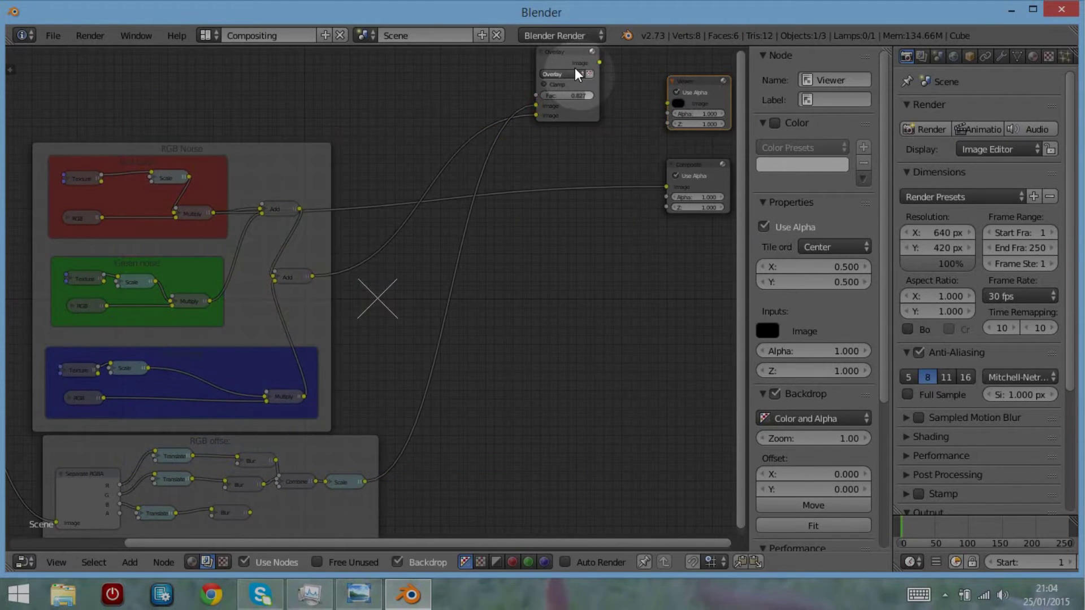
{"action": "left_click", "coordinate": [574, 68], "text": "ctrl+shift"}
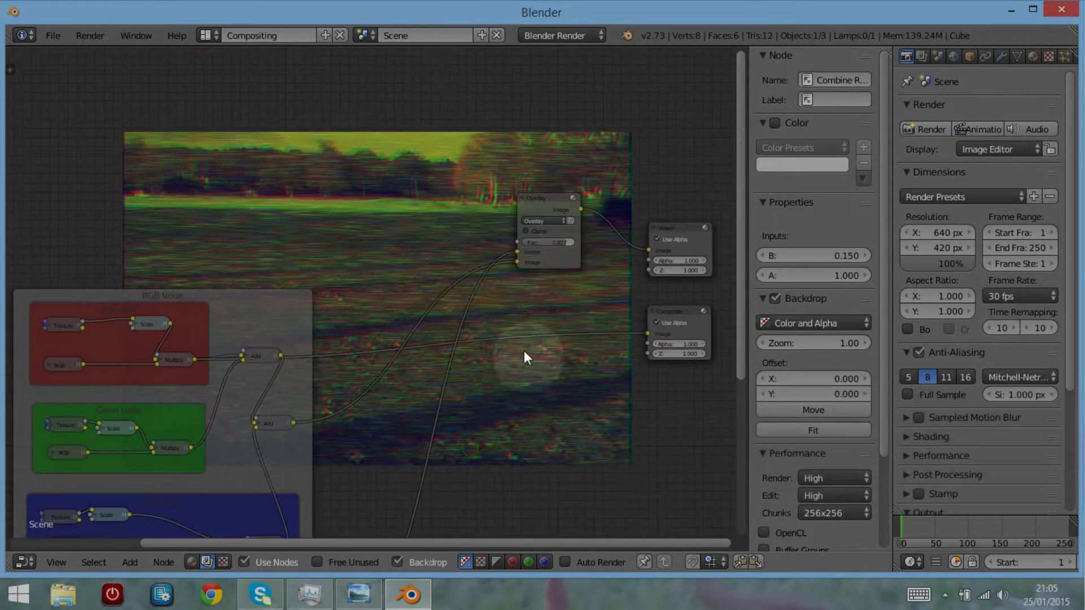
- Try the Screen blend mode on the Overlay mix node and adjust its factor
{"action": "left_click_drag", "start_coordinate": [564, 243], "coordinate": [546, 242]}
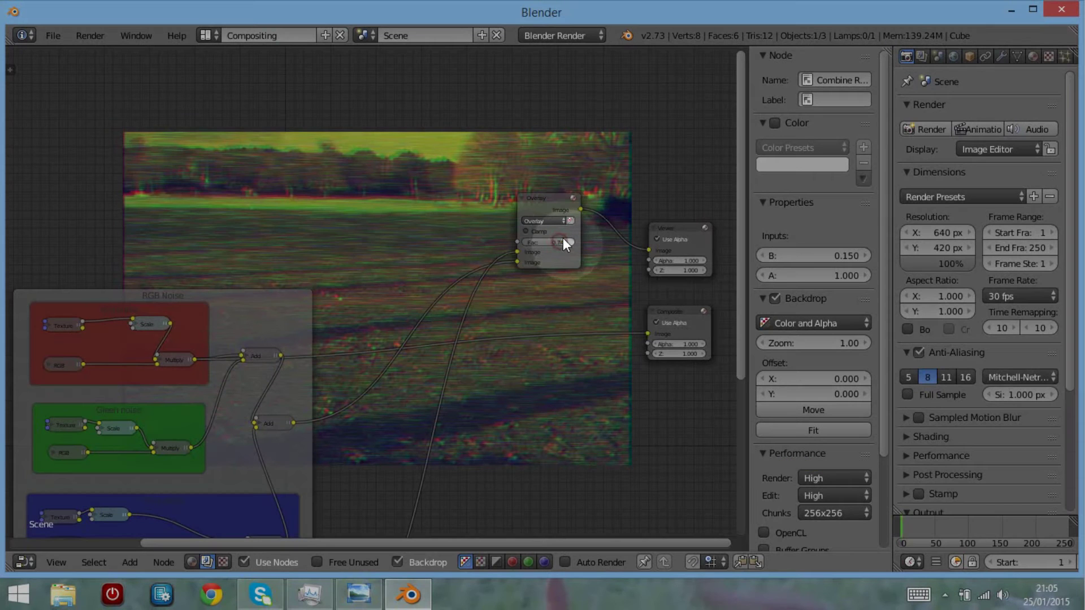
{"action": "left_click", "coordinate": [554, 222]}
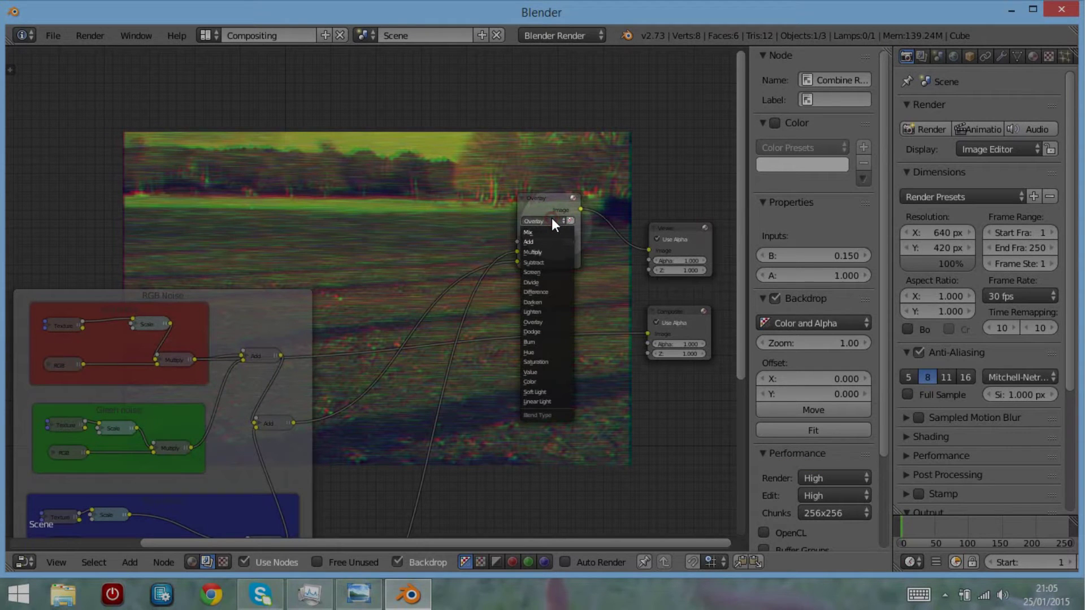
{"action": "left_click", "coordinate": [550, 273]}
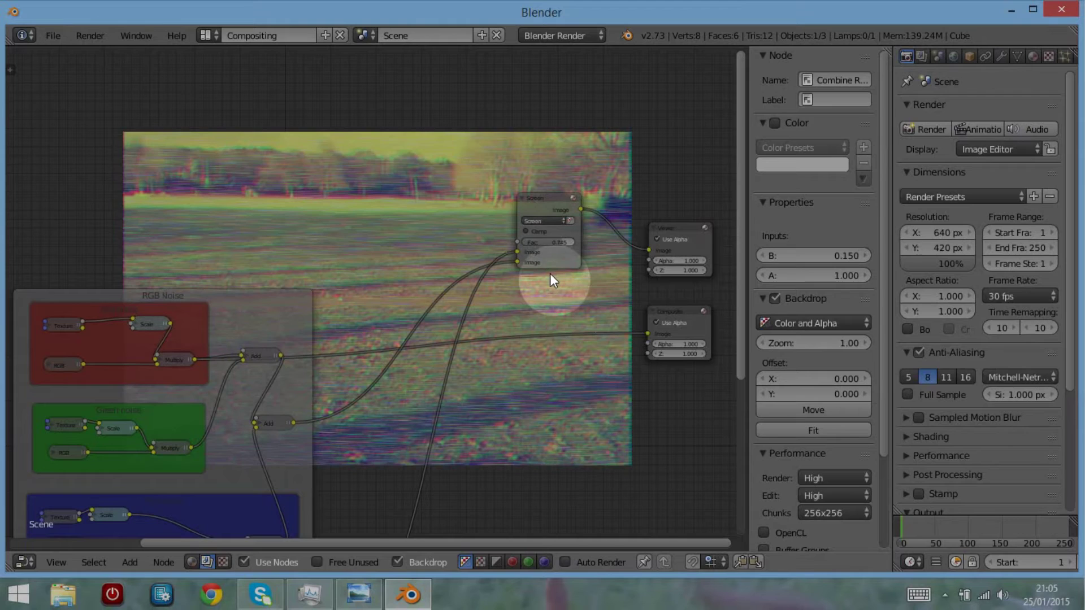
{"action": "mouse_move", "coordinate": [557, 242]}
{"action": "left_mouse_down"}
{"action": "mouse_move", "coordinate": [572, 242]}
{"action": "mouse_move", "coordinate": [547, 243]}
{"action": "mouse_move", "coordinate": [566, 242]}
{"action": "left_mouse_up"}
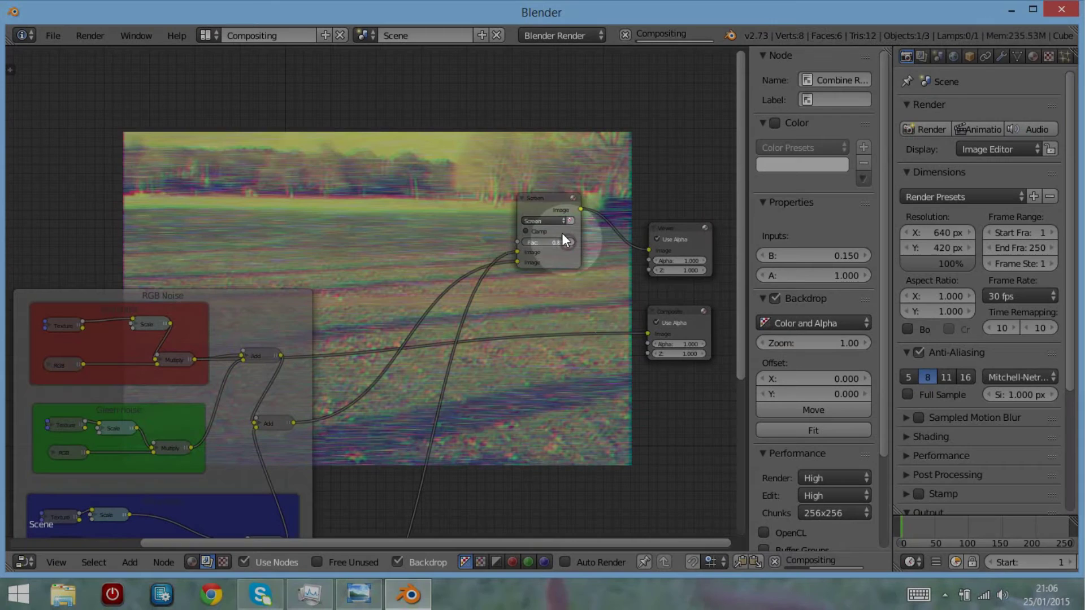
- Set the noise mix node's blend mode to Soft Light with a factor of 0.9
{"action": "left_click", "coordinate": [554, 219]}
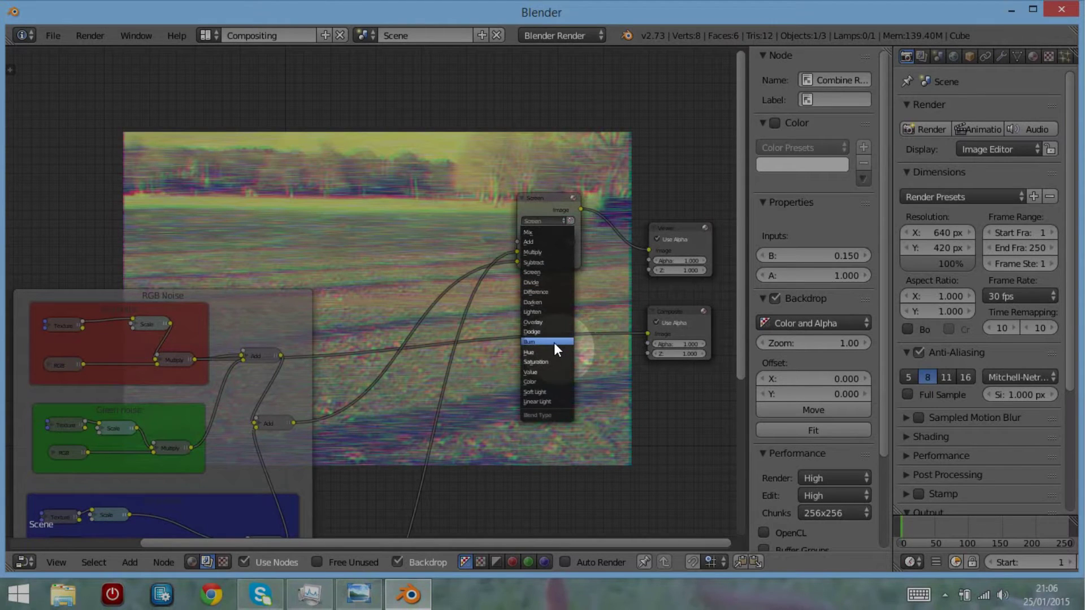
{"action": "left_click", "coordinate": [558, 391]}
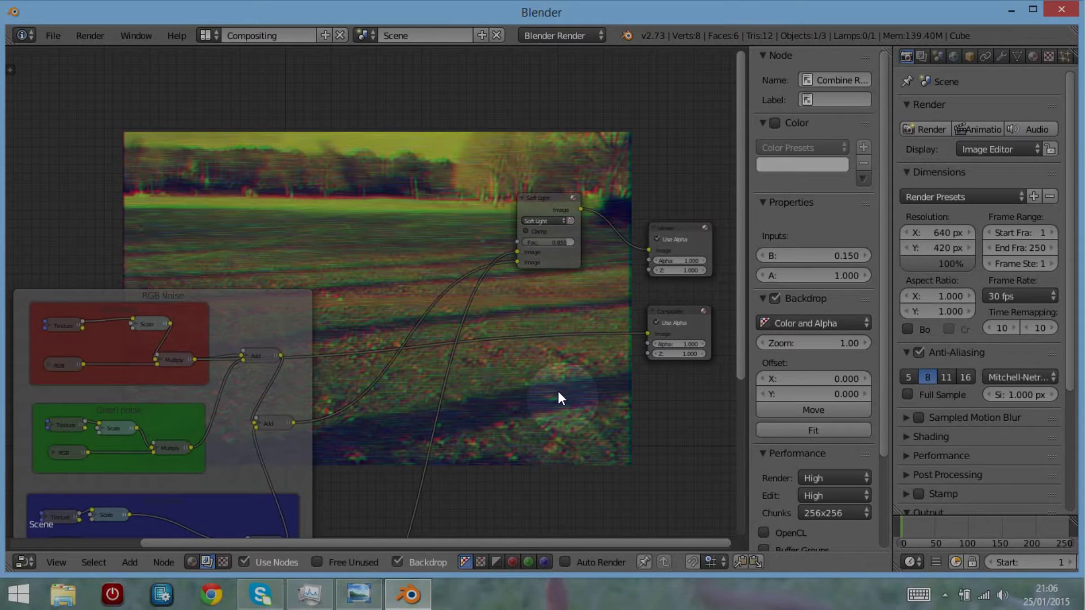
{"action": "left_click_drag", "start_coordinate": [565, 242], "coordinate": [571, 243]}
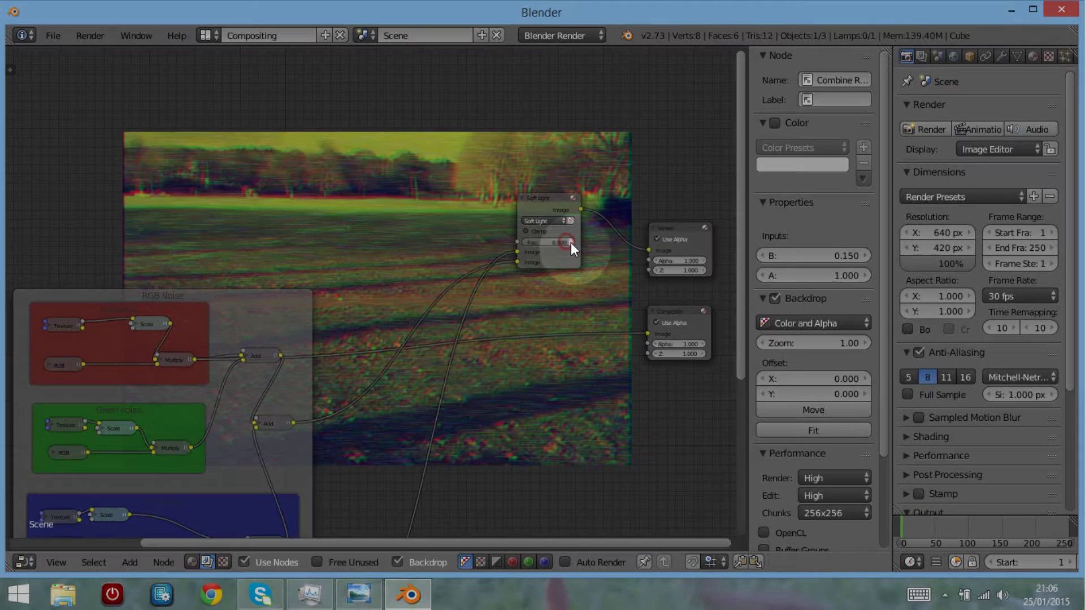
- Reposition the Soft Light node between the RGB Noise frame and the output nodes
{"action": "middle_click_drag", "start_coordinate": [575, 388], "coordinate": [613, 270]}
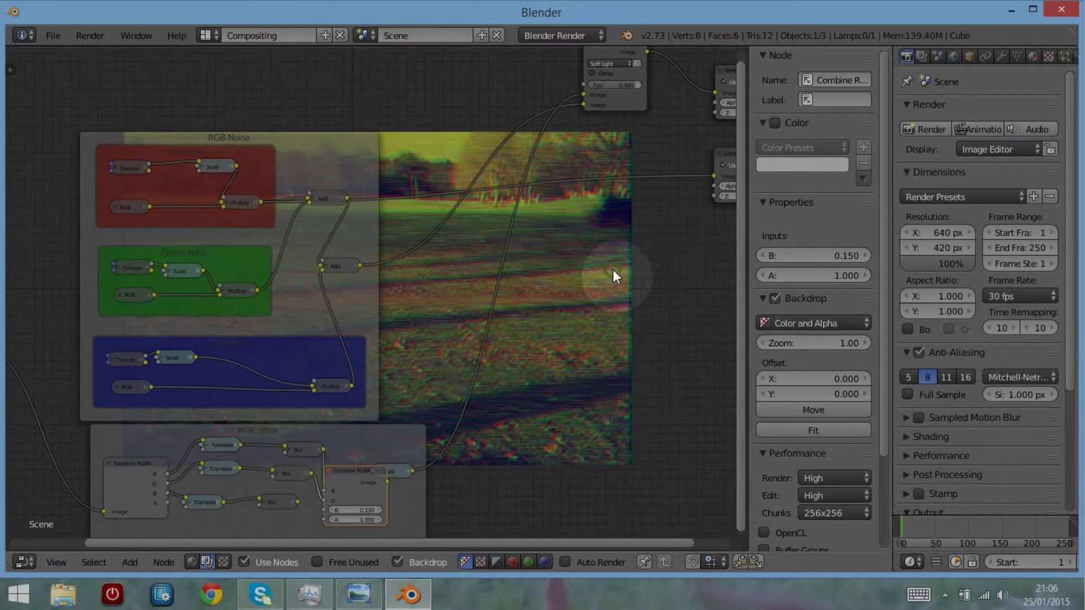
{"action": "middle_click_drag", "start_coordinate": [632, 229], "coordinate": [639, 326]}
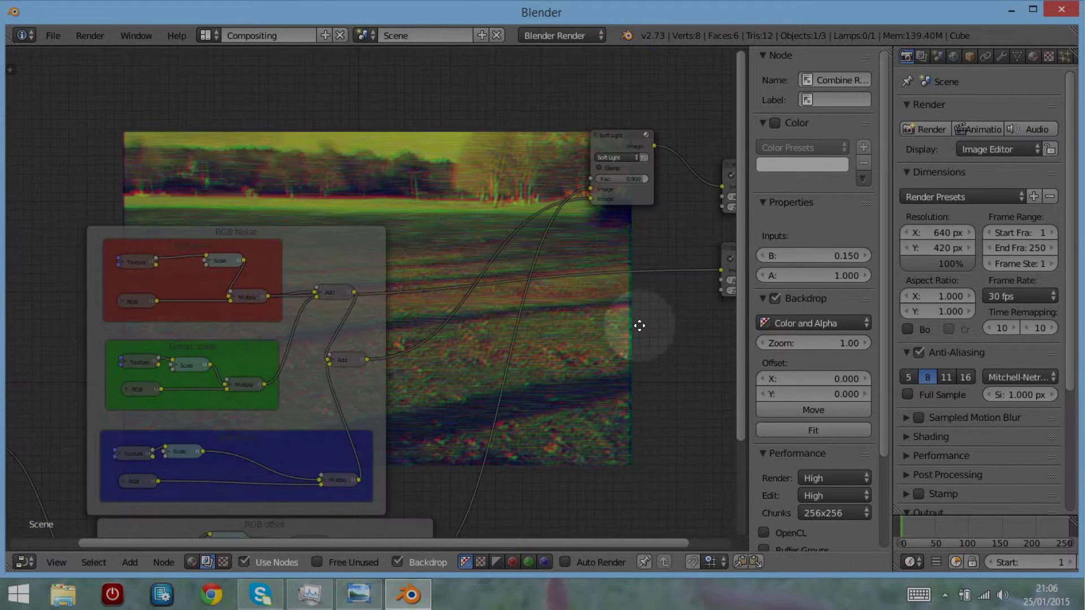
{"action": "left_click_drag", "start_coordinate": [613, 135], "coordinate": [515, 325]}
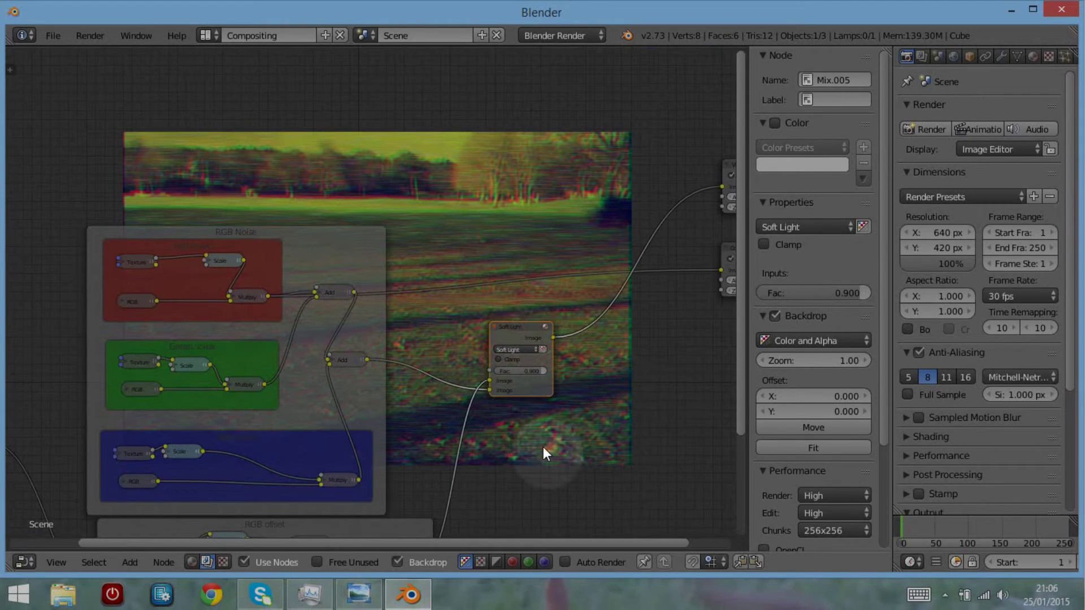
{"action": "middle_click_drag", "start_coordinate": [470, 223], "coordinate": [567, 193]}
{"action": "middle_click_drag", "start_coordinate": [586, 368], "coordinate": [480, 315]}
{"action": "left_click", "coordinate": [453, 175]}
{"action": "left_click_drag", "start_coordinate": [453, 175], "coordinate": [551, 190]}
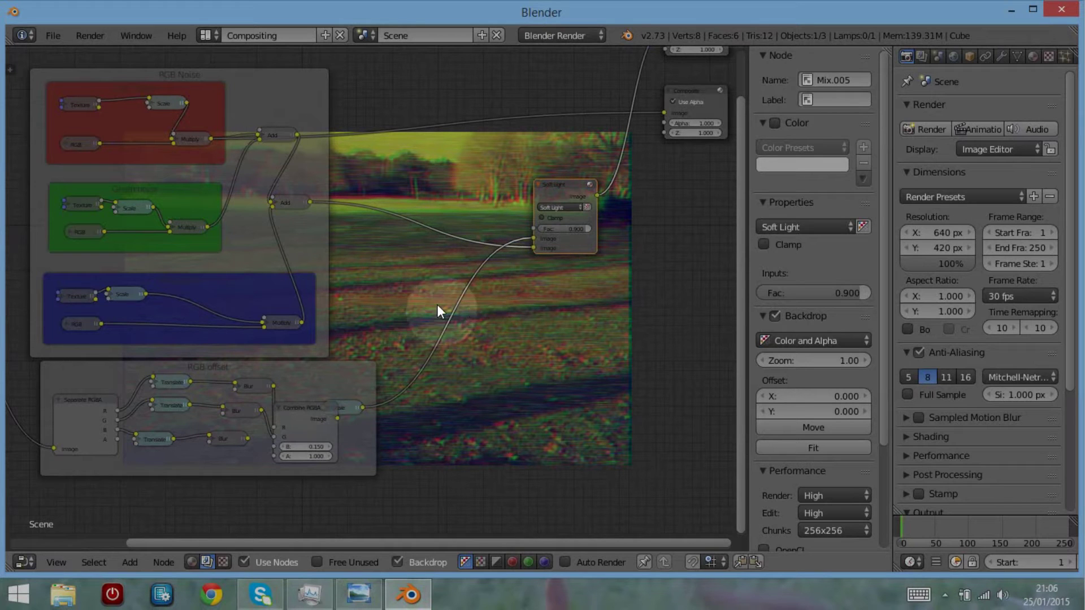
- Enlarge the backdrop to zoom 1.73 and move the RGB offset frame further below the RGB Noise frame
{"action": "scroll", "coordinate": [472, 226], "scroll_direction": "up", "scroll_amount": 1}
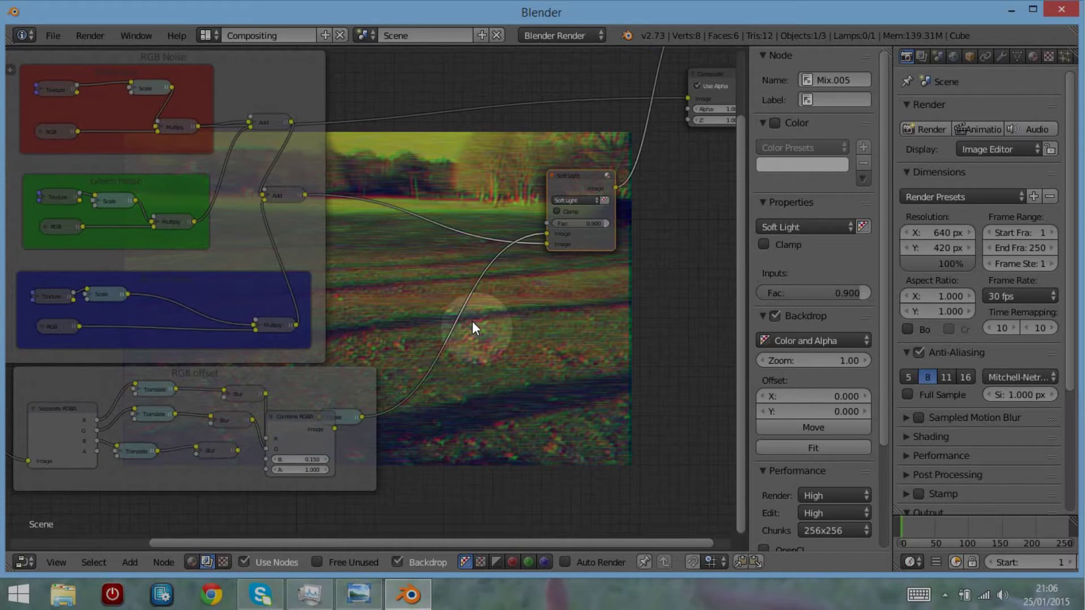
{"action": "key", "text": "alt+v"}
{"action": "key", "text": "alt+v"}
{"action": "key", "text": "alt+v"}
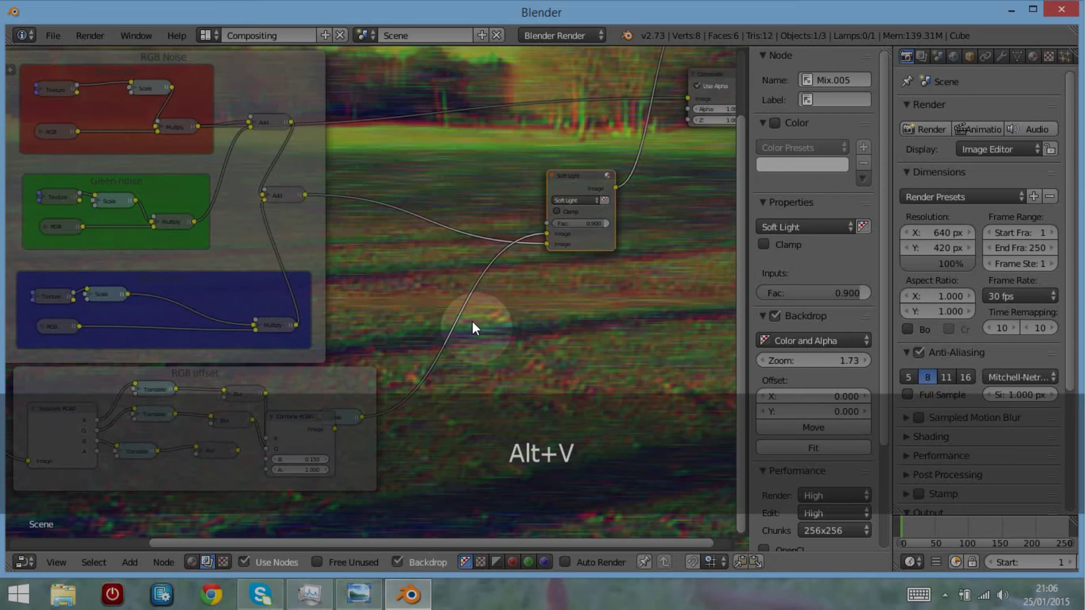
{"action": "middle_click_drag", "start_coordinate": [468, 177], "coordinate": [526, 120]}
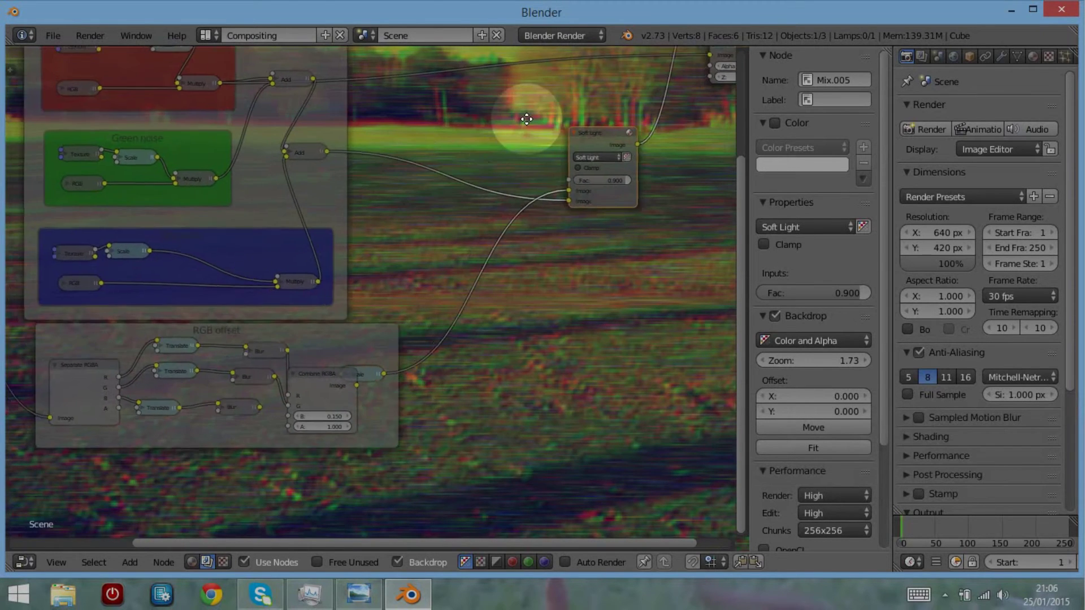
{"action": "left_click_drag", "start_coordinate": [402, 321], "coordinate": [345, 403]}
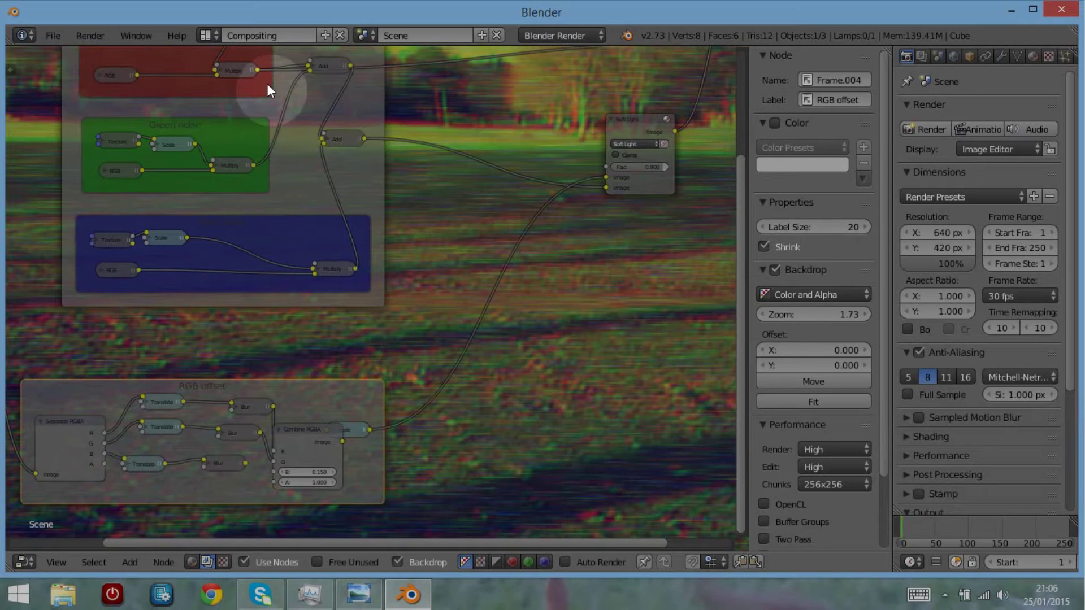
- Duplicate the two linked Add nodes in the RGB Noise frame, and move the original second Add node to the right of the first
{"action": "middle_click_drag", "start_coordinate": [300, 133], "coordinate": [266, 201]}
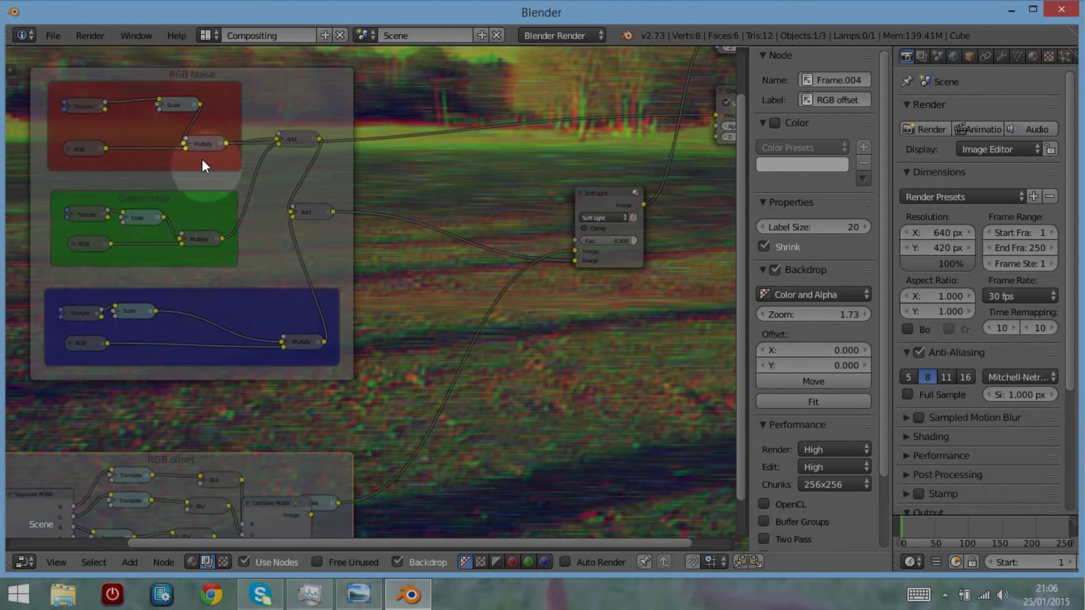
{"action": "left_click", "coordinate": [296, 138]}
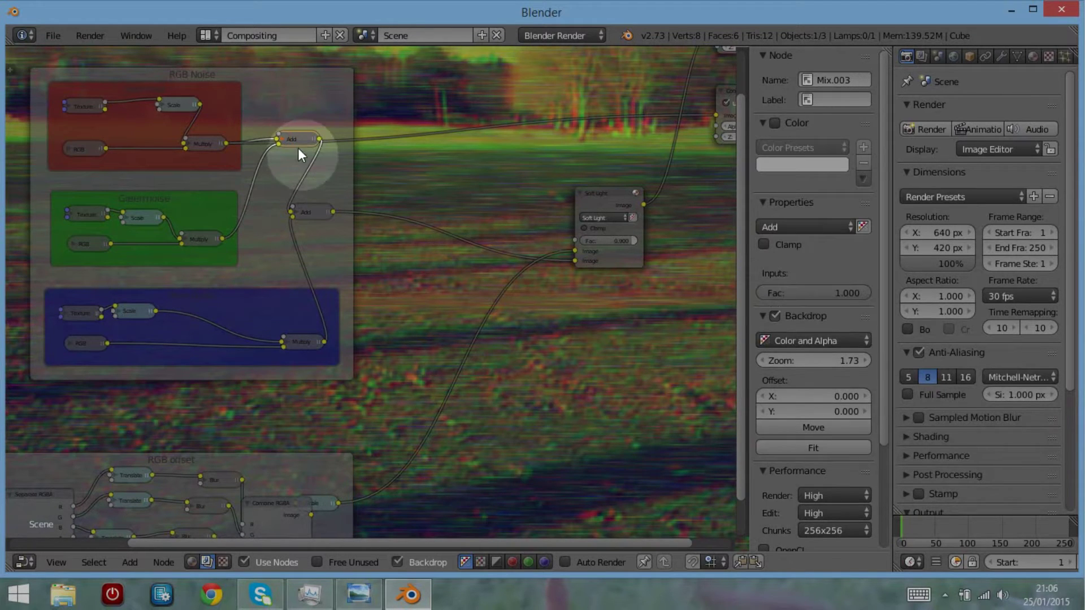
{"action": "left_click", "coordinate": [315, 212], "text": "shift"}
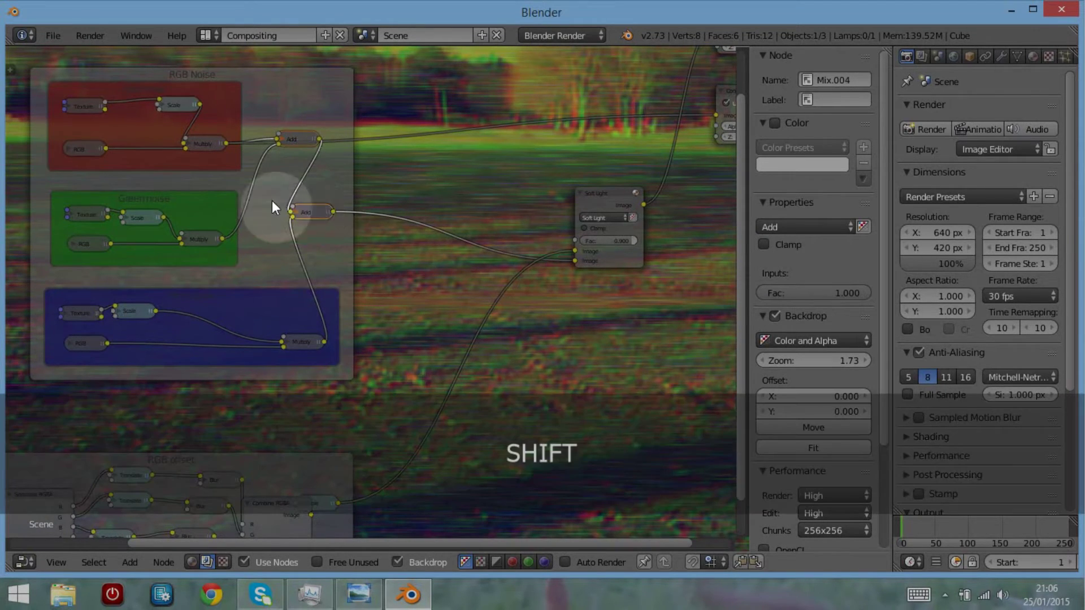
{"action": "key", "text": "shift+d"}
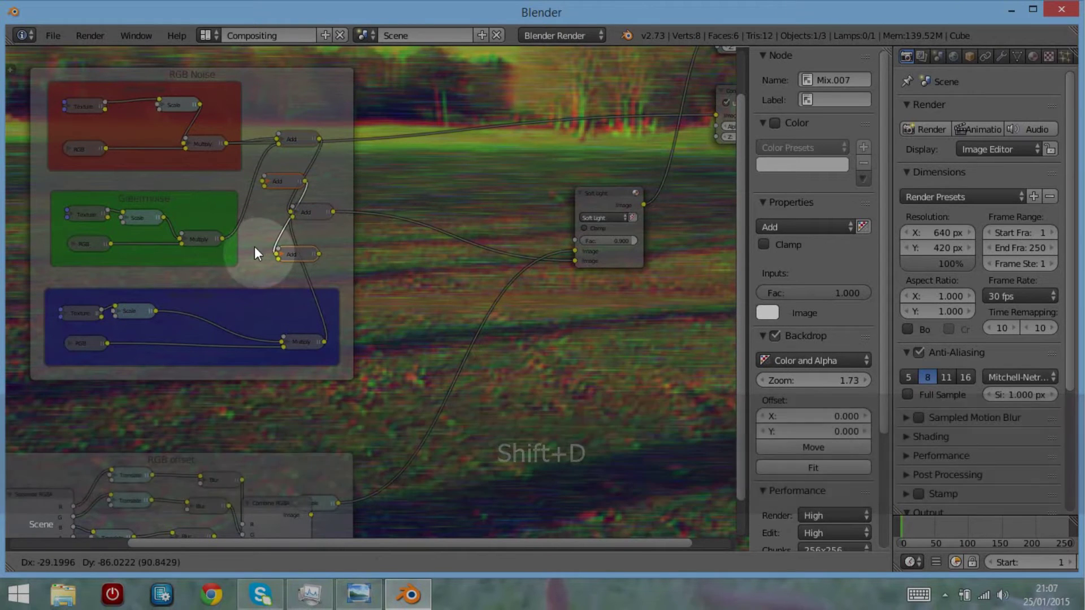
{"action": "left_click", "coordinate": [254, 253]}
{"action": "middle_click_drag", "start_coordinate": [324, 241], "coordinate": [375, 211]}
{"action": "left_click_drag", "start_coordinate": [370, 195], "coordinate": [420, 130]}
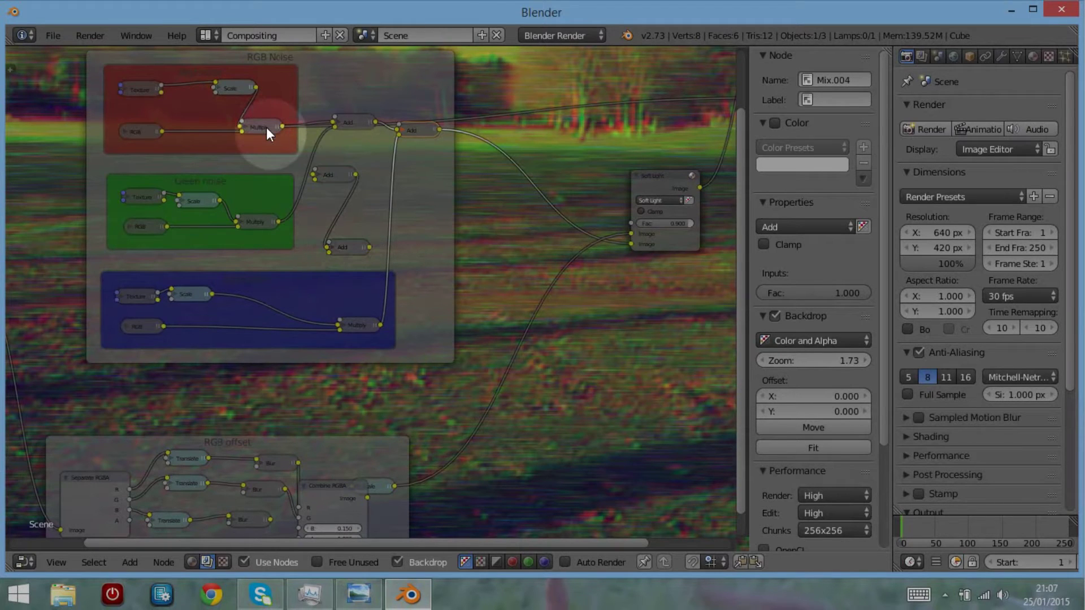
- Link the red, green and blue Scale outputs into the duplicated Add nodes, nudging the second duplicate slightly up and right
{"action": "left_click_drag", "start_coordinate": [256, 88], "coordinate": [313, 174]}
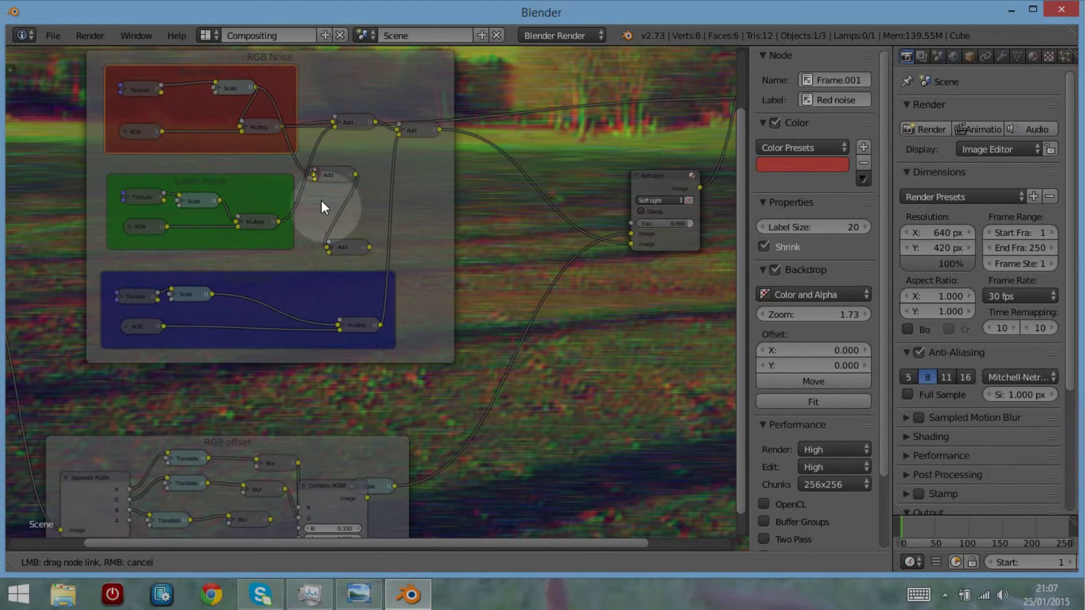
{"action": "left_click_drag", "start_coordinate": [221, 199], "coordinate": [317, 181]}
{"action": "left_click_drag", "start_coordinate": [350, 249], "coordinate": [364, 238]}
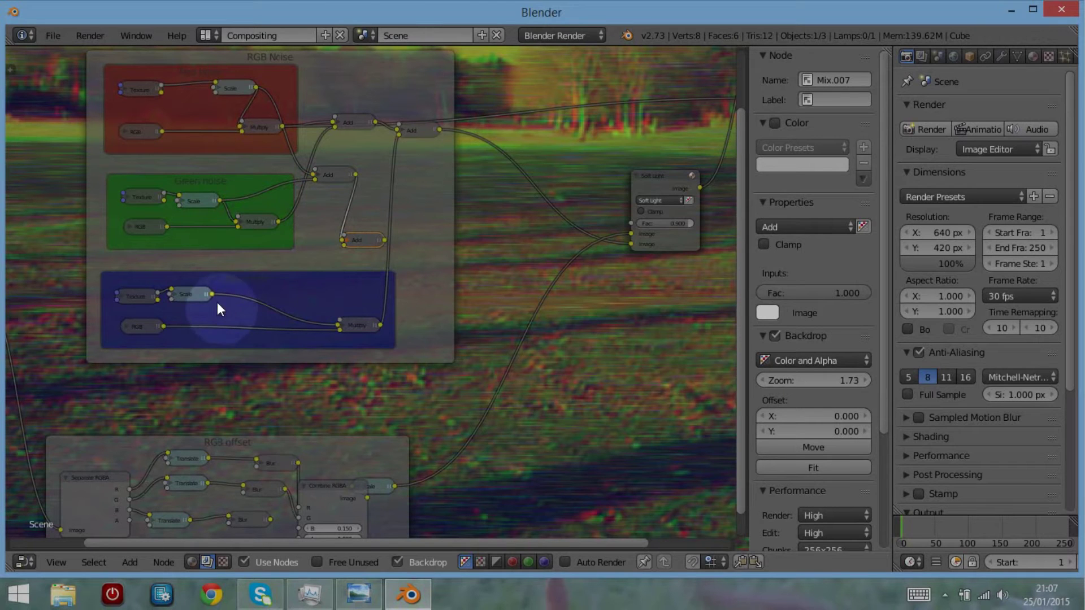
{"action": "left_click_drag", "start_coordinate": [212, 294], "coordinate": [351, 244]}
{"action": "key", "text": "ctrl+x"}
- Add a Displace node and place it below the Soft Light node
{"action": "key", "text": "shift+a"}
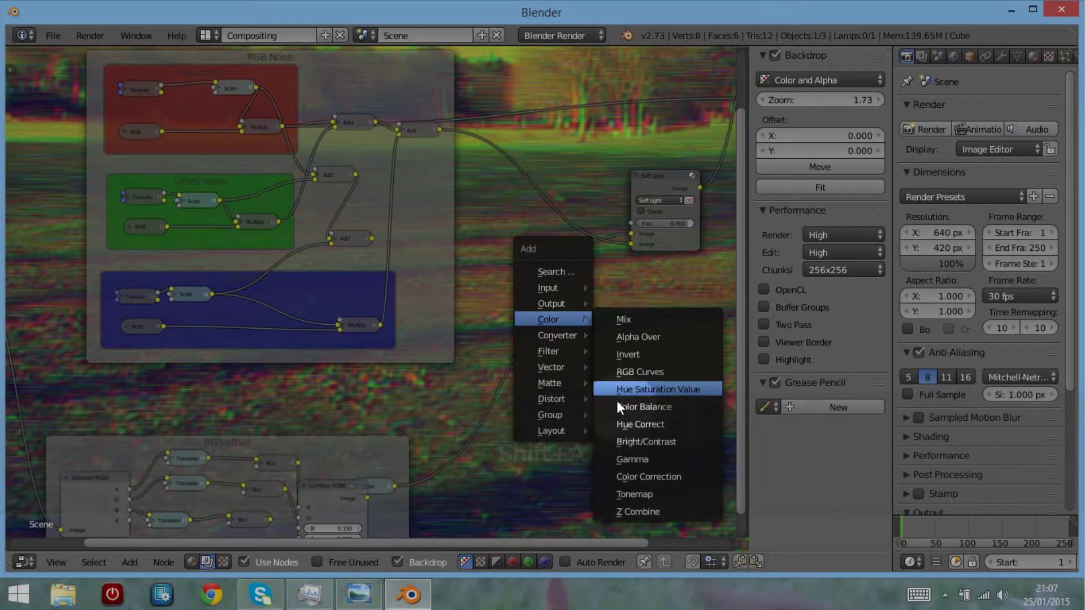
{"action": "mouse_move", "coordinate": [560, 365]}
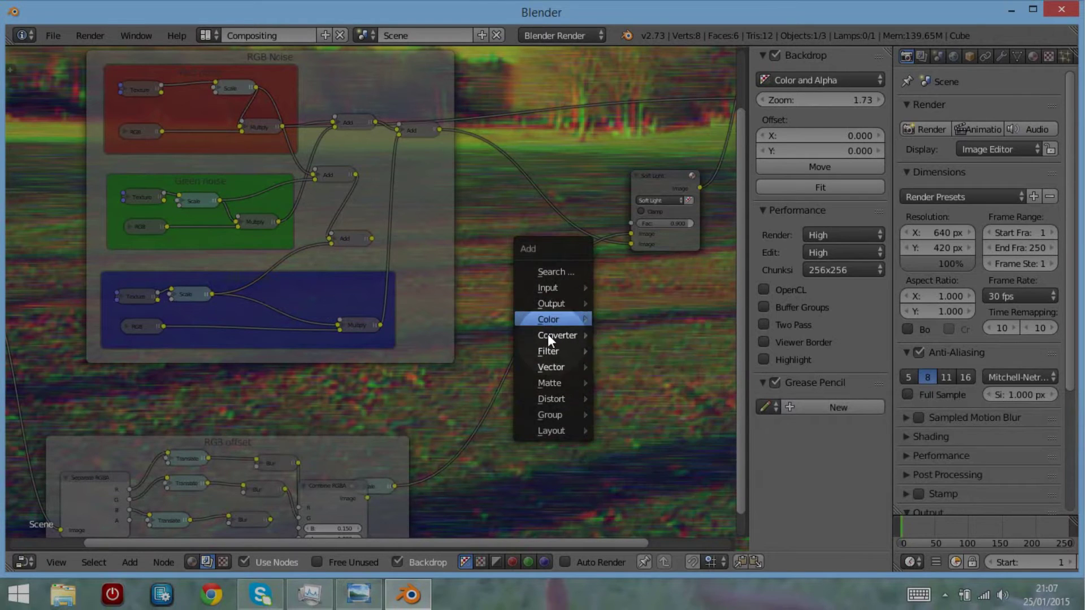
{"action": "mouse_move", "coordinate": [558, 399]}
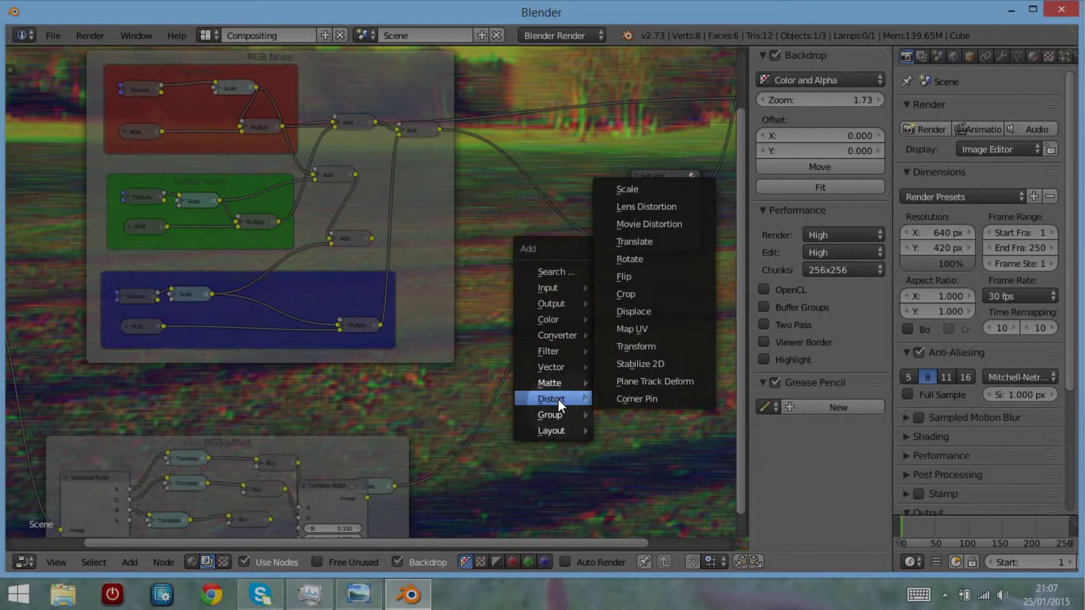
{"action": "left_click", "coordinate": [619, 311]}
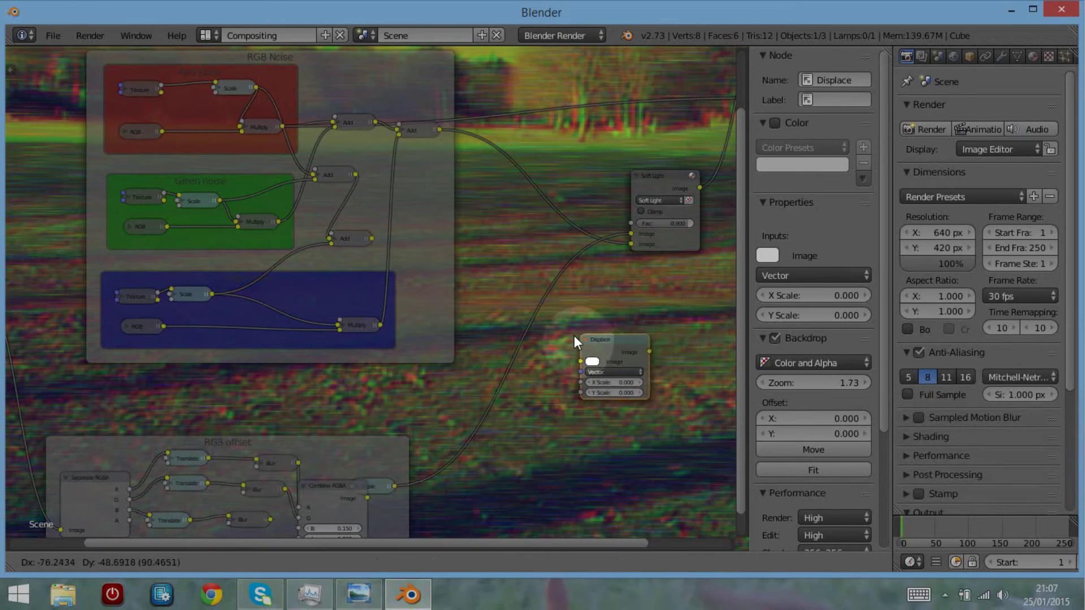
{"action": "left_click", "coordinate": [549, 334]}
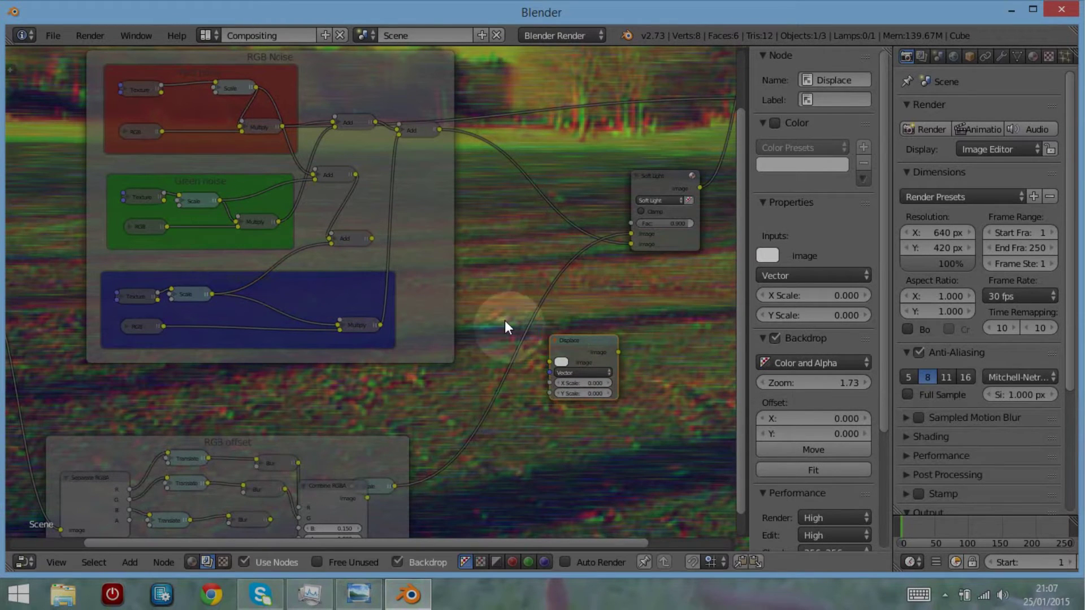
- Preview the second duplicated Add node, link its output to the Displace node's Vector input, and view the Displace node in the backdrop
{"action": "key", "text": "ctrl"}
{"action": "left_click", "coordinate": [360, 240], "text": "ctrl"}
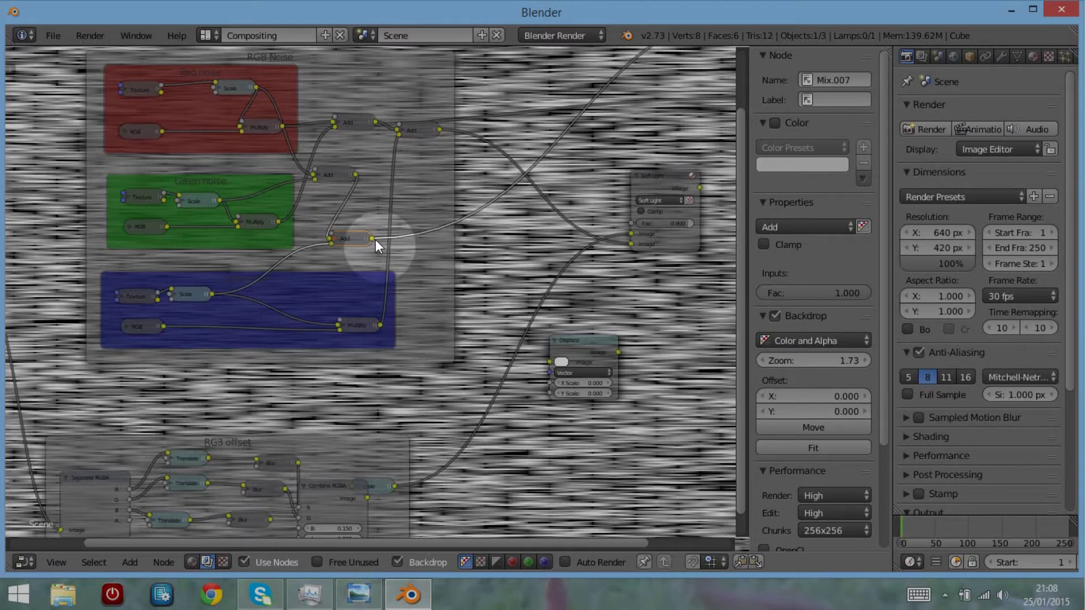
{"action": "left_click_drag", "start_coordinate": [372, 238], "coordinate": [548, 368]}
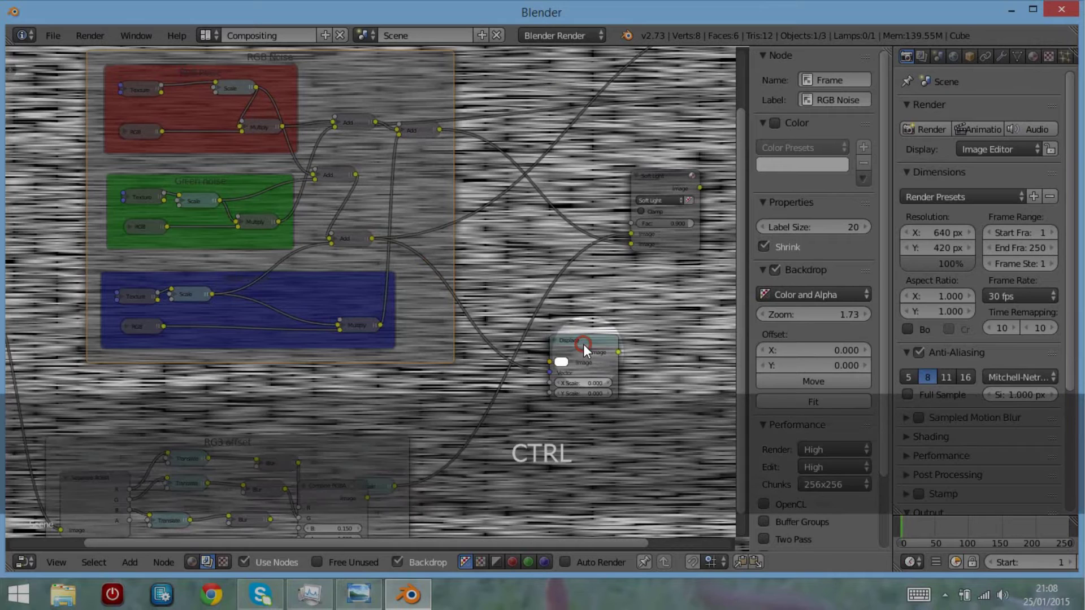
{"action": "left_click", "coordinate": [583, 344], "text": "ctrl+shift"}
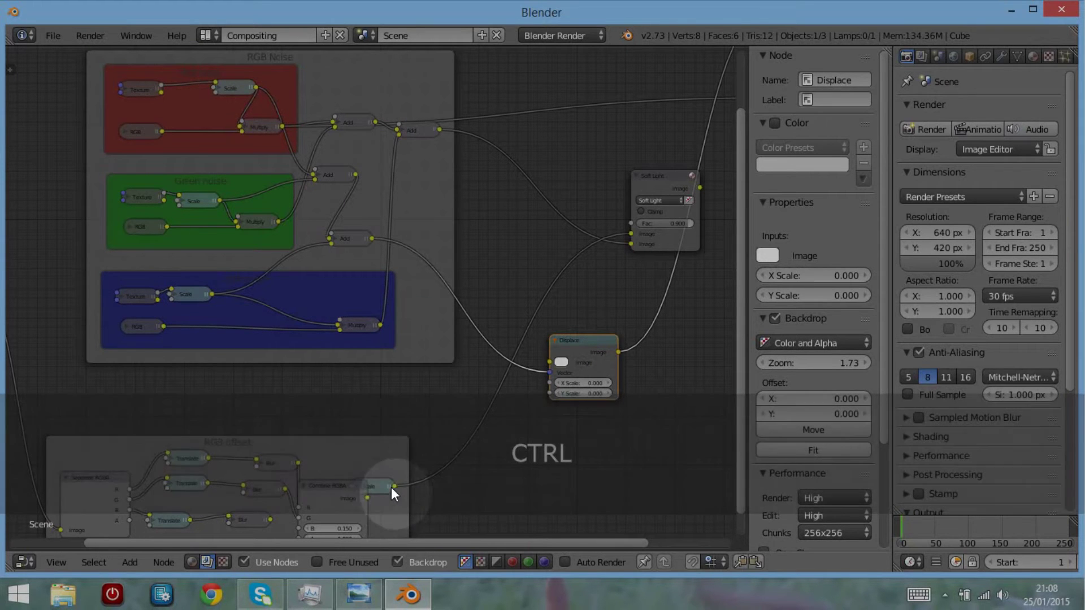
- Route the RGB offset frame's Scale output through the Displace node into the Soft Light node's upper Image input, and preview the Soft Light result
{"action": "left_click_drag", "start_coordinate": [396, 486], "coordinate": [551, 358]}
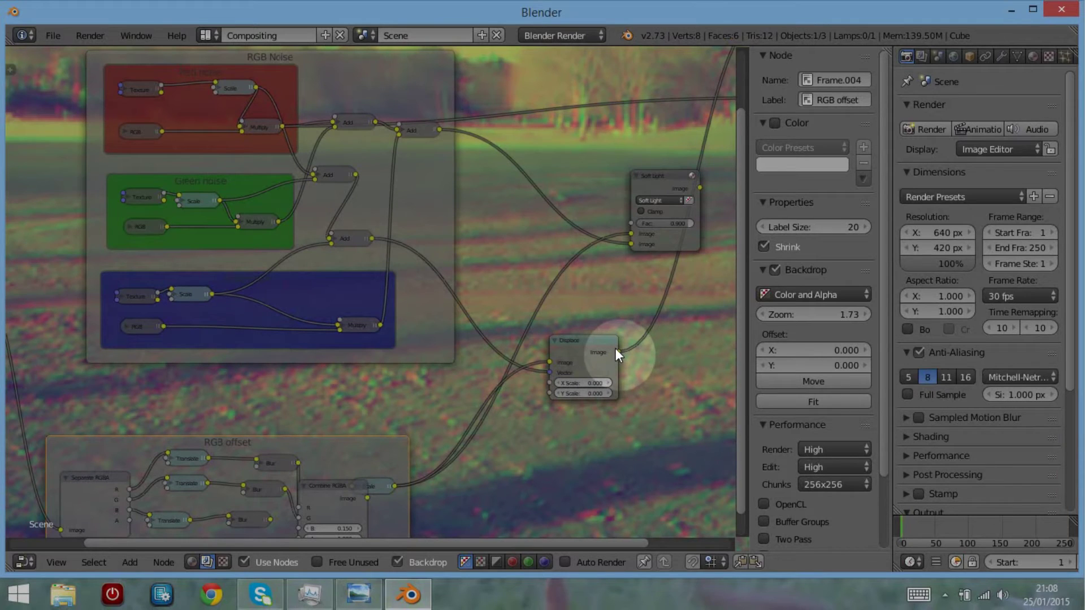
{"action": "left_click_drag", "start_coordinate": [619, 353], "coordinate": [630, 233]}
{"action": "left_click_drag", "start_coordinate": [588, 341], "coordinate": [560, 340]}
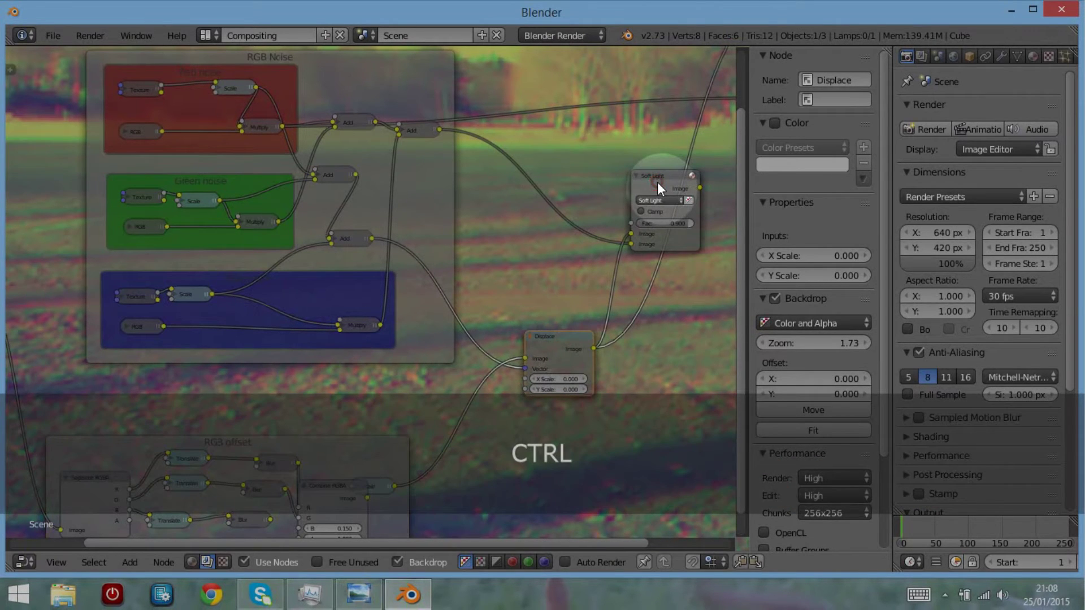
{"action": "left_click", "coordinate": [657, 182], "text": "ctrl+shift"}
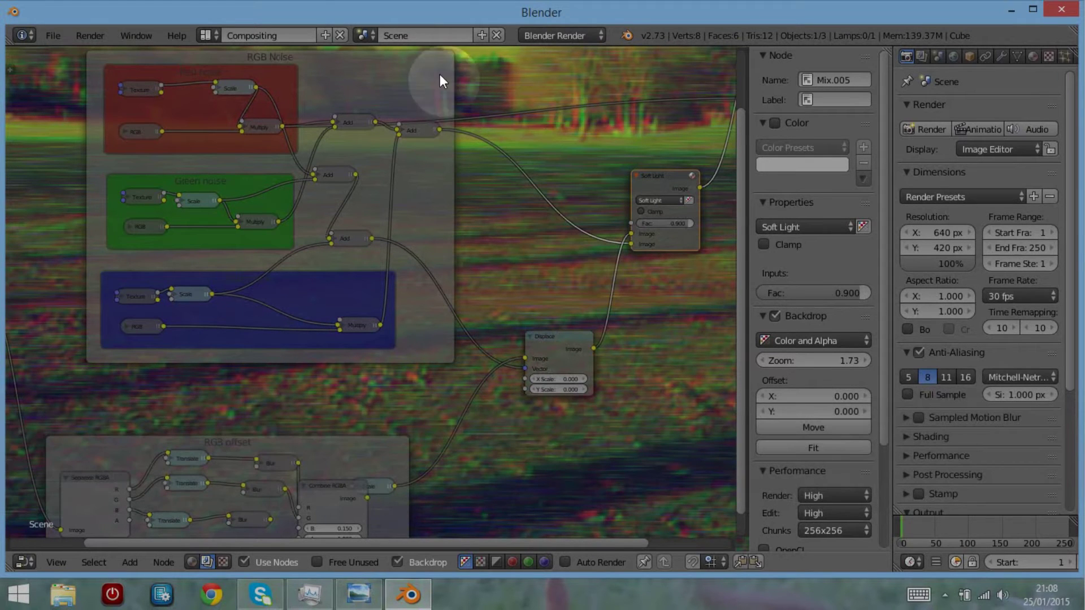
- Move the RGB Noise frame down and left, and set the Displace node's X Scale to 3.4 and Y Scale to 1.5
{"action": "left_click_drag", "start_coordinate": [321, 96], "coordinate": [262, 154]}
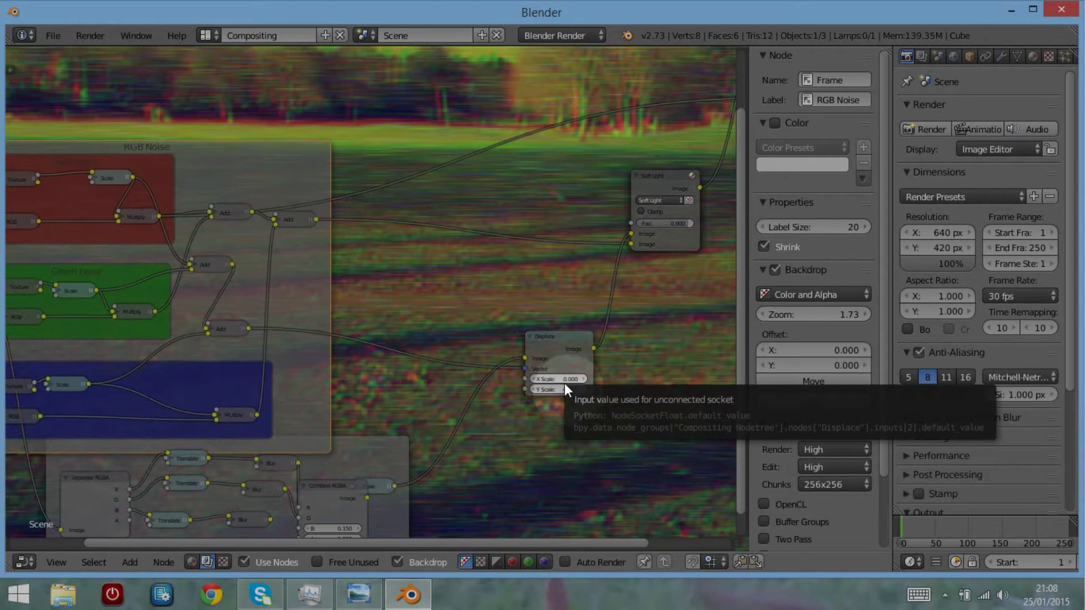
{"action": "left_click_drag", "start_coordinate": [563, 381], "coordinate": [571, 381]}
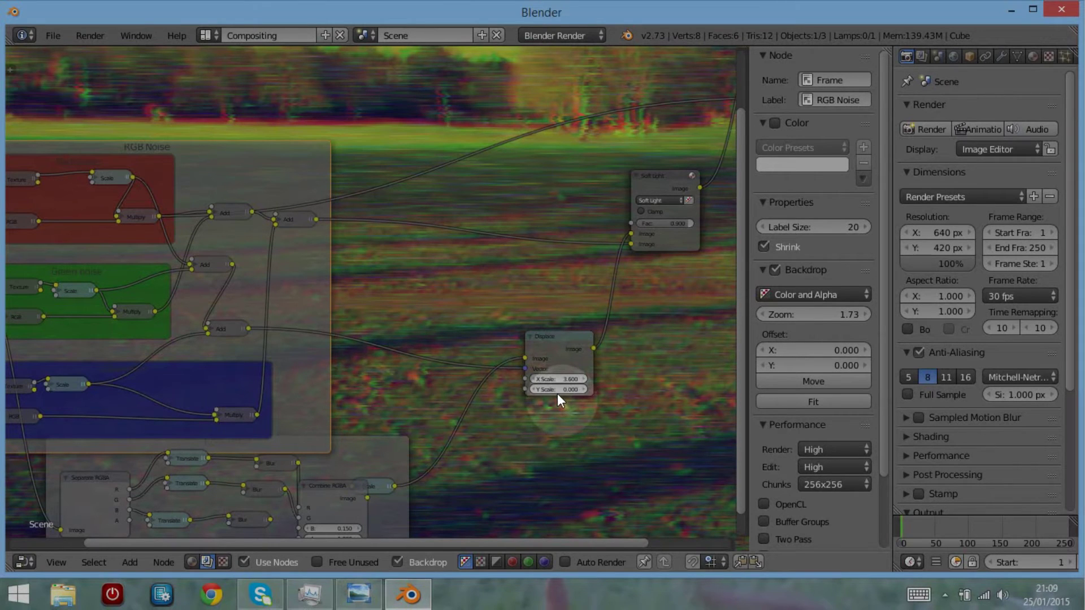
{"action": "mouse_move", "coordinate": [556, 390]}
{"action": "left_mouse_down"}
{"action": "mouse_move", "coordinate": [576, 390]}
{"action": "mouse_move", "coordinate": [552, 379]}
{"action": "left_mouse_up"}
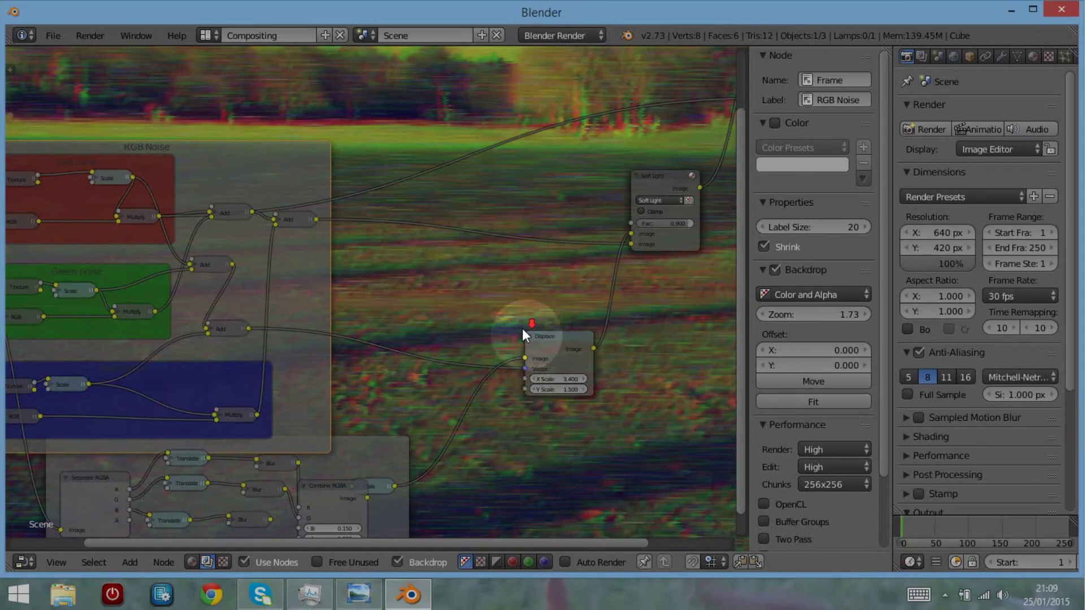
- Shrink the backdrop to zoom 1.00 so the whole composited image fits behind the nodes
{"action": "scroll", "coordinate": [520, 331], "scroll_direction": "down", "scroll_amount": 4}
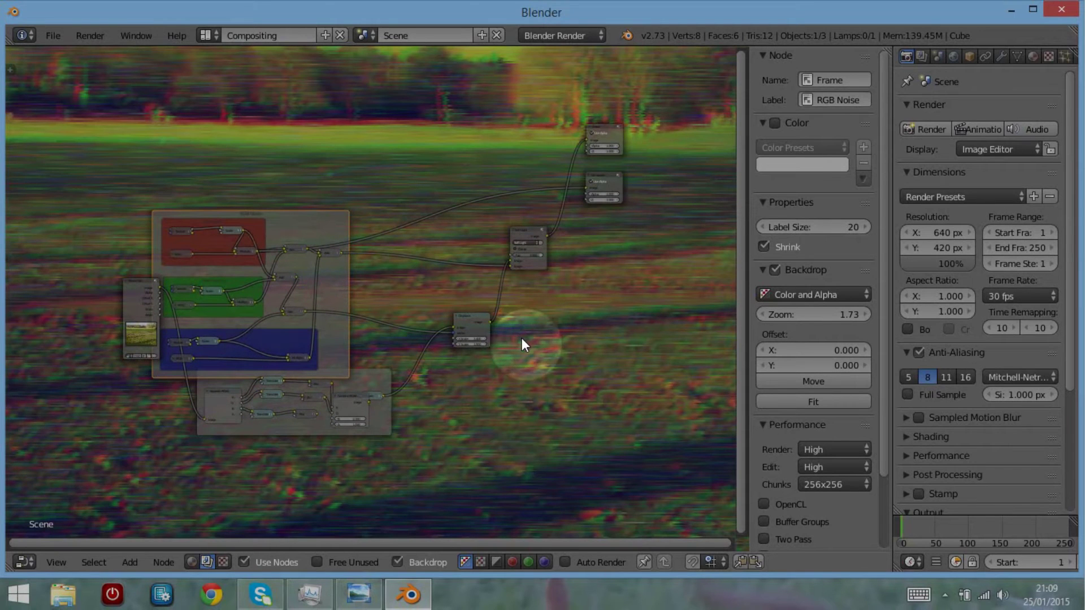
{"action": "key", "text": "v"}
{"action": "key", "text": "v"}
{"action": "key", "text": "v"}
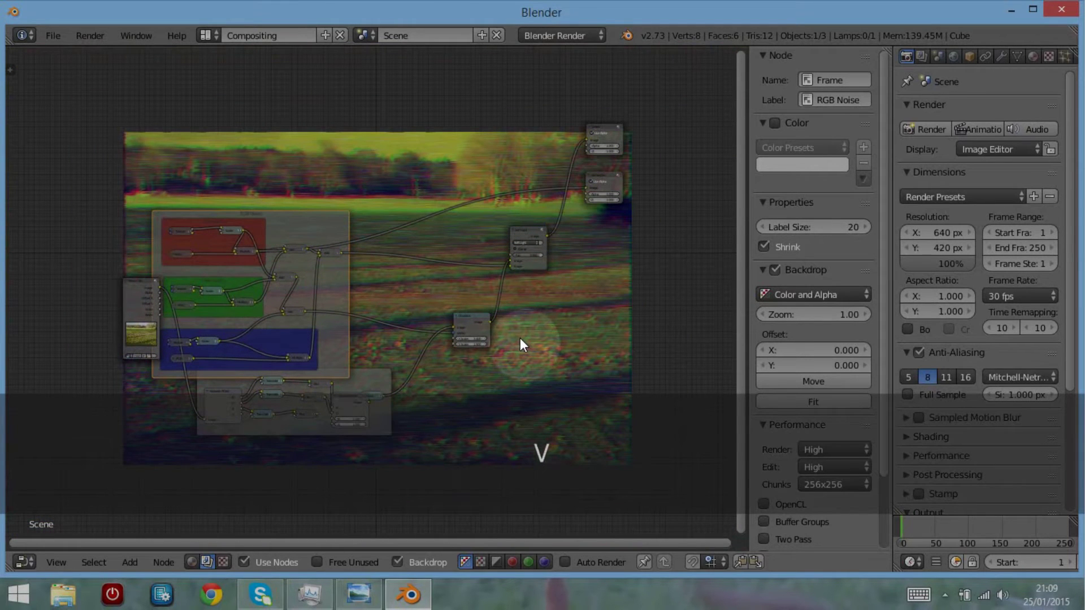
- Scrub the timeline to around frame 60 and back to the start to check the effect on different frames
{"action": "left_click", "coordinate": [913, 534]}
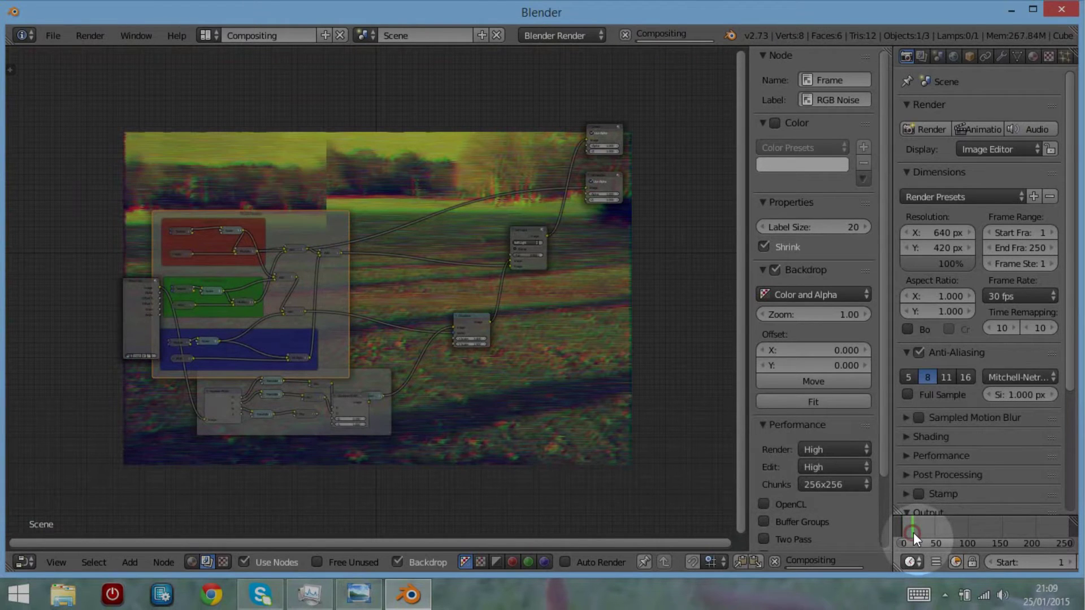
{"action": "left_click_drag", "start_coordinate": [913, 533], "coordinate": [927, 530]}
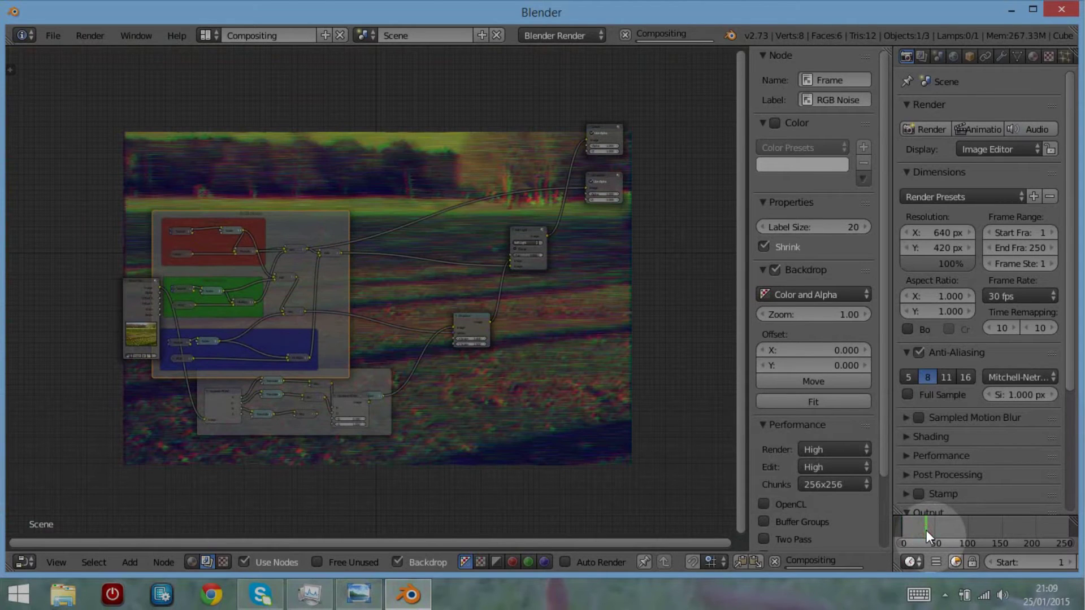
{"action": "left_click", "coordinate": [943, 528]}
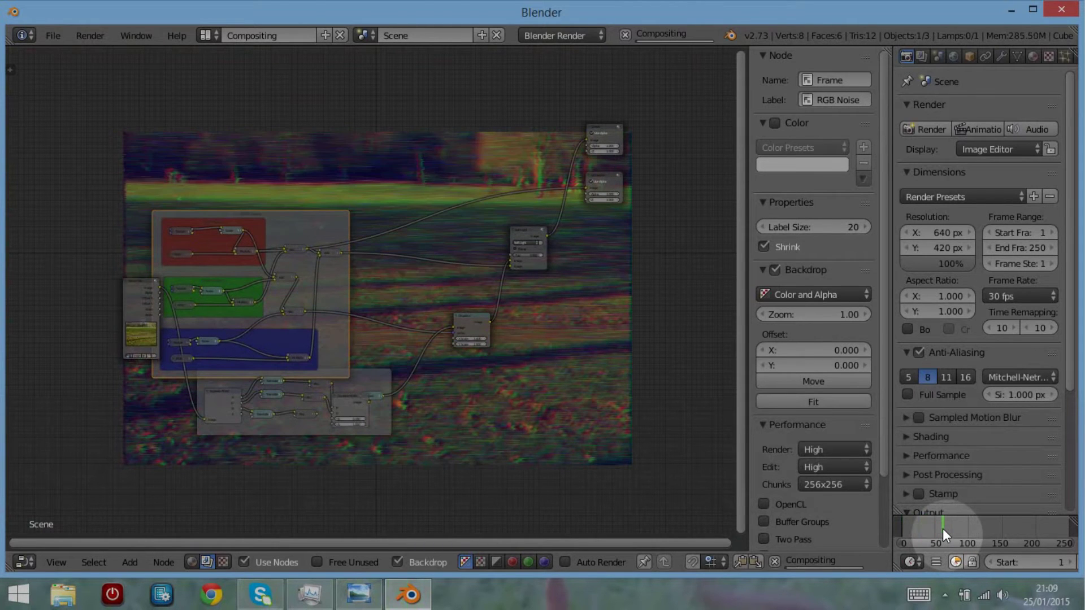
{"action": "left_click_drag", "start_coordinate": [940, 527], "coordinate": [904, 530]}
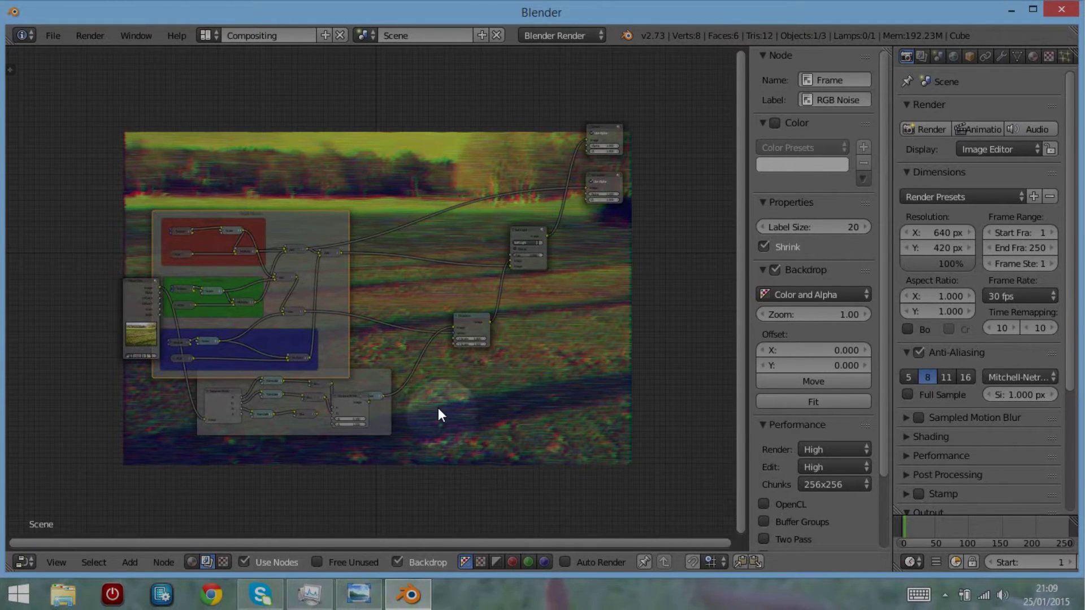
- Move the Soft Light and Displace nodes left, closer to the RGB Noise and RGB offset frames
{"action": "scroll", "coordinate": [440, 410], "scroll_direction": "up", "scroll_amount": 2}
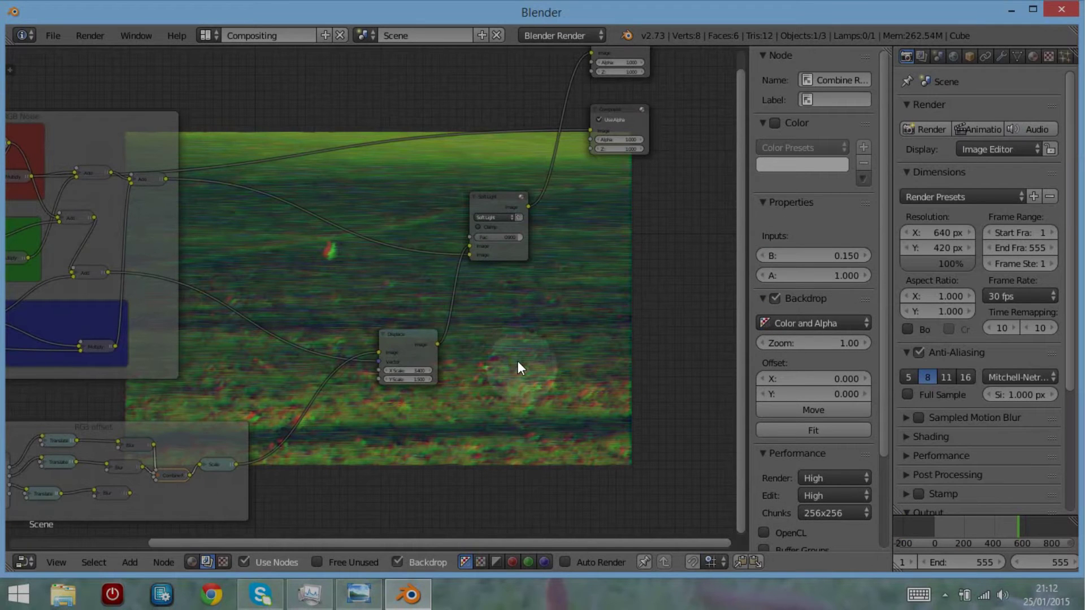
{"action": "left_click", "coordinate": [488, 199]}
{"action": "left_click_drag", "start_coordinate": [428, 204], "coordinate": [340, 161]}
{"action": "left_click_drag", "start_coordinate": [399, 335], "coordinate": [289, 332]}
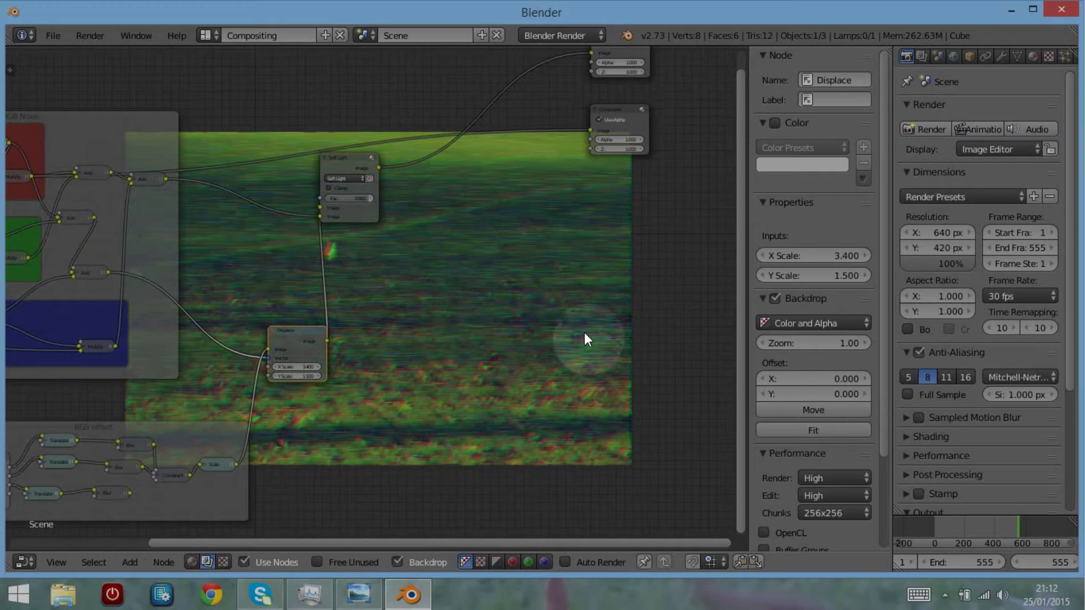
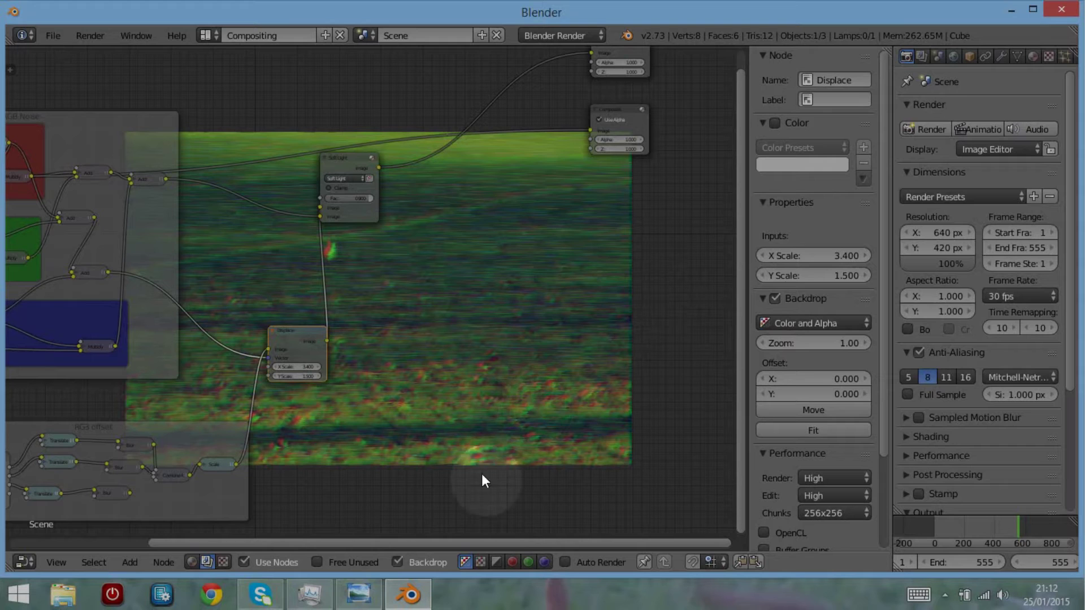
- Add a new Frame node in the empty area to the right of the RGB offset frame
{"action": "left_click", "coordinate": [137, 560]}
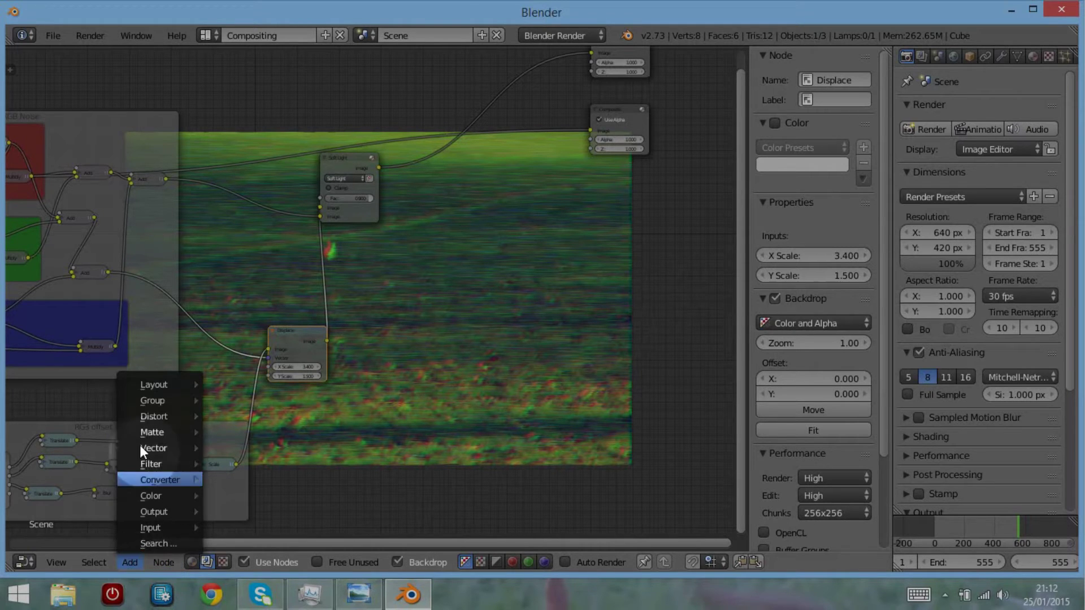
{"action": "mouse_move", "coordinate": [141, 381]}
{"action": "left_click", "coordinate": [243, 384]}
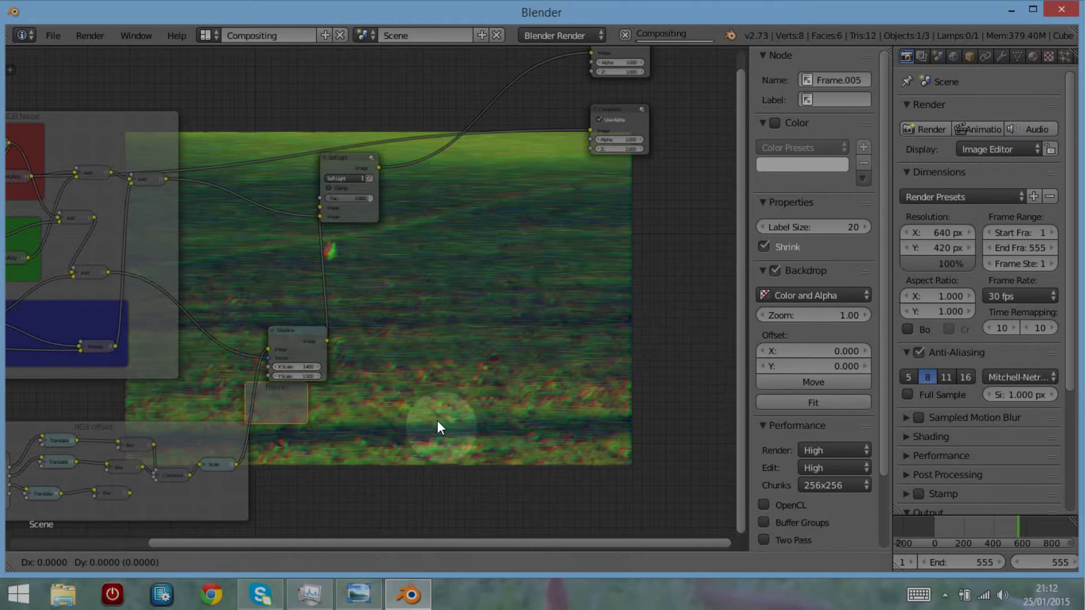
{"action": "left_click", "coordinate": [487, 428]}
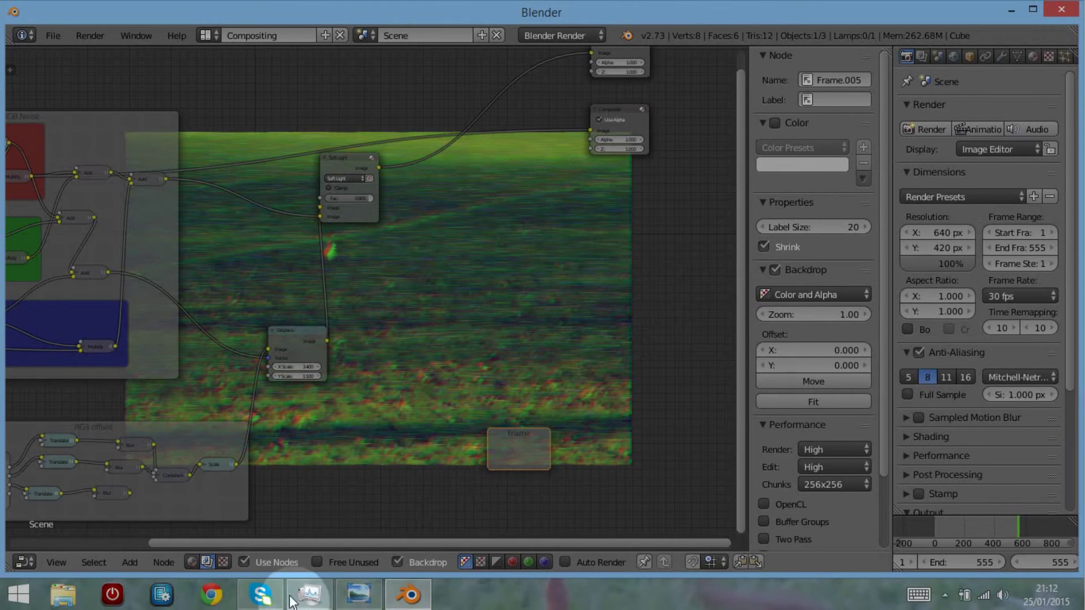
- Add a Texture input node and place it inside the new empty frame
{"action": "left_click", "coordinate": [128, 563]}
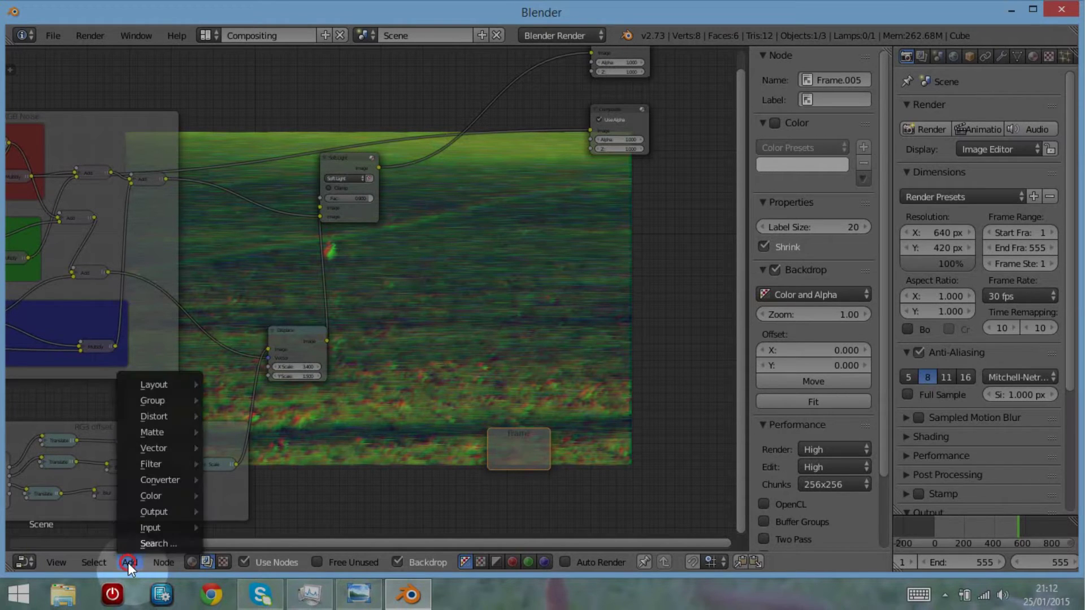
{"action": "mouse_move", "coordinate": [151, 509]}
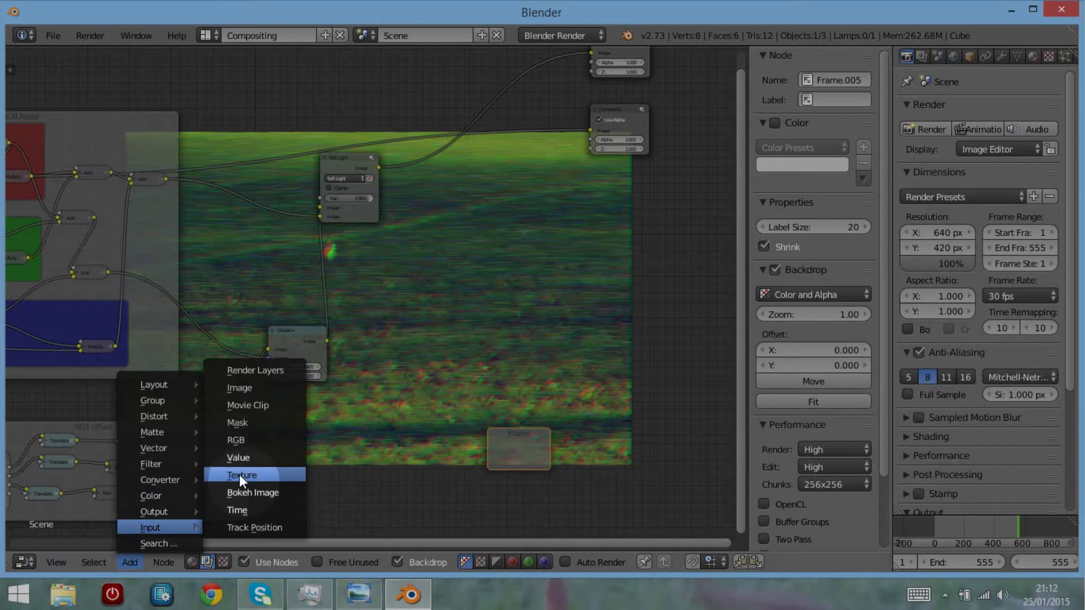
{"action": "left_click", "coordinate": [239, 474]}
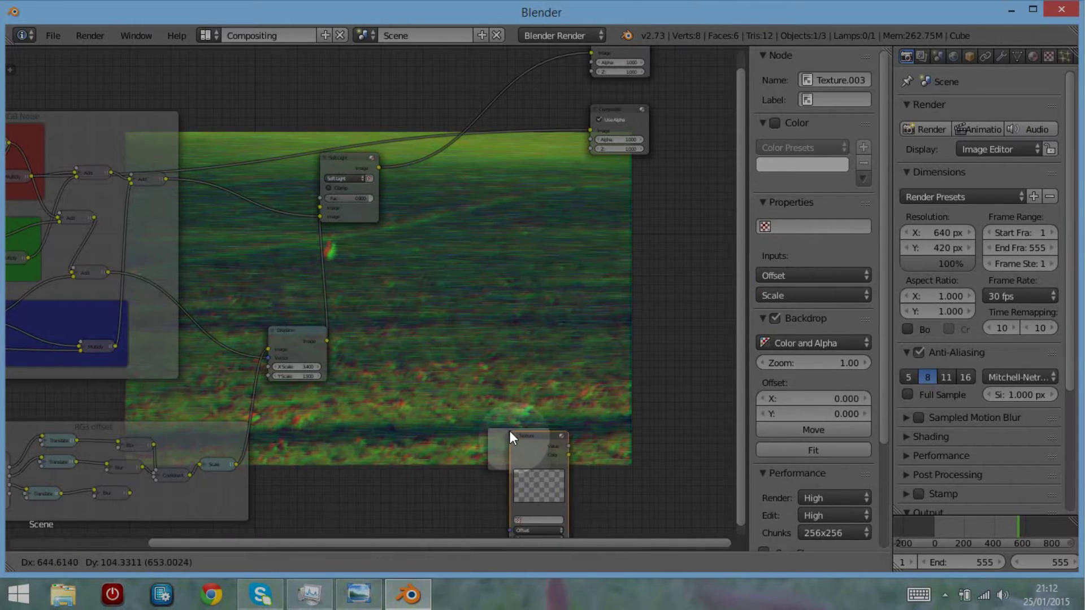
{"action": "left_click", "coordinate": [494, 429]}
{"action": "left_click_drag", "start_coordinate": [524, 442], "coordinate": [508, 470]}
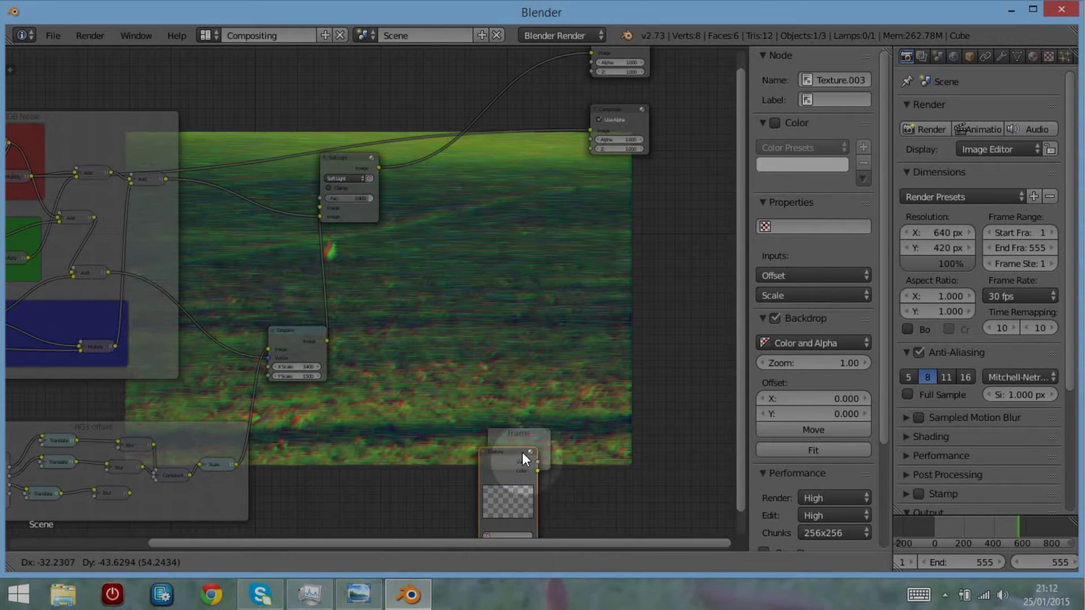
{"action": "left_click", "coordinate": [521, 451]}
{"action": "middle_click_drag", "start_coordinate": [517, 450], "coordinate": [486, 314]}
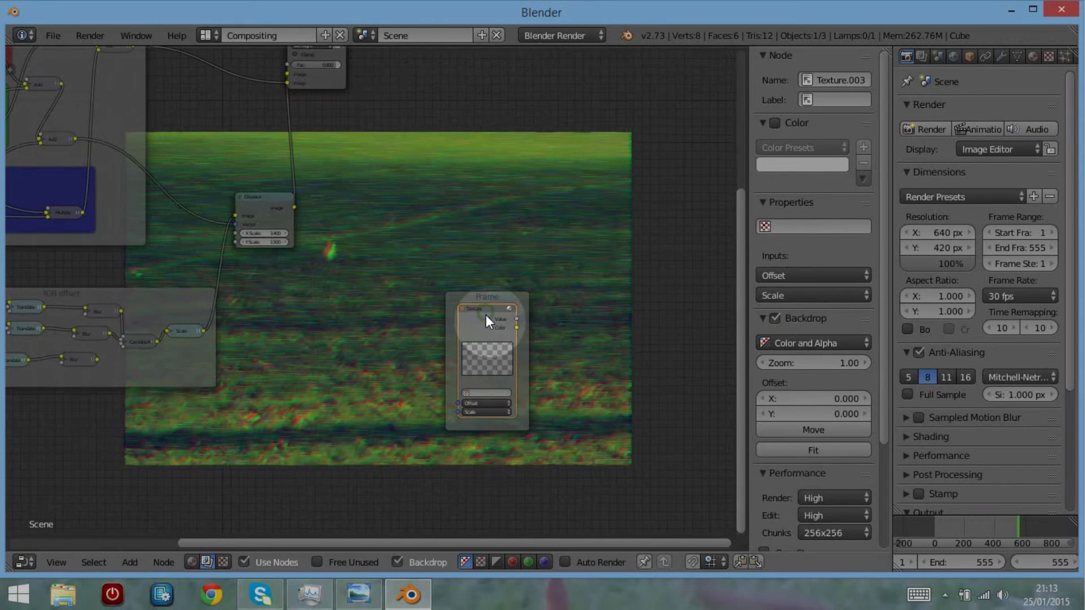
- Duplicate the Texture node and place the copy directly below the original within the same frame
{"action": "key", "text": "shift+d"}
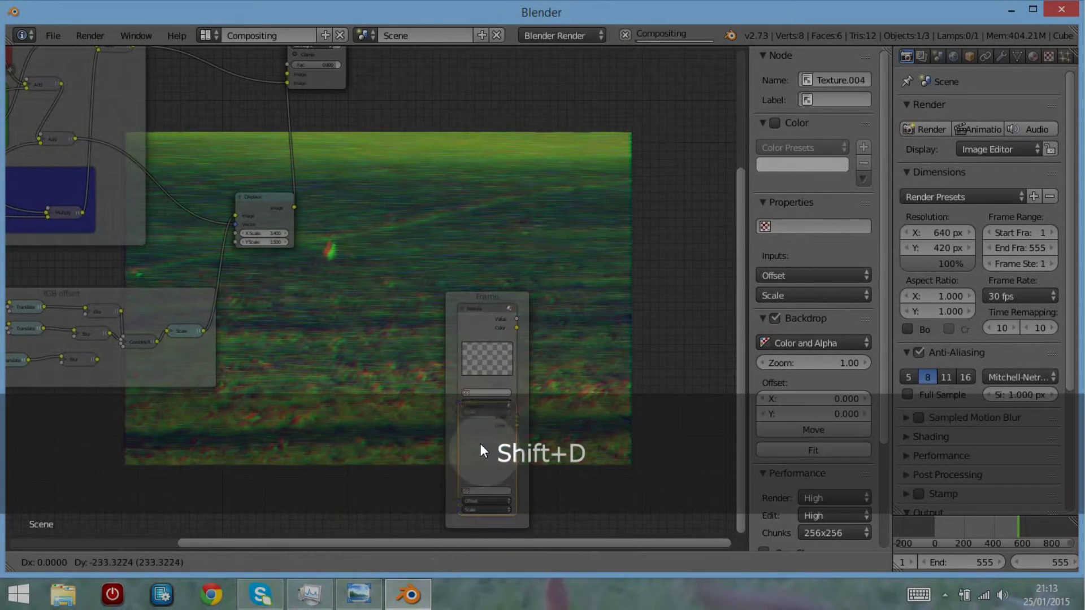
{"action": "left_click", "coordinate": [480, 445]}
{"action": "middle_click_drag", "start_coordinate": [653, 310], "coordinate": [647, 296]}
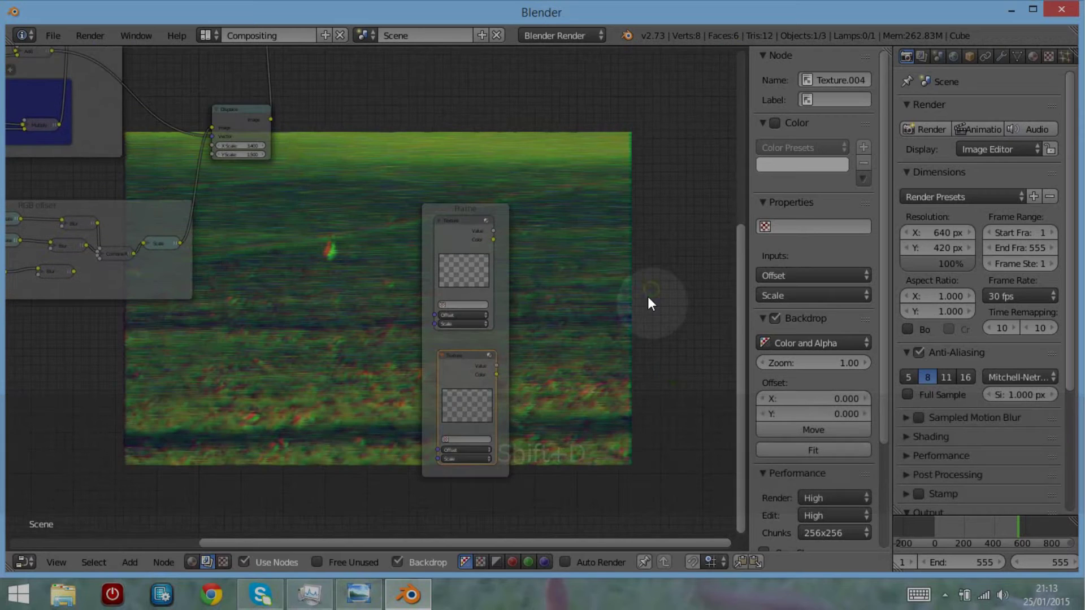
- Assign the existing noise texture to both Texture nodes in the new frame, the lower one first
{"action": "left_click", "coordinate": [446, 439]}
{"action": "left_click", "coordinate": [464, 454]}
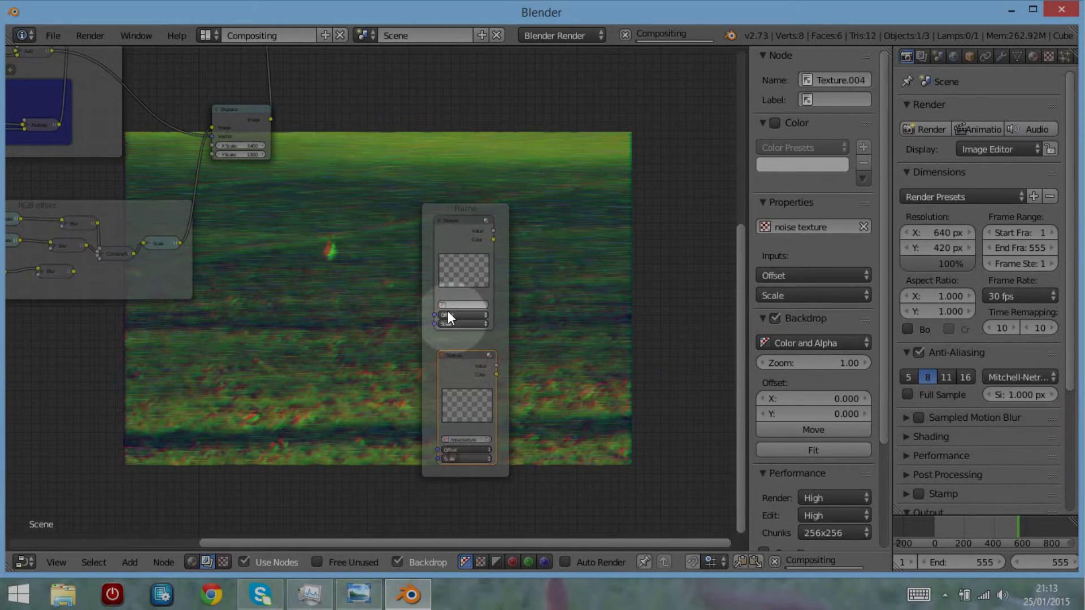
{"action": "left_click", "coordinate": [442, 304]}
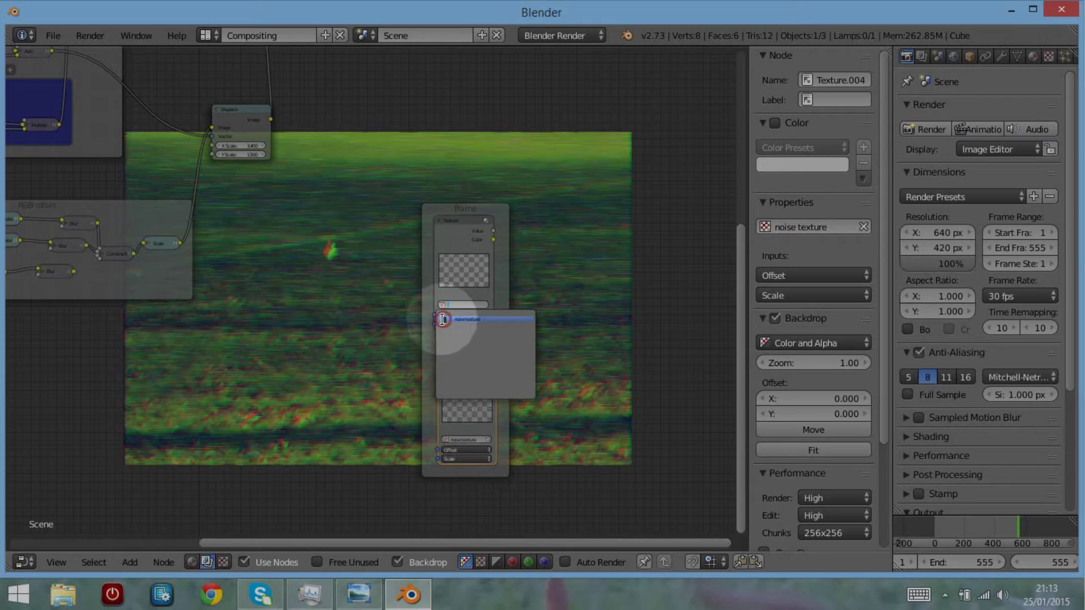
{"action": "left_click", "coordinate": [444, 319]}
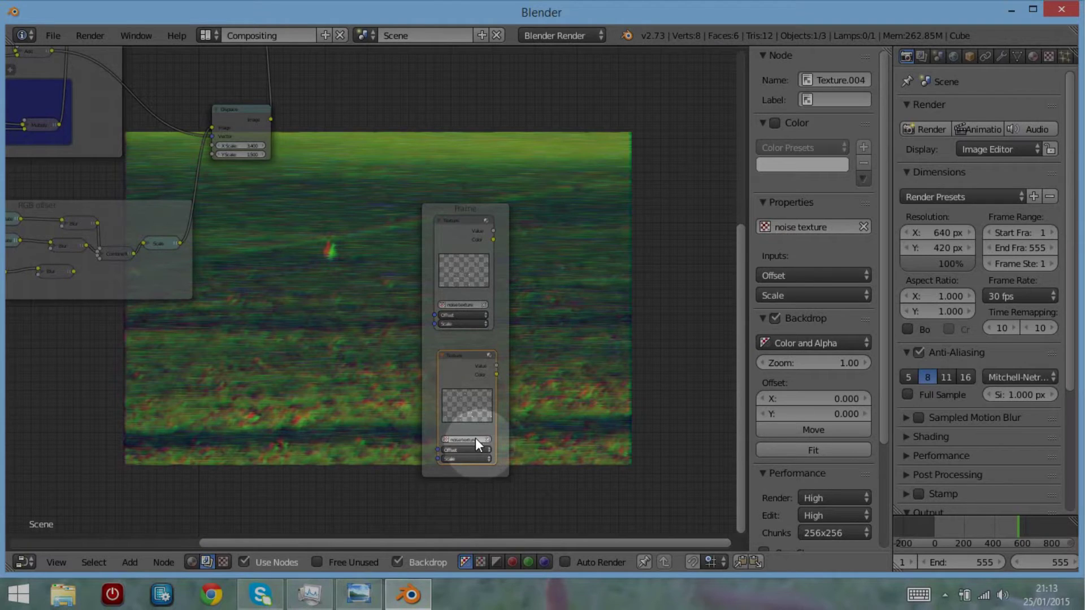
- Add a Scale distort node beside the upper Texture node in the new frame
{"action": "left_click", "coordinate": [129, 562]}
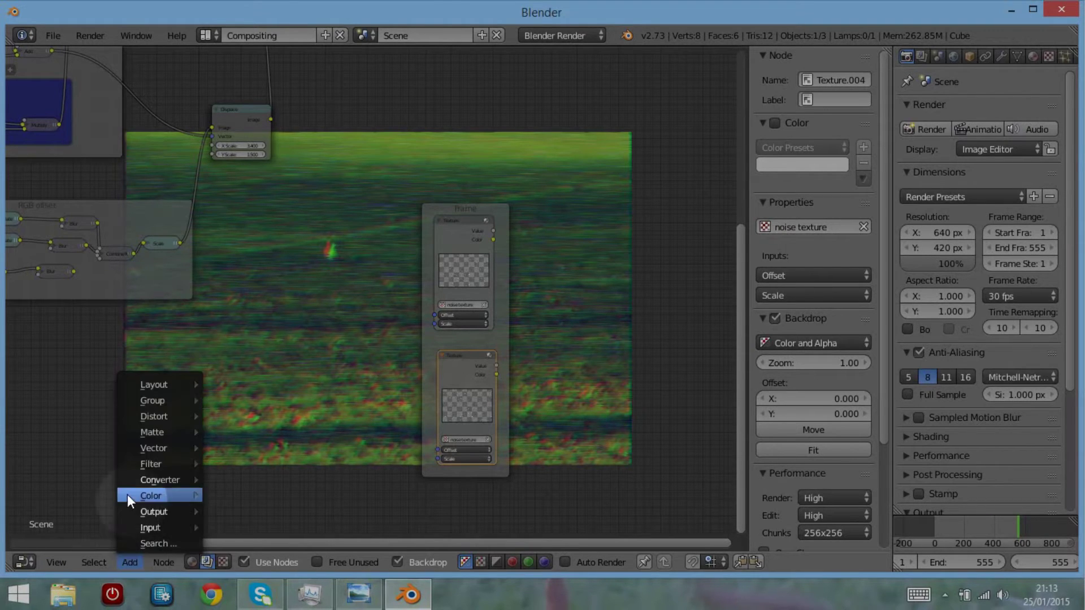
{"action": "mouse_move", "coordinate": [133, 492]}
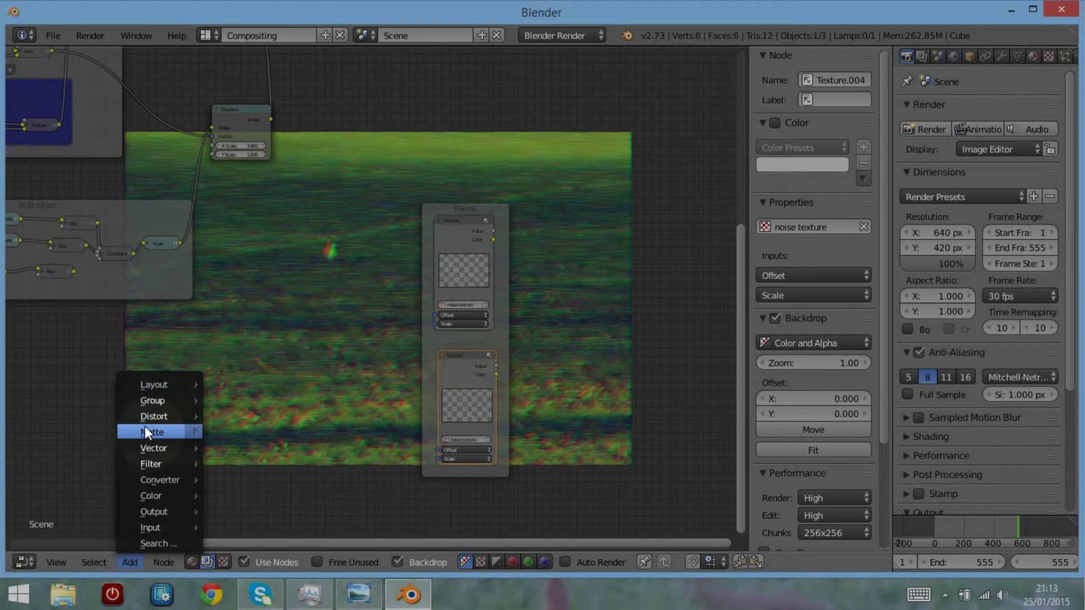
{"action": "mouse_move", "coordinate": [147, 415]}
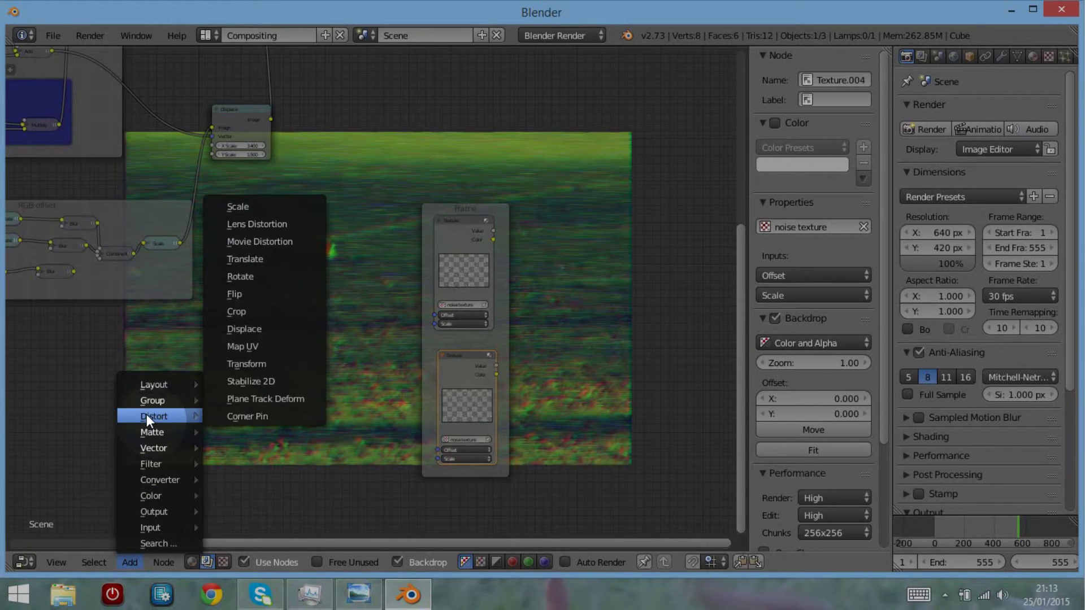
{"action": "left_click", "coordinate": [274, 207]}
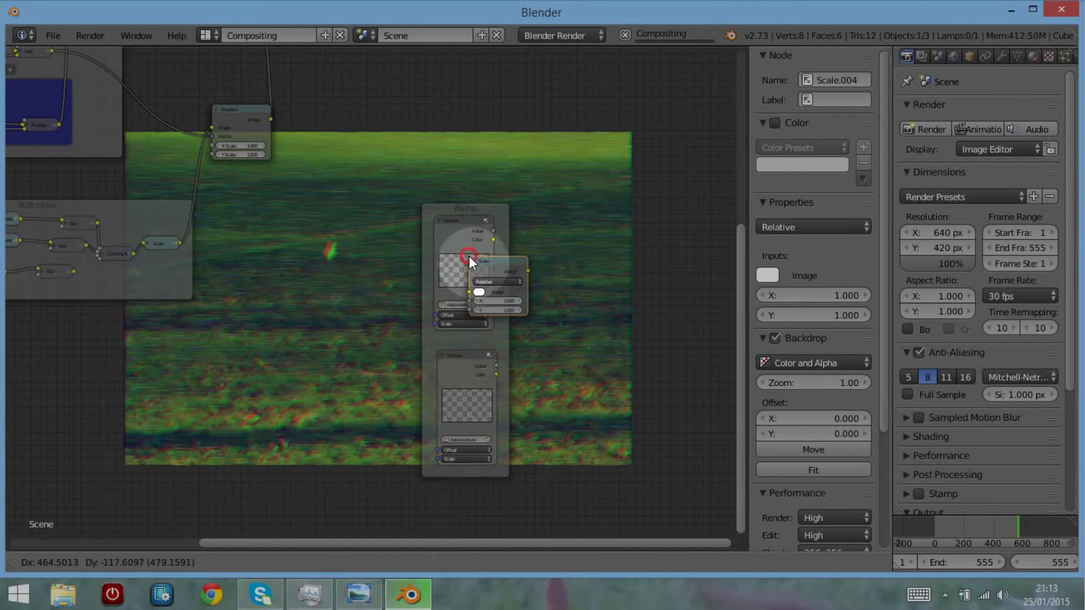
- Place the new Scale node beside the upper Texture node, feed it the texture's Value output and preview its result
{"action": "left_click", "coordinate": [493, 260]}
{"action": "left_click_drag", "start_coordinate": [493, 261], "coordinate": [586, 223]}
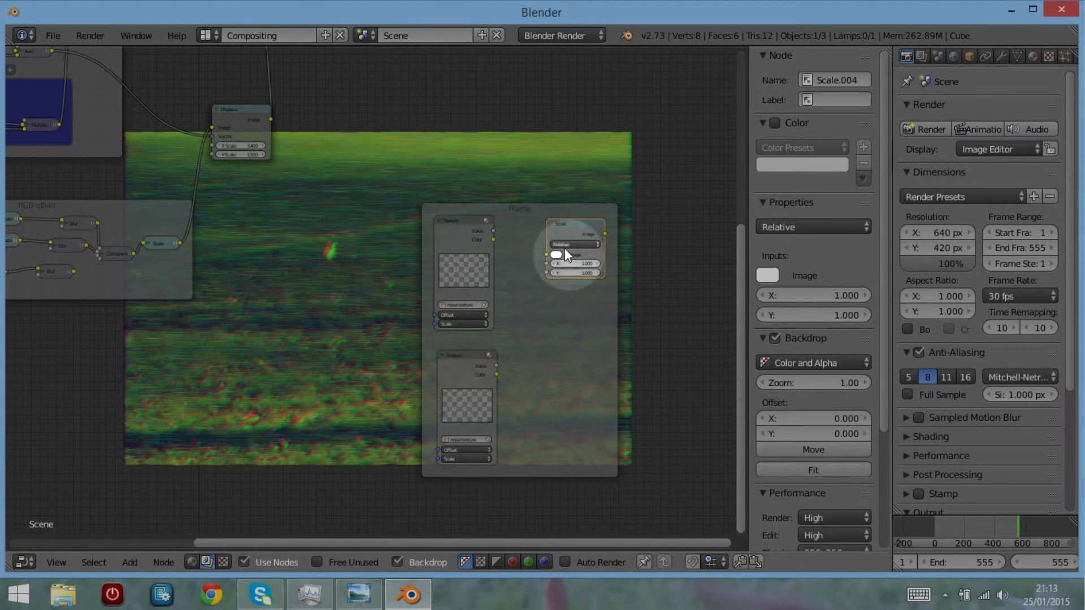
{"action": "left_click_drag", "start_coordinate": [493, 231], "coordinate": [547, 255]}
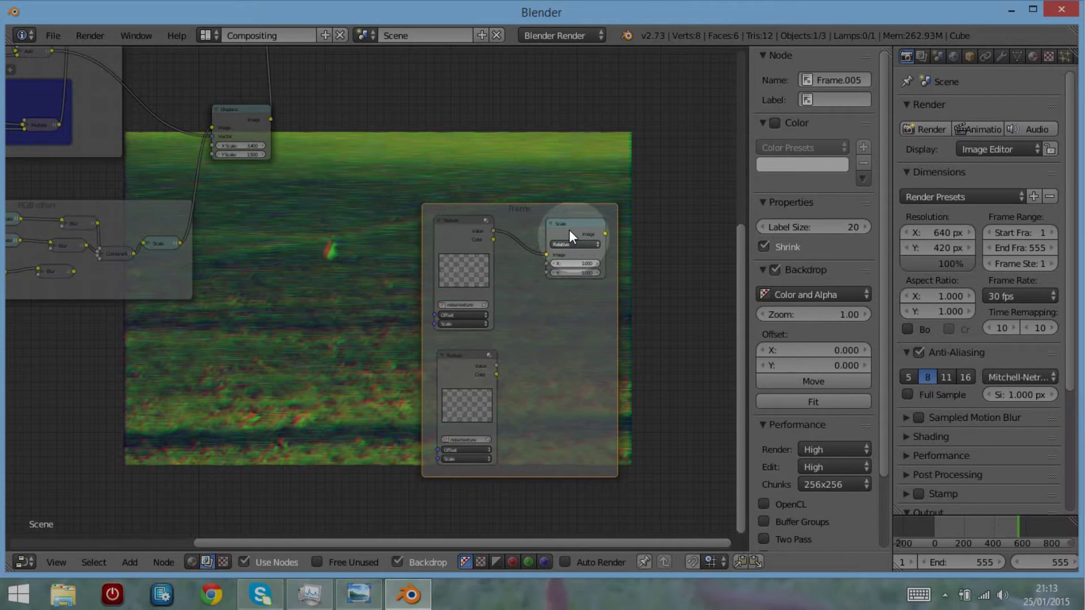
{"action": "left_click", "coordinate": [569, 229], "text": "ctrl+shift"}
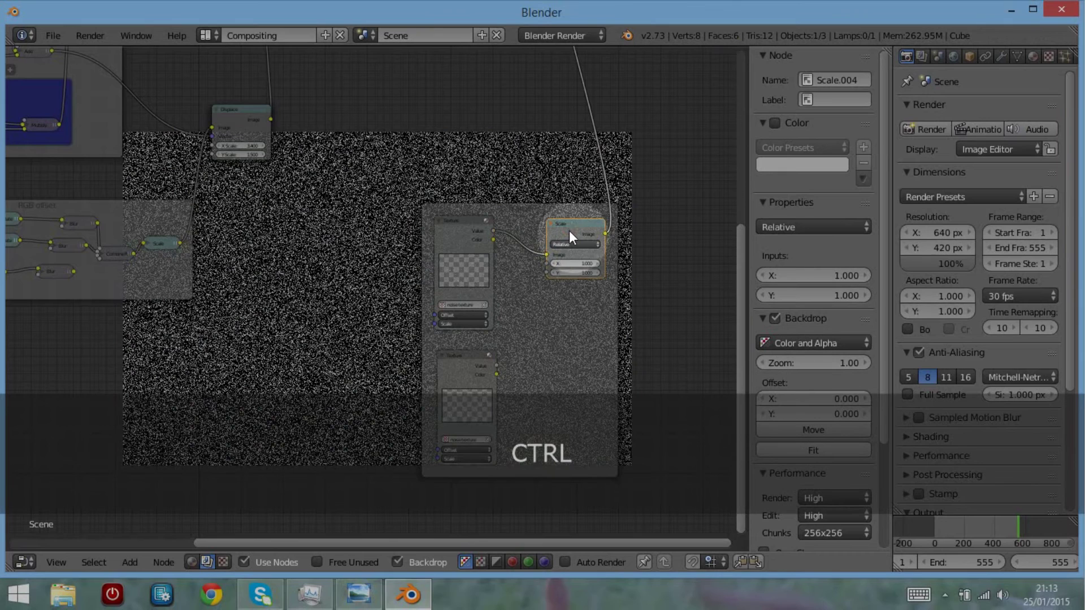
- Set the upper Scale node's Y to 0.02 and X to about 20.7, keeping its space as Relative
{"action": "scroll", "coordinate": [575, 276], "scroll_direction": "up", "scroll_amount": 2}
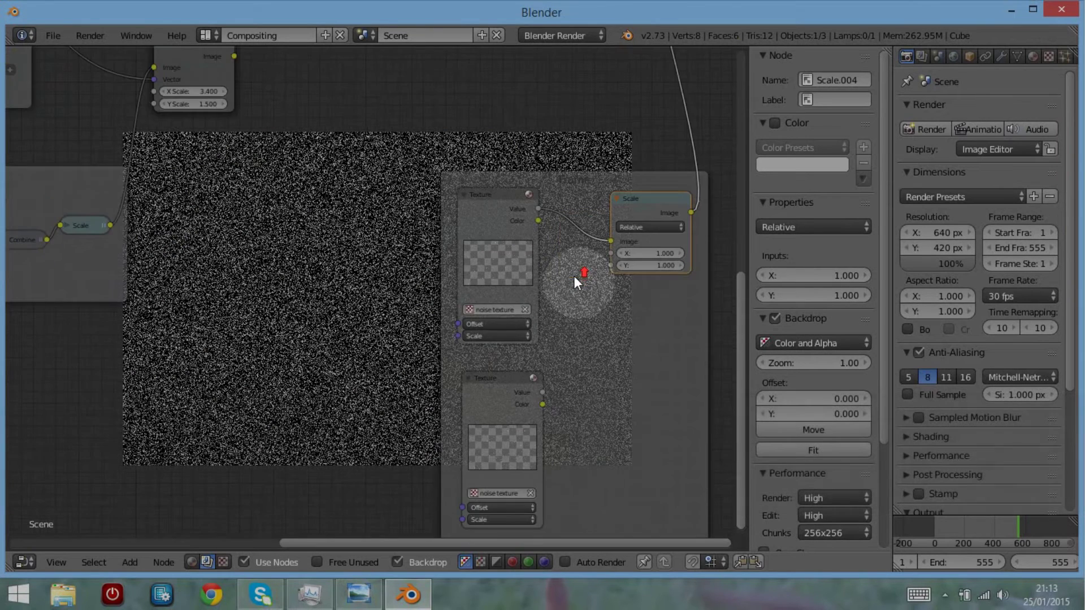
{"action": "middle_click_drag", "start_coordinate": [610, 300], "coordinate": [510, 272]}
{"action": "scroll", "coordinate": [510, 271], "scroll_direction": "up", "scroll_amount": 1}
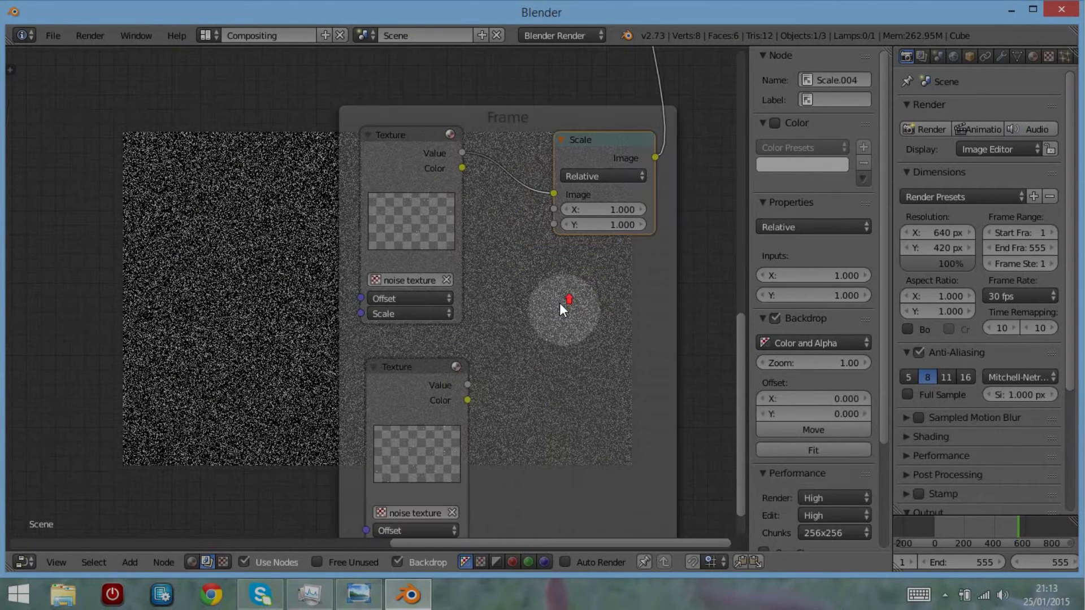
{"action": "left_click", "coordinate": [597, 225]}
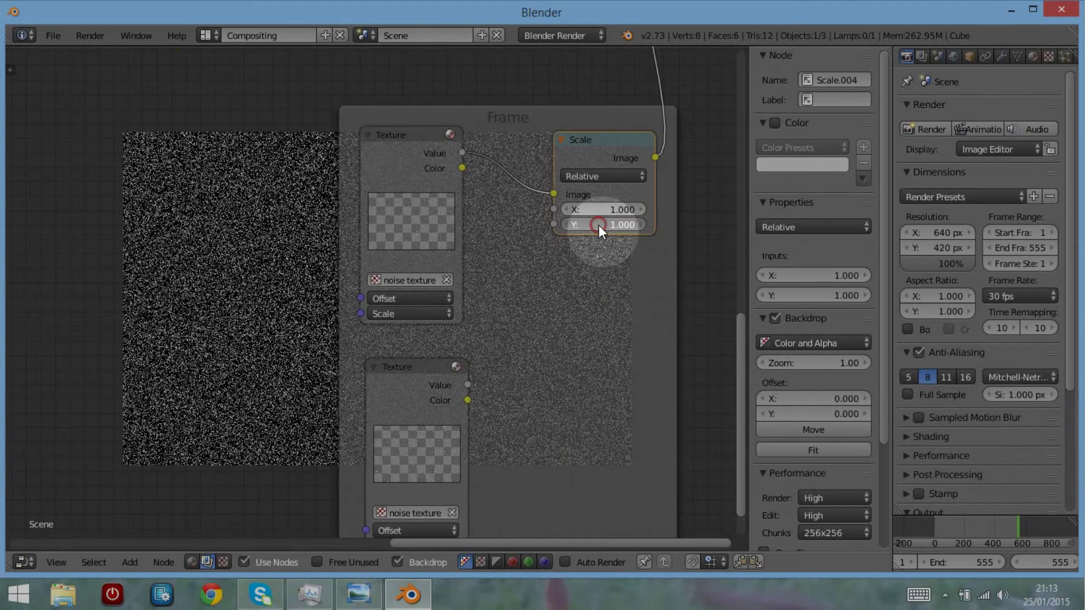
{"action": "type", "text": "0.02"}
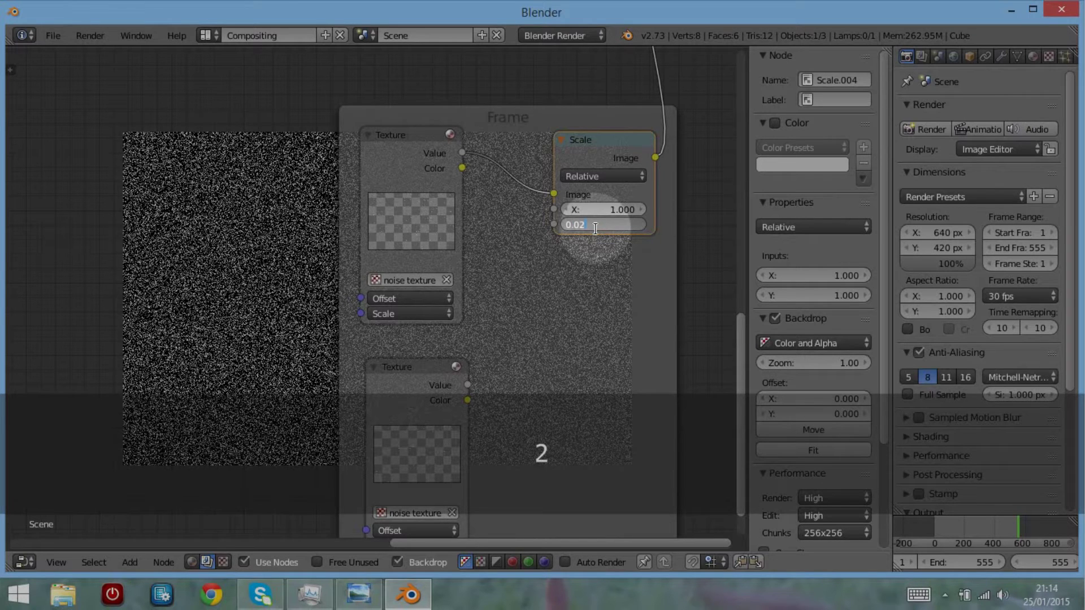
{"action": "key", "text": "Return"}
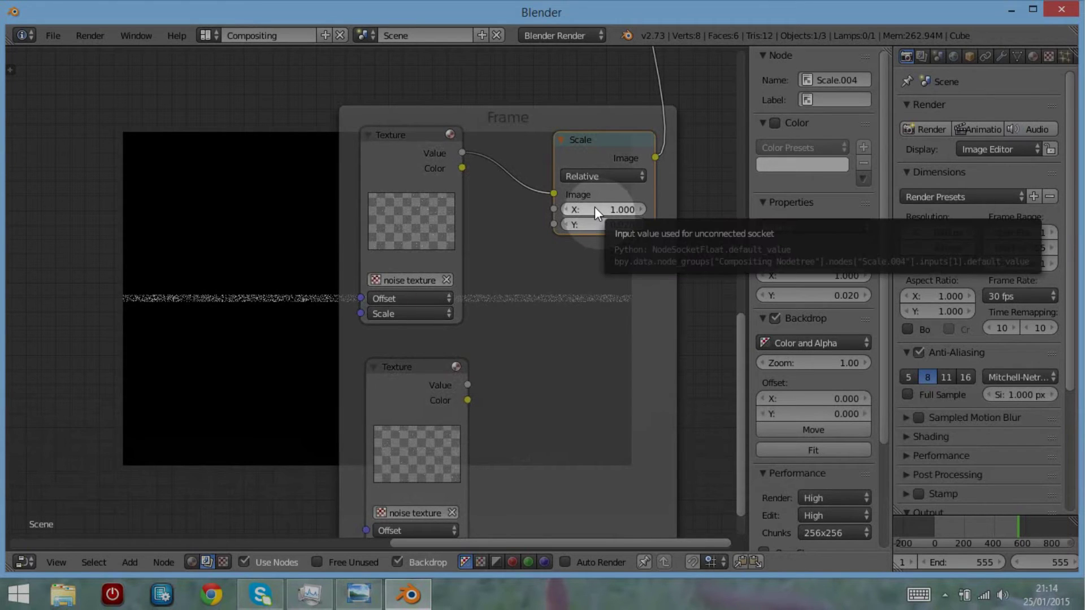
{"action": "mouse_move", "coordinate": [594, 209]}
{"action": "left_mouse_down"}
{"action": "mouse_move", "coordinate": [627, 209]}
{"action": "mouse_move", "coordinate": [595, 209]}
{"action": "left_mouse_up"}
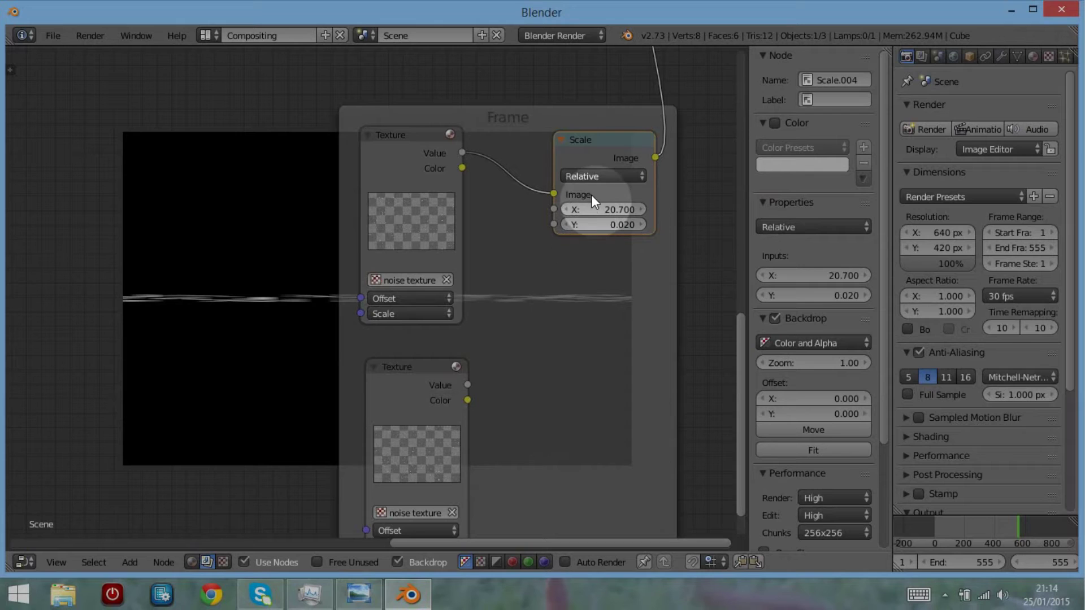
{"action": "left_click", "coordinate": [592, 170]}
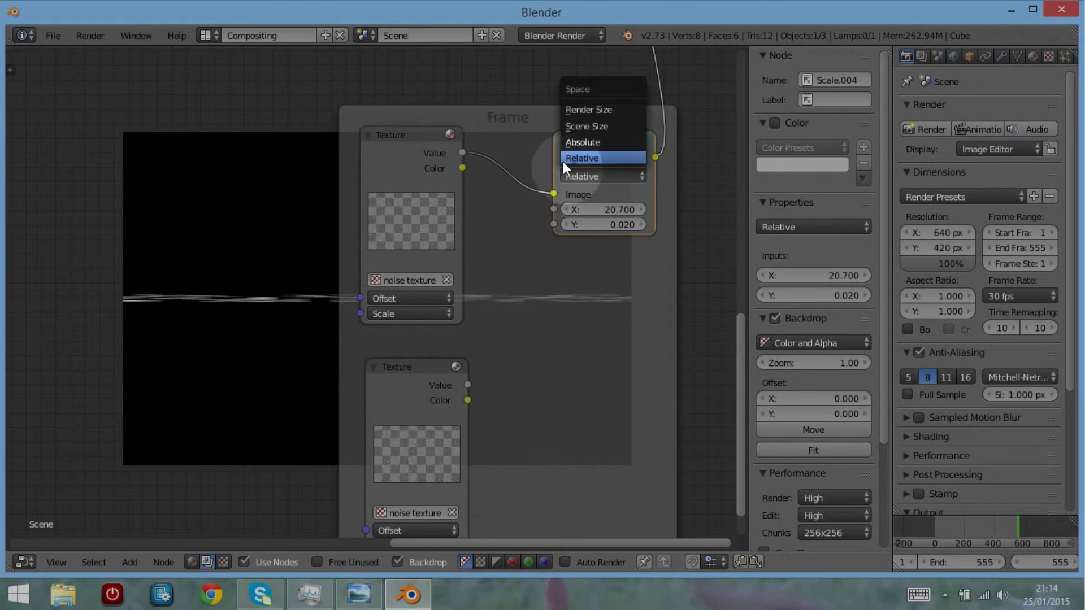
{"action": "left_click", "coordinate": [564, 162]}
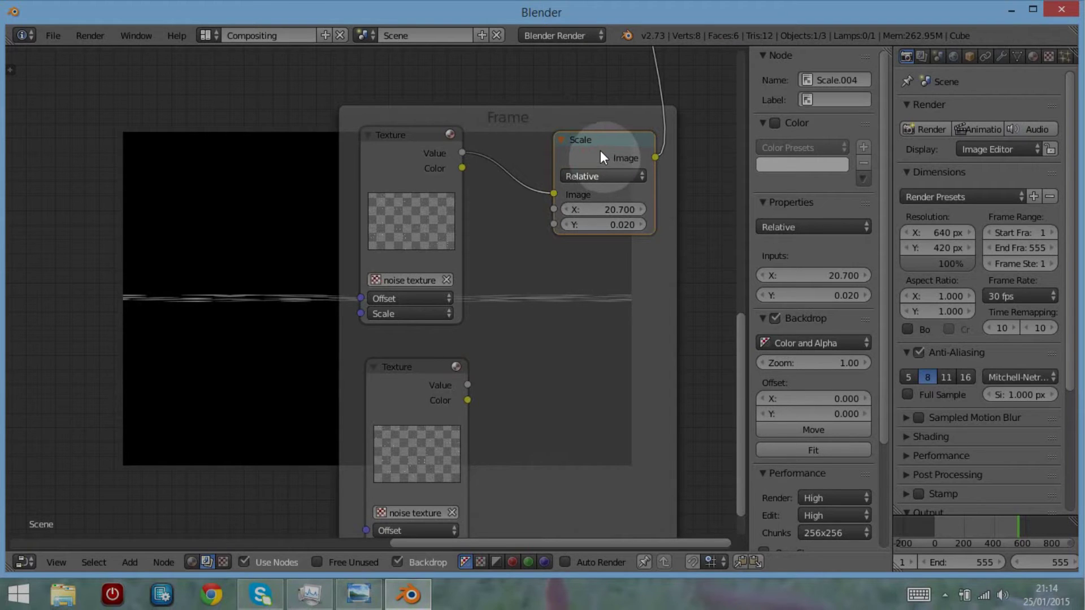
- Duplicate the Scale node beside the lower Texture node, connect that texture's Value output to it and preview the result
{"action": "key", "text": "shift+d"}
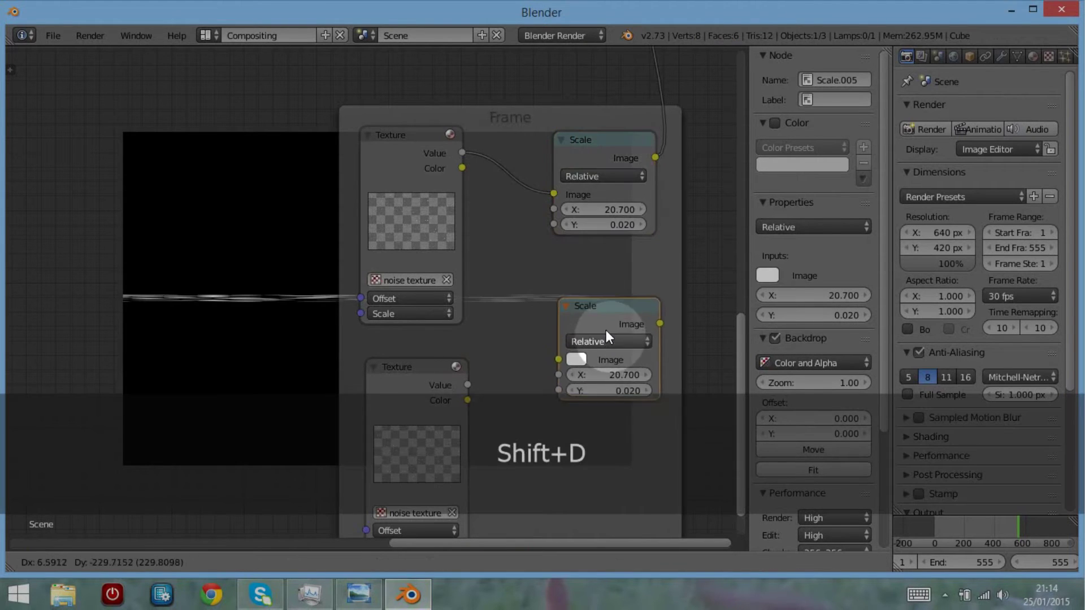
{"action": "left_click", "coordinate": [599, 354]}
{"action": "left_click_drag", "start_coordinate": [467, 385], "coordinate": [544, 398]}
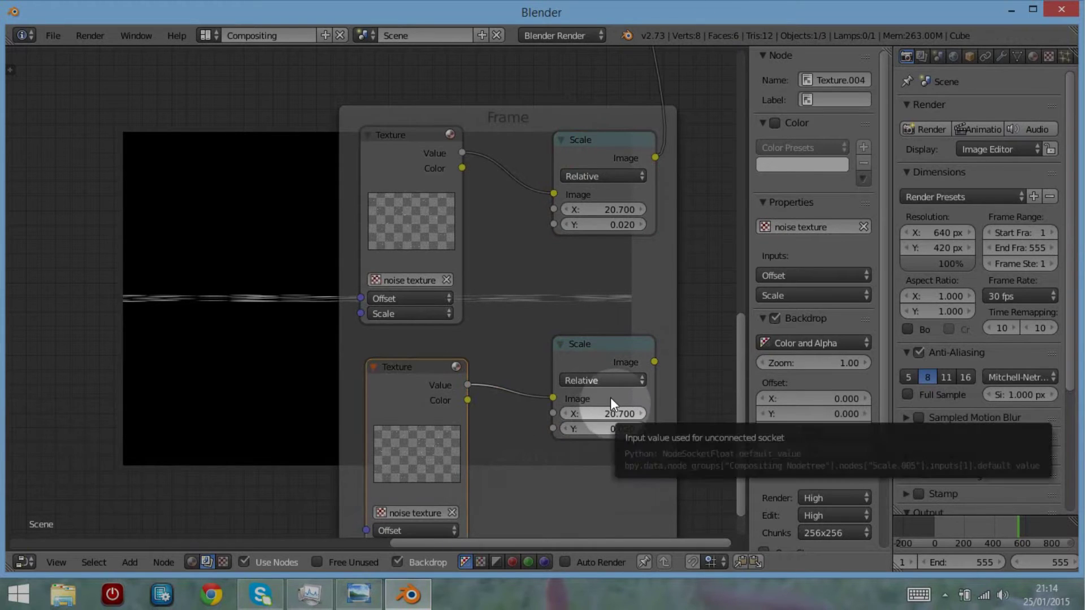
{"action": "left_click", "coordinate": [605, 356], "text": "ctrl+shift"}
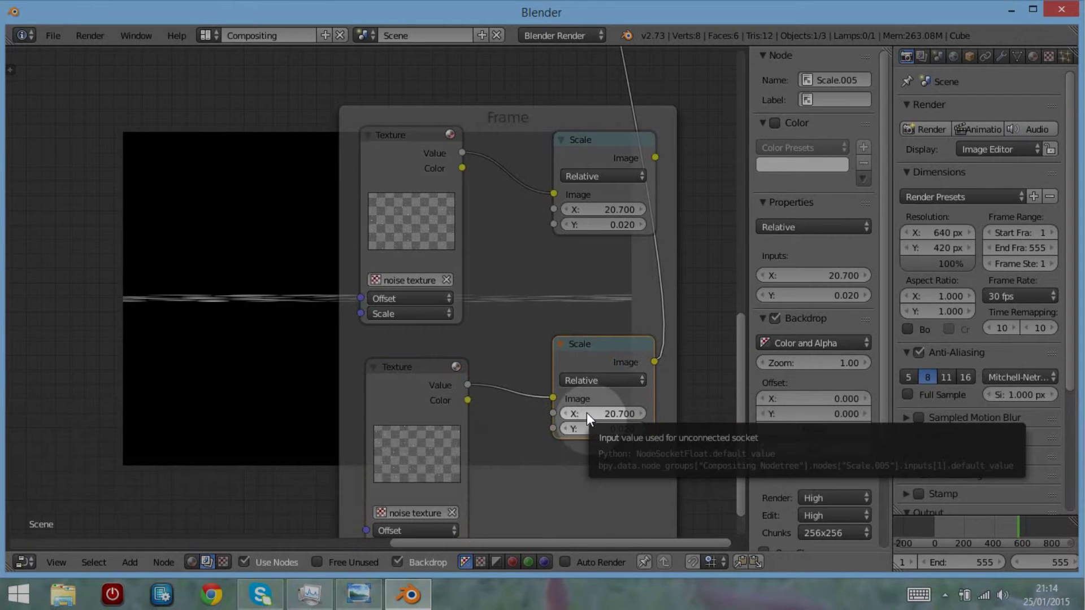
- Try an X scale of 11.1 and Y scales of 0.001 and 0.101 on the lower Scale node
{"action": "left_click_drag", "start_coordinate": [598, 415], "coordinate": [534, 415]}
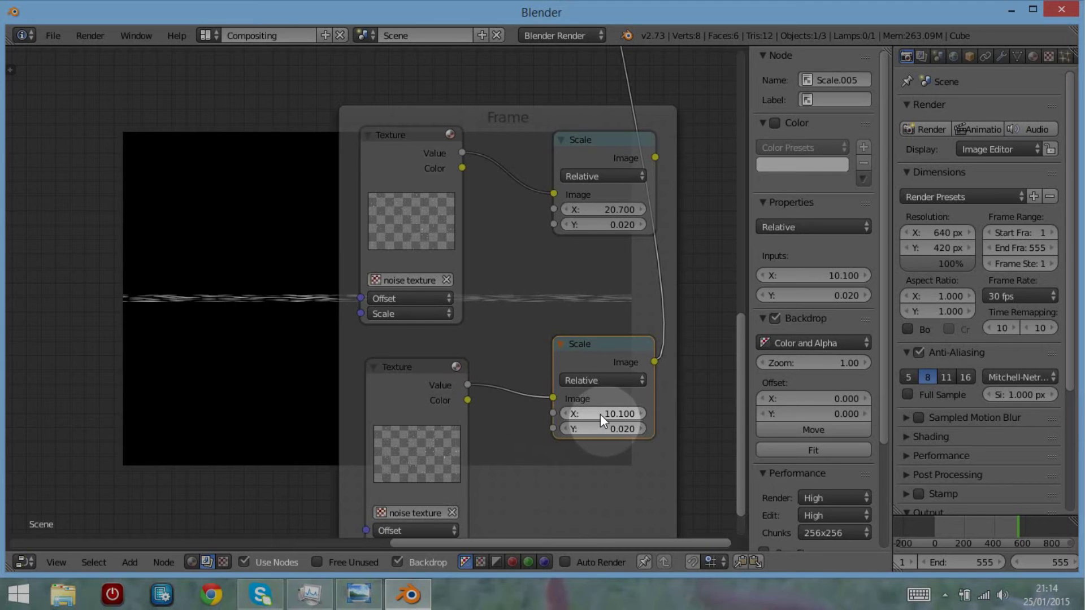
{"action": "left_click_drag", "start_coordinate": [600, 414], "coordinate": [607, 415]}
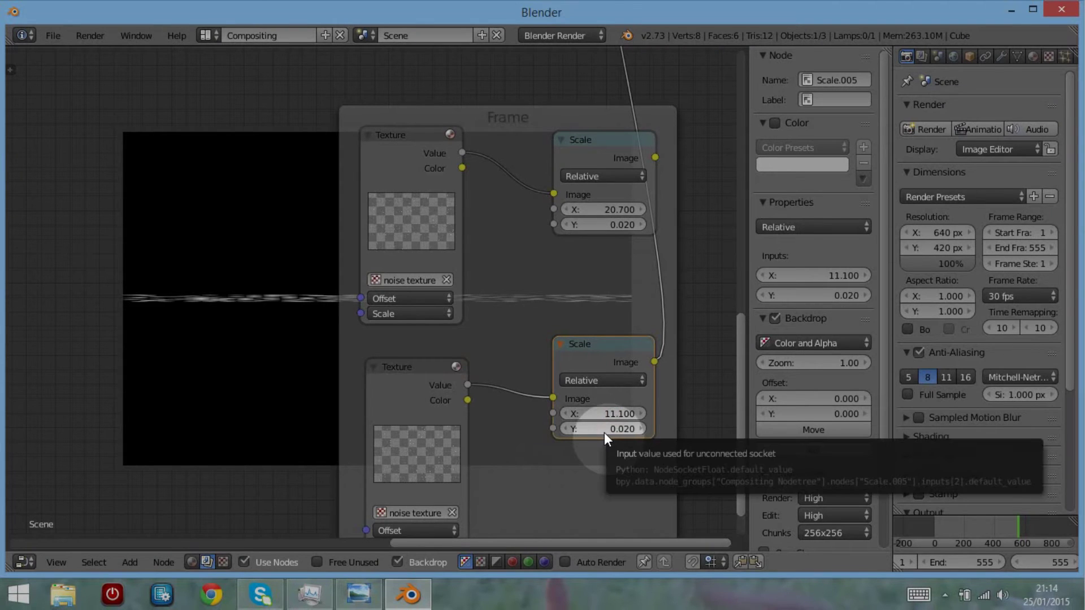
{"action": "left_click", "coordinate": [602, 430]}
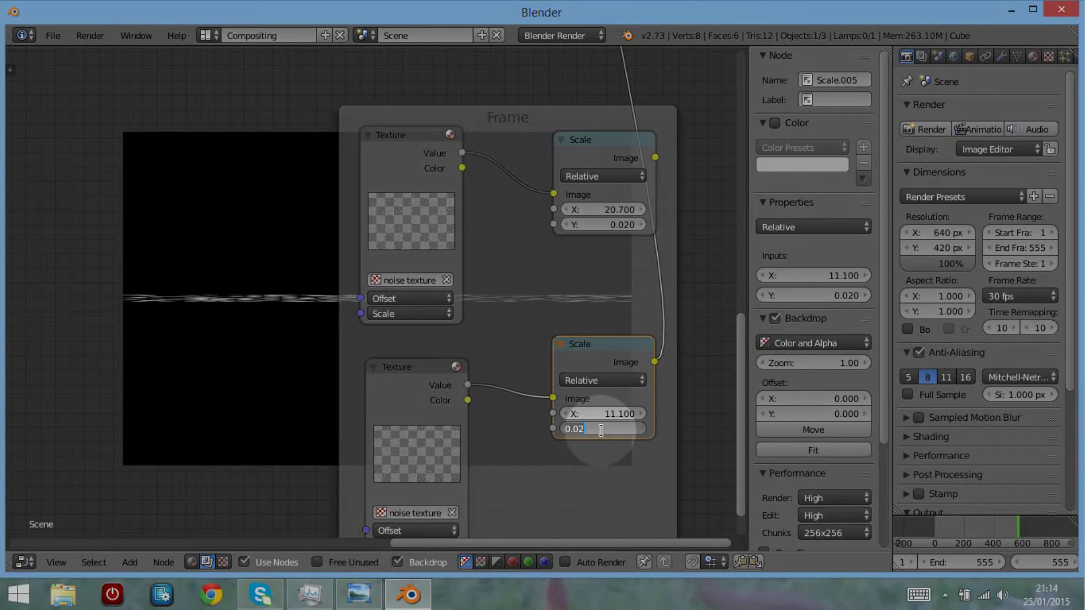
{"action": "type", "text": ".0"}
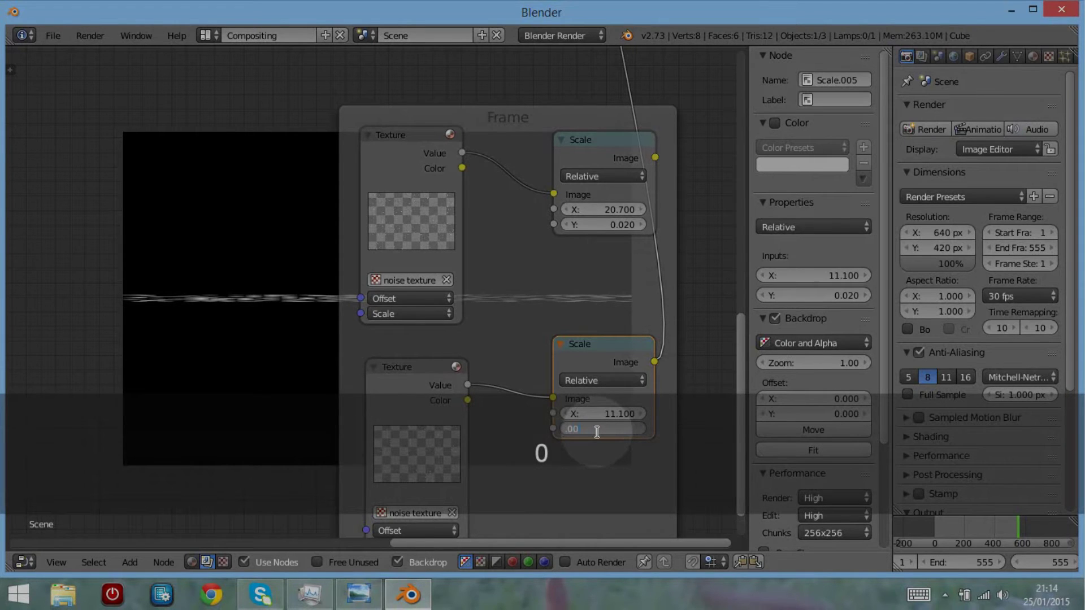
{"action": "key", "text": "Return"}
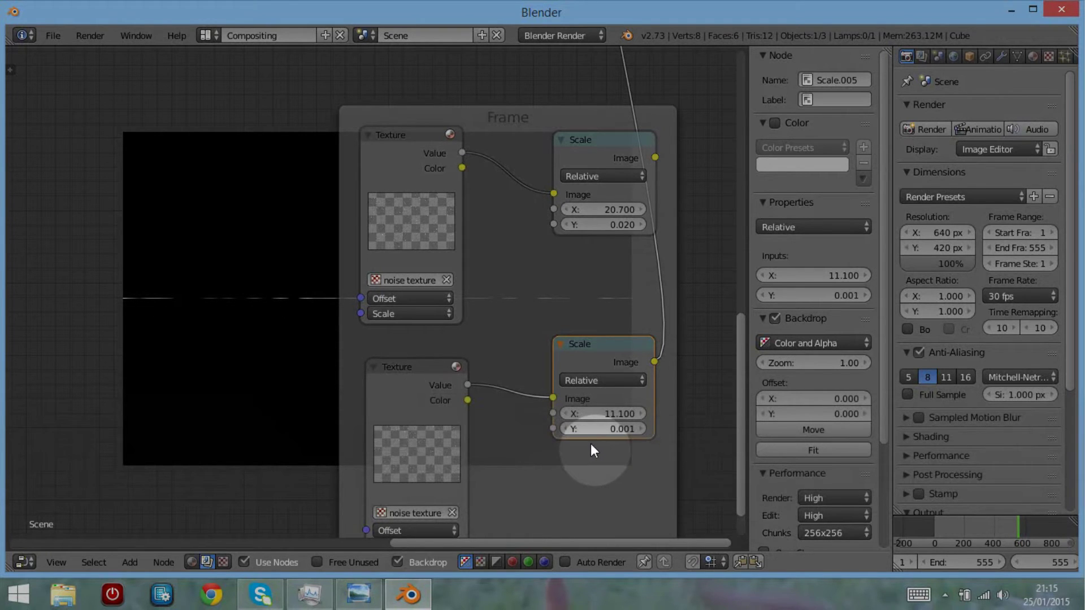
{"action": "left_click", "coordinate": [641, 429]}
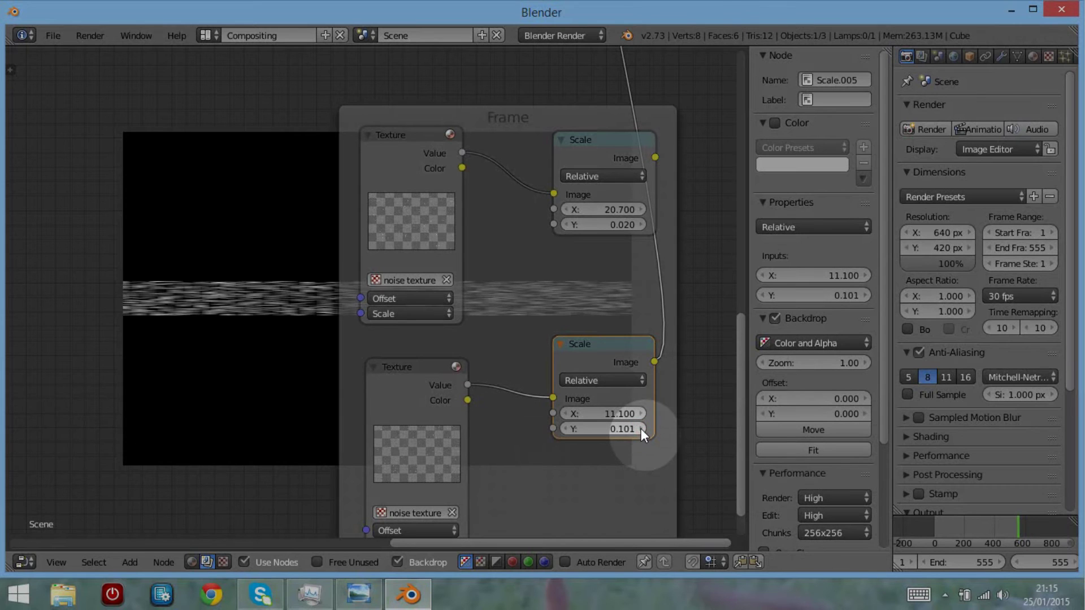
- Set the lower Scale node's Y to 0.01 and X to about 17.8, and shift the node closer to its texture
{"action": "left_click", "coordinate": [601, 428]}
{"action": "left_click", "coordinate": [606, 428]}
{"action": "left_click_drag", "start_coordinate": [582, 433], "coordinate": [605, 438]}
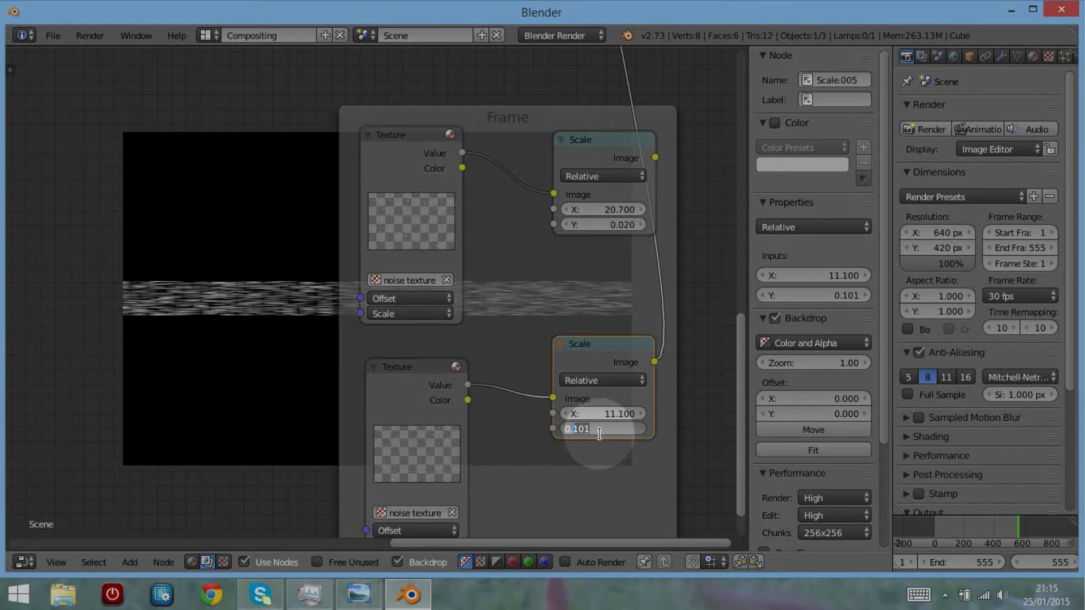
{"action": "type", "text": "01"}
{"action": "key", "text": "Return"}
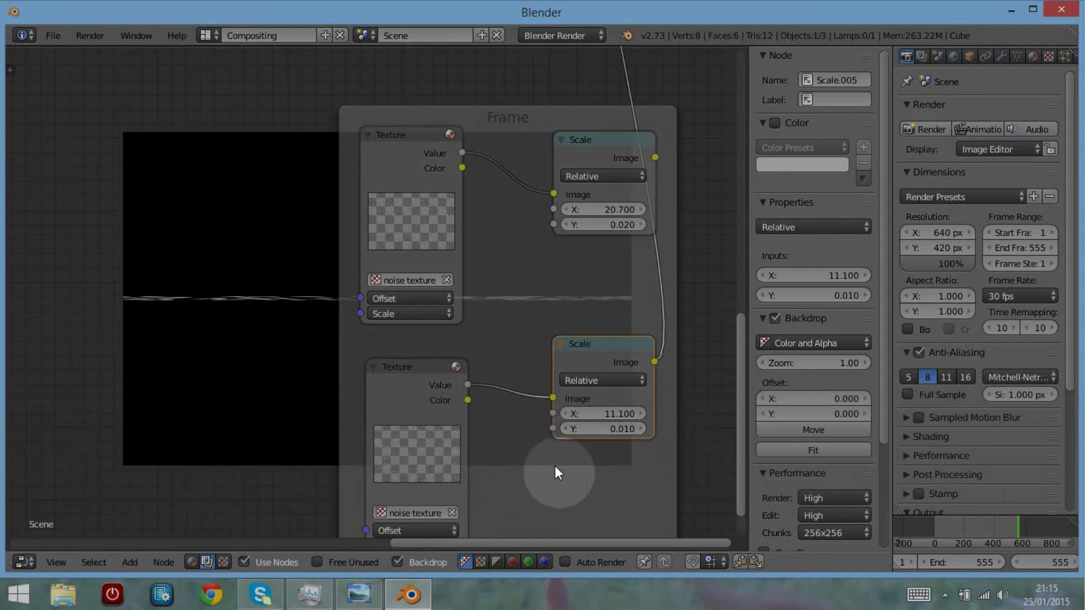
{"action": "left_click_drag", "start_coordinate": [598, 412], "coordinate": [570, 433]}
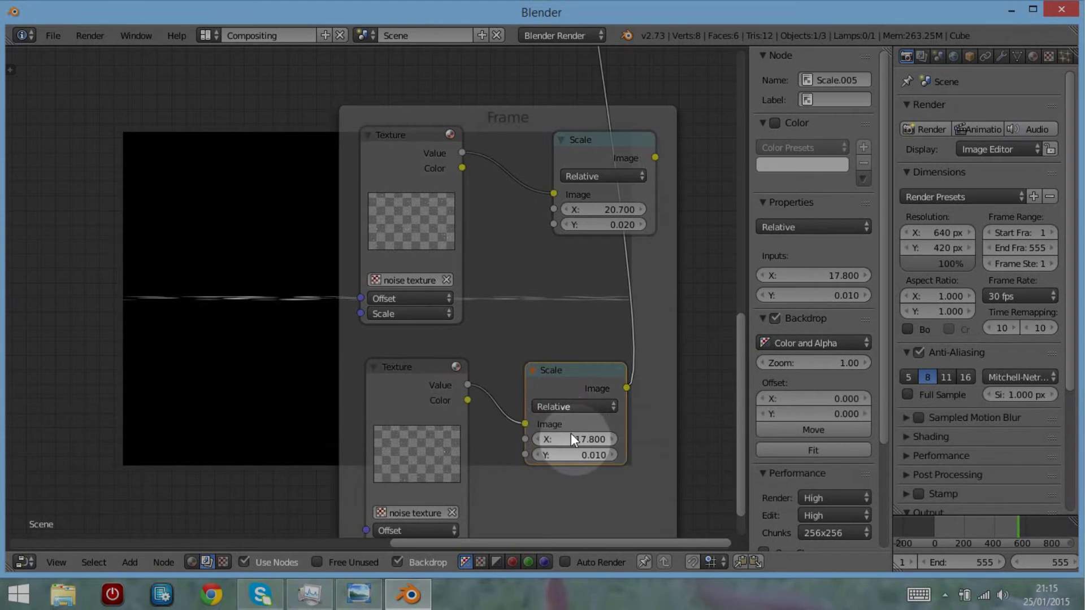
- Add a Translate node on the lower Scale node's output link and position it beyond that Scale node
{"action": "left_click", "coordinate": [129, 562]}
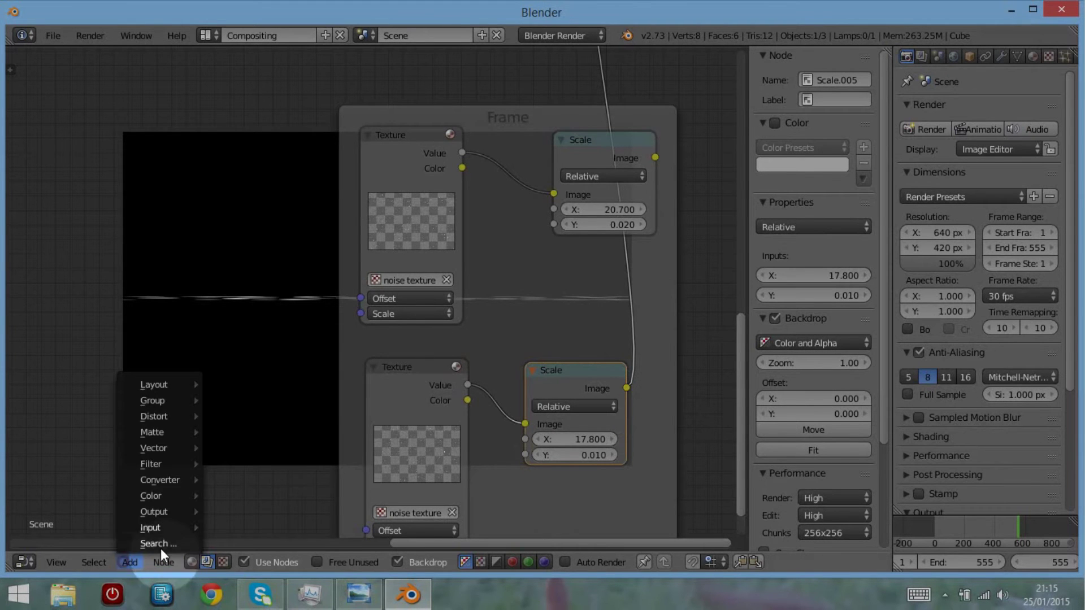
{"action": "mouse_move", "coordinate": [163, 562]}
{"action": "mouse_move", "coordinate": [130, 562]}
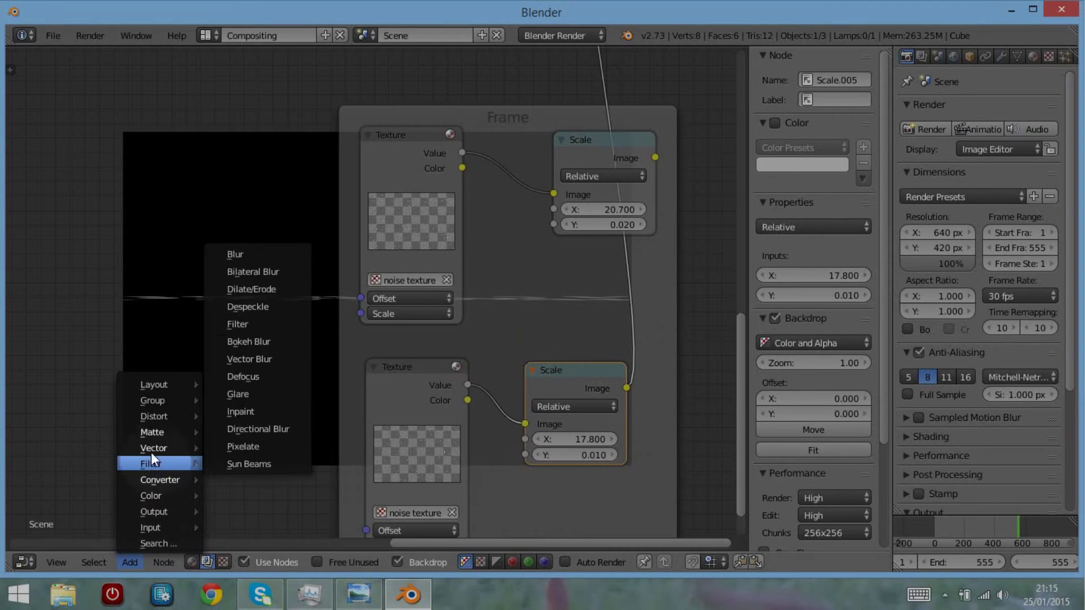
{"action": "mouse_move", "coordinate": [151, 433]}
{"action": "mouse_move", "coordinate": [154, 414]}
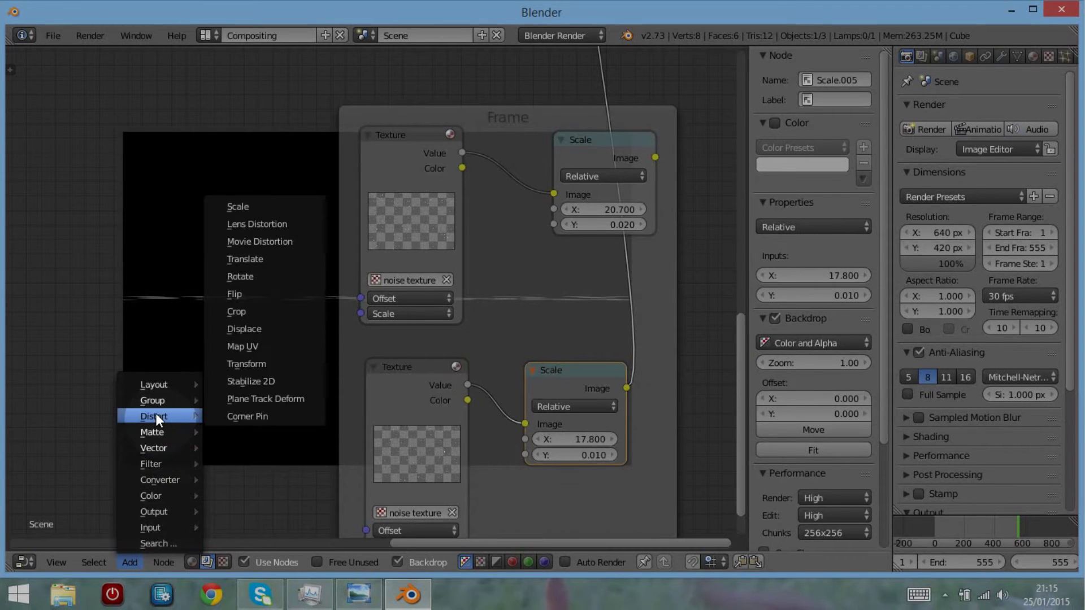
{"action": "left_click", "coordinate": [263, 261]}
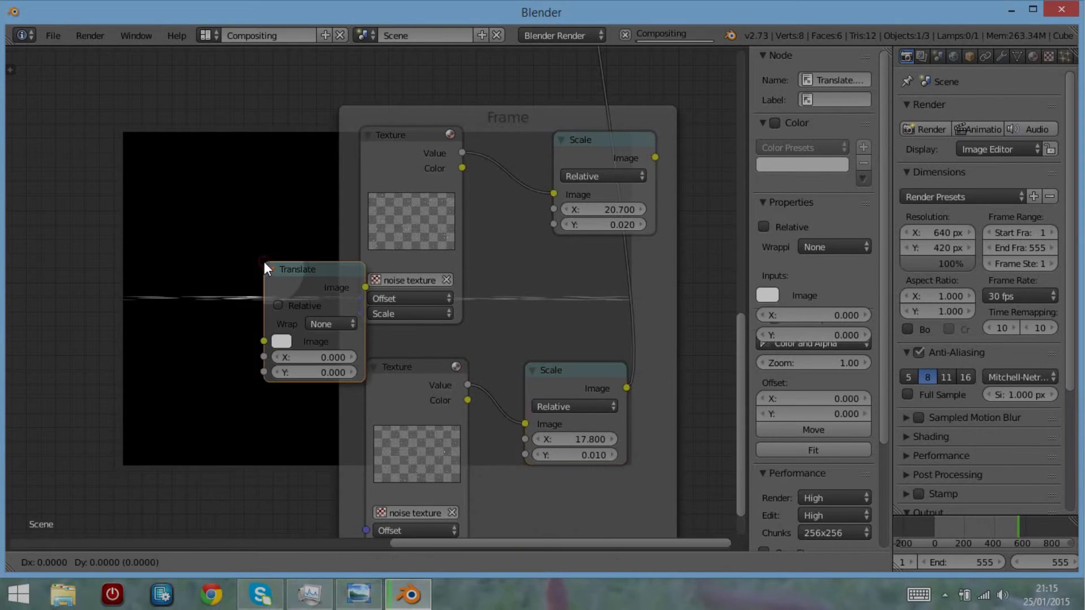
{"action": "left_click", "coordinate": [612, 286]}
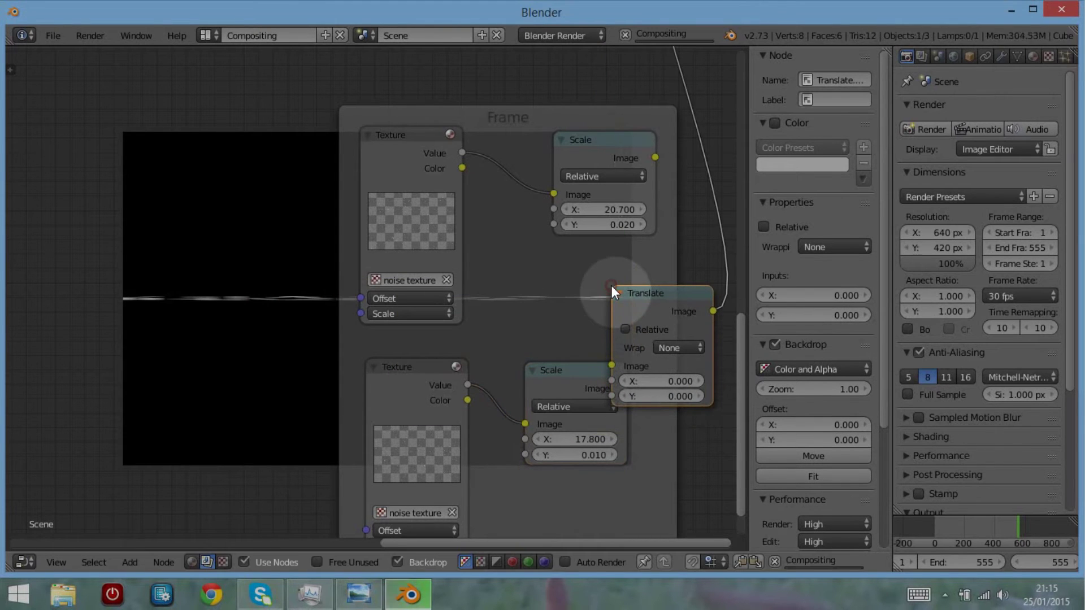
{"action": "middle_click_drag", "start_coordinate": [522, 494], "coordinate": [425, 466]}
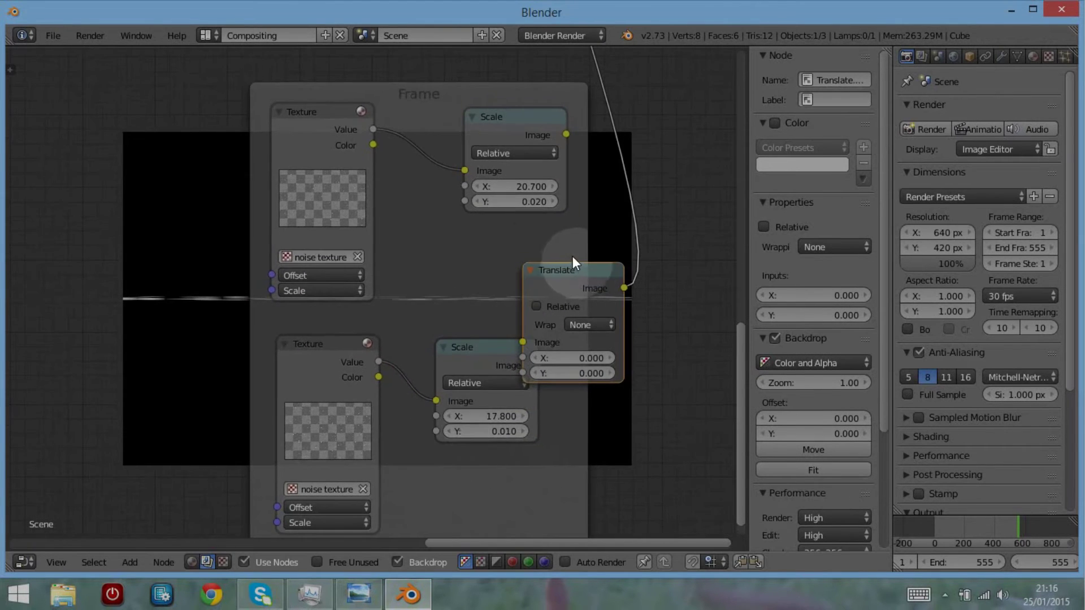
{"action": "left_click_drag", "start_coordinate": [584, 274], "coordinate": [609, 324]}
- Duplicate the Translate node into the upper branch, connect it to the upper Scale node's output and tidy both nodes' positions
{"action": "key", "text": "shift+d"}
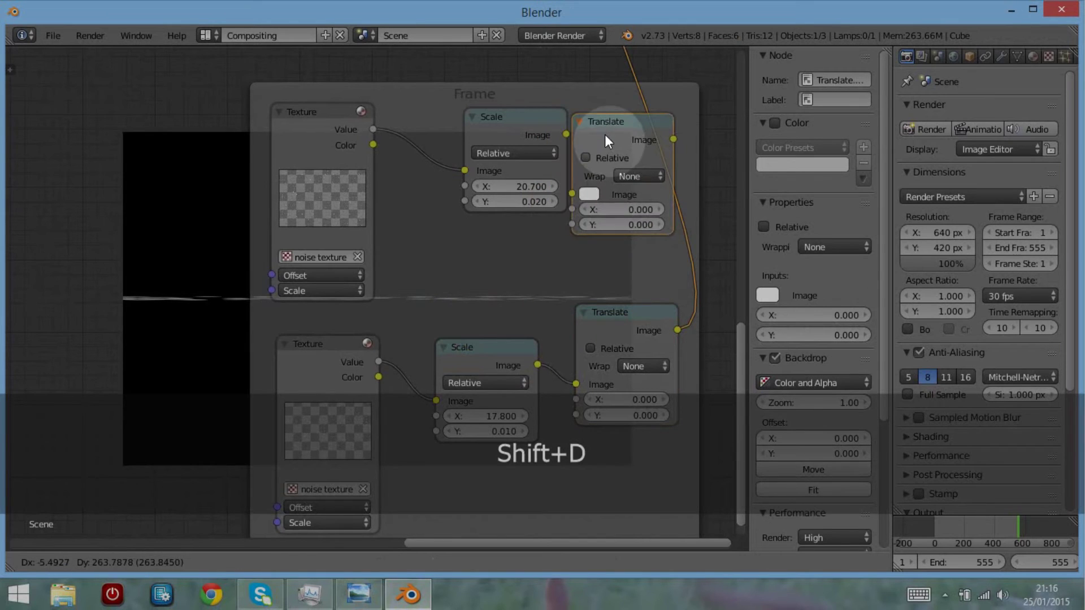
{"action": "left_click", "coordinate": [590, 177]}
{"action": "left_click_drag", "start_coordinate": [521, 123], "coordinate": [556, 237]}
{"action": "left_click_drag", "start_coordinate": [611, 173], "coordinate": [592, 148]}
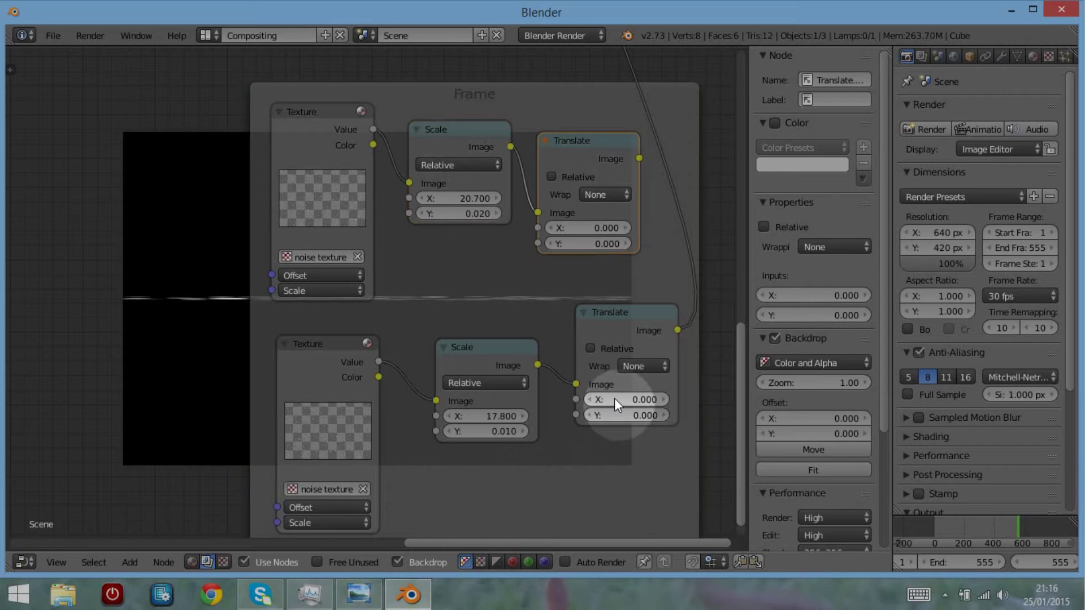
- Set the lower Translate node's offset to X 83.8 and Y 210.4
{"action": "left_click_drag", "start_coordinate": [614, 399], "coordinate": [654, 399]}
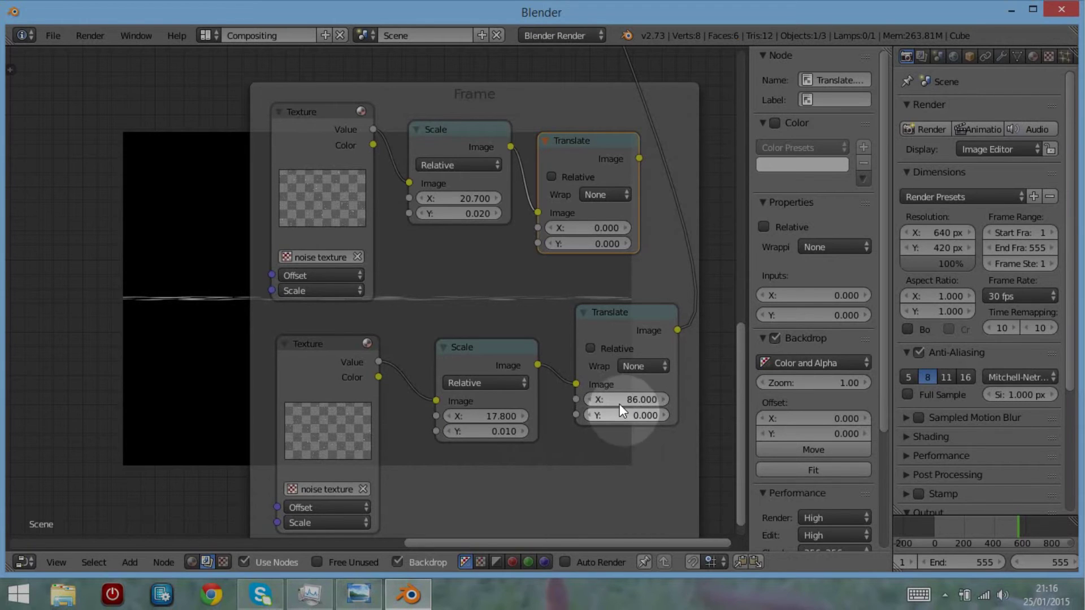
{"action": "left_click_drag", "start_coordinate": [639, 399], "coordinate": [629, 399]}
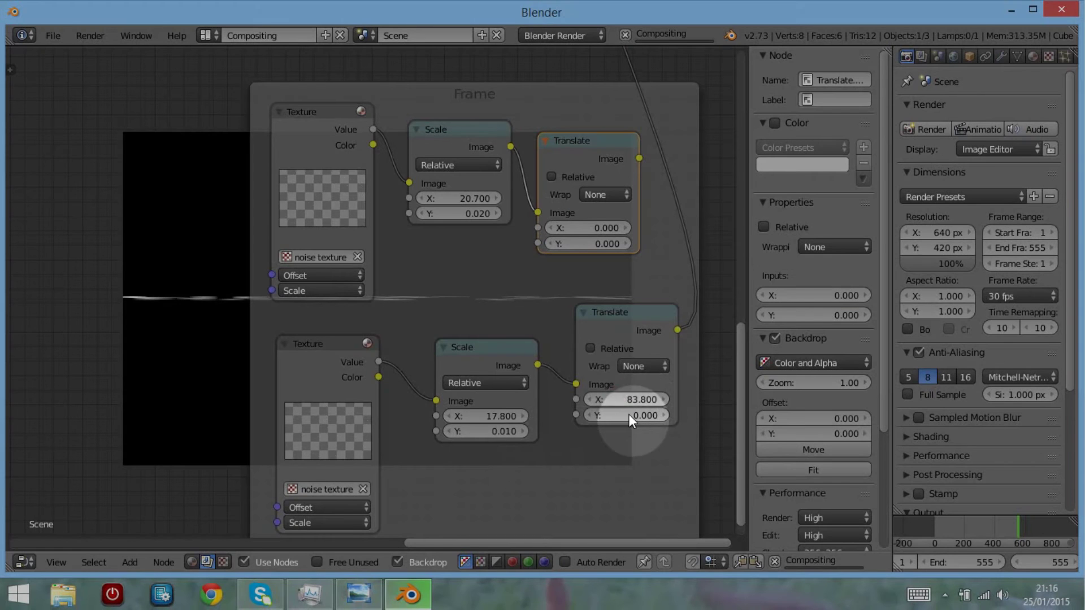
{"action": "left_click_drag", "start_coordinate": [616, 416], "coordinate": [684, 416]}
{"action": "mouse_move", "coordinate": [614, 416]}
{"action": "left_mouse_down"}
{"action": "mouse_move", "coordinate": [678, 416]}
{"action": "mouse_move", "coordinate": [613, 416]}
{"action": "mouse_move", "coordinate": [633, 416]}
{"action": "left_mouse_up"}
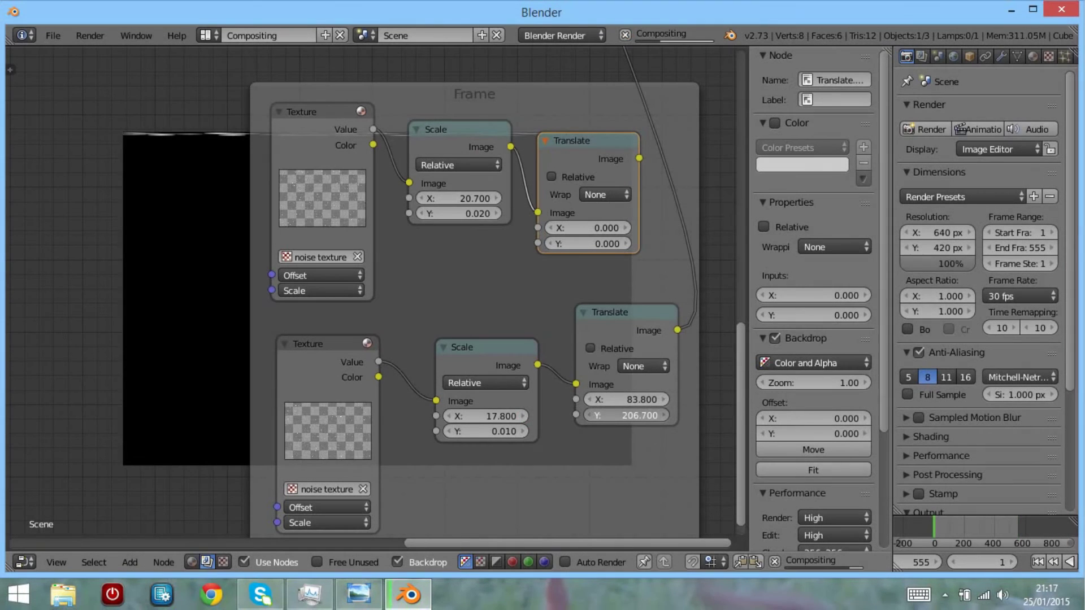
{"action": "mouse_move", "coordinate": [627, 415]}
{"action": "left_mouse_down"}
{"action": "mouse_move", "coordinate": [616, 415]}
{"action": "mouse_move", "coordinate": [636, 413]}
{"action": "left_mouse_up"}
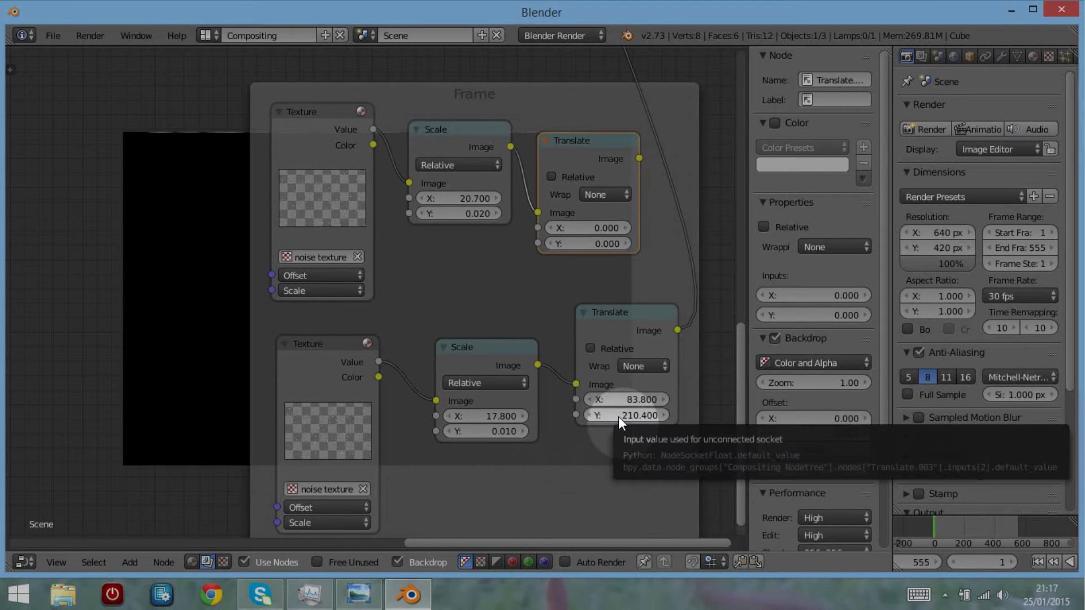
- Keyframe the lower Translate node's Y offset at 210.4 on frame 1 and at -212 on frame 90
{"action": "key", "text": "i"}
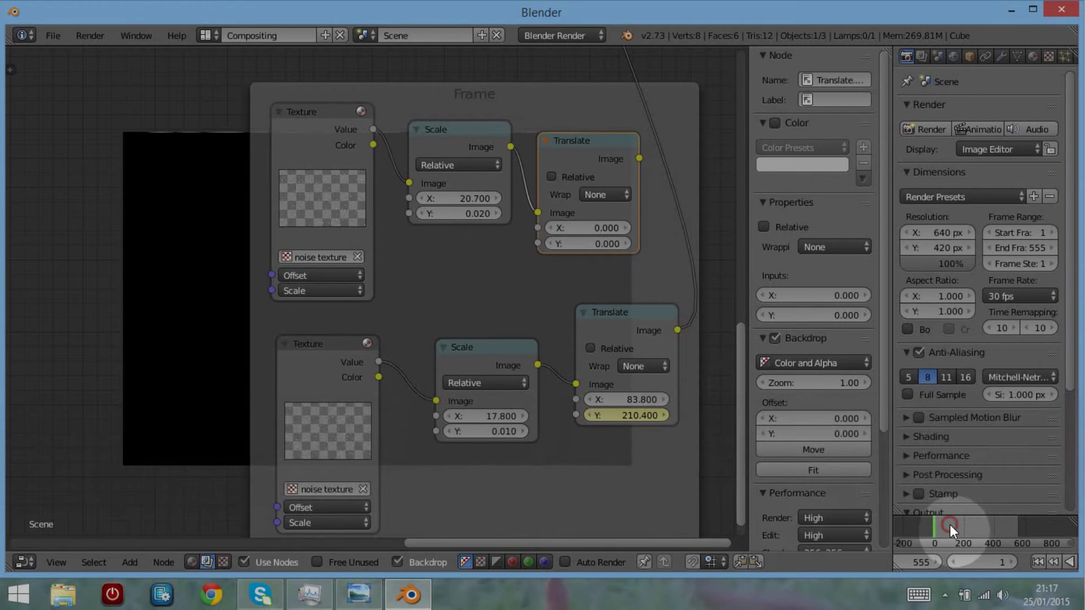
{"action": "left_click_drag", "start_coordinate": [951, 524], "coordinate": [947, 523]}
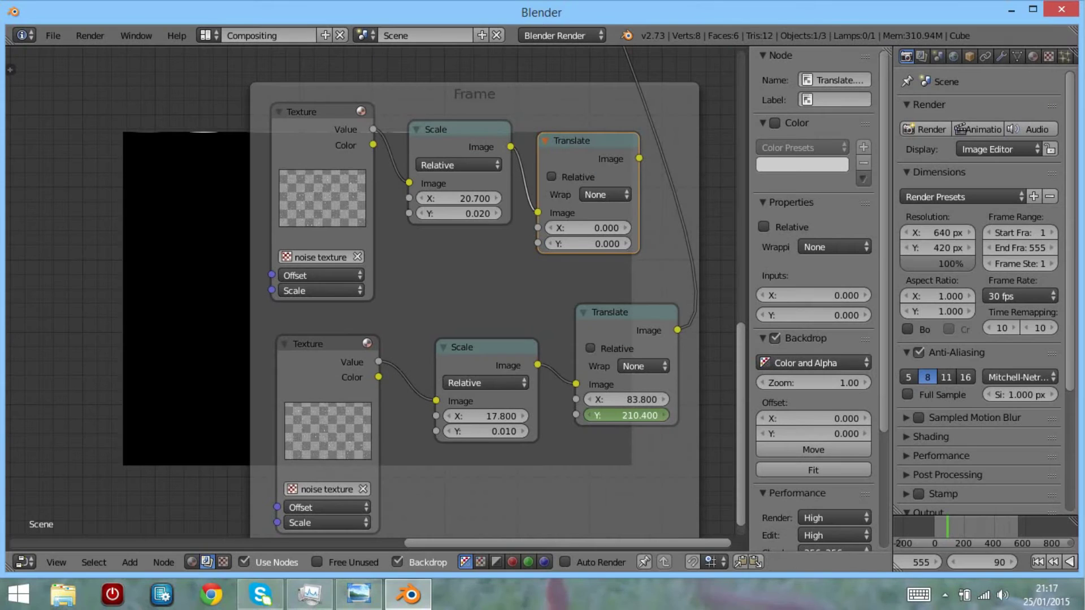
{"action": "left_click_drag", "start_coordinate": [627, 416], "coordinate": [616, 415]}
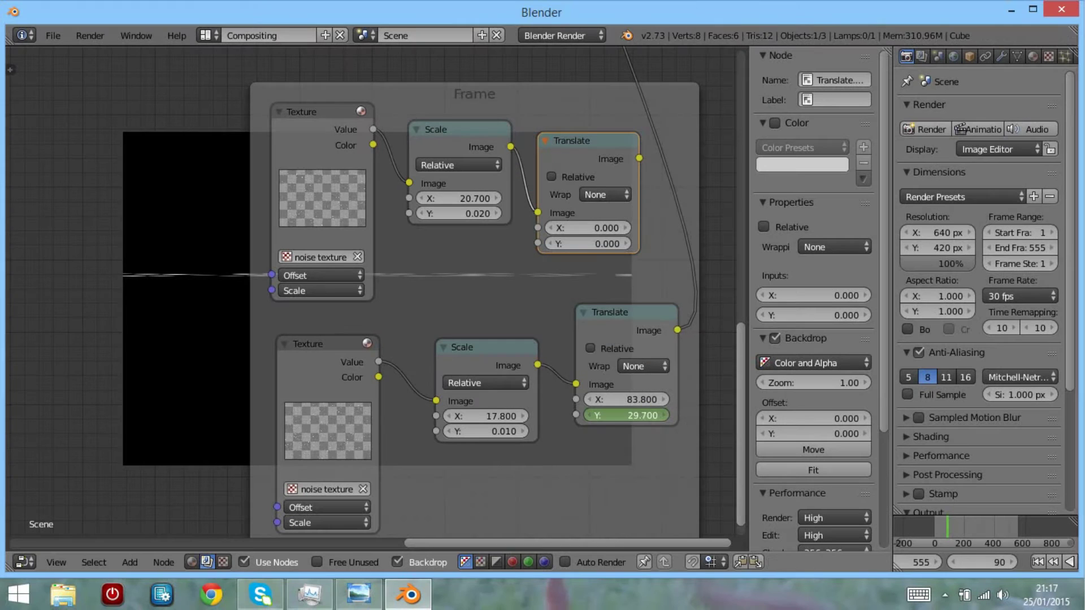
{"action": "mouse_move", "coordinate": [627, 415]}
{"action": "left_mouse_down"}
{"action": "mouse_move", "coordinate": [594, 416]}
{"action": "mouse_move", "coordinate": [651, 416]}
{"action": "mouse_move", "coordinate": [588, 415]}
{"action": "mouse_move", "coordinate": [635, 412]}
{"action": "mouse_move", "coordinate": [697, 376]}
{"action": "mouse_move", "coordinate": [643, 422]}
{"action": "mouse_move", "coordinate": [625, 418]}
{"action": "left_mouse_up"}
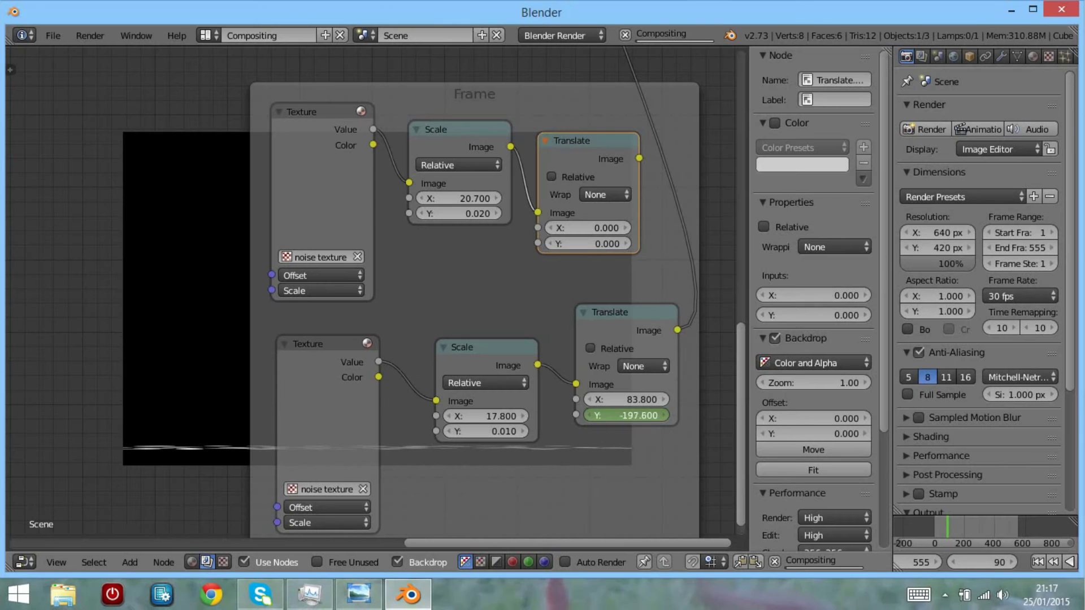
{"action": "mouse_move", "coordinate": [638, 416]}
{"action": "left_mouse_down"}
{"action": "mouse_move", "coordinate": [609, 416]}
{"action": "mouse_move", "coordinate": [636, 415]}
{"action": "left_mouse_up"}
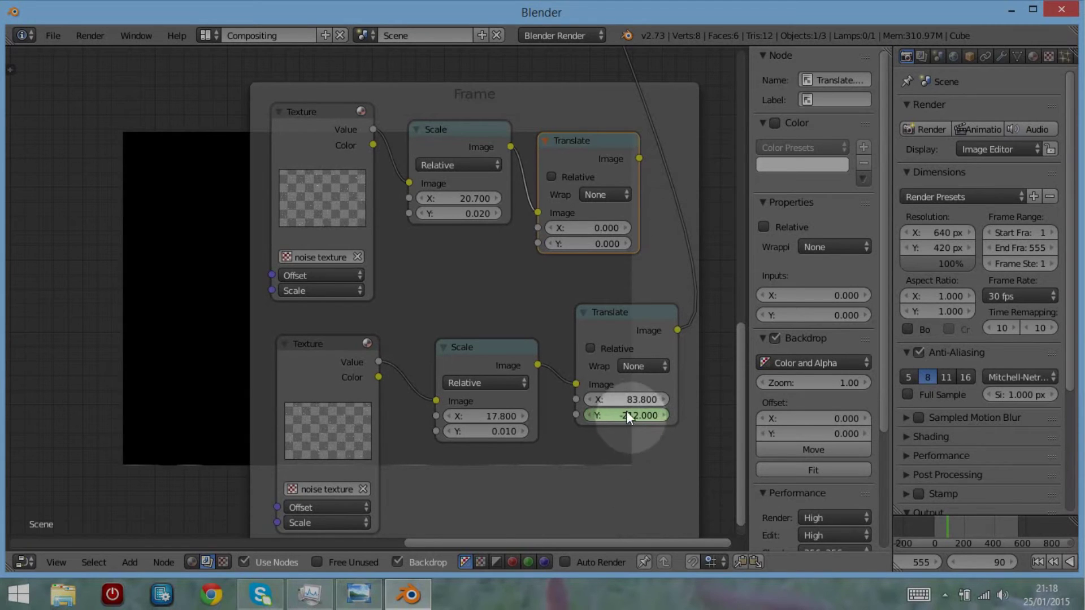
{"action": "key", "text": "i"}
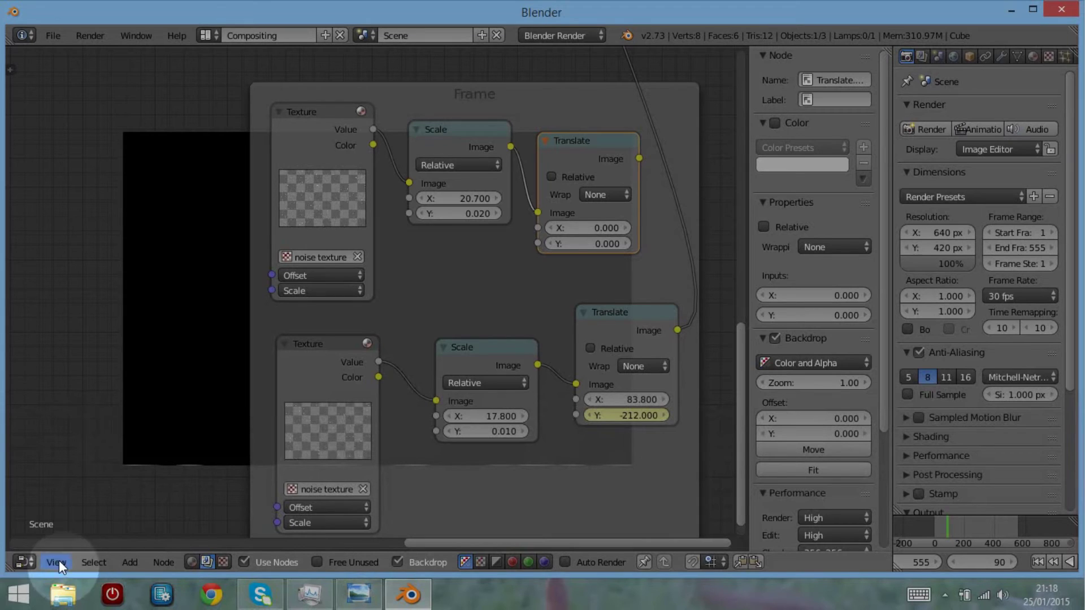
{"action": "left_click", "coordinate": [22, 562]}
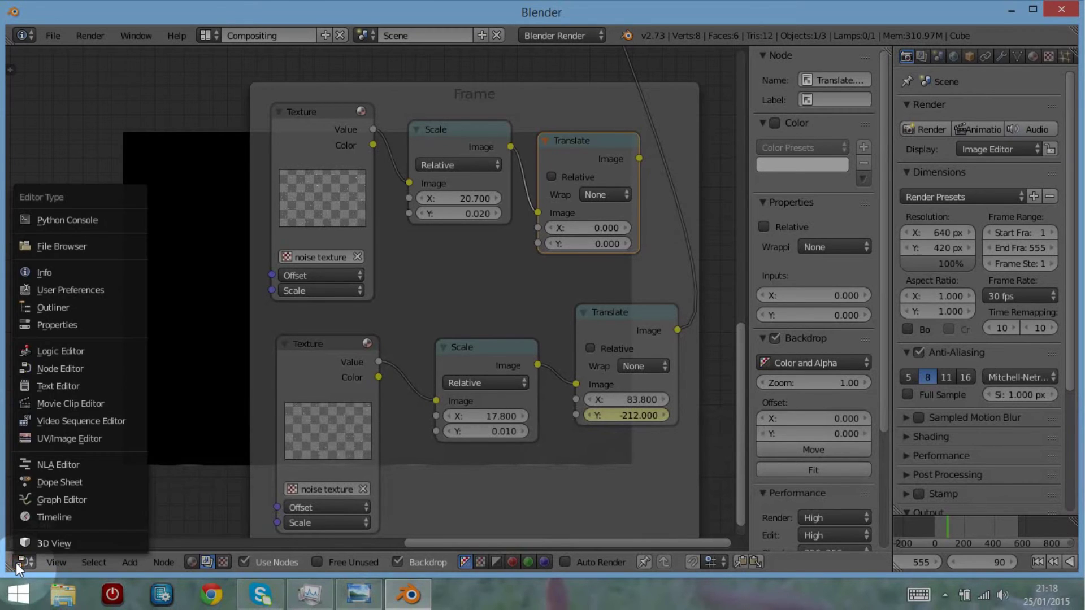
{"action": "left_click", "coordinate": [24, 495]}
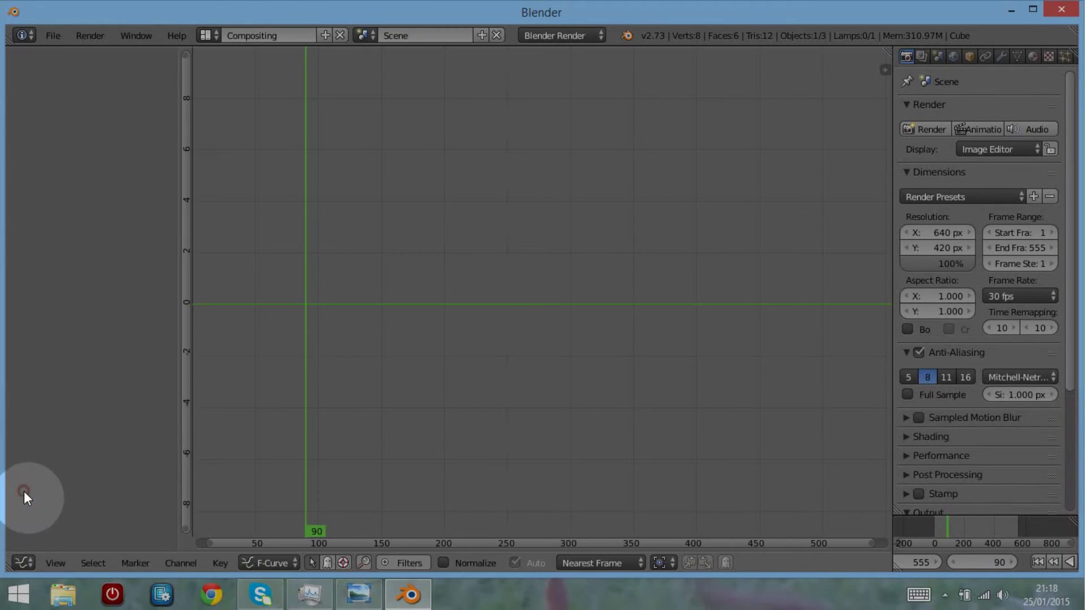
{"action": "scroll", "coordinate": [384, 368], "scroll_direction": "down", "scroll_amount": 3}
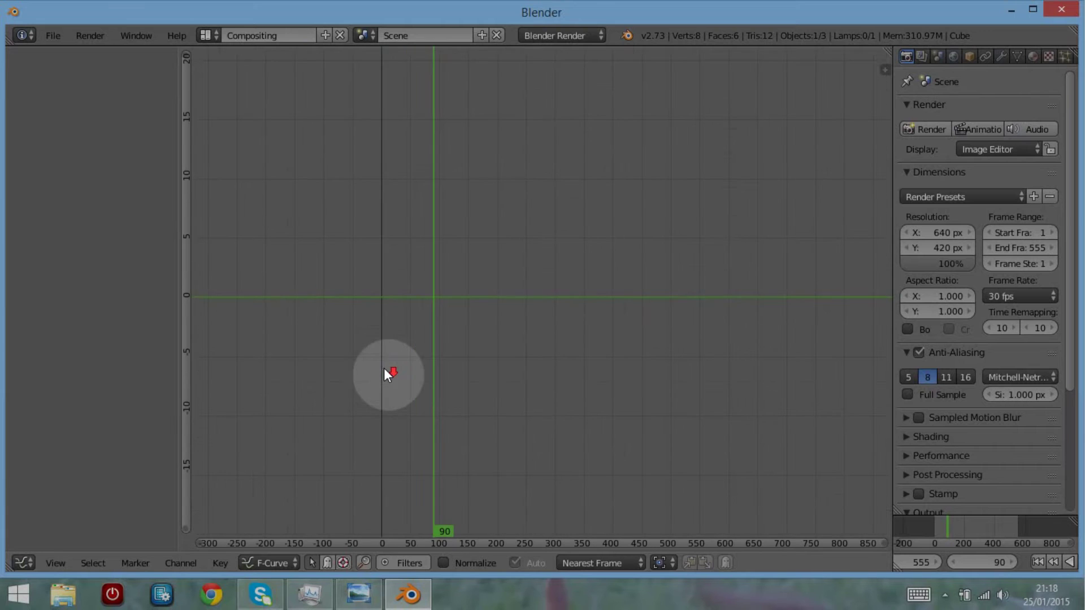
{"action": "scroll", "coordinate": [384, 368], "scroll_direction": "up", "scroll_amount": 1}
{"action": "left_click", "coordinate": [25, 564]}
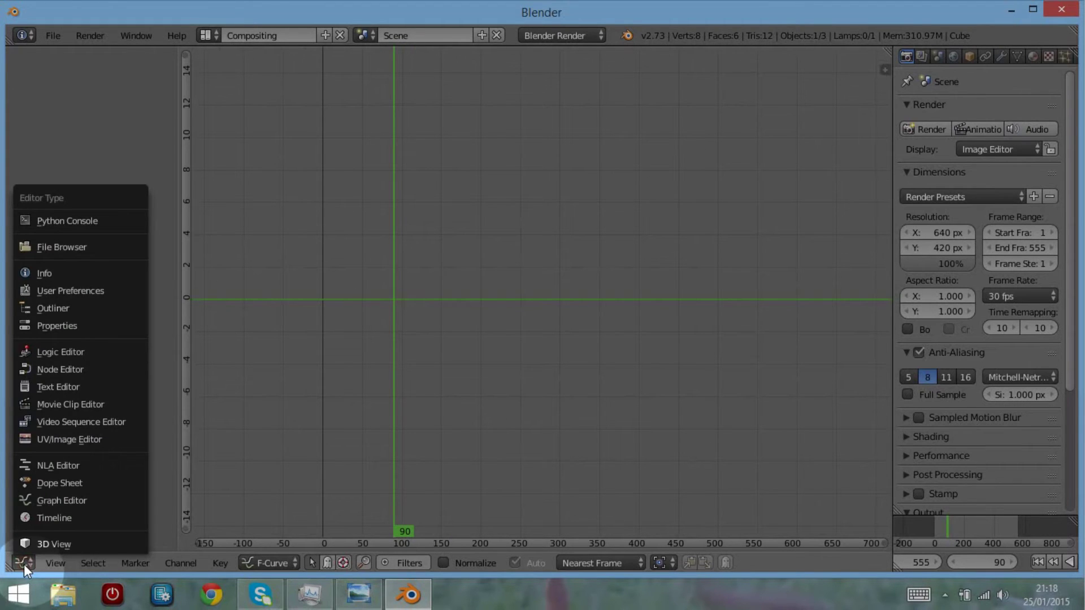
{"action": "left_click", "coordinate": [30, 367]}
- Select the lower Translate node and set its Y curve's keyframes to Linear interpolation in the Graph Editor
{"action": "right_click", "coordinate": [623, 348]}
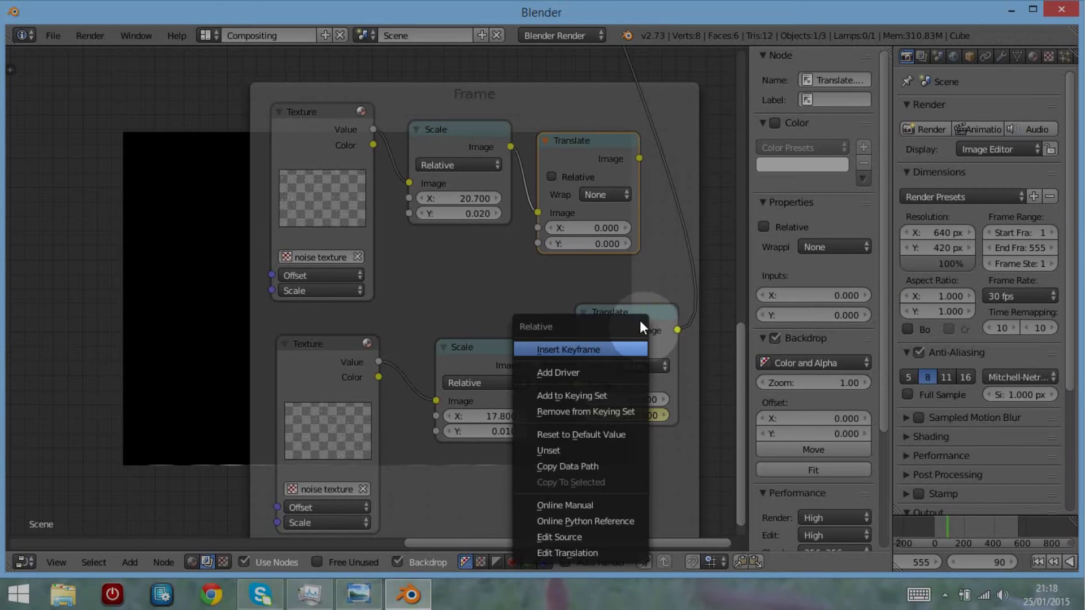
{"action": "key", "text": "Escape"}
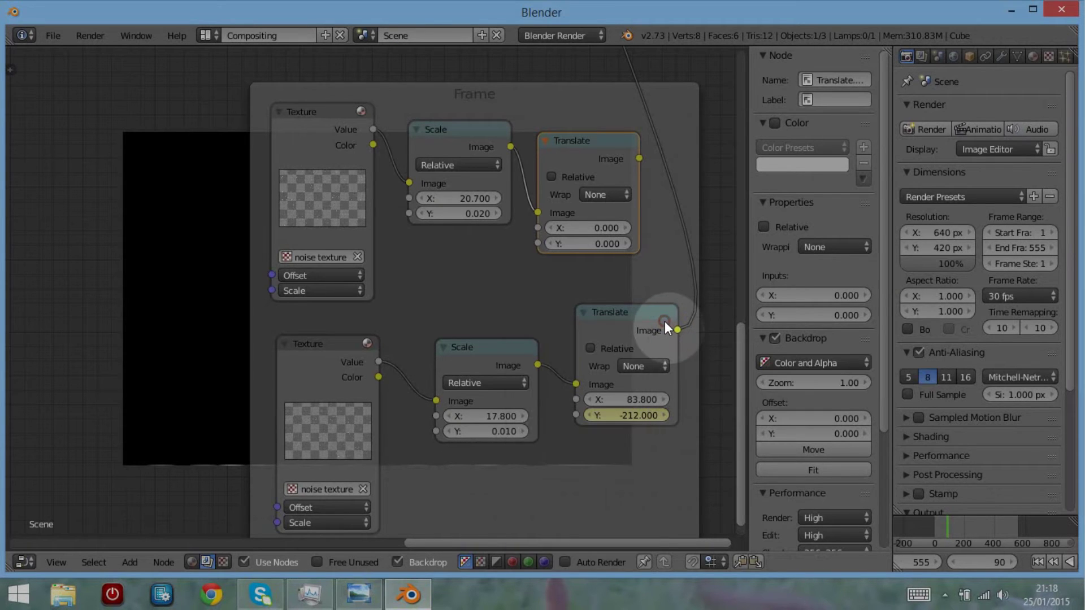
{"action": "left_click", "coordinate": [22, 563]}
{"action": "left_click", "coordinate": [39, 498]}
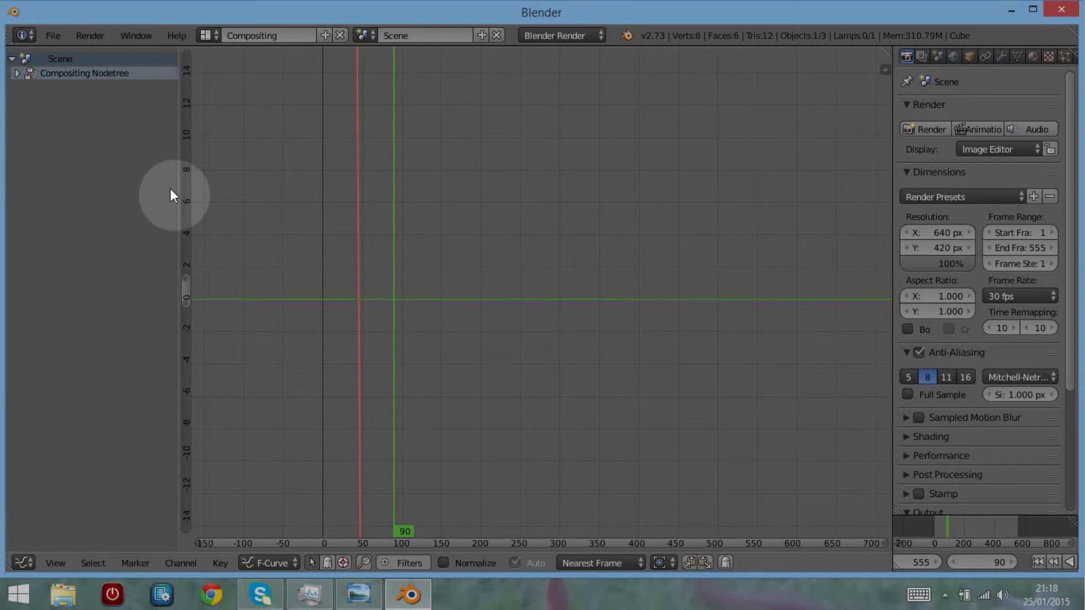
{"action": "scroll", "coordinate": [349, 335], "scroll_direction": "down", "scroll_amount": 2}
{"action": "scroll", "coordinate": [591, 394], "scroll_direction": "down", "scroll_amount": 10}
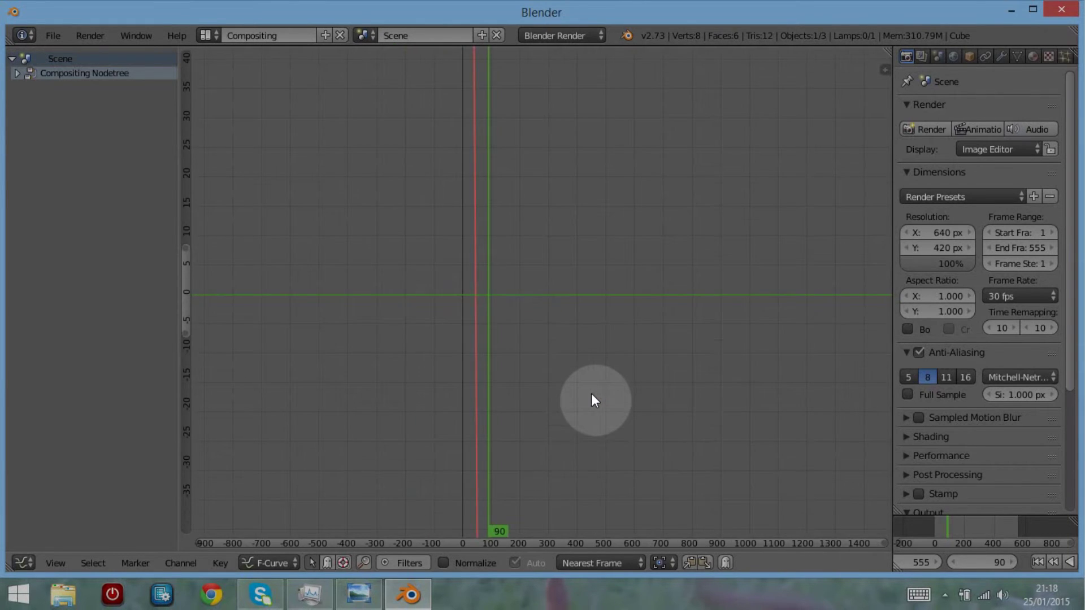
{"action": "scroll", "coordinate": [591, 396], "scroll_direction": "down", "scroll_amount": 4}
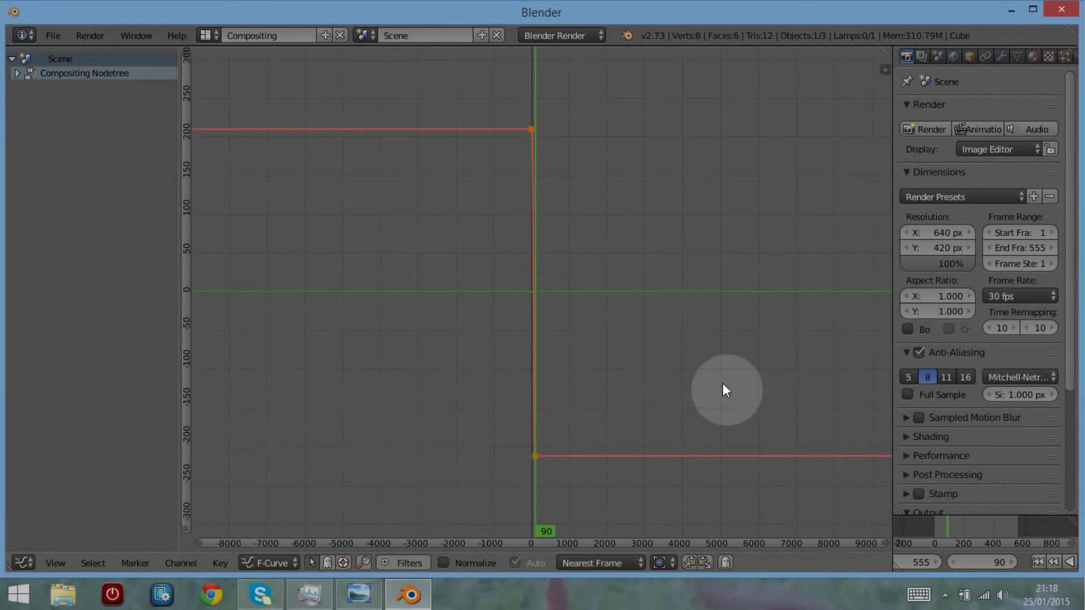
{"action": "key", "text": "t"}
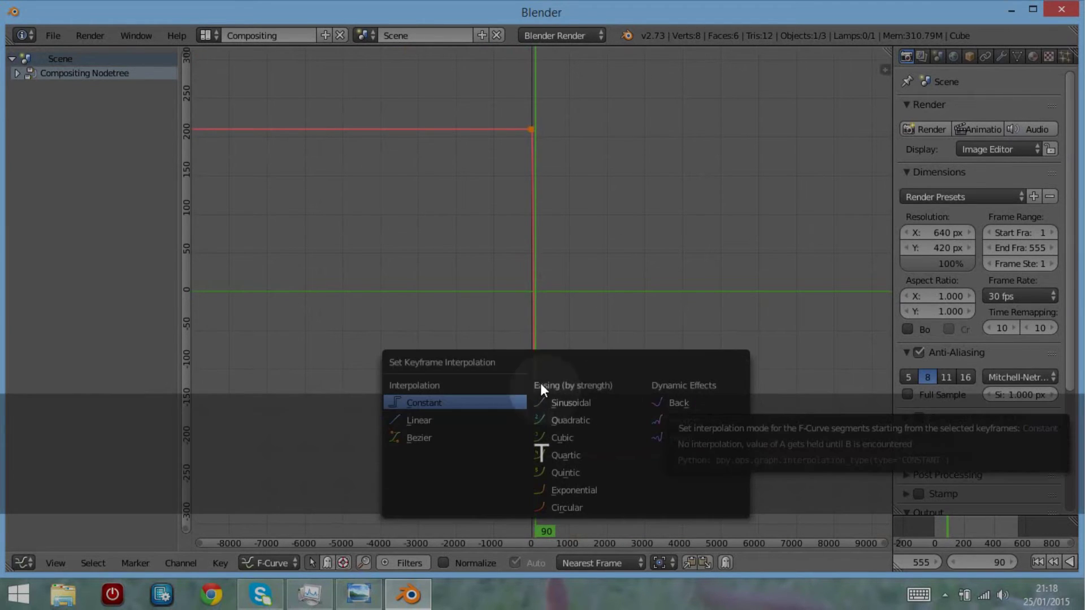
{"action": "left_click", "coordinate": [436, 421]}
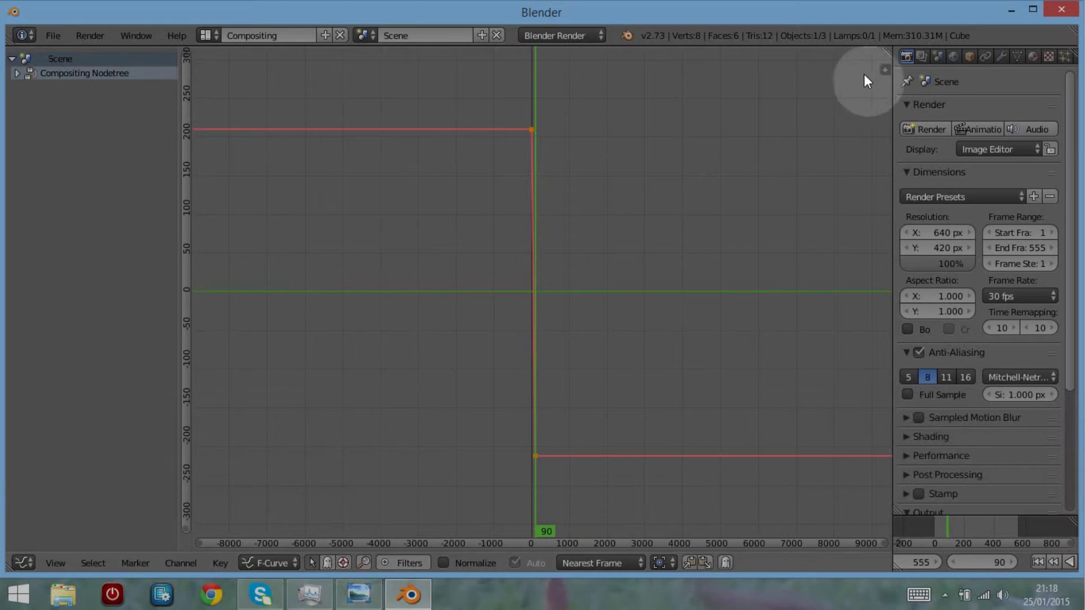
- Add a Cycles modifier to the lower Translate node's Y curve
{"action": "left_click", "coordinate": [885, 70]}
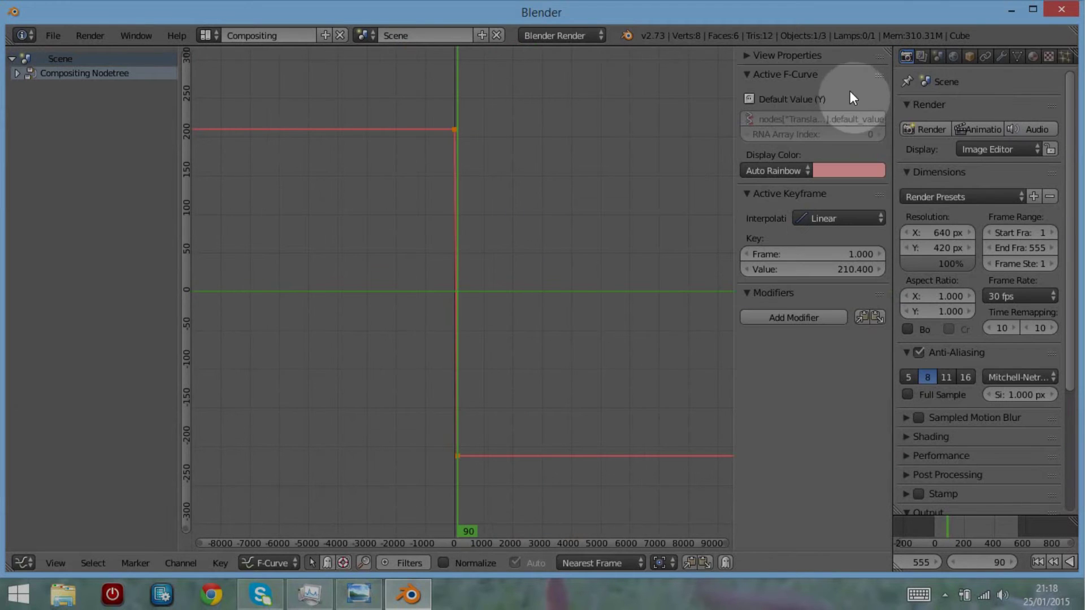
{"action": "left_click", "coordinate": [836, 317]}
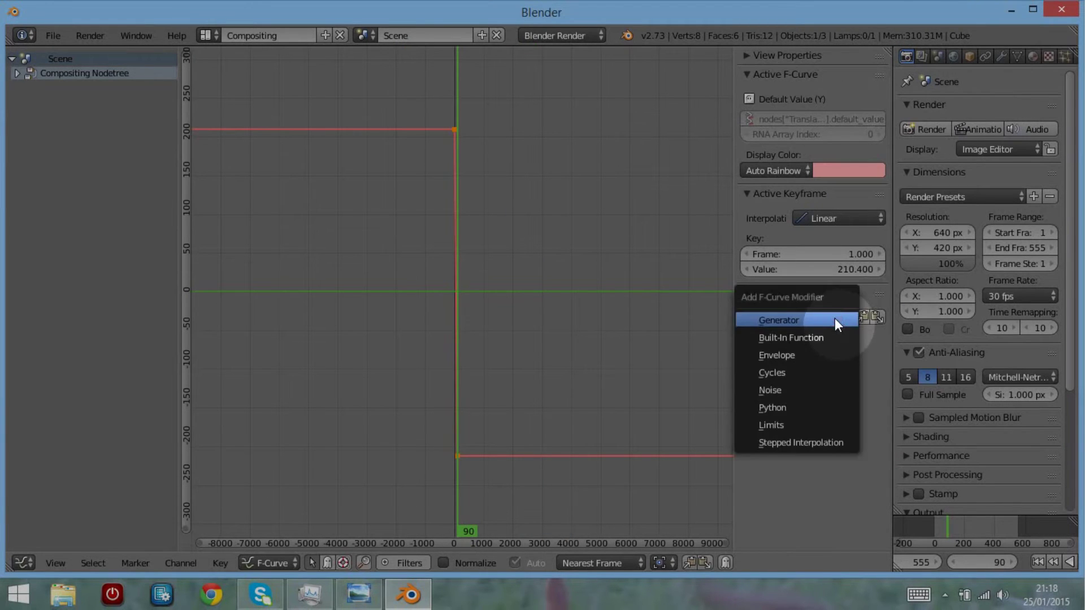
{"action": "left_click", "coordinate": [791, 375]}
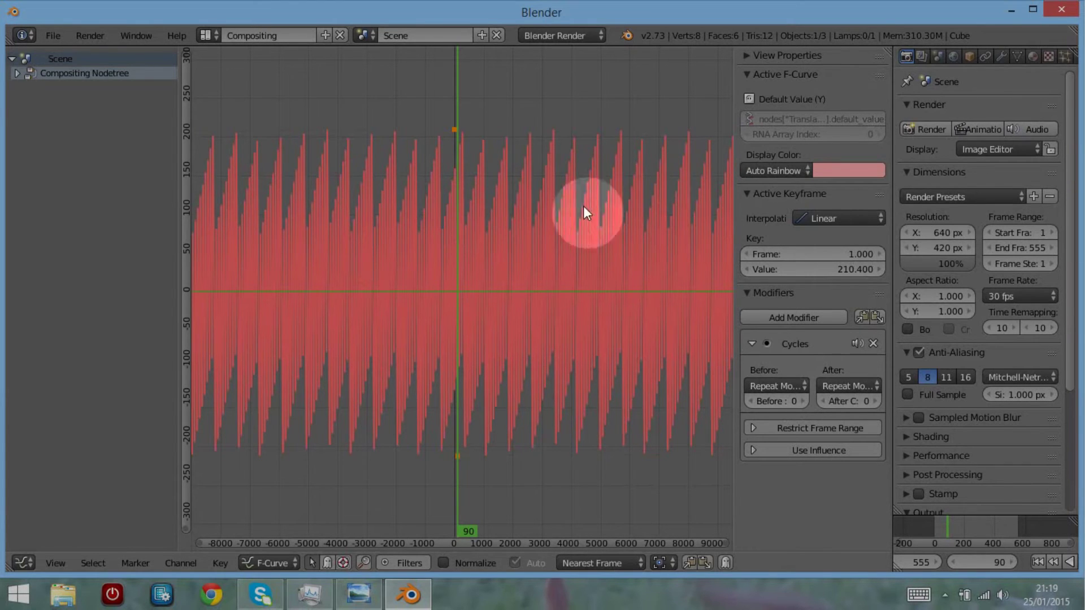
- Return to the Node Editor and scrub the timeline to preview the line's motion, ending on frame 0
{"action": "mouse_move", "coordinate": [417, 578]}
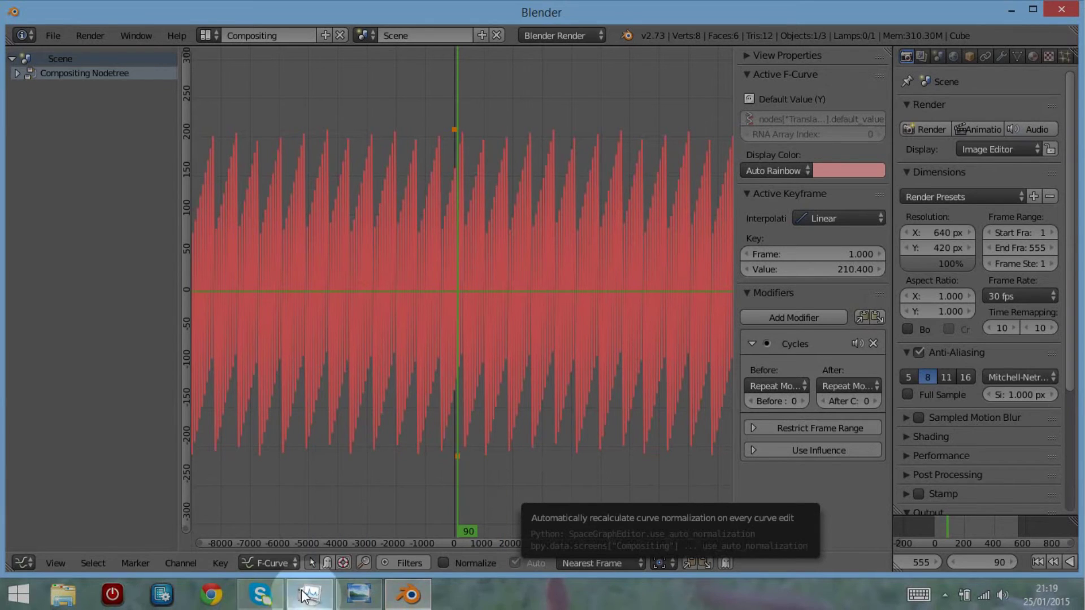
{"action": "left_click", "coordinate": [24, 563]}
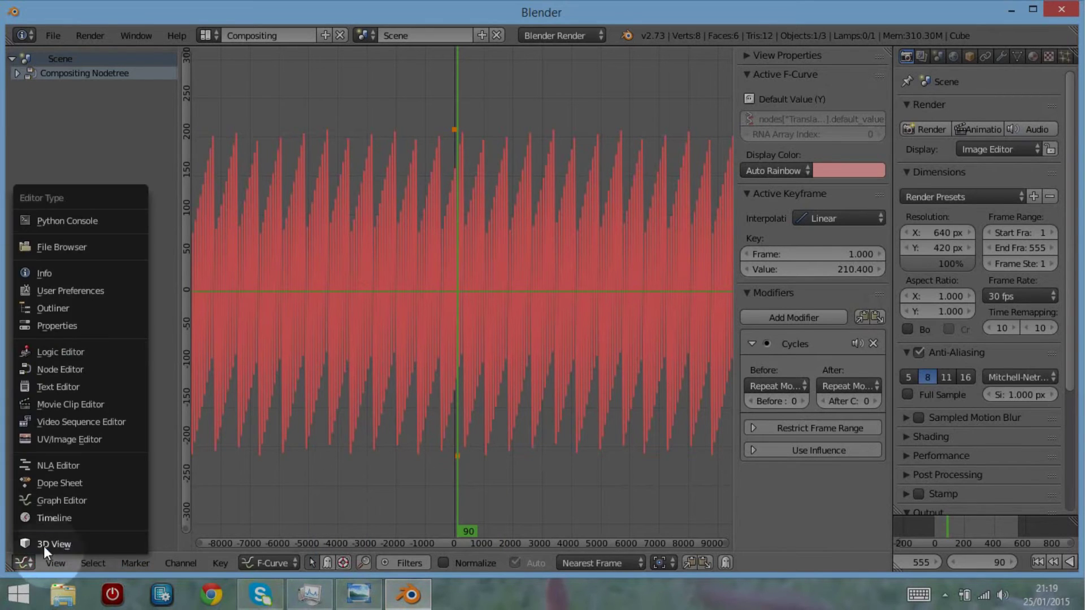
{"action": "left_click", "coordinate": [43, 546]}
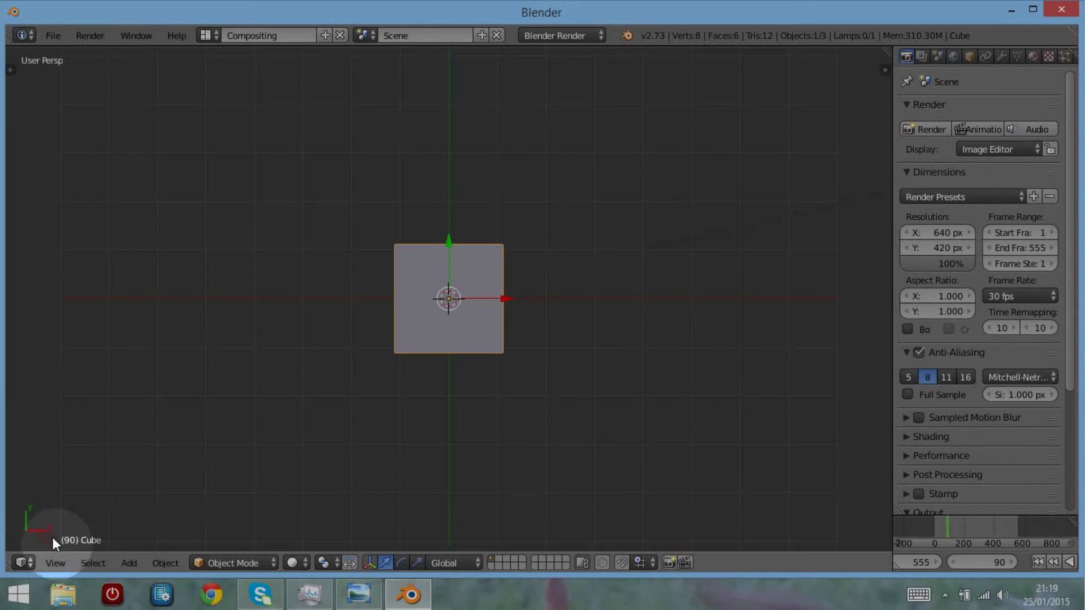
{"action": "left_click", "coordinate": [20, 562]}
{"action": "left_click", "coordinate": [30, 370]}
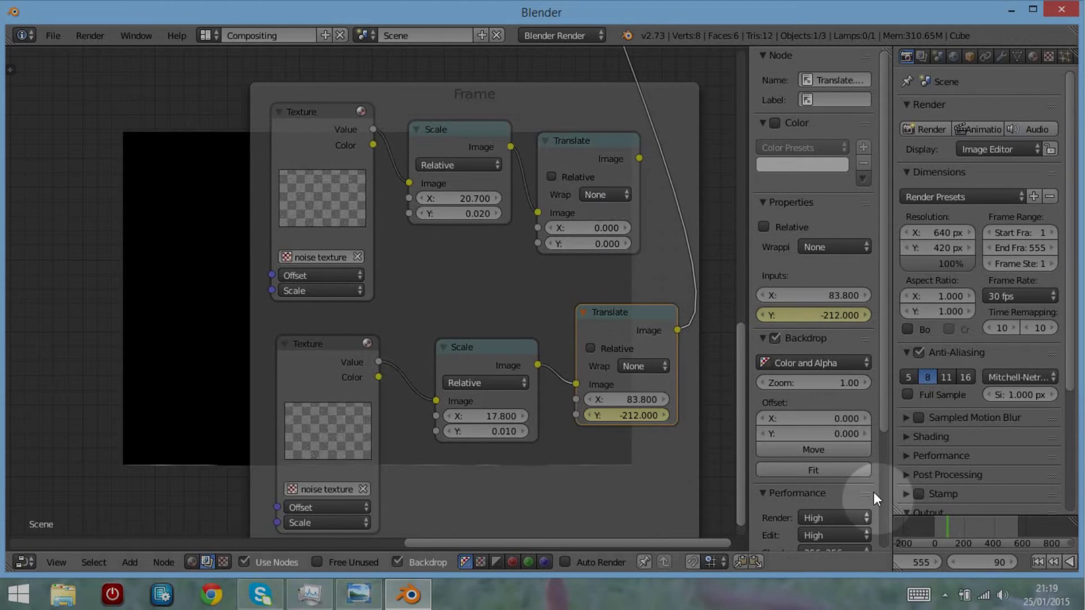
{"action": "left_click", "coordinate": [942, 531]}
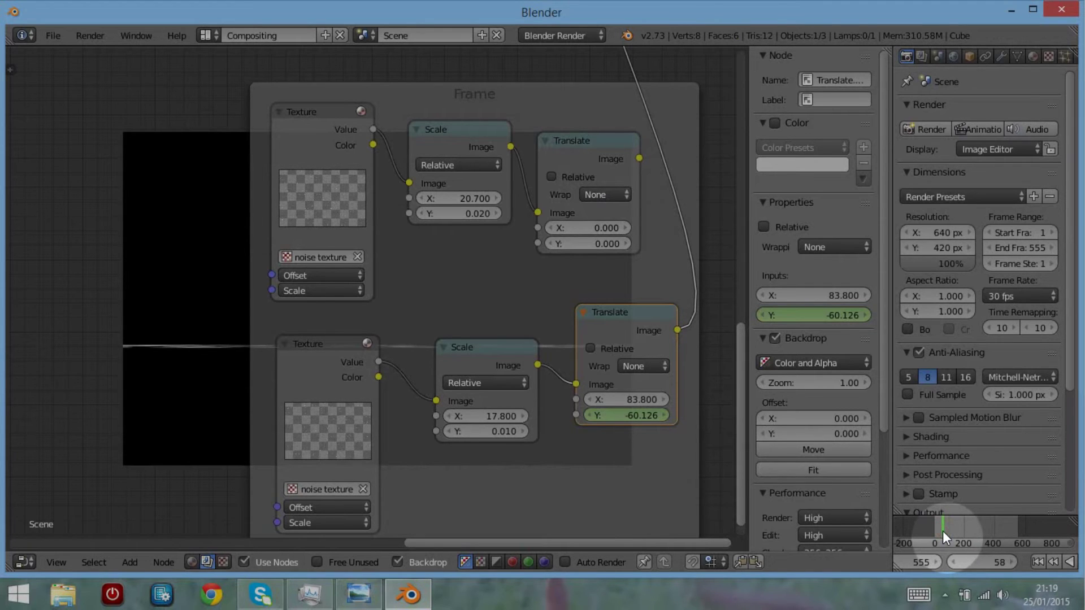
{"action": "left_click_drag", "start_coordinate": [943, 530], "coordinate": [934, 531]}
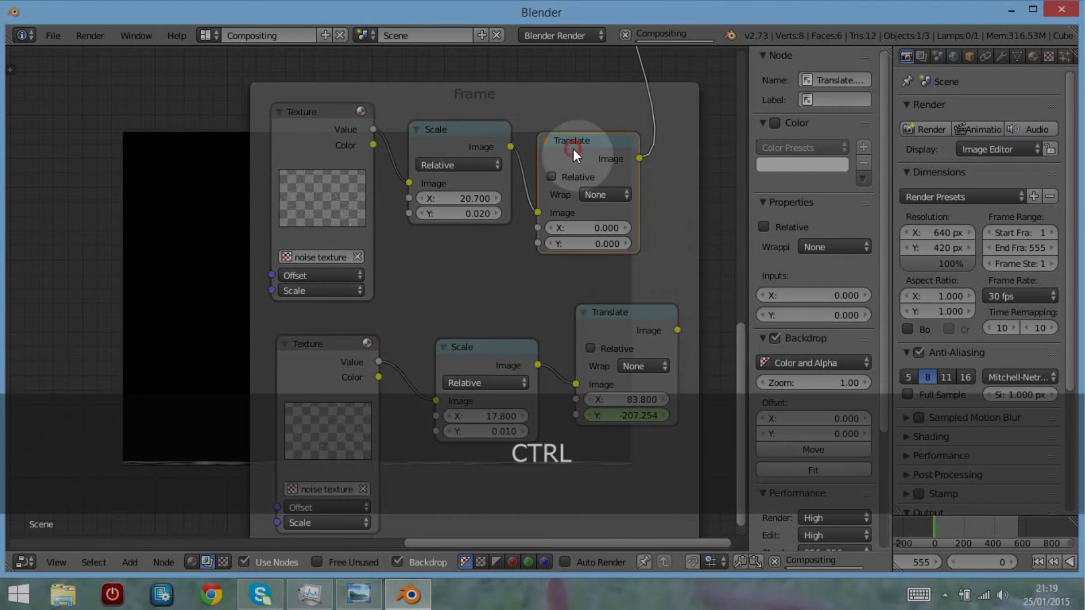
- Preview the upper Translate node's output in the backdrop and keyframe its Y offset at 219.2 on frame 0
{"action": "left_click", "coordinate": [573, 148], "text": "ctrl+shift"}
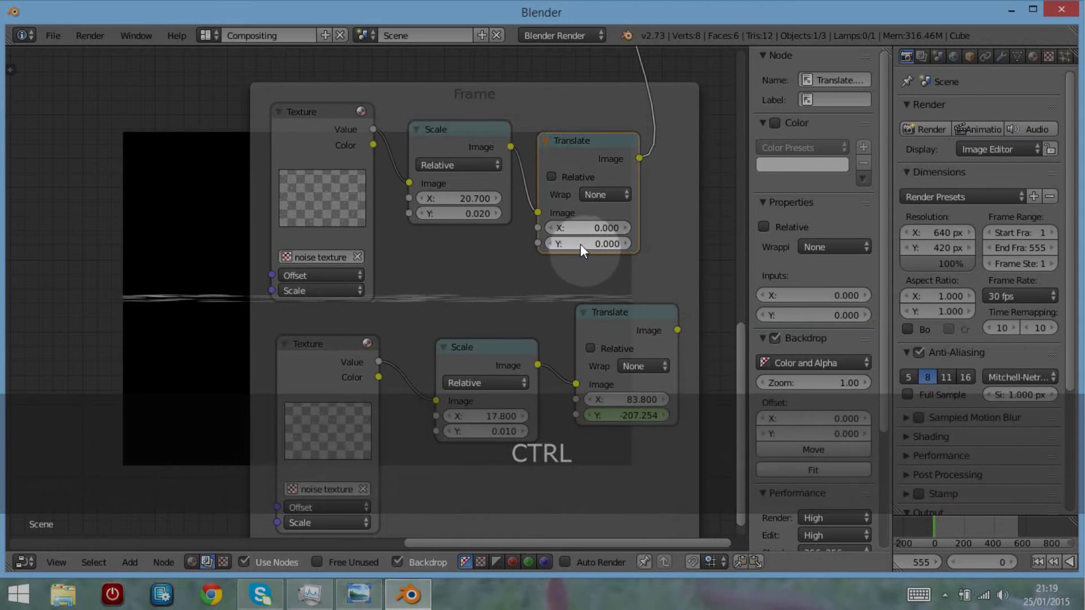
{"action": "left_click", "coordinate": [570, 244]}
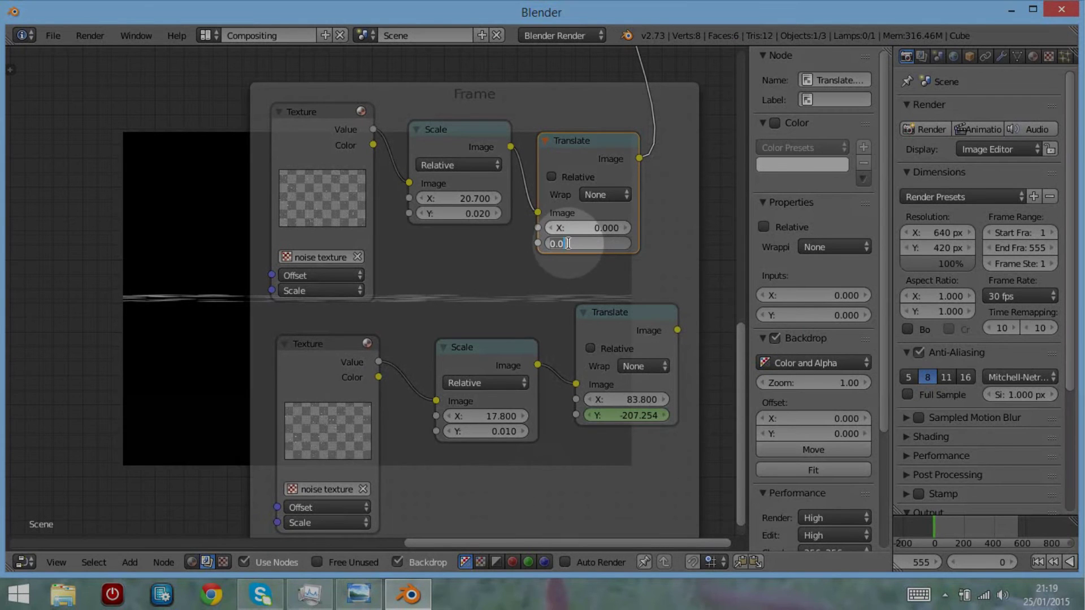
{"action": "type", "text": "20"}
{"action": "key", "text": "Return"}
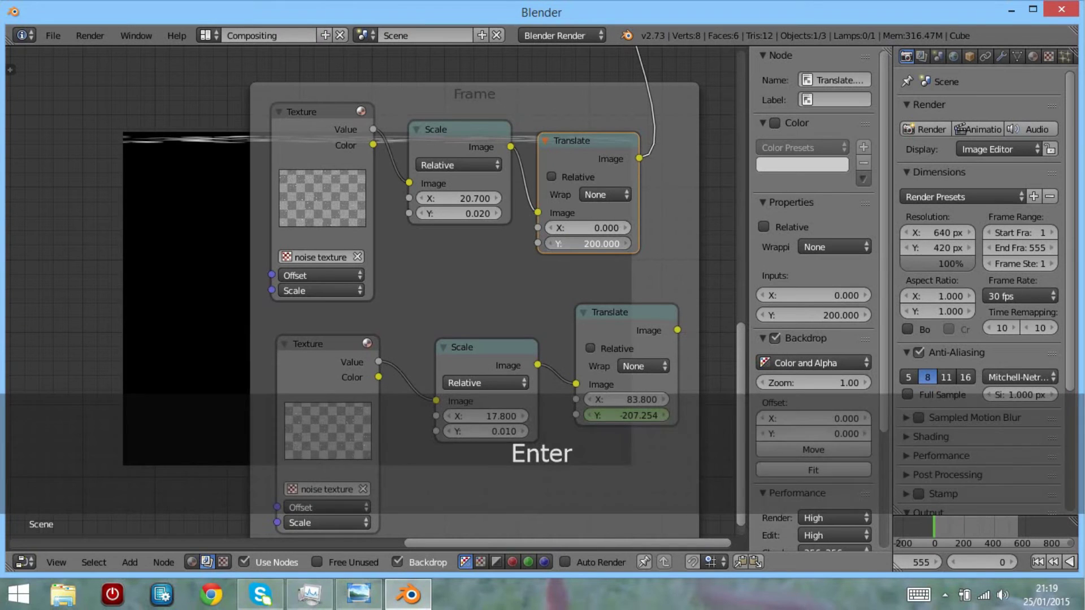
{"action": "left_click_drag", "start_coordinate": [594, 244], "coordinate": [658, 244]}
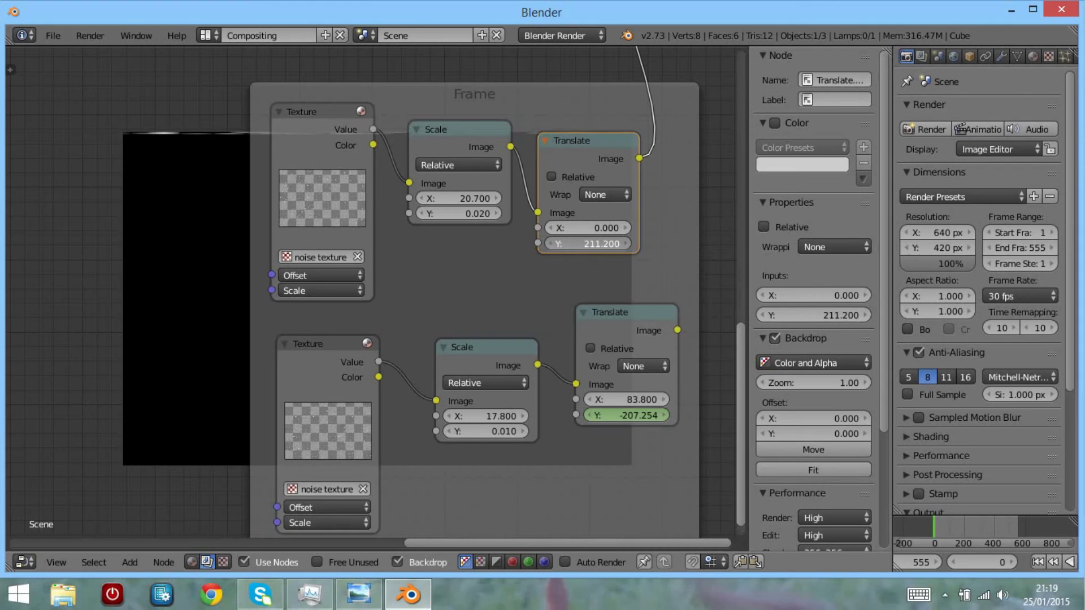
{"action": "left_click_drag", "start_coordinate": [572, 245], "coordinate": [599, 244]}
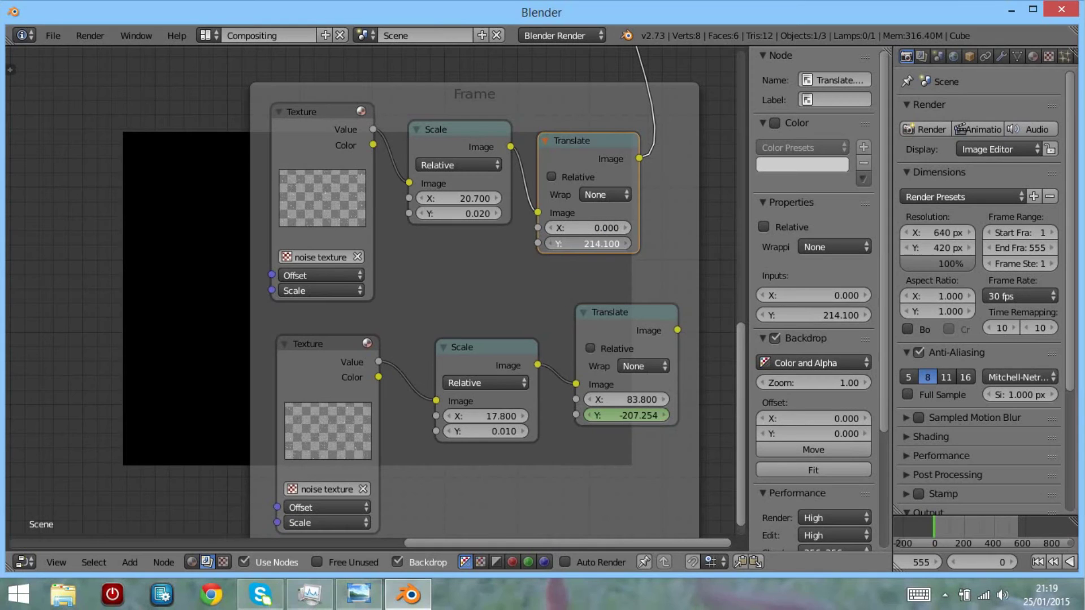
{"action": "left_click_drag", "start_coordinate": [599, 244], "coordinate": [577, 247]}
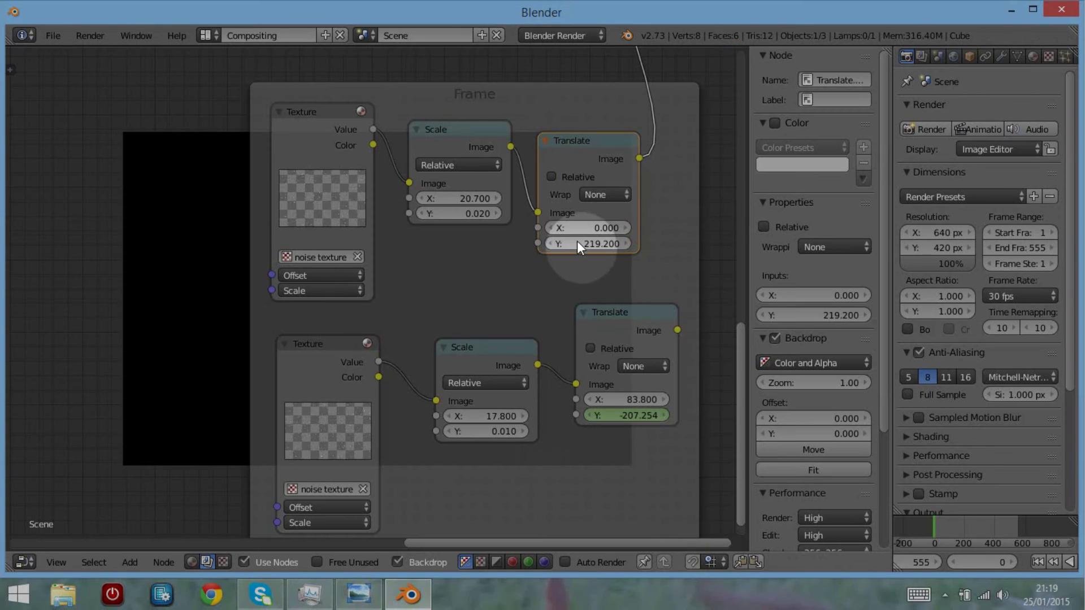
{"action": "key", "text": "i"}
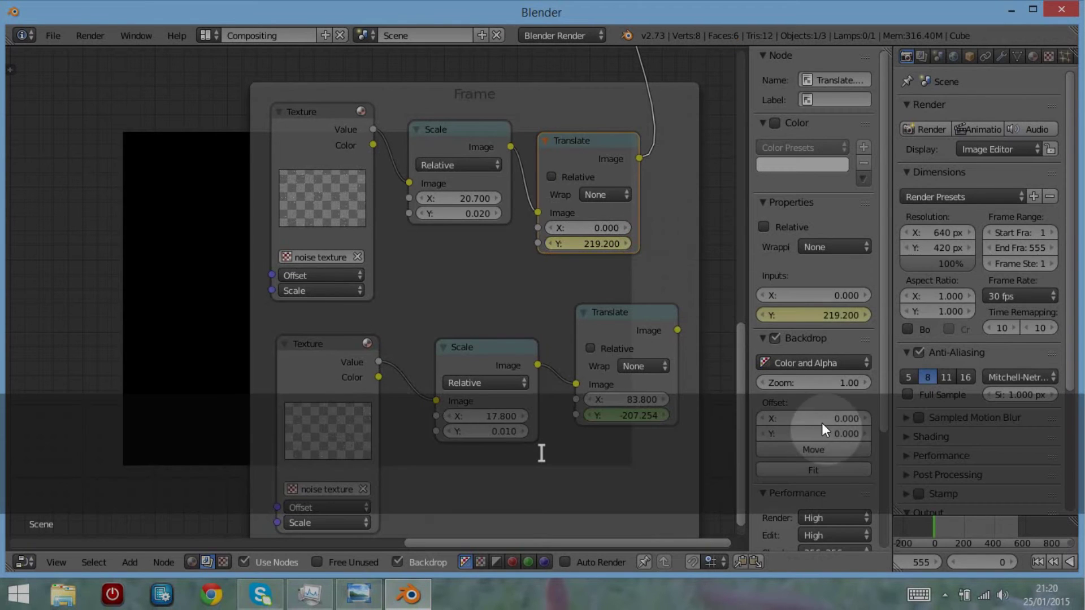
- Move the playhead to frame 126 and keyframe the upper Translate node's Y offset at -215.4
{"action": "left_click", "coordinate": [943, 528]}
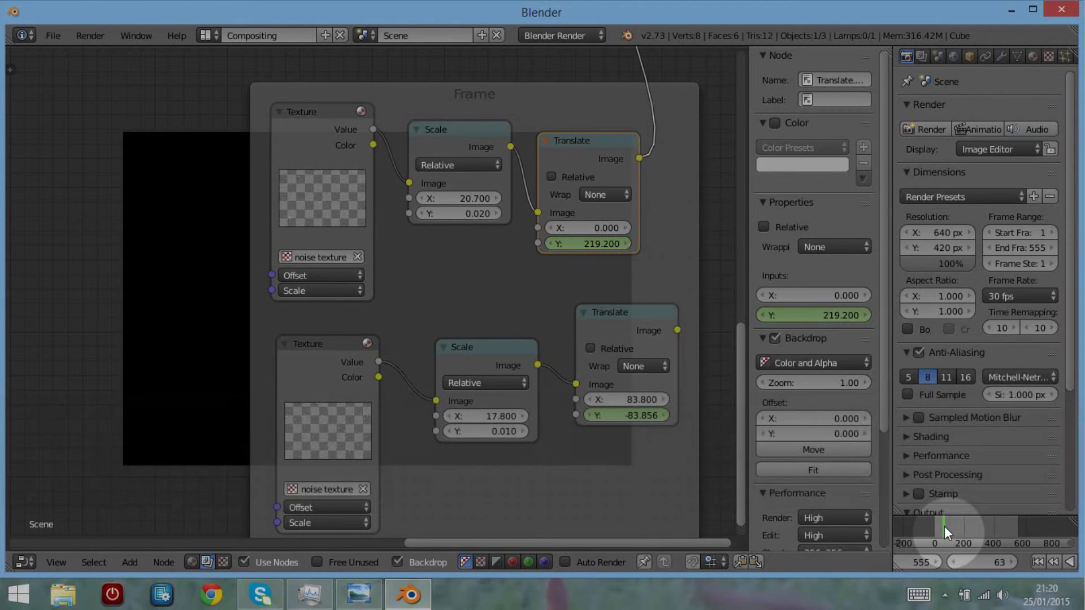
{"action": "left_click", "coordinate": [948, 525]}
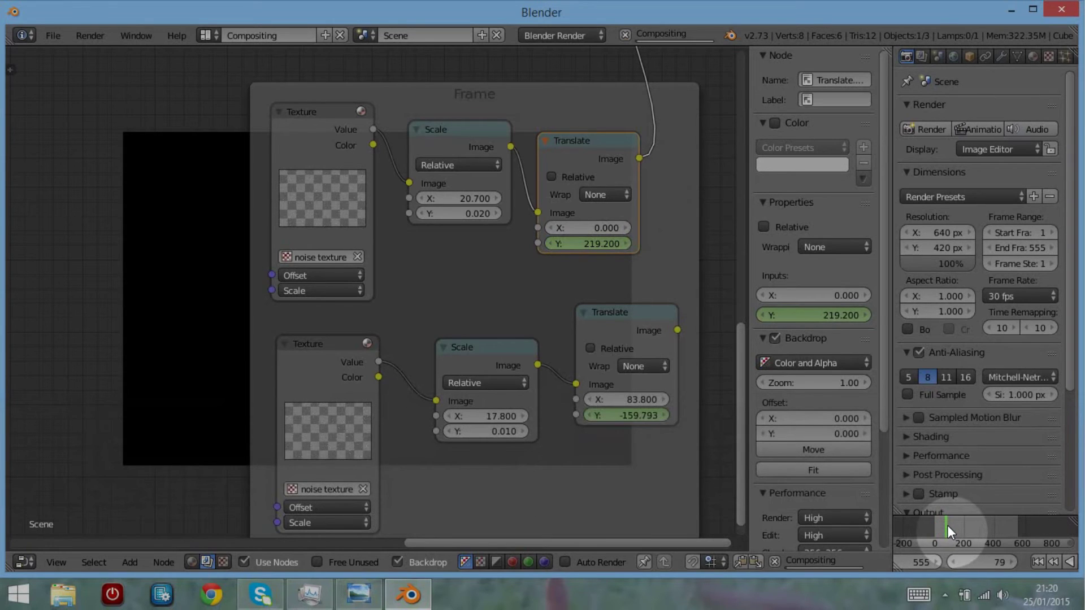
{"action": "left_click_drag", "start_coordinate": [948, 526], "coordinate": [957, 521]}
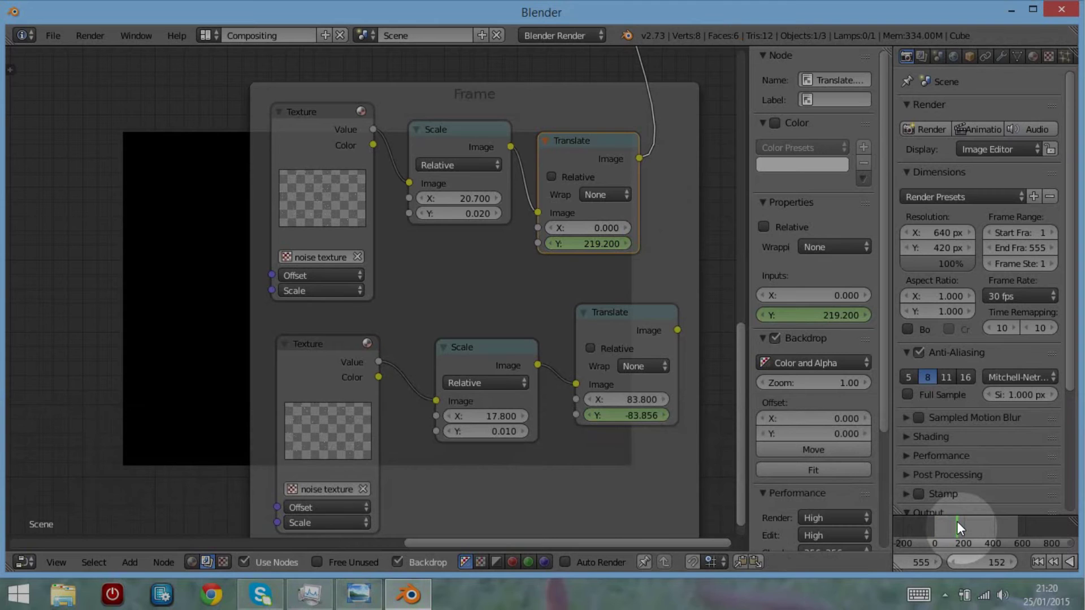
{"action": "left_click_drag", "start_coordinate": [957, 521], "coordinate": [957, 520]}
{"action": "left_click_drag", "start_coordinate": [956, 520], "coordinate": [952, 520]}
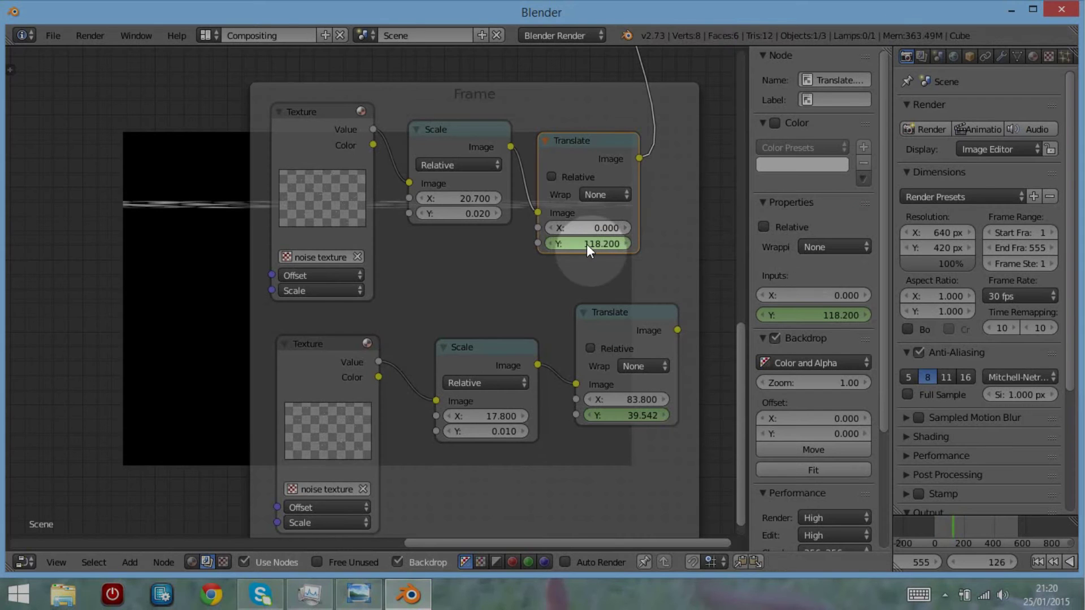
{"action": "left_click", "coordinate": [584, 244]}
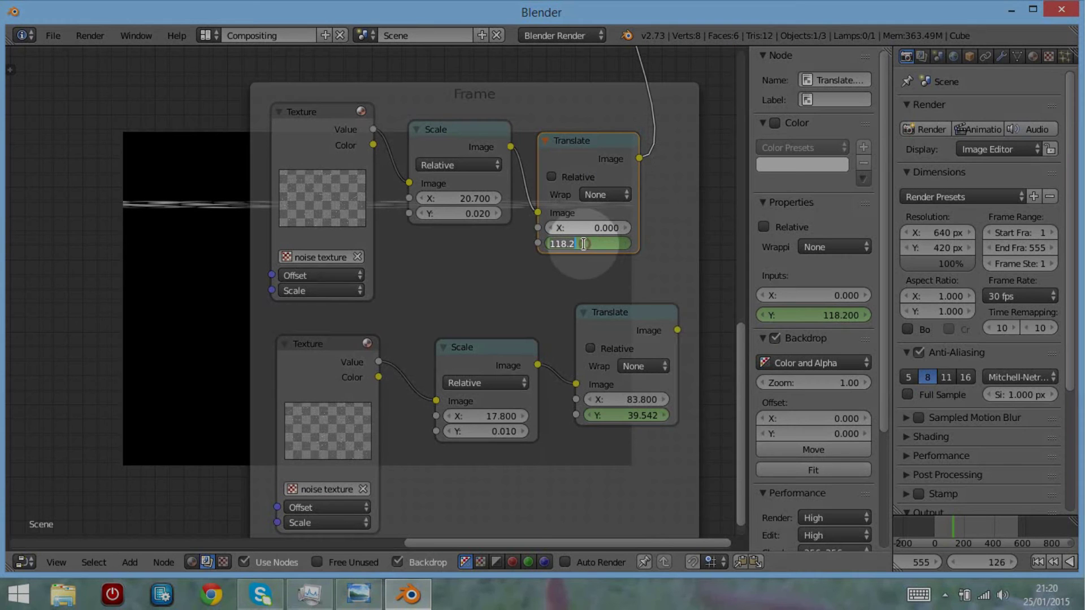
{"action": "type", "text": "-200"}
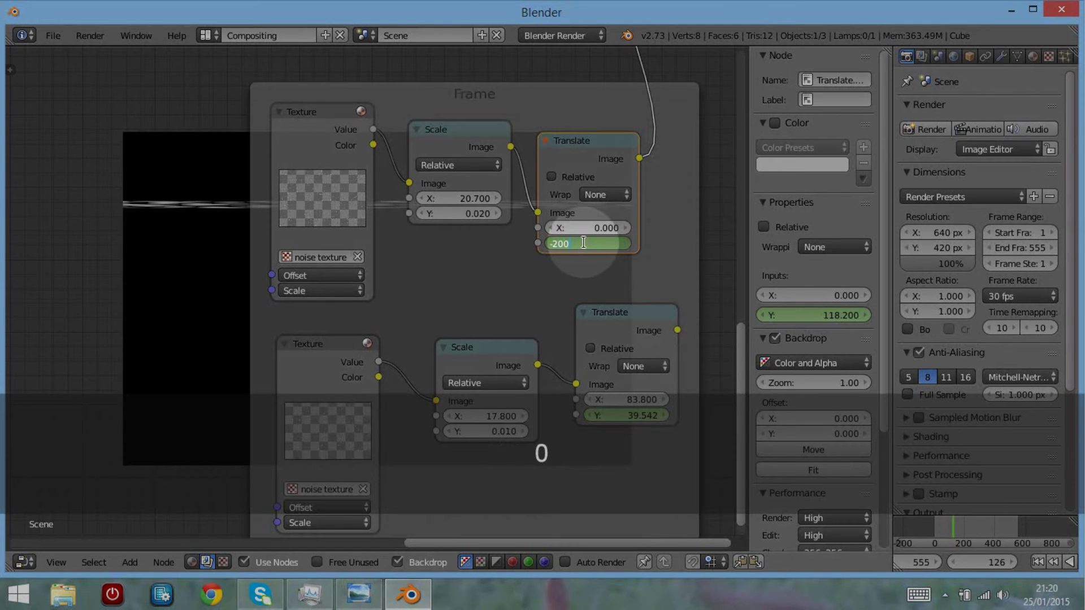
{"action": "key", "text": "Return"}
{"action": "left_click_drag", "start_coordinate": [618, 241], "coordinate": [600, 241]}
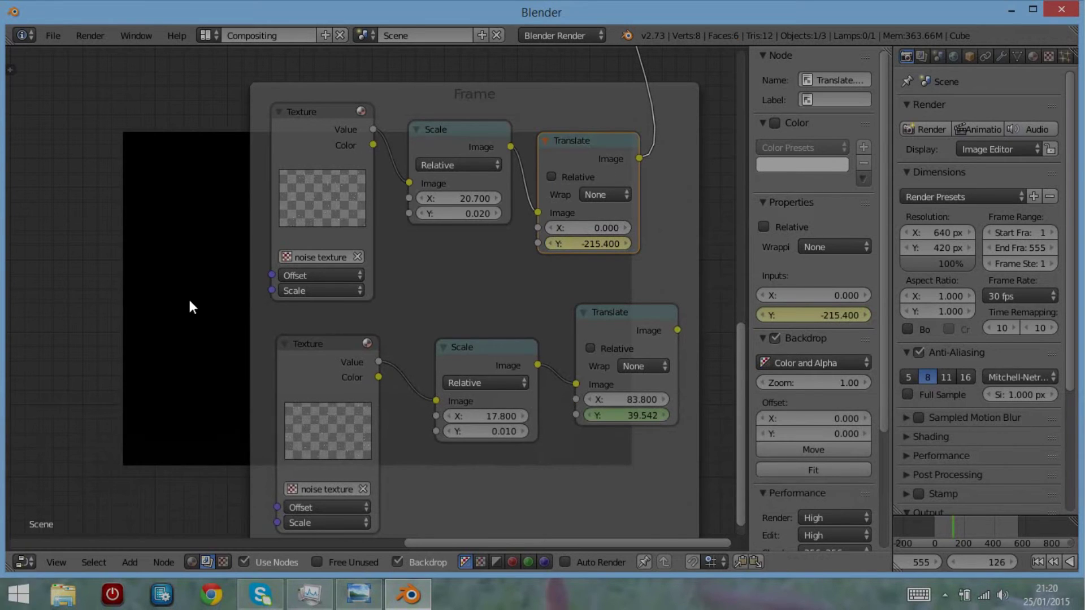
- Switch to the Graph Editor and set the upper Translate node's Y keyframes to Linear interpolation
{"action": "left_click", "coordinate": [23, 562]}
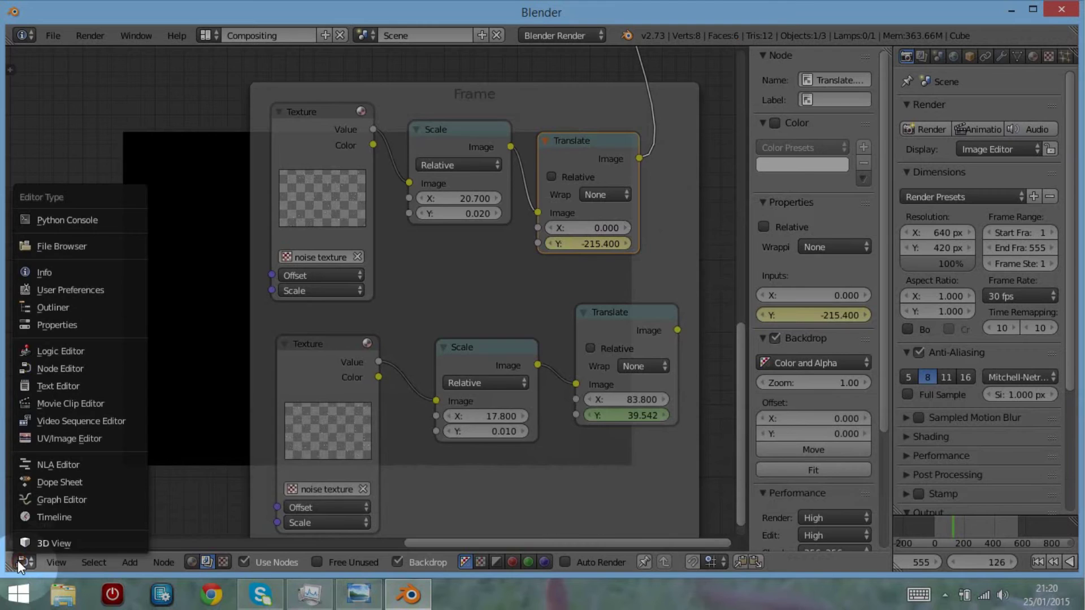
{"action": "left_click", "coordinate": [44, 499]}
{"action": "key", "text": "t"}
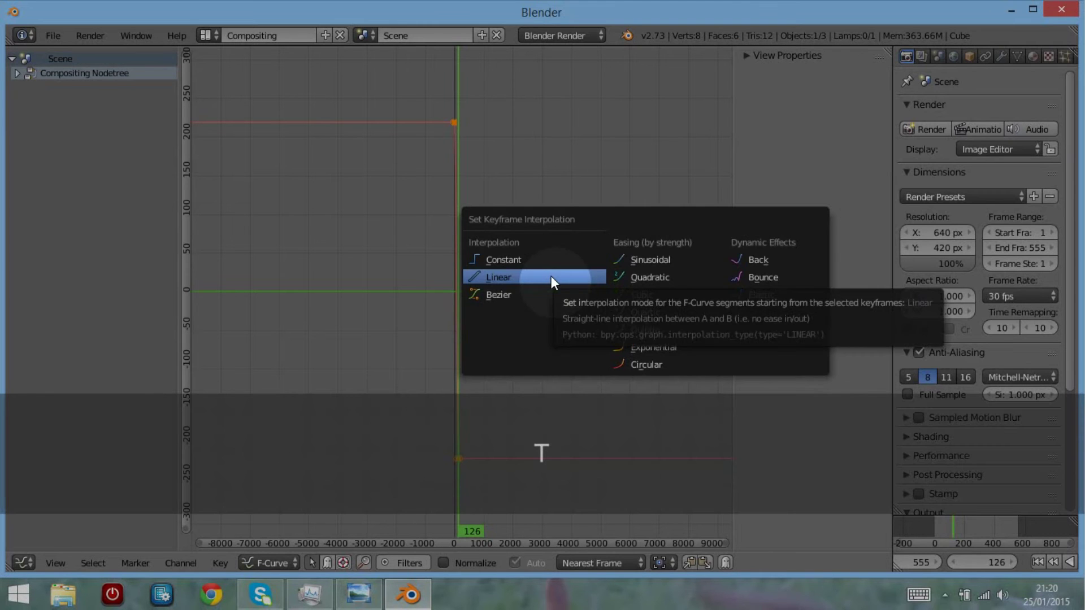
{"action": "left_click", "coordinate": [537, 277]}
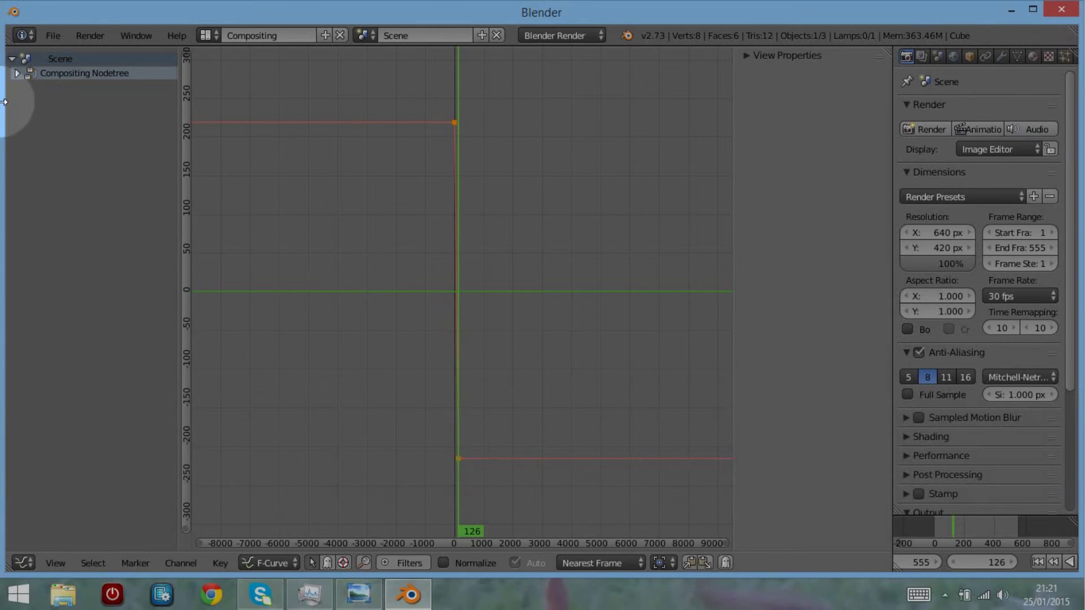
- Try to apply Make Cyclic extrapolation from the Compositing Nodetree channel
{"action": "left_click", "coordinate": [51, 73]}
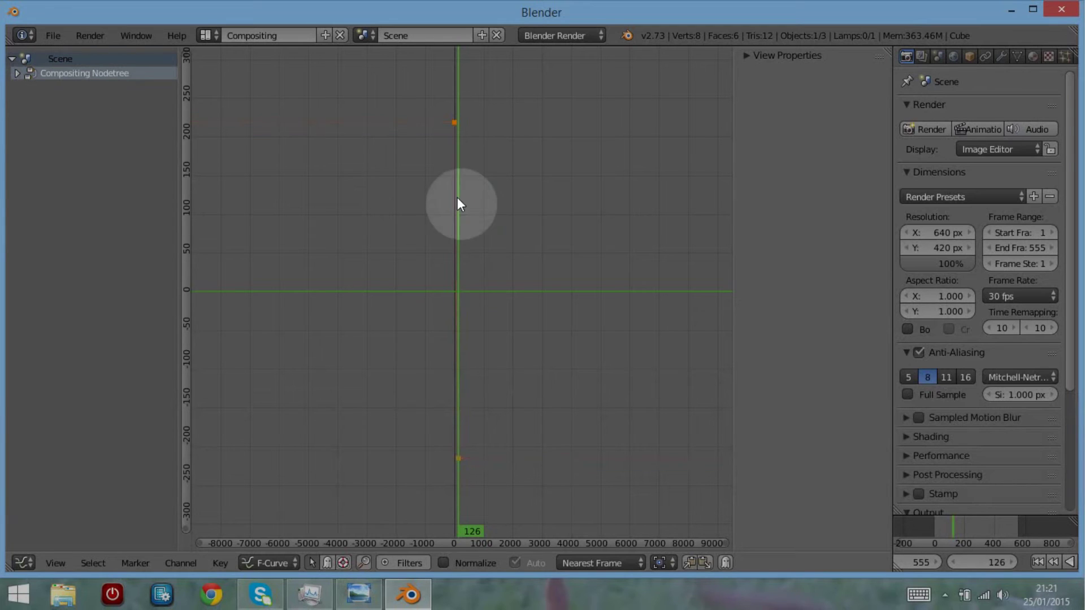
{"action": "left_click", "coordinate": [221, 563]}
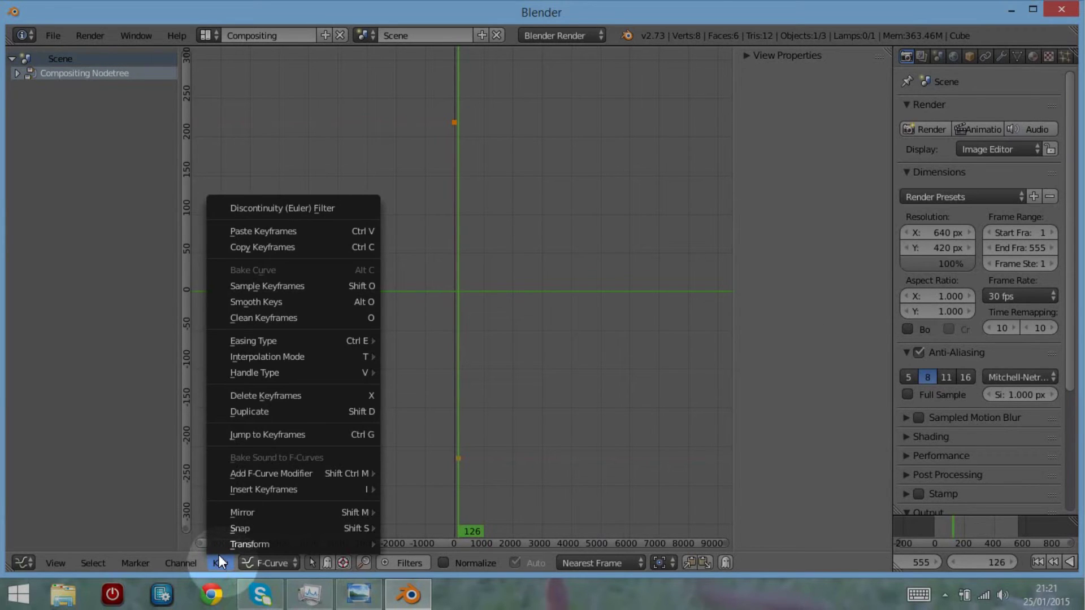
{"action": "mouse_move", "coordinate": [187, 565]}
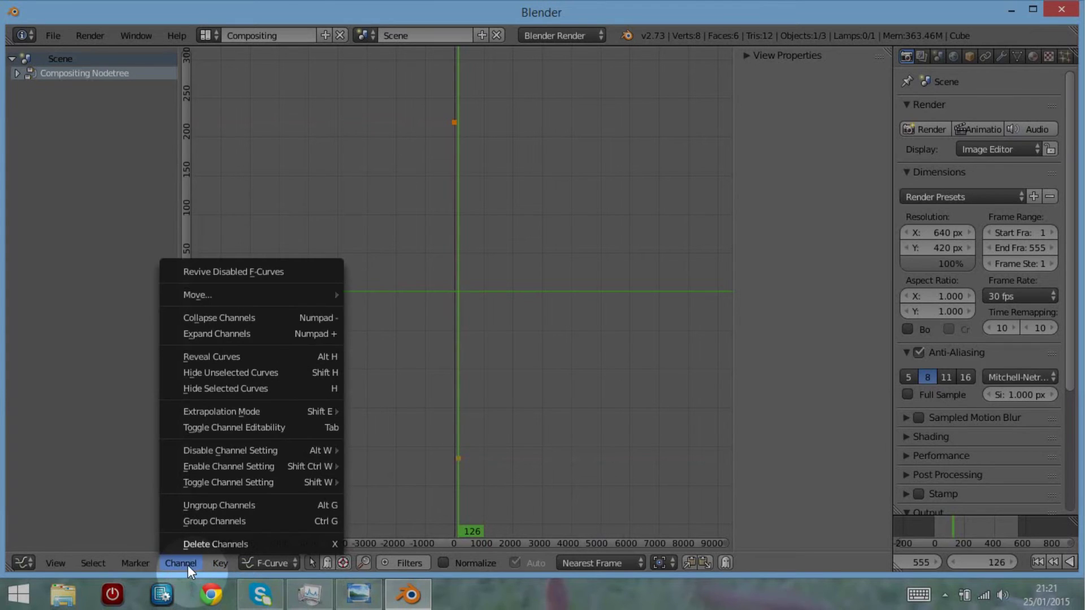
{"action": "mouse_move", "coordinate": [208, 413]}
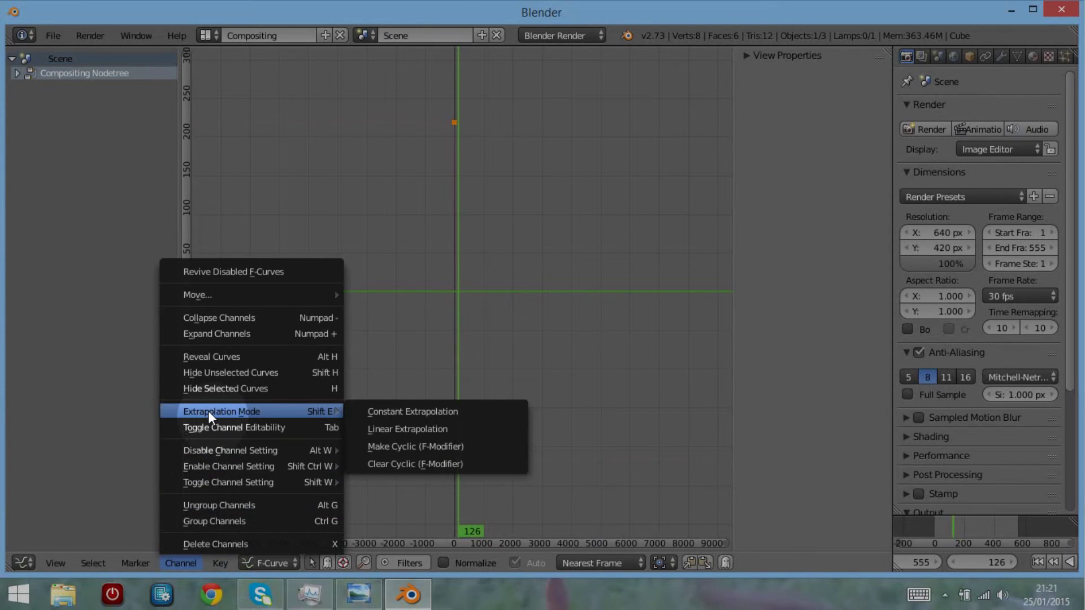
{"action": "left_click", "coordinate": [403, 446]}
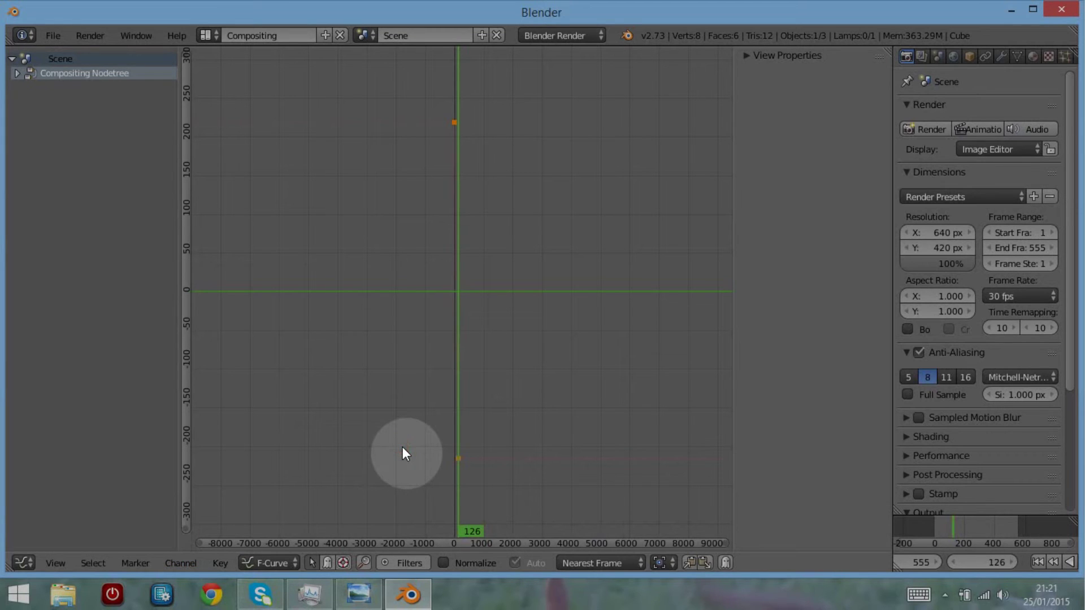
- Reselect the upper Translate node's Y curve and make its extrapolation cyclic with the Make Cyclic F-Modifier
{"action": "left_click", "coordinate": [454, 431]}
{"action": "key", "text": "a"}
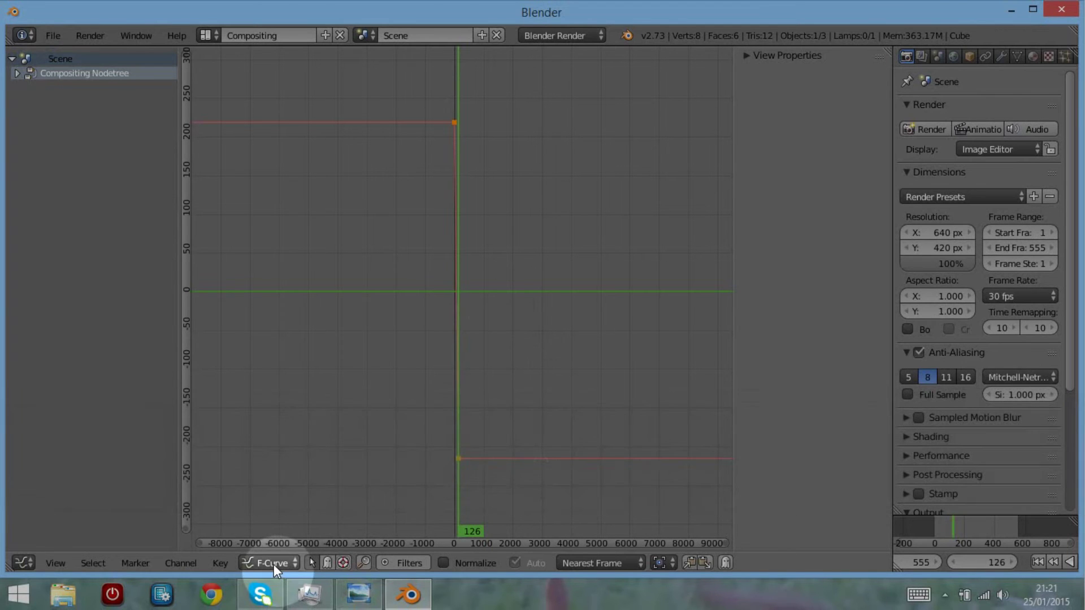
{"action": "left_click", "coordinate": [178, 563]}
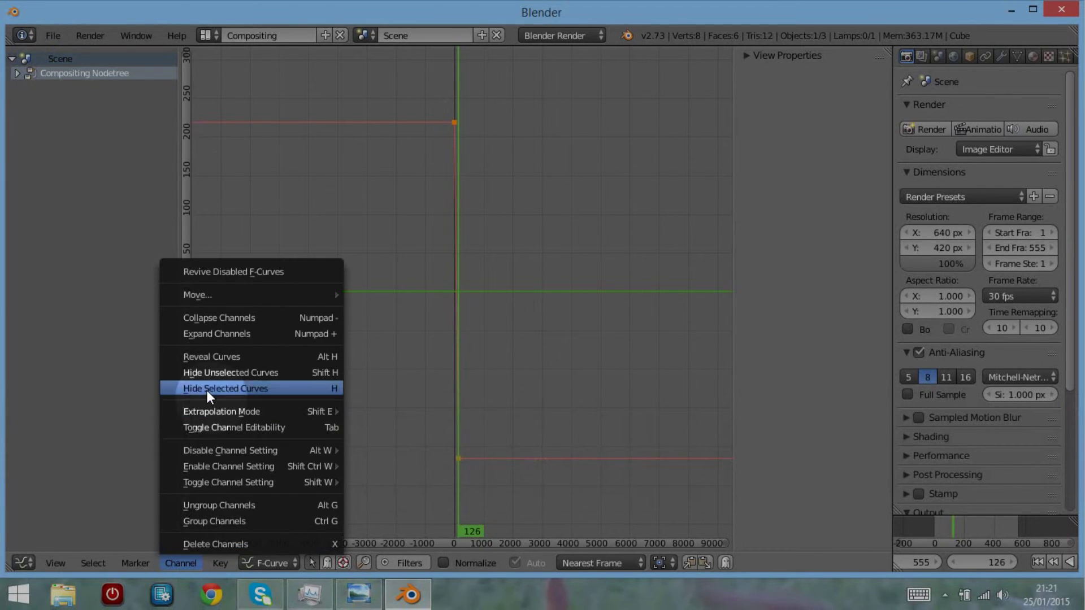
{"action": "mouse_move", "coordinate": [217, 410]}
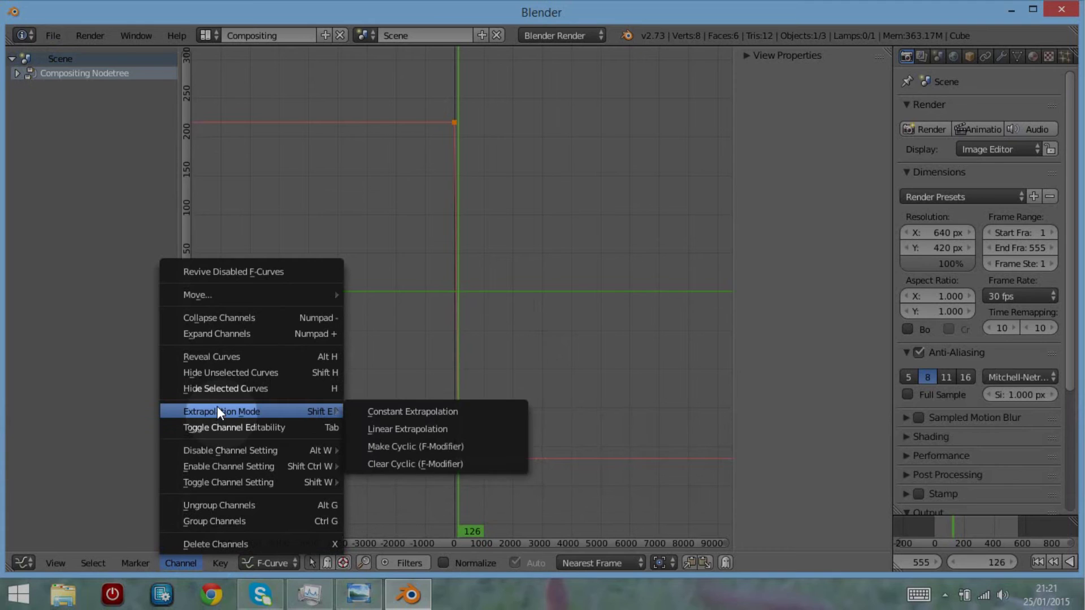
{"action": "left_click", "coordinate": [442, 448]}
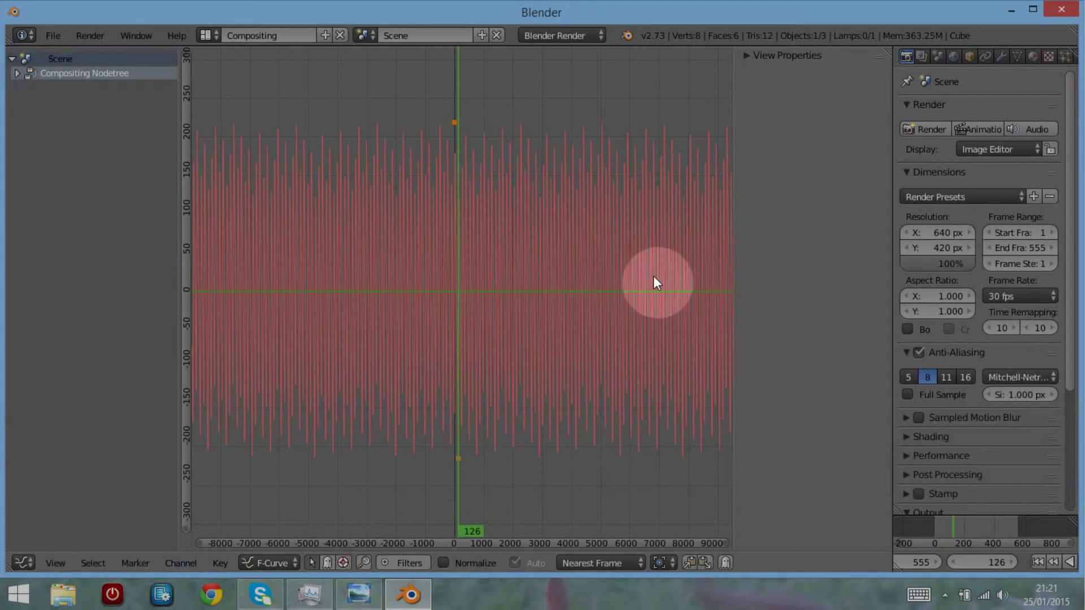
- Back in the Node Editor, add a Displace node between Soft Light and the Viewer, with the upper Translate output feeding its vector input
{"action": "left_click", "coordinate": [21, 563]}
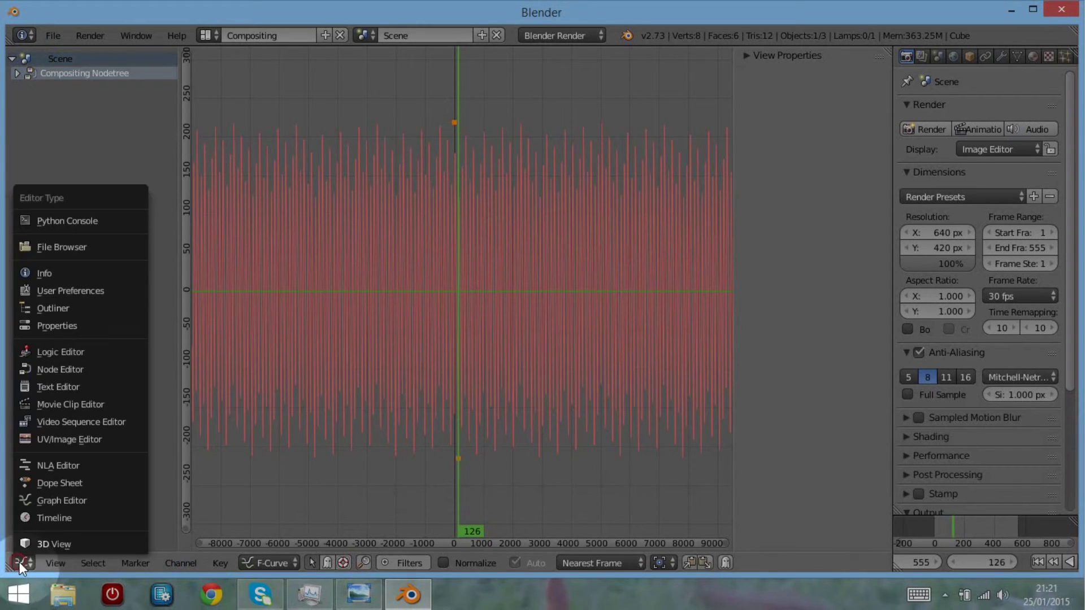
{"action": "left_click", "coordinate": [41, 371]}
{"action": "middle_click_drag", "start_coordinate": [690, 235], "coordinate": [455, 412]}
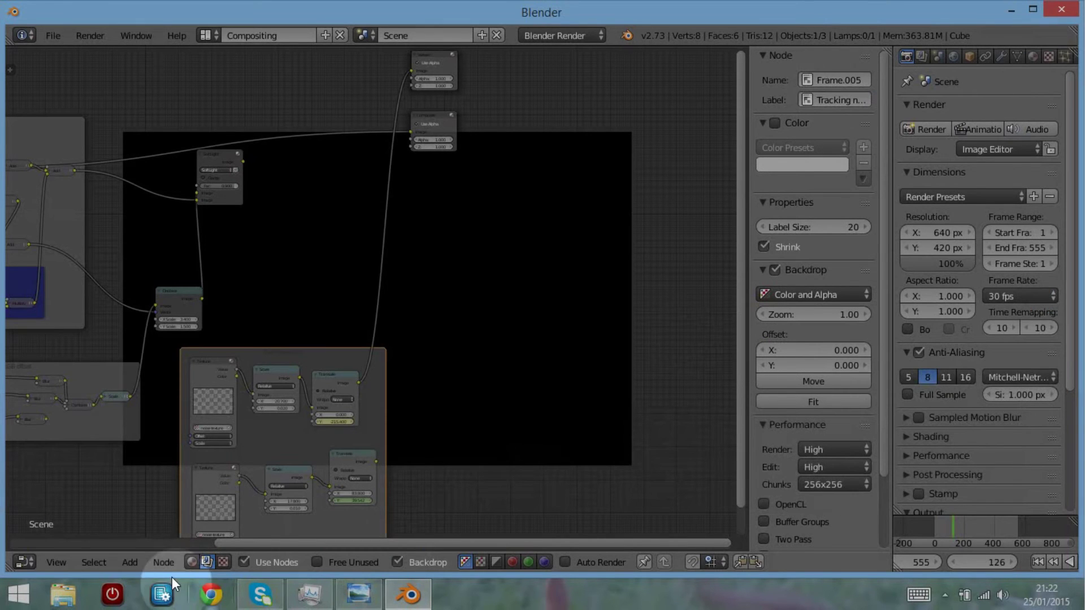
{"action": "left_click", "coordinate": [136, 564]}
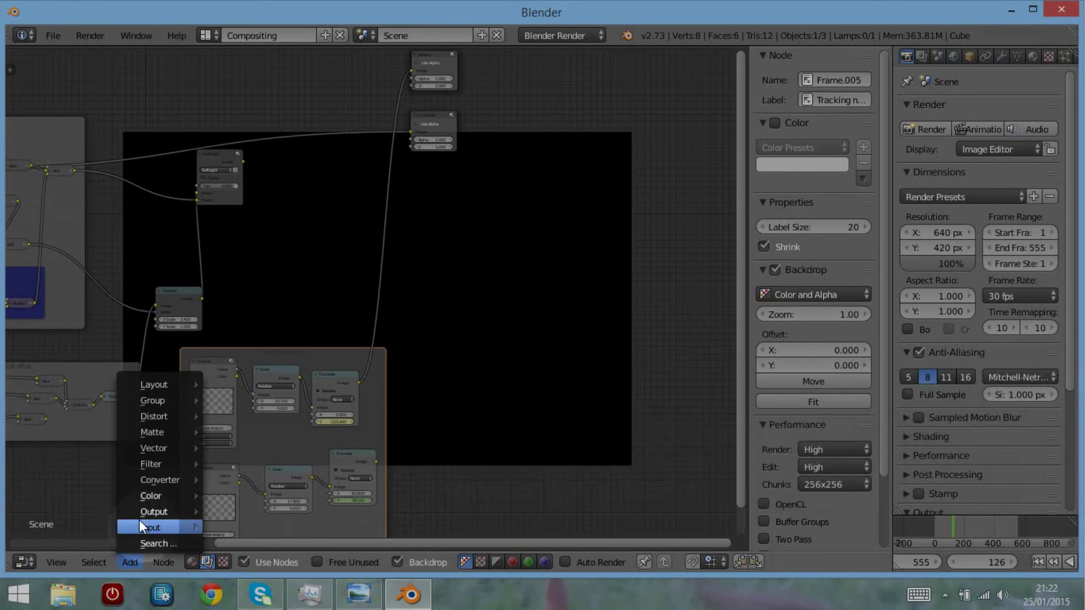
{"action": "mouse_move", "coordinate": [162, 480]}
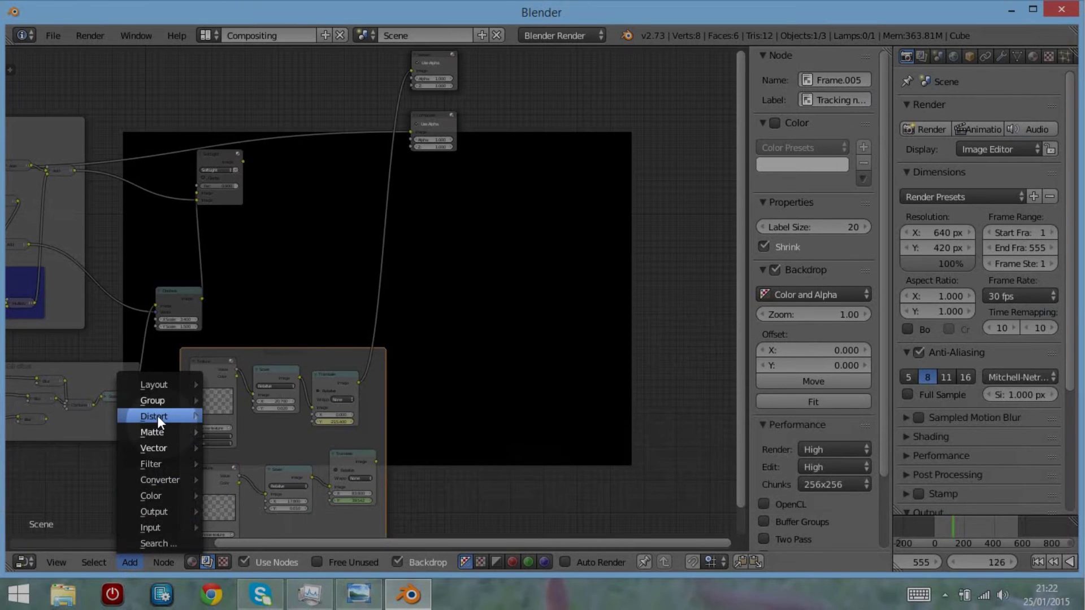
{"action": "mouse_move", "coordinate": [157, 416]}
{"action": "left_click", "coordinate": [255, 328]}
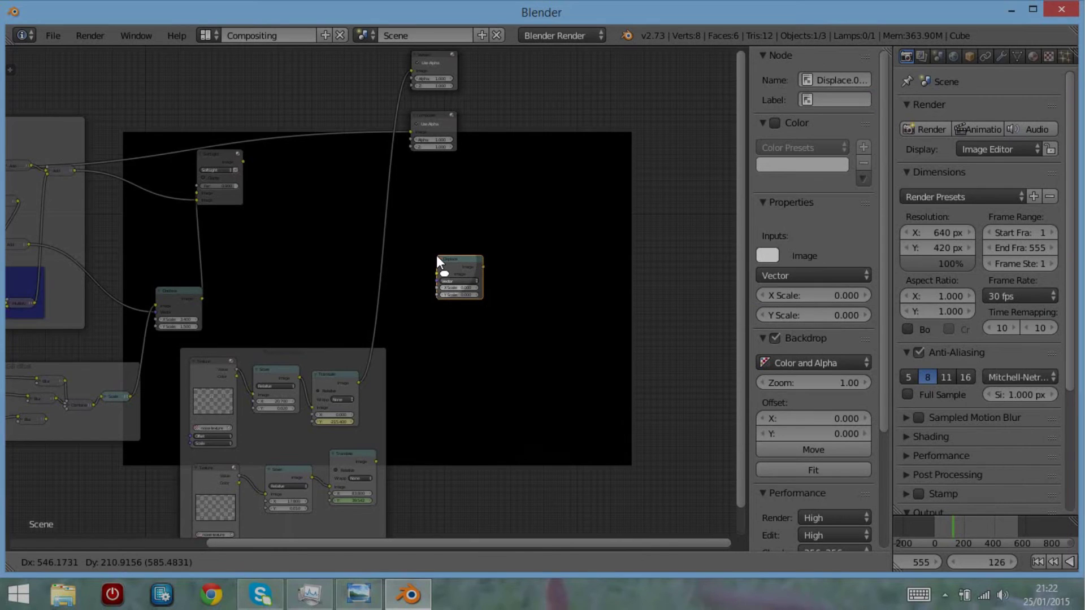
{"action": "left_click", "coordinate": [437, 257]}
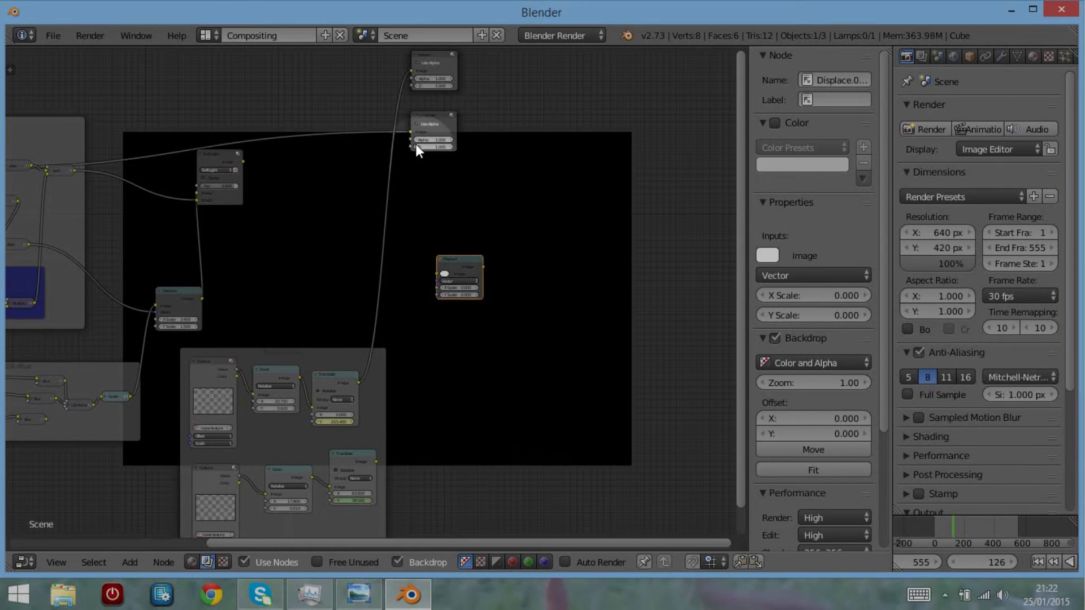
{"action": "mouse_move", "coordinate": [412, 70]}
{"action": "left_mouse_down"}
{"action": "mouse_move", "coordinate": [404, 208]}
{"action": "mouse_move", "coordinate": [434, 287]}
{"action": "mouse_move", "coordinate": [327, 237]}
{"action": "mouse_move", "coordinate": [238, 164]}
{"action": "mouse_move", "coordinate": [288, 201]}
{"action": "mouse_move", "coordinate": [408, 251]}
{"action": "mouse_move", "coordinate": [440, 279]}
{"action": "mouse_move", "coordinate": [432, 252]}
{"action": "mouse_move", "coordinate": [387, 251]}
{"action": "mouse_move", "coordinate": [413, 70]}
{"action": "left_mouse_up"}
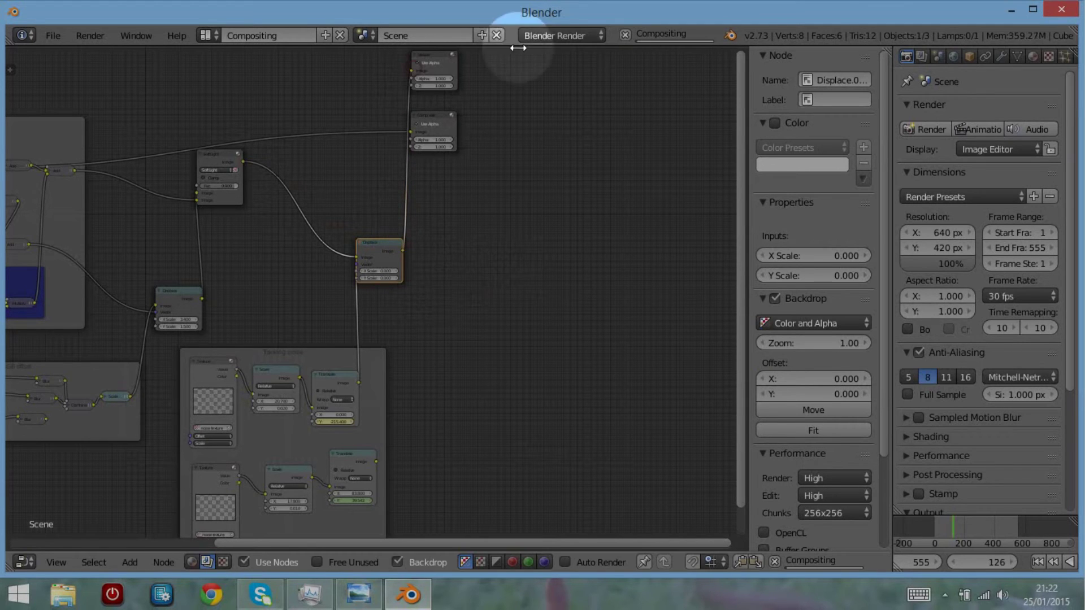
- Scrub the timeline to frame 210 and examine the displaced image in the backdrop
{"action": "mouse_move", "coordinate": [1079, 9]}
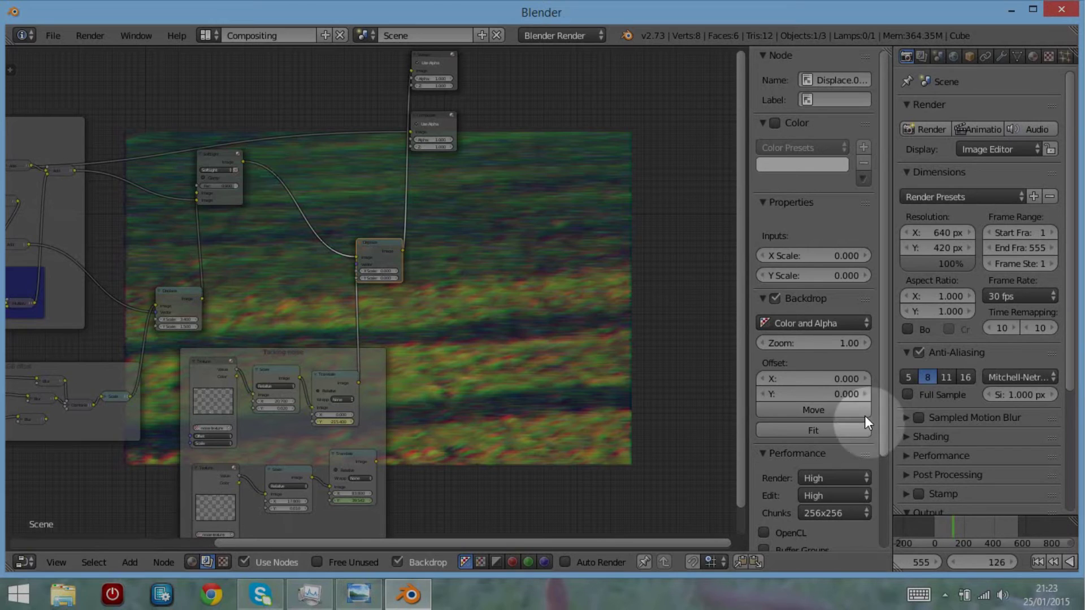
{"action": "left_click", "coordinate": [967, 532]}
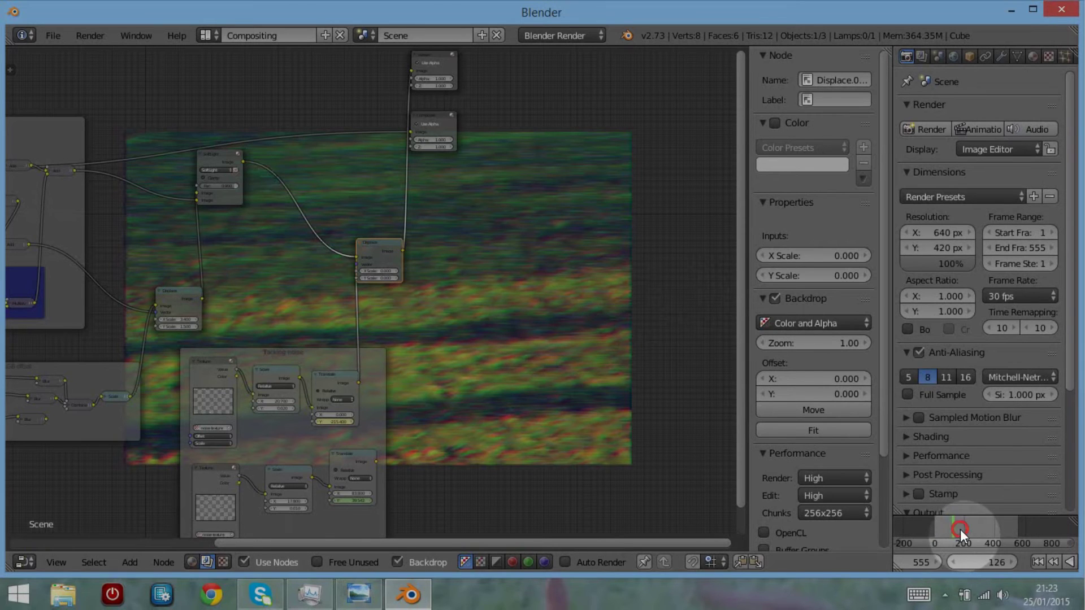
{"action": "left_click_drag", "start_coordinate": [981, 525], "coordinate": [965, 528]}
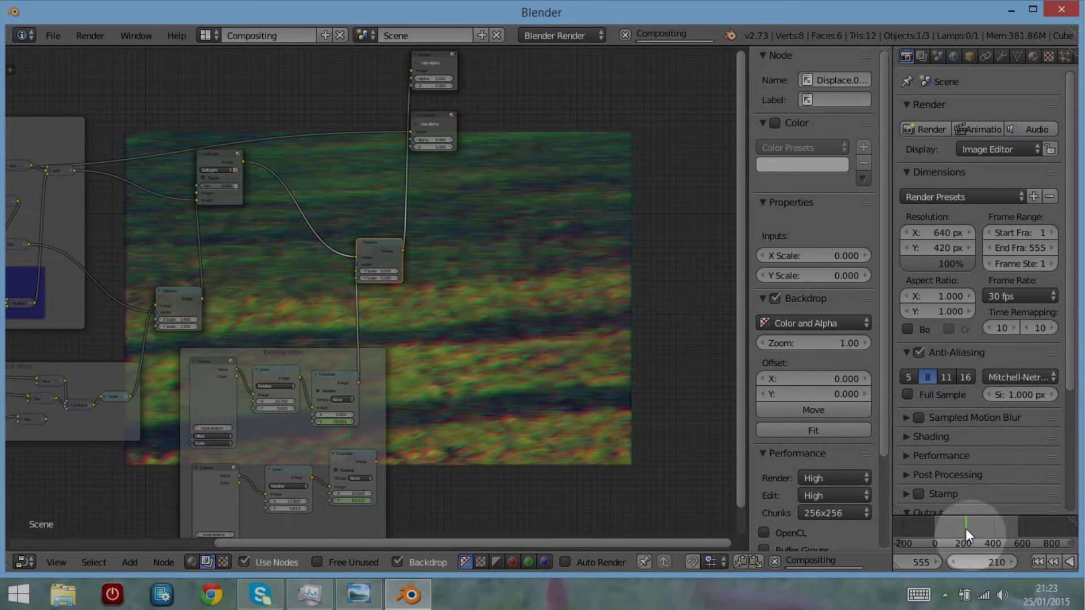
{"action": "scroll", "coordinate": [487, 360], "scroll_direction": "up", "scroll_amount": 1}
{"action": "scroll", "coordinate": [464, 321], "scroll_direction": "up", "scroll_amount": 1}
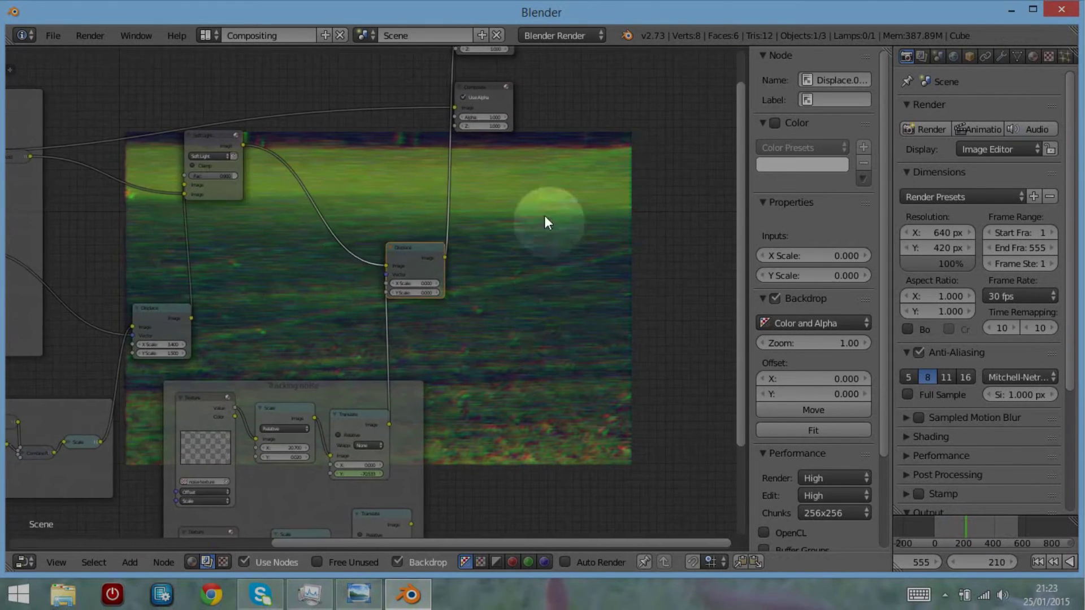
- Add an Alpha Over node inside the Tracking noise frame and link both Translate outputs to its two Image inputs
{"action": "left_click", "coordinate": [129, 562]}
{"action": "mouse_move", "coordinate": [137, 527]}
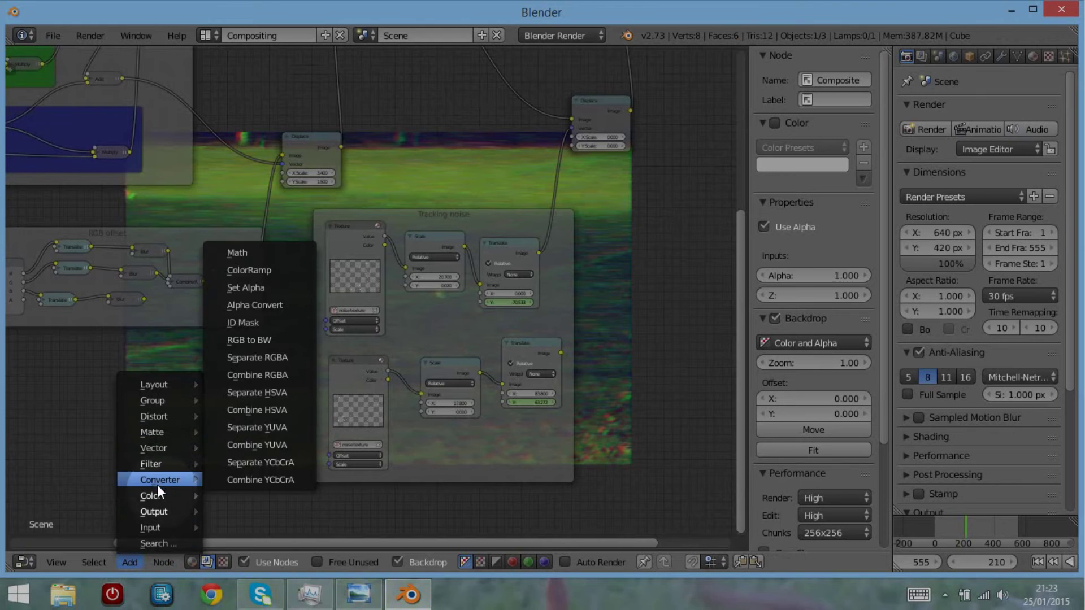
{"action": "mouse_move", "coordinate": [158, 494]}
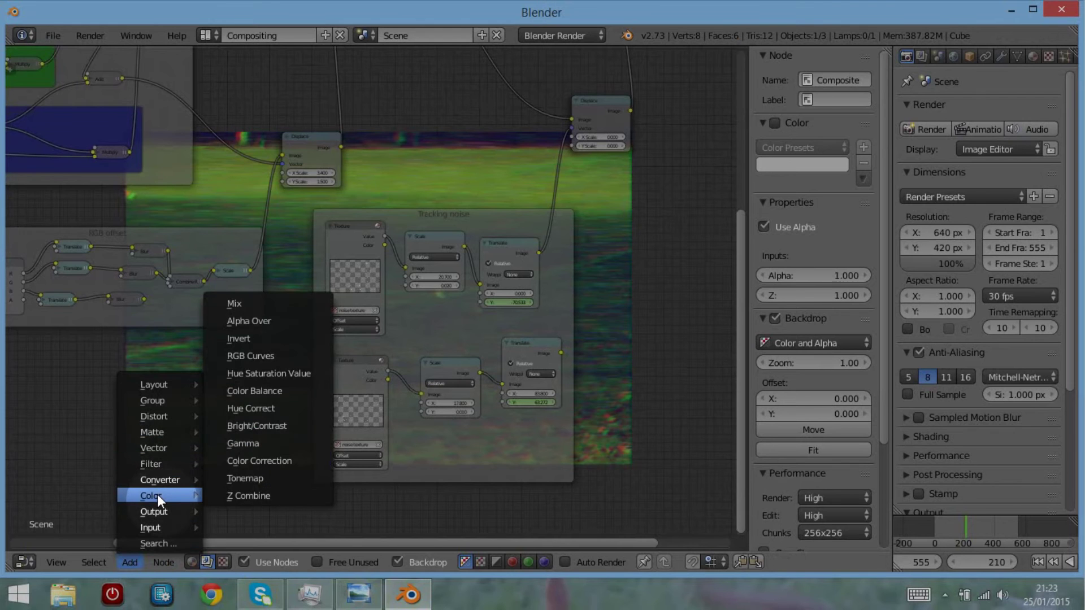
{"action": "left_click", "coordinate": [272, 322]}
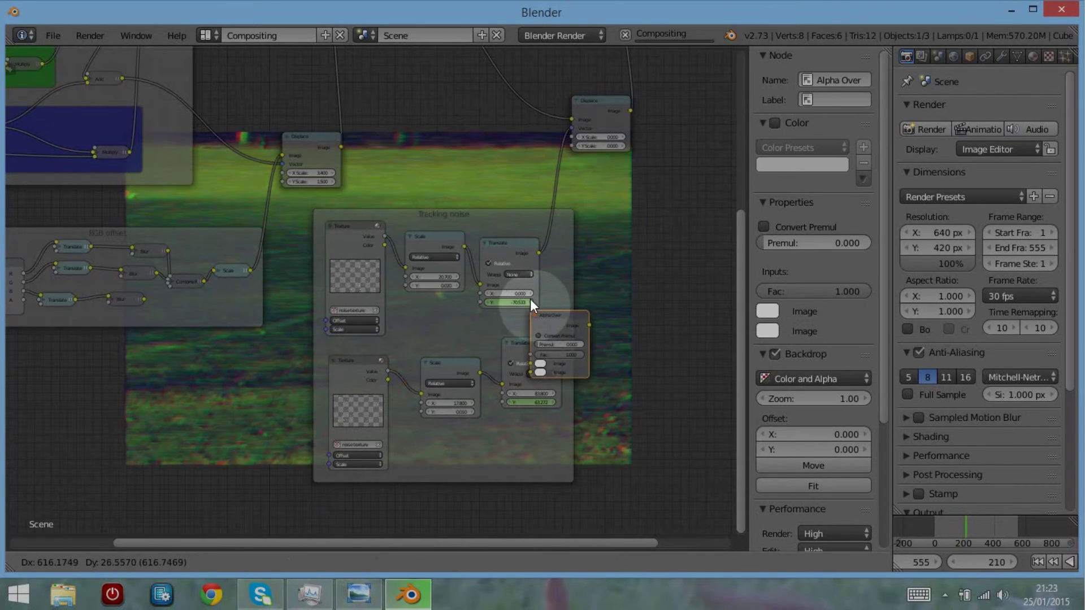
{"action": "left_click", "coordinate": [507, 297]}
{"action": "left_click_drag", "start_coordinate": [534, 305], "coordinate": [609, 283]}
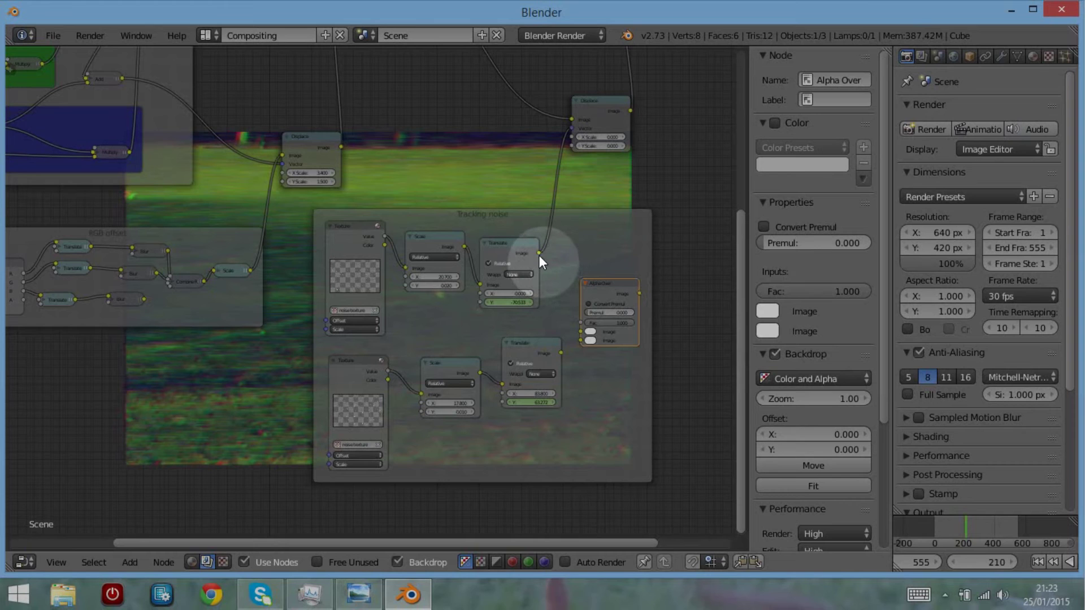
{"action": "left_click_drag", "start_coordinate": [539, 254], "coordinate": [581, 341]}
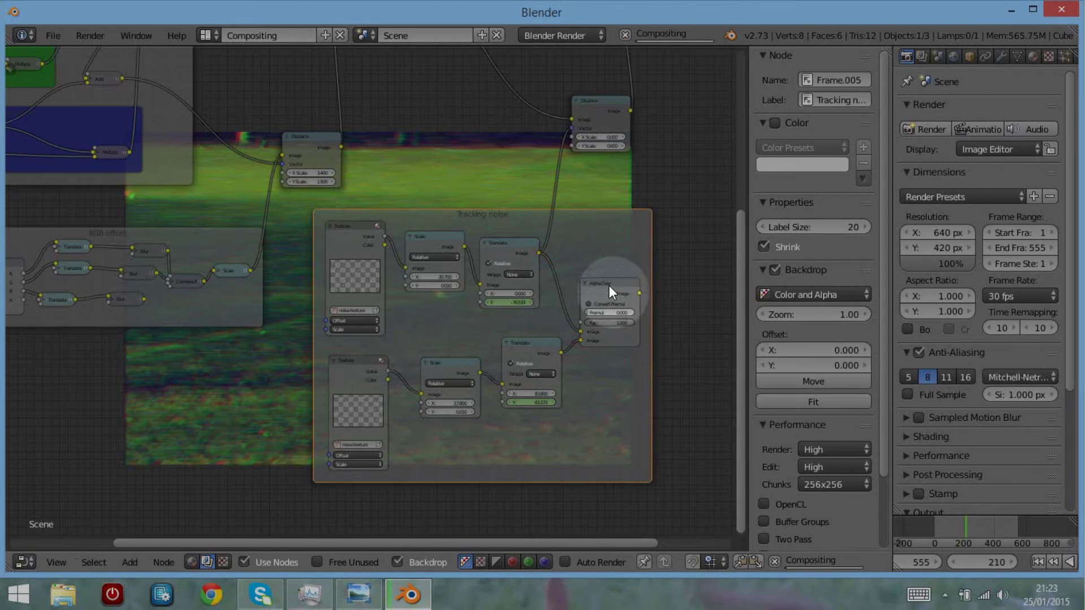
- Preview the Tracking noise frame's Alpha Over output in the backdrop and scrub the timeline to frame 116
{"action": "left_click", "coordinate": [609, 281], "text": "ctrl+shift"}
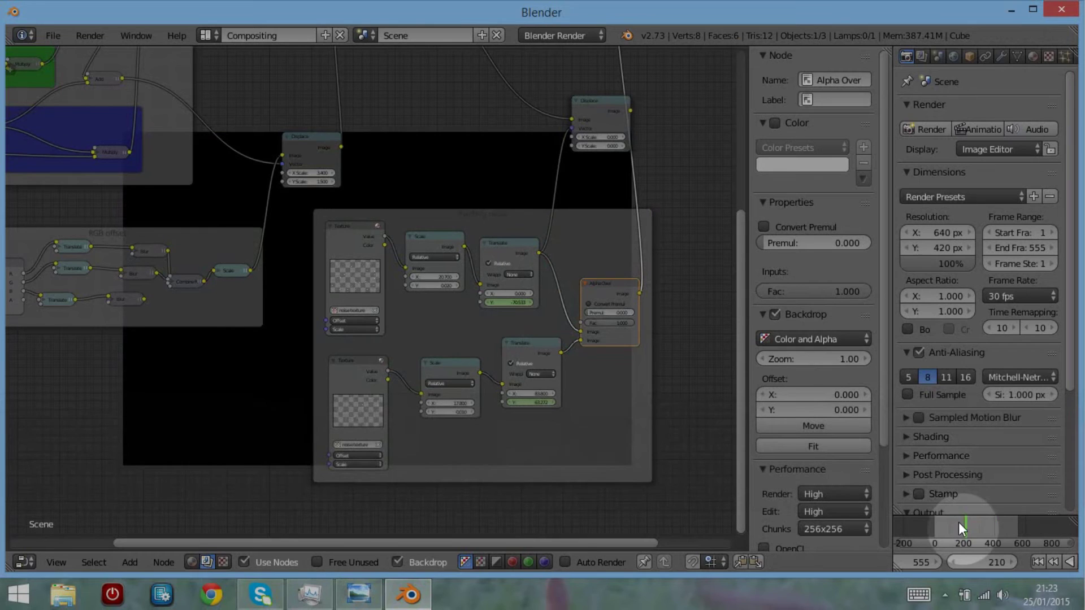
{"action": "left_click_drag", "start_coordinate": [959, 523], "coordinate": [951, 526]}
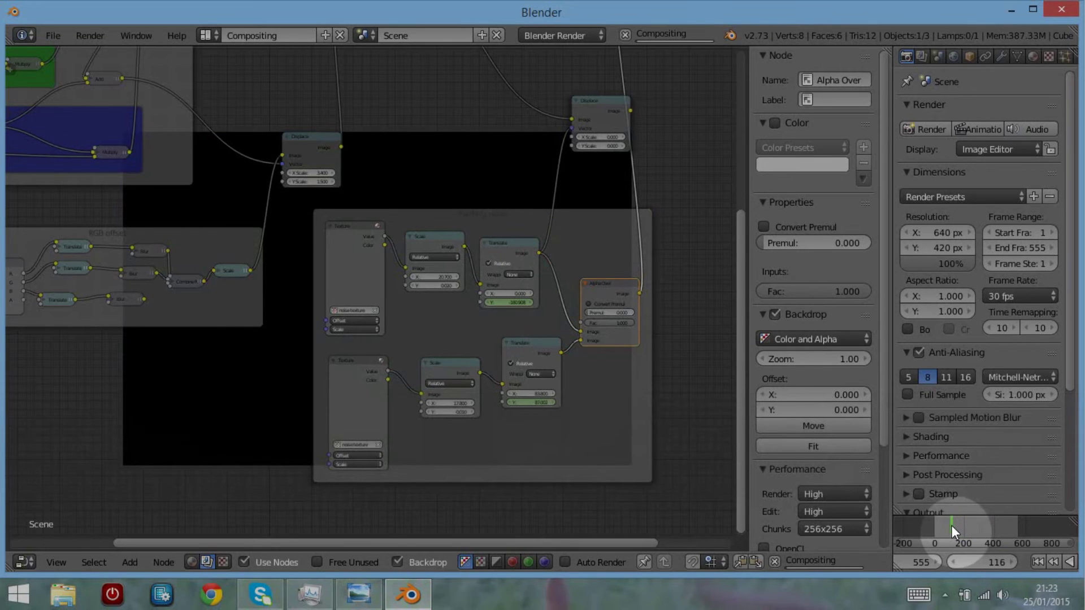
- Add a Mix node and place it in the Tracking noise frame between the Texture and Scale nodes
{"action": "left_click", "coordinate": [163, 562]}
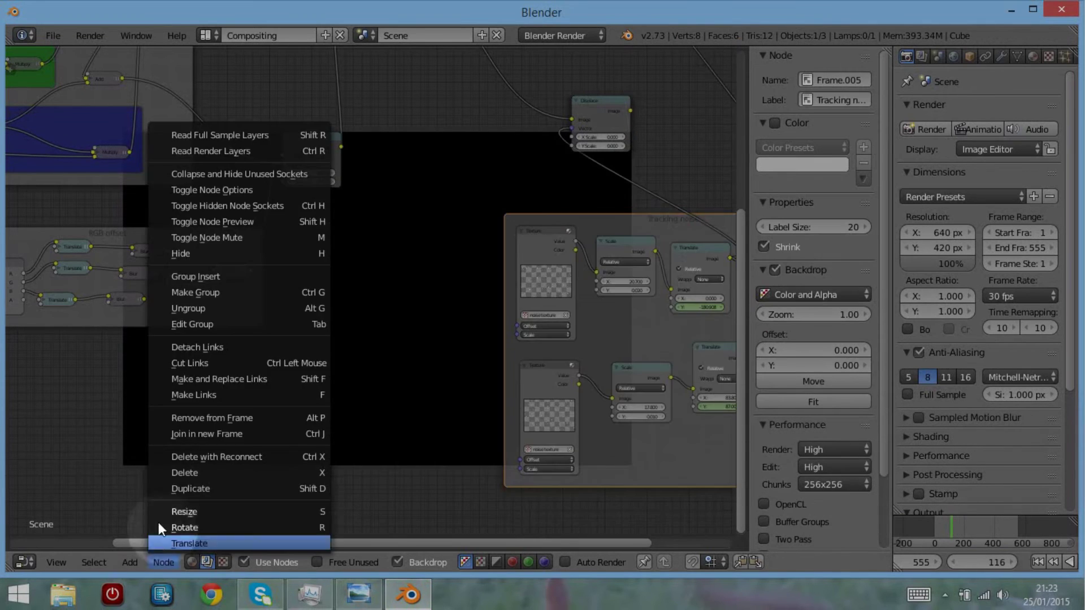
{"action": "left_click", "coordinate": [135, 567]}
{"action": "mouse_move", "coordinate": [144, 481]}
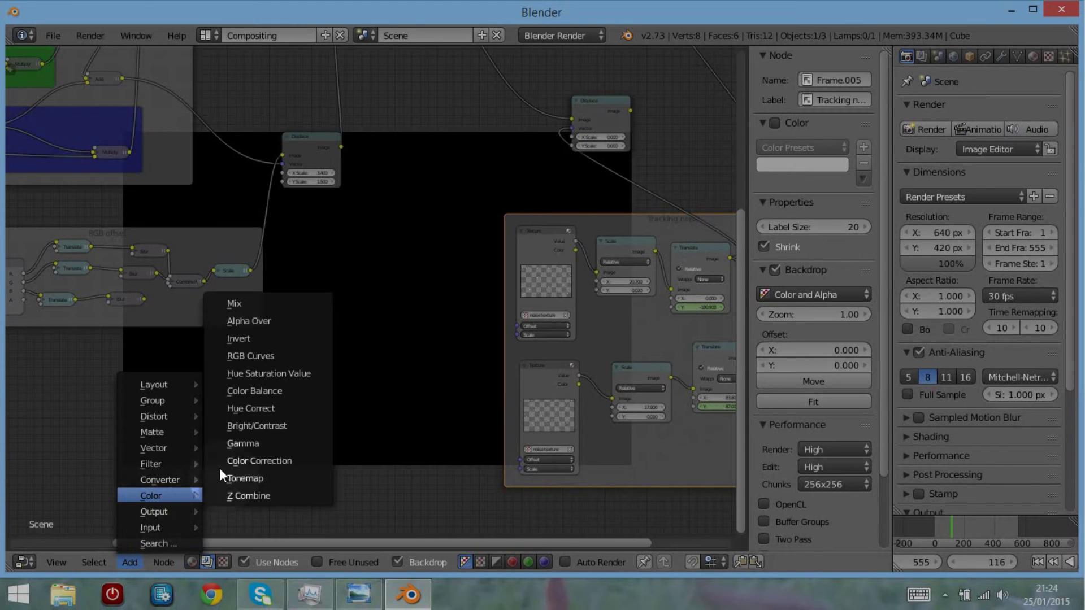
{"action": "left_click", "coordinate": [245, 303]}
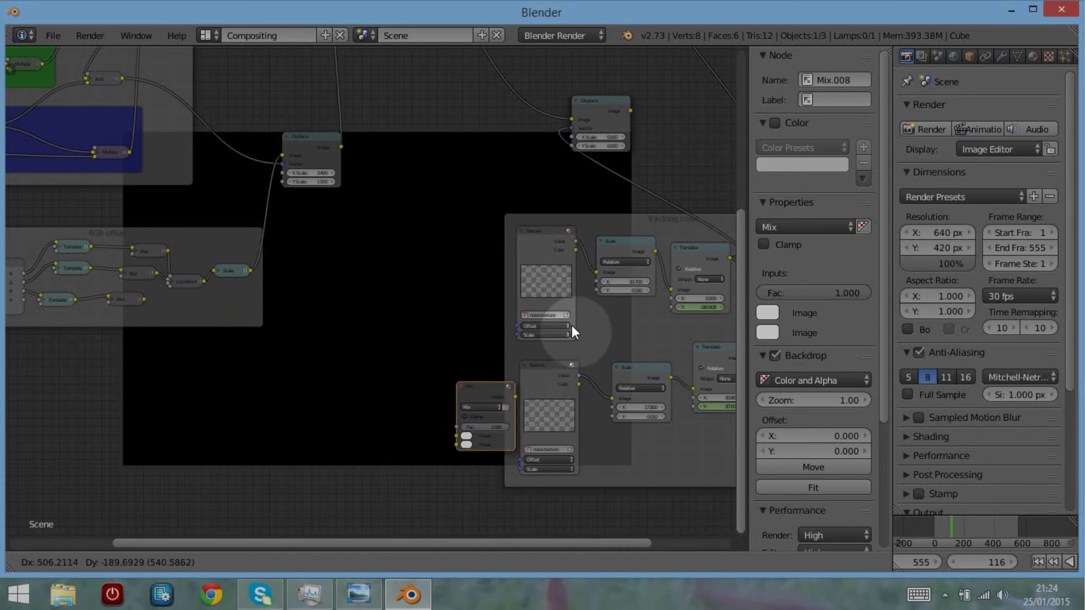
{"action": "left_click", "coordinate": [607, 318]}
- Move both Texture nodes away from the Scale nodes and insert the Mix node into the link between the upper Texture and Scale
{"action": "left_click_drag", "start_coordinate": [551, 253], "coordinate": [462, 236]}
{"action": "left_click", "coordinate": [532, 368]}
{"action": "left_click_drag", "start_coordinate": [533, 369], "coordinate": [462, 375]}
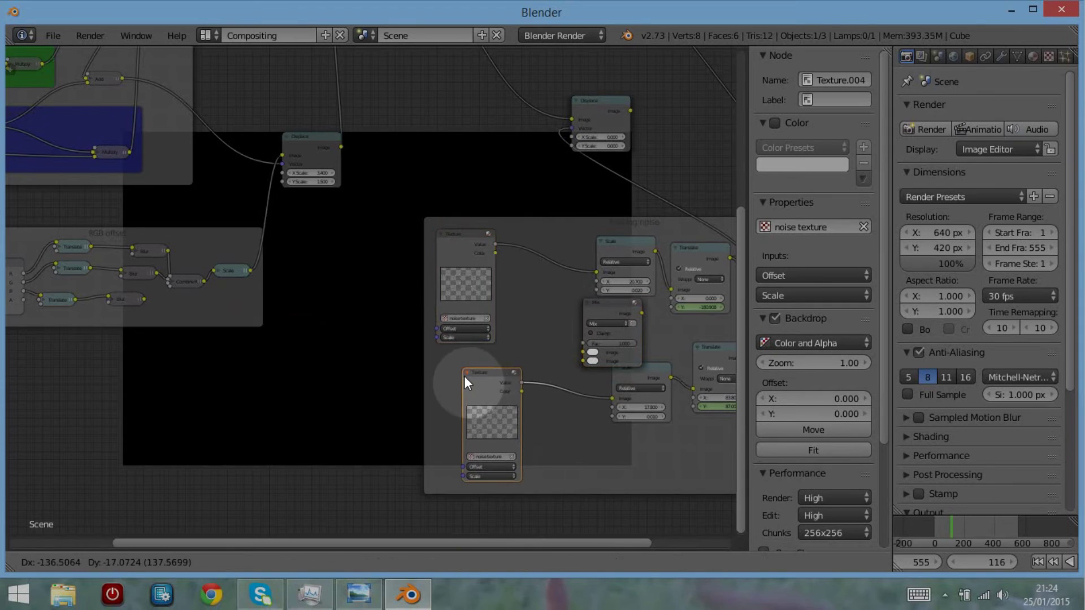
{"action": "left_click_drag", "start_coordinate": [591, 298], "coordinate": [536, 255]}
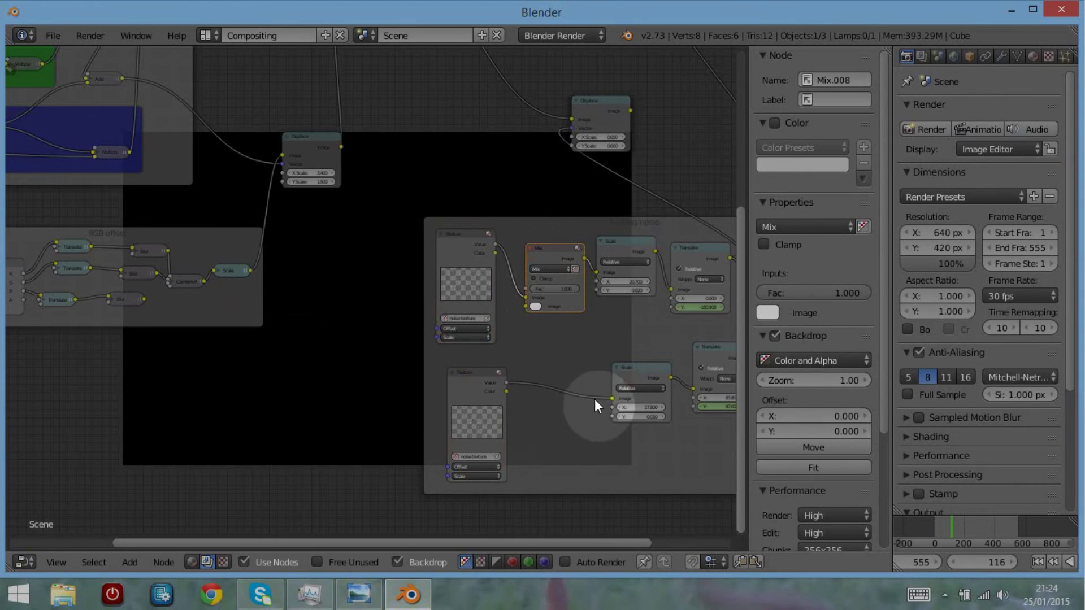
- Link the lower Texture's Value output to the Mix node's second Image input and set its blend type to Subtract
{"action": "left_click_drag", "start_coordinate": [506, 383], "coordinate": [525, 305]}
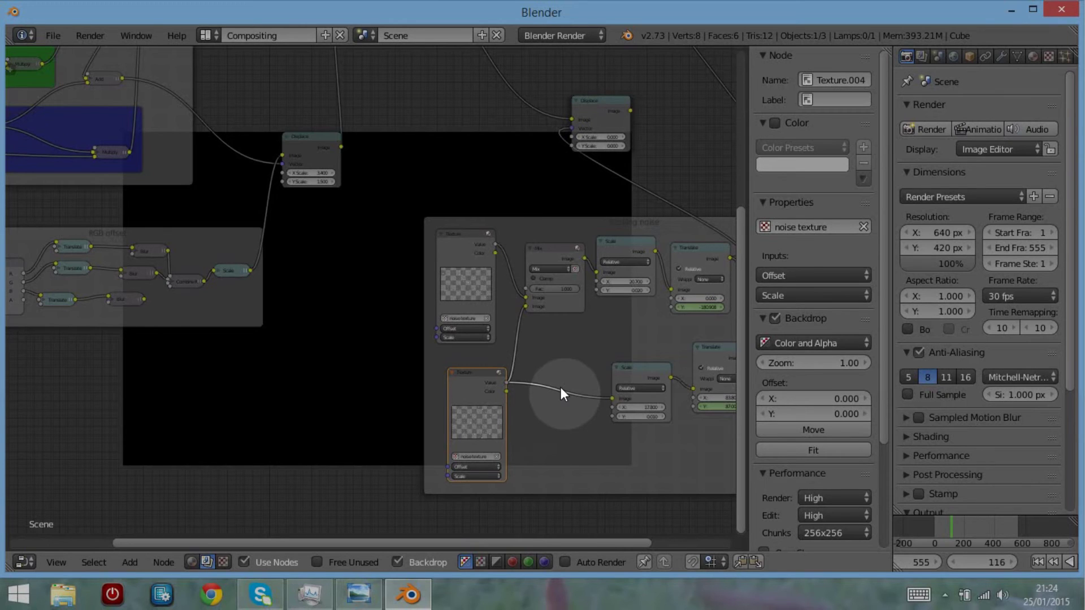
{"action": "left_click", "coordinate": [554, 269]}
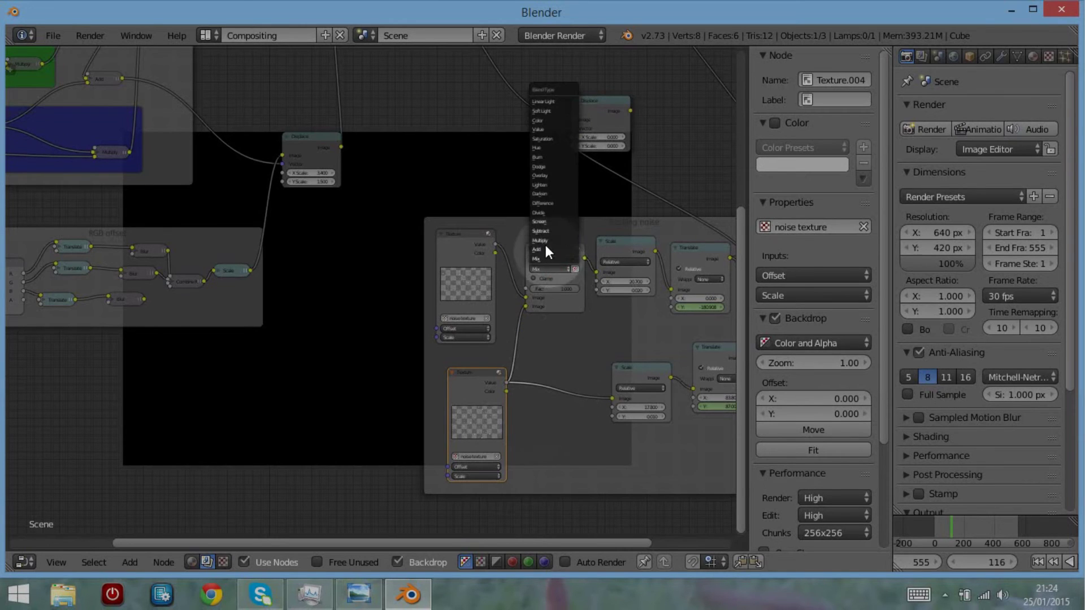
{"action": "left_click", "coordinate": [545, 229]}
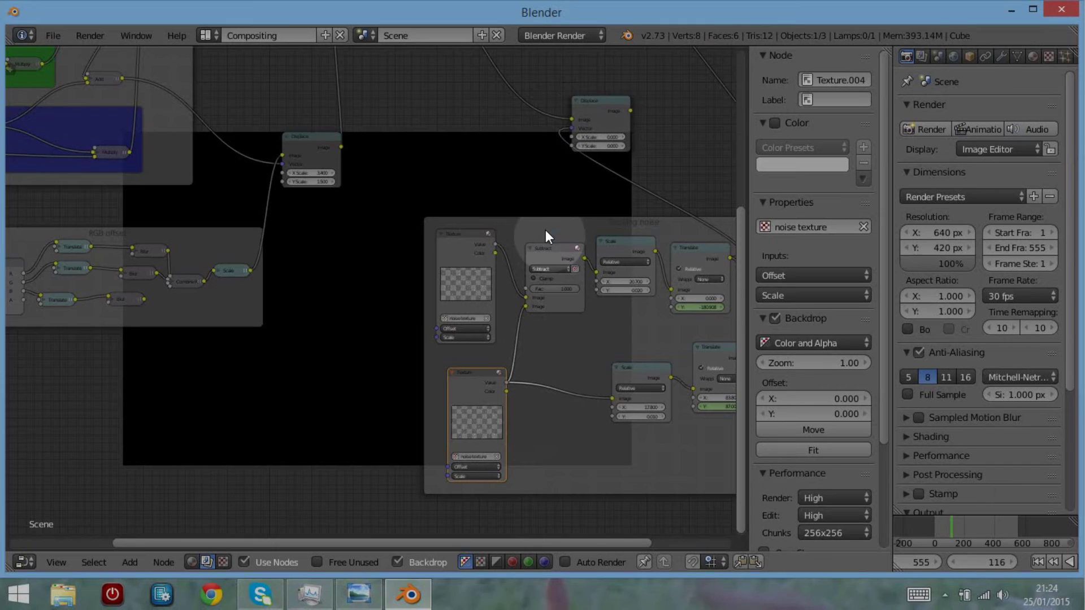
{"action": "left_click", "coordinate": [590, 339]}
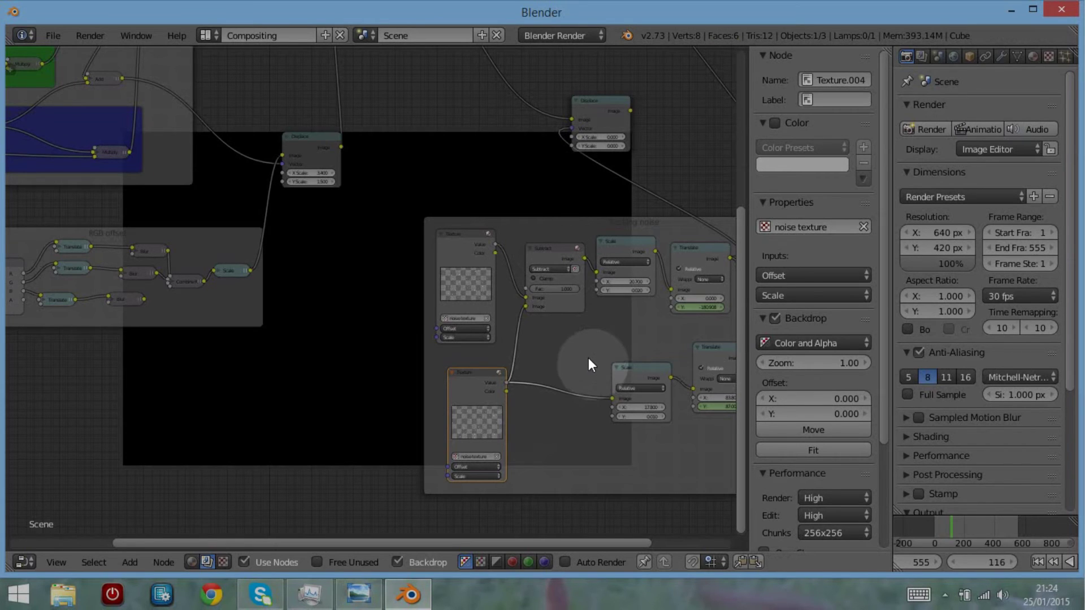
- Disconnect the Alpha Over output from the Viewer and link it to the vector input of the Displace node above the Tracking noise frame
{"action": "middle_click_drag", "start_coordinate": [500, 354], "coordinate": [334, 343]}
{"action": "scroll", "coordinate": [542, 289], "scroll_direction": "down", "scroll_amount": 1}
{"action": "scroll", "coordinate": [542, 296], "scroll_direction": "down", "scroll_amount": 2}
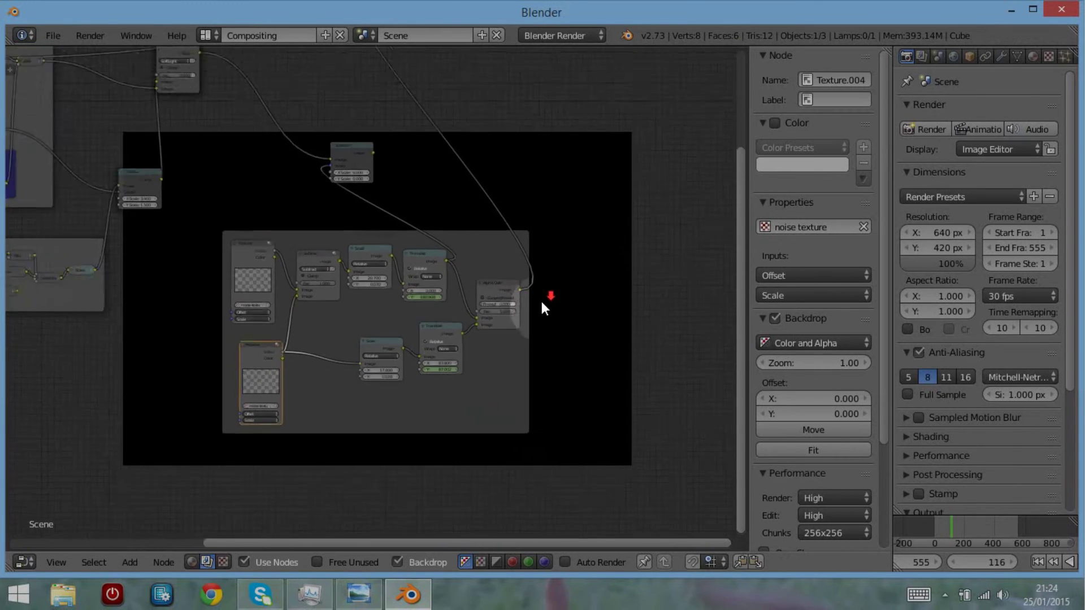
{"action": "middle_click_drag", "start_coordinate": [524, 283], "coordinate": [572, 266]}
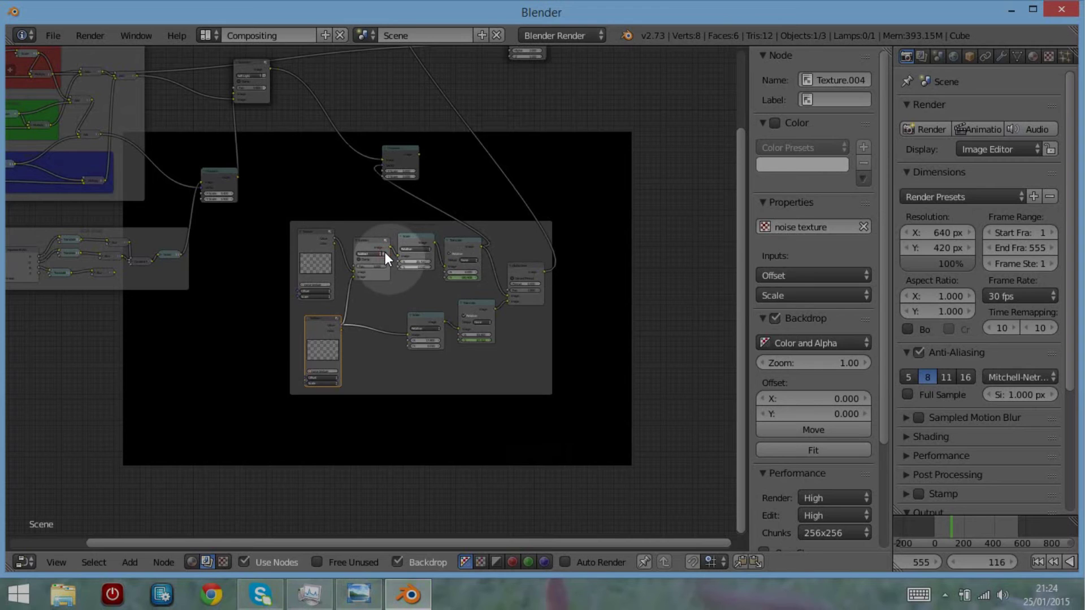
{"action": "middle_click_drag", "start_coordinate": [609, 224], "coordinate": [566, 345]}
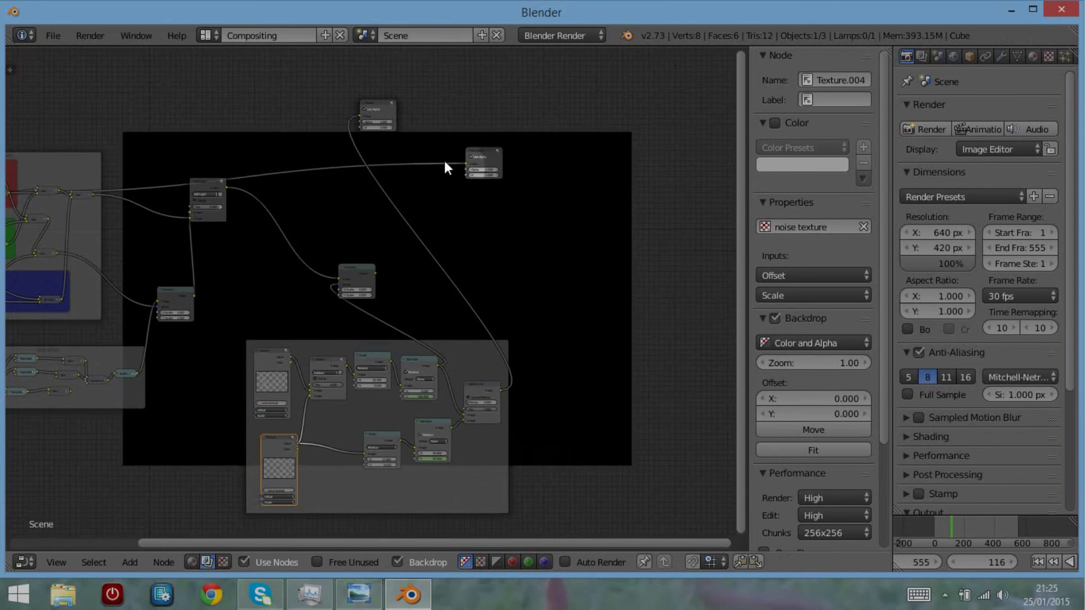
{"action": "mouse_move", "coordinate": [360, 114]}
{"action": "left_mouse_down"}
{"action": "mouse_move", "coordinate": [330, 165]}
{"action": "mouse_move", "coordinate": [325, 257]}
{"action": "mouse_move", "coordinate": [339, 282]}
{"action": "mouse_move", "coordinate": [364, 266]}
{"action": "left_mouse_up"}
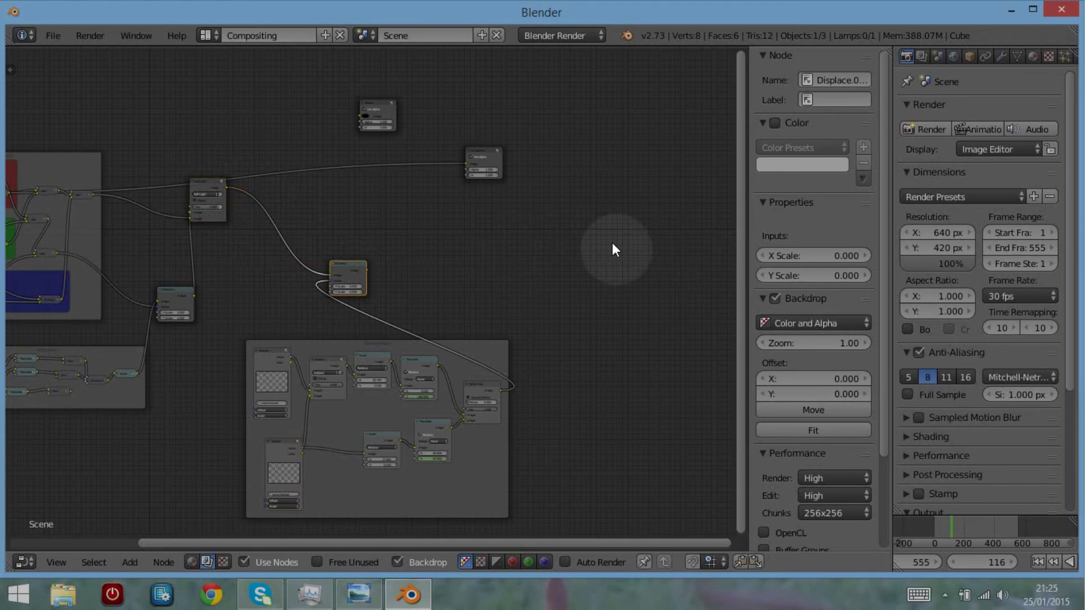
- Add a second Alpha Over node between the Displace node and the output nodes, outside the Tracking noise frame
{"action": "key", "text": "shift+a"}
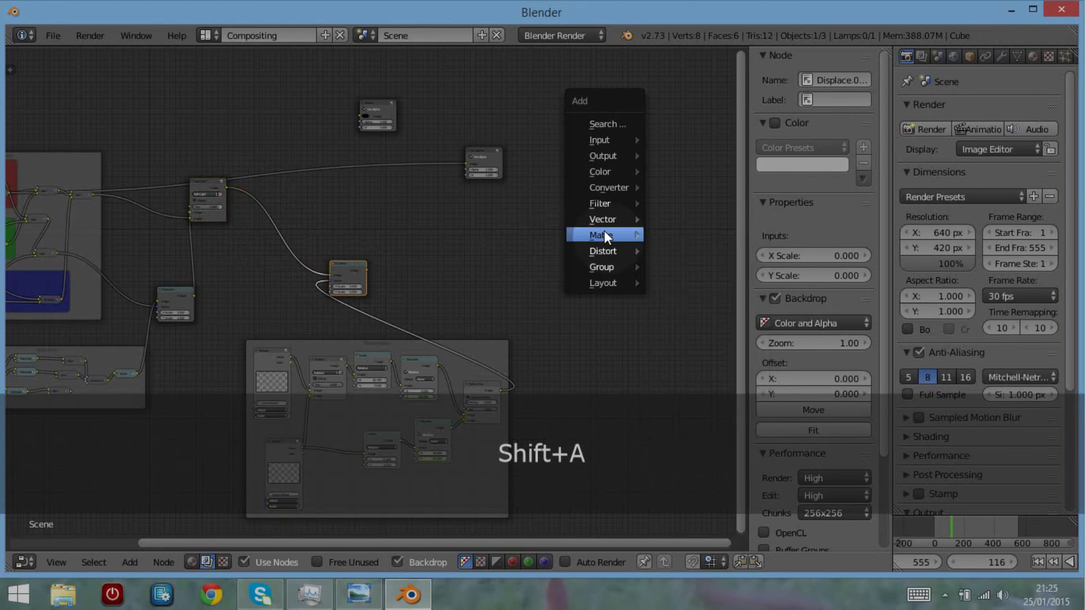
{"action": "mouse_move", "coordinate": [590, 190]}
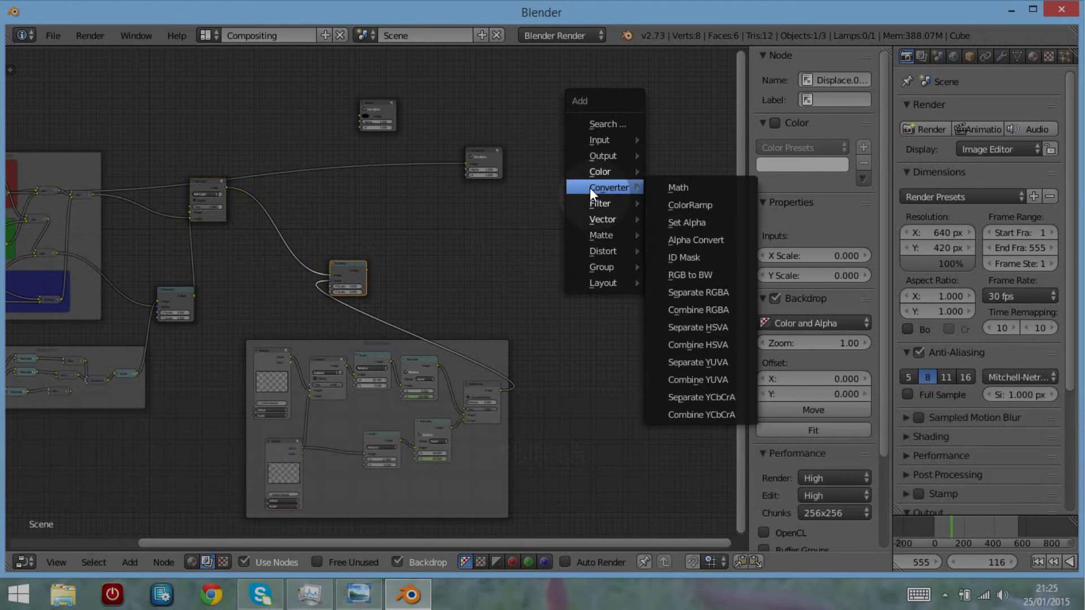
{"action": "mouse_move", "coordinate": [588, 172]}
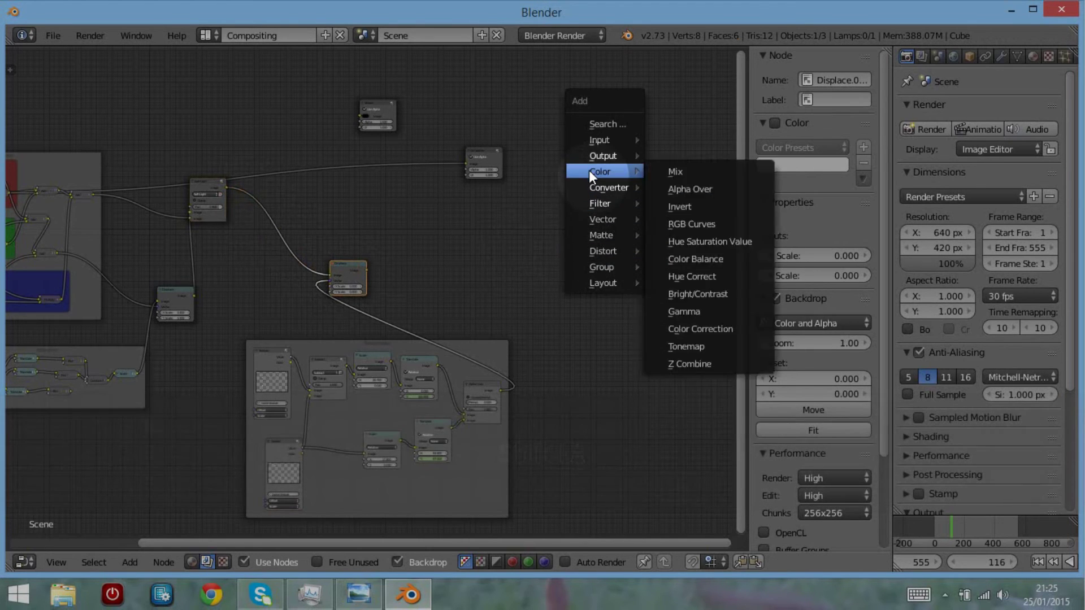
{"action": "left_click", "coordinate": [685, 194]}
{"action": "left_click", "coordinate": [450, 235]}
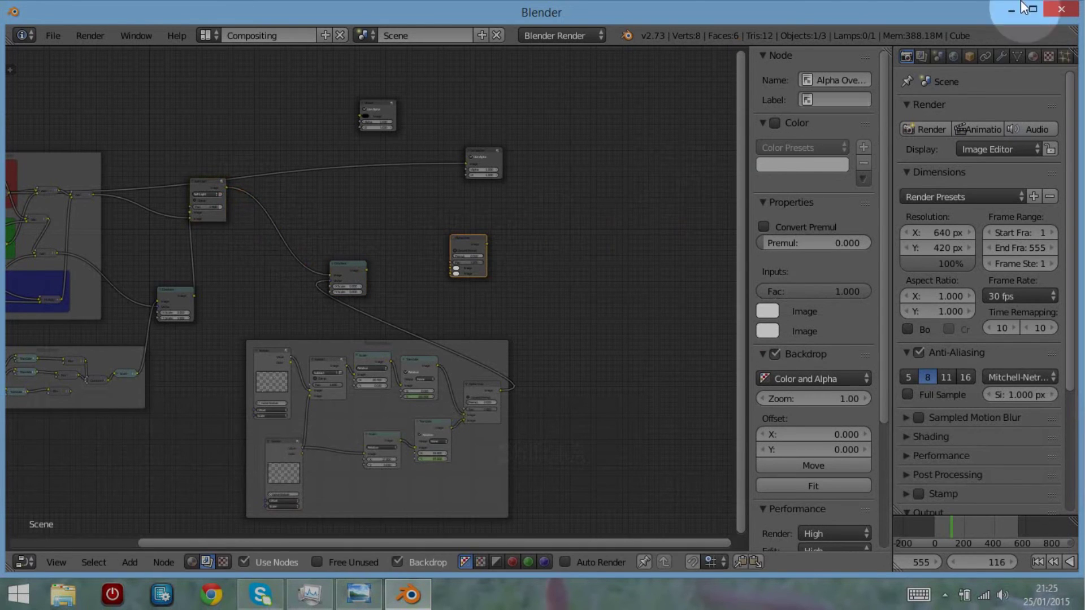
{"action": "mouse_move", "coordinate": [1077, 59]}
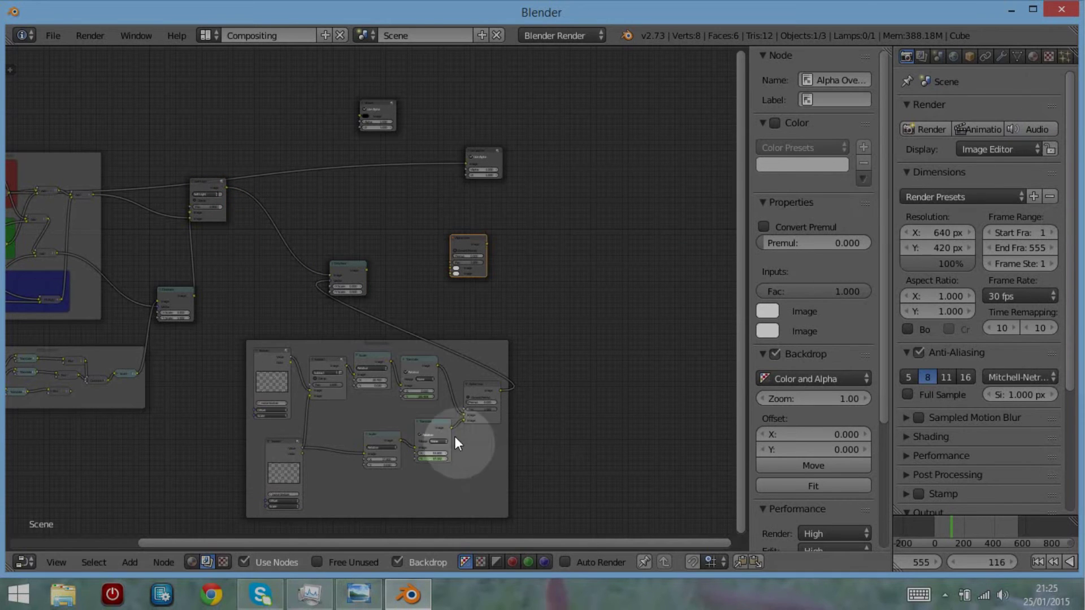
- Link the Displace output and the frame's Alpha Over output to the new Alpha Over's two Image inputs, and preview it in the Viewer
{"action": "middle_click_drag", "start_coordinate": [412, 295], "coordinate": [341, 239]}
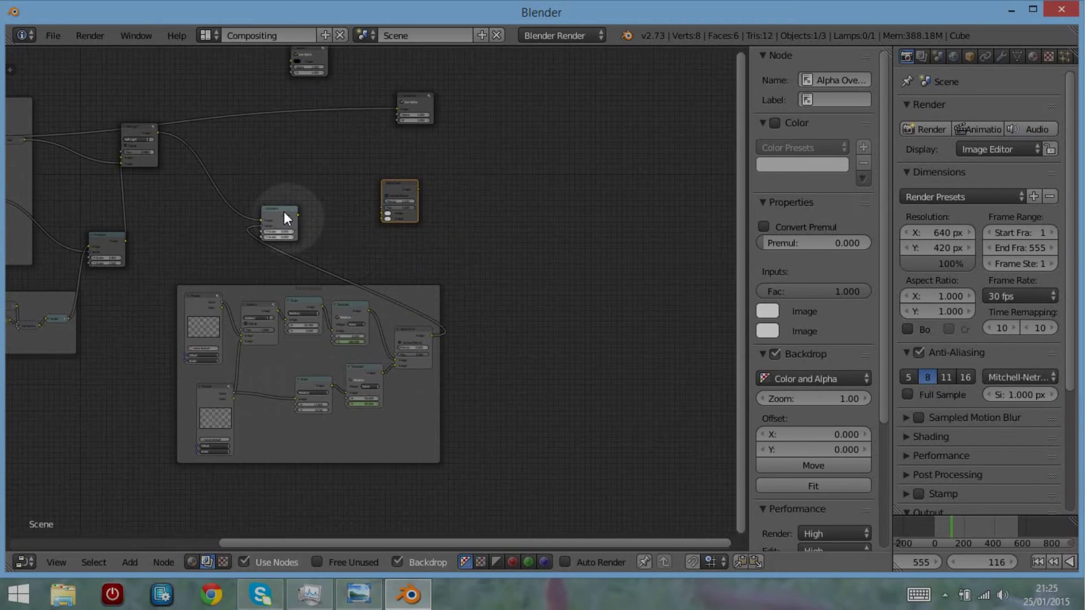
{"action": "left_click_drag", "start_coordinate": [298, 215], "coordinate": [384, 213]}
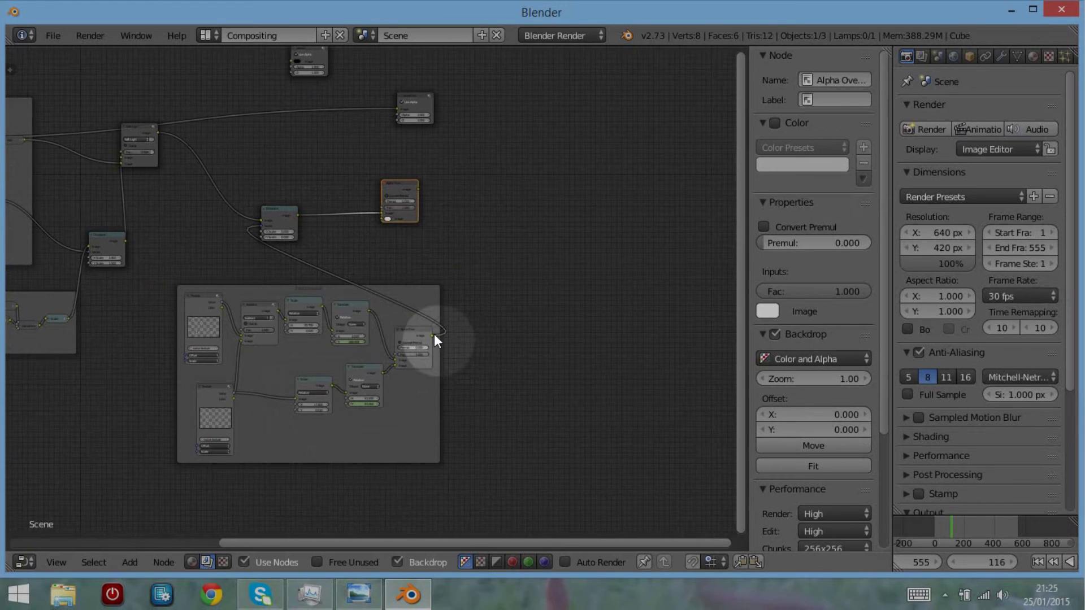
{"action": "left_click_drag", "start_coordinate": [433, 334], "coordinate": [379, 217]}
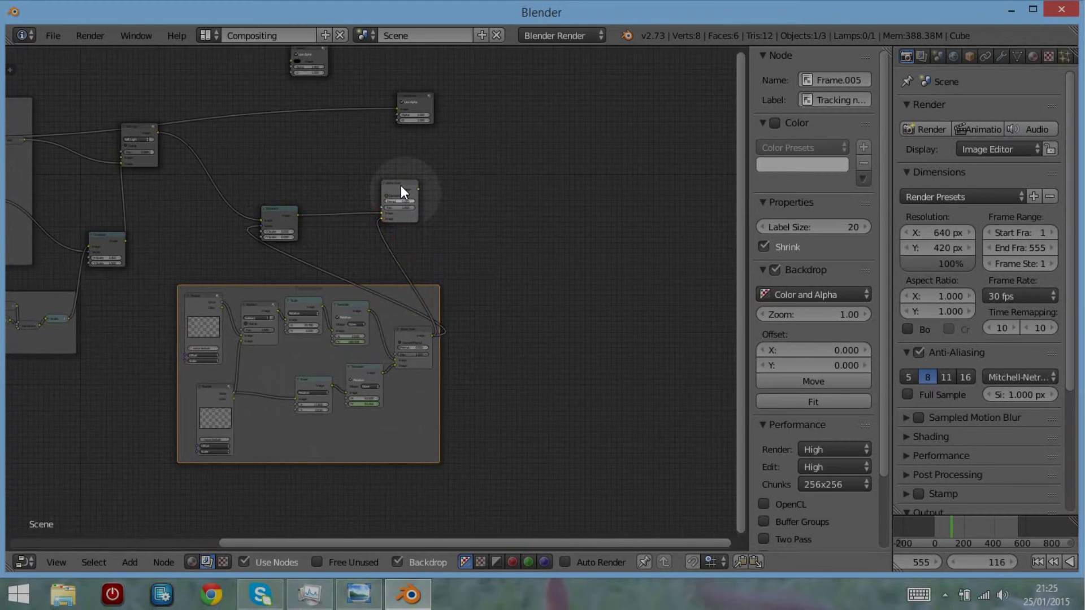
{"action": "left_click", "coordinate": [401, 186], "text": "ctrl+shift"}
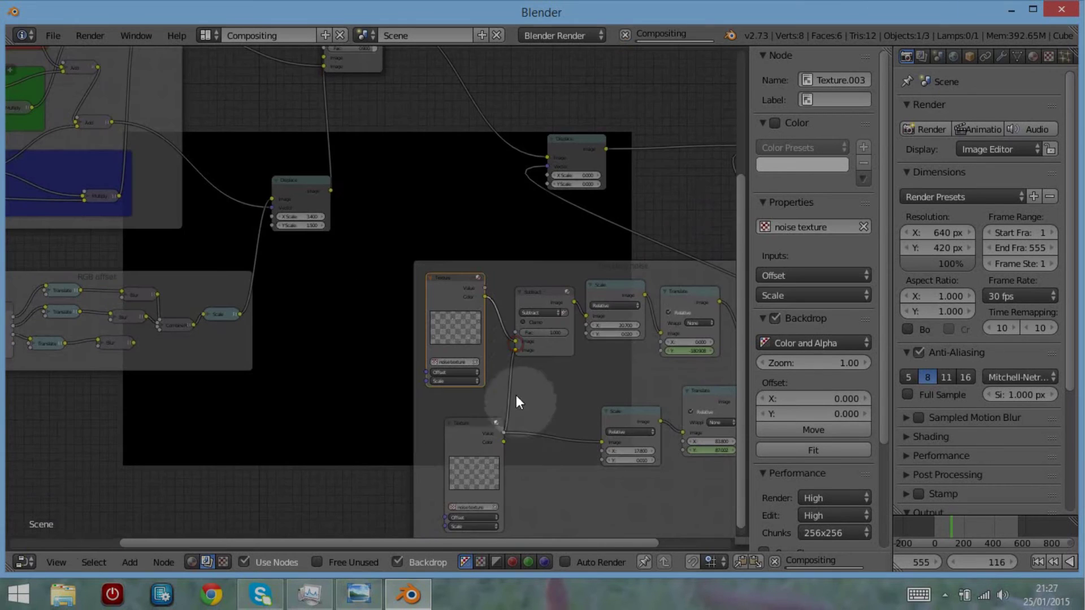
- Feed the Subtract node from both Textures' Color outputs, and link the lower Texture's Color output to the lower Scale node
{"action": "left_click_drag", "start_coordinate": [503, 442], "coordinate": [516, 343]}
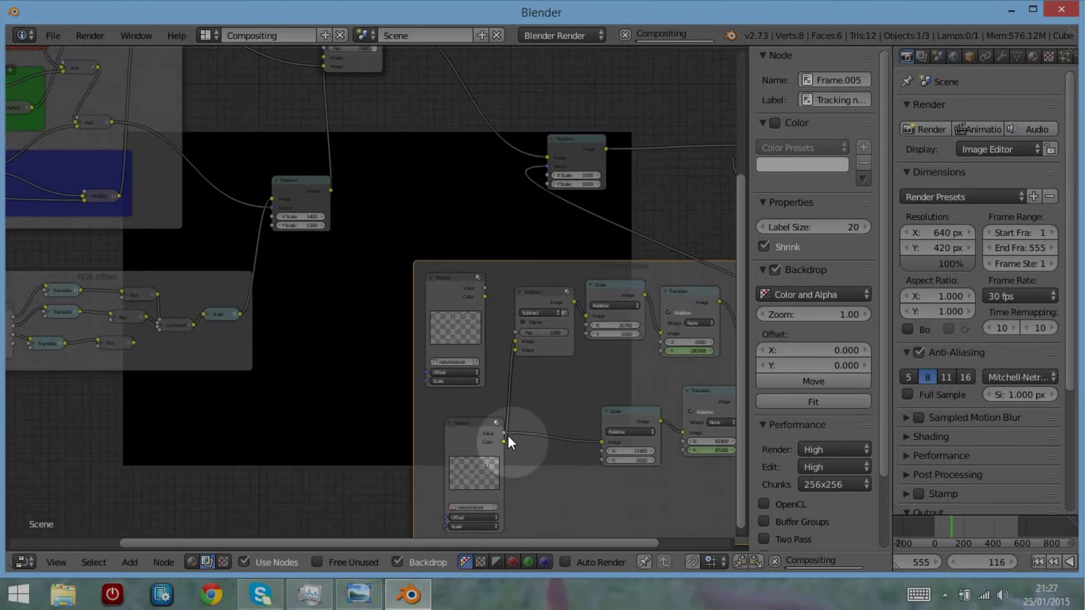
{"action": "left_click_drag", "start_coordinate": [504, 442], "coordinate": [515, 345]}
{"action": "left_click", "coordinate": [484, 296]}
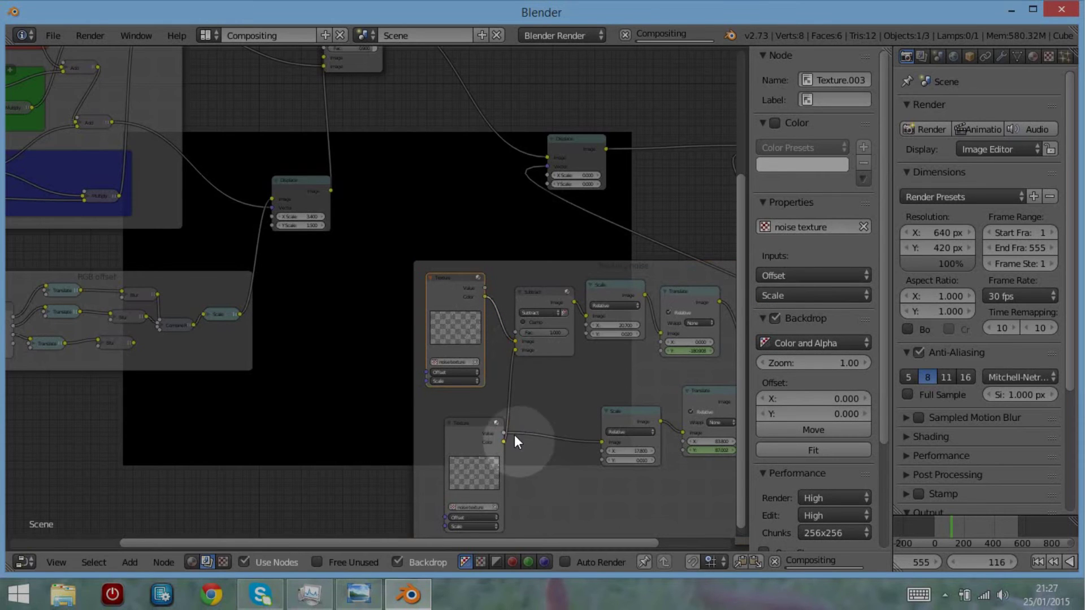
{"action": "left_click_drag", "start_coordinate": [503, 440], "coordinate": [613, 441]}
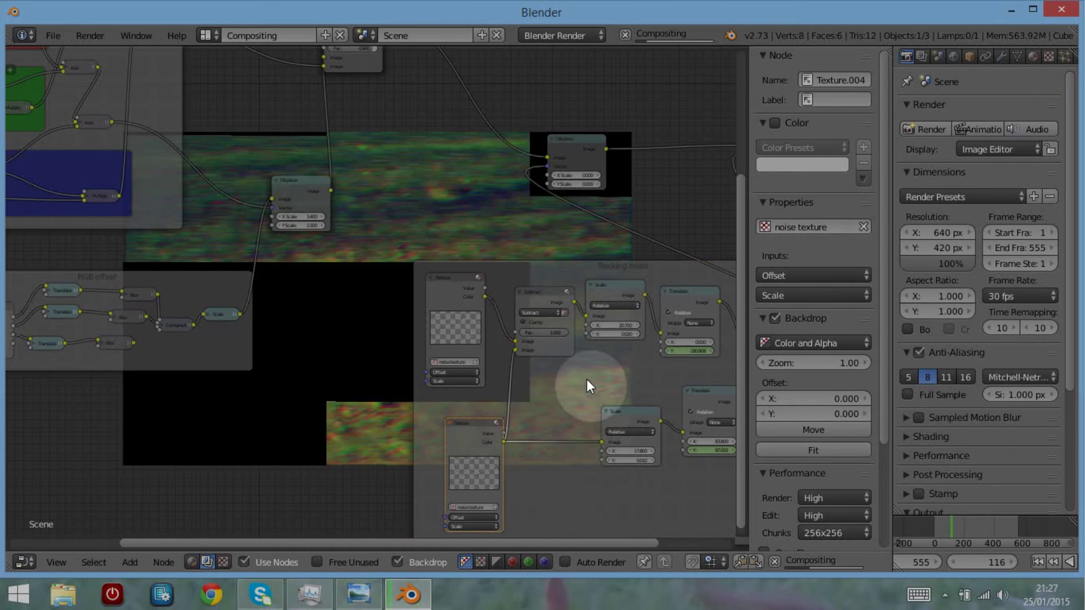
{"action": "middle_click_drag", "start_coordinate": [593, 378], "coordinate": [501, 251]}
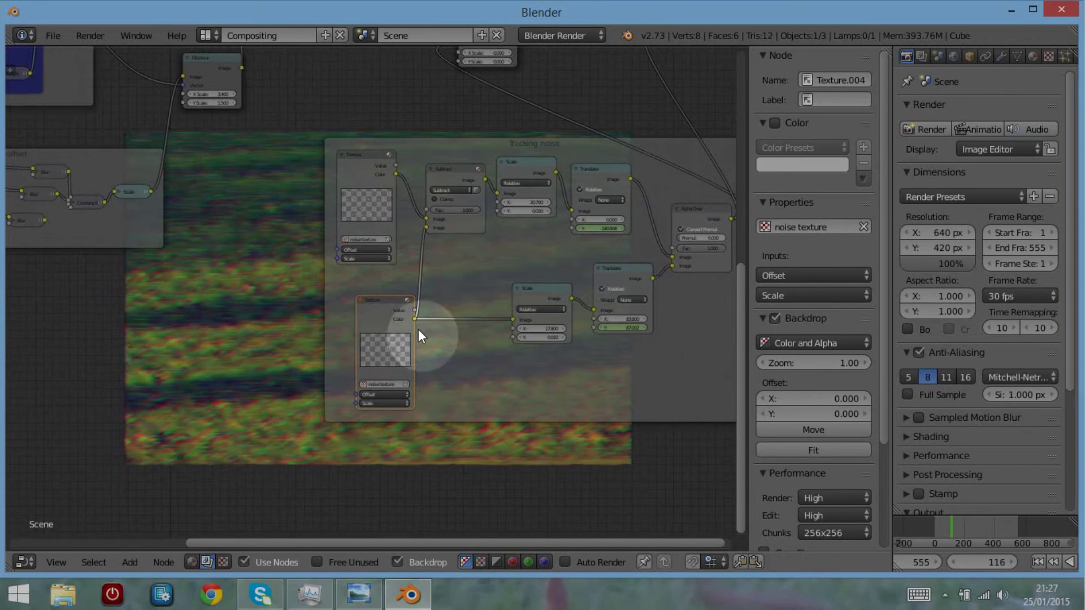
{"action": "middle_click_drag", "start_coordinate": [386, 276], "coordinate": [385, 276]}
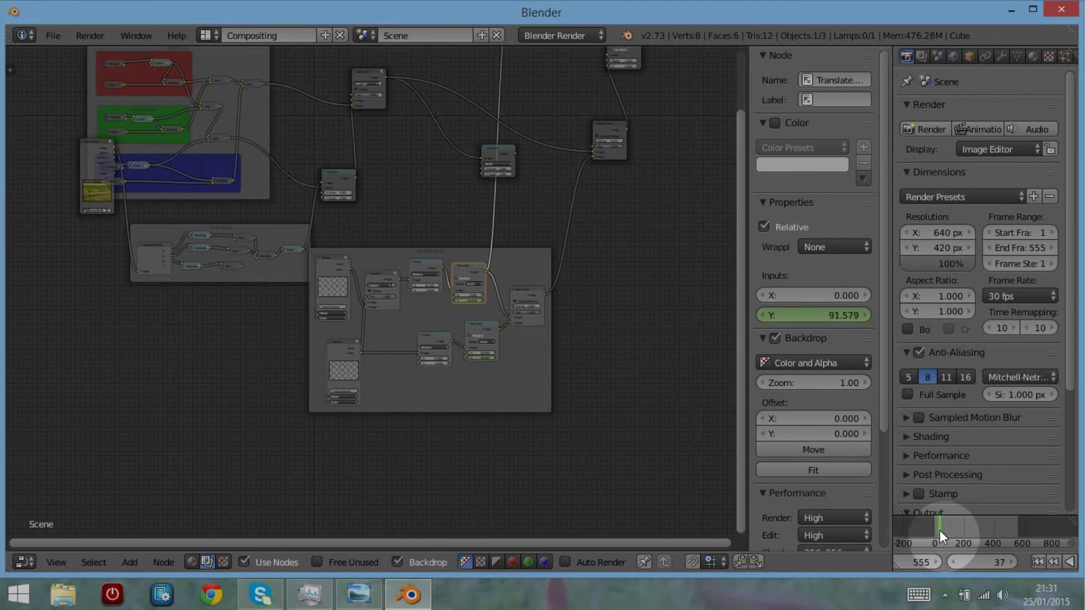
- At frame 48, clear the Y keyframes of both Translate nodes in the Tracking noise frame
{"action": "left_click", "coordinate": [938, 530]}
{"action": "left_click_drag", "start_coordinate": [937, 531], "coordinate": [941, 528]}
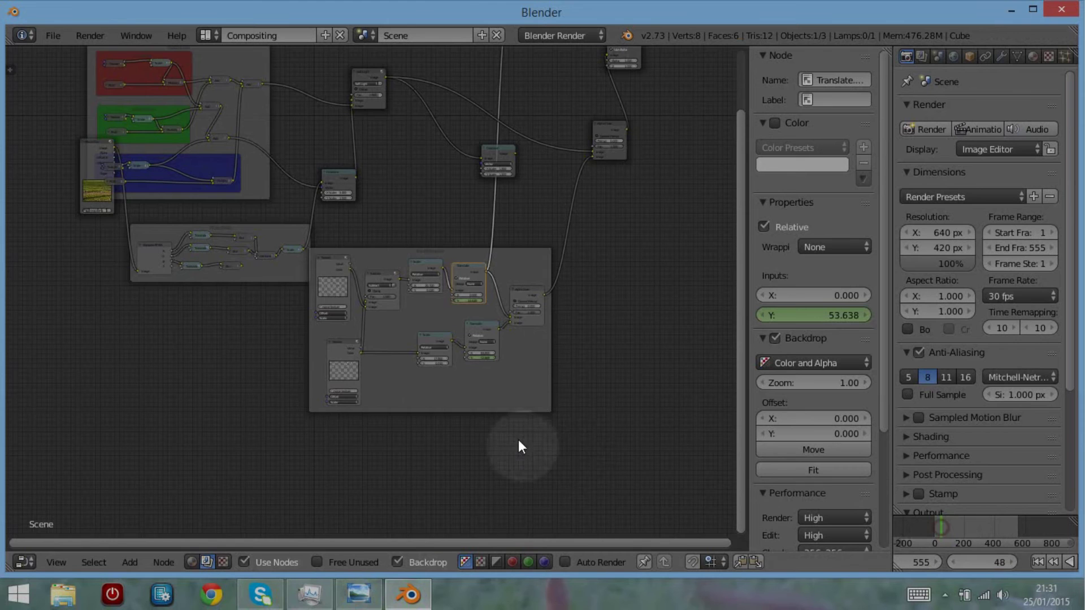
{"action": "scroll", "coordinate": [259, 368], "scroll_direction": "up", "scroll_amount": 2}
{"action": "scroll", "coordinate": [266, 371], "scroll_direction": "up", "scroll_amount": 4}
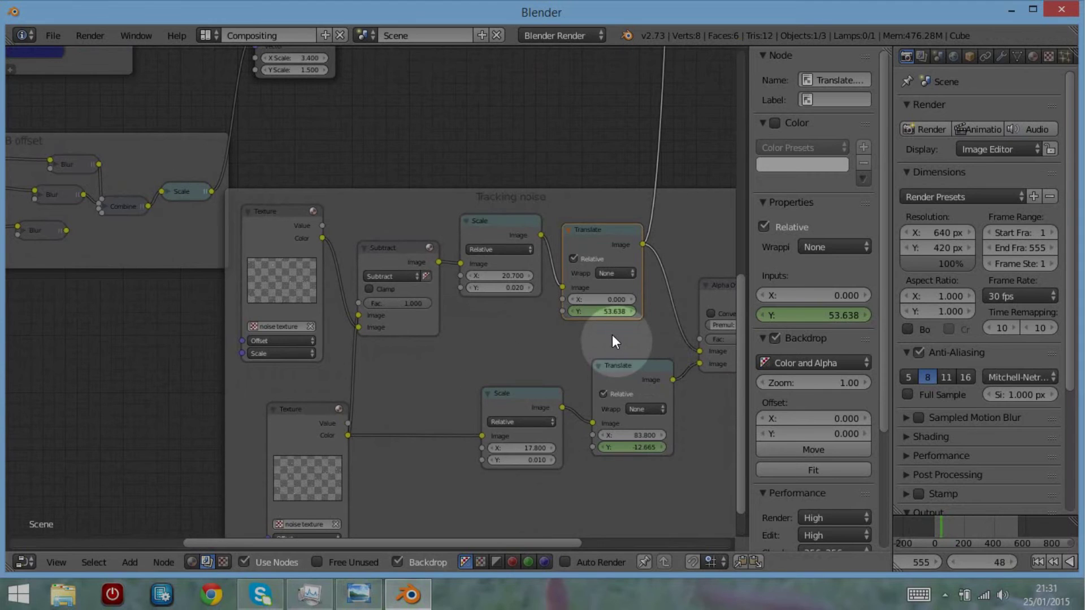
{"action": "right_click", "coordinate": [814, 314]}
{"action": "left_click", "coordinate": [819, 330]}
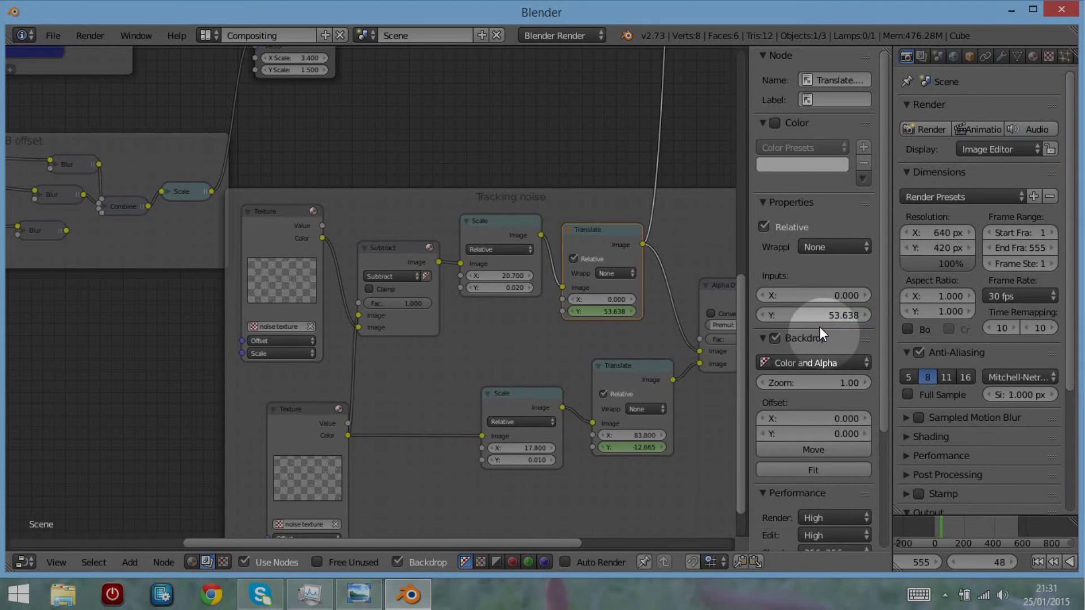
{"action": "right_click", "coordinate": [594, 311]}
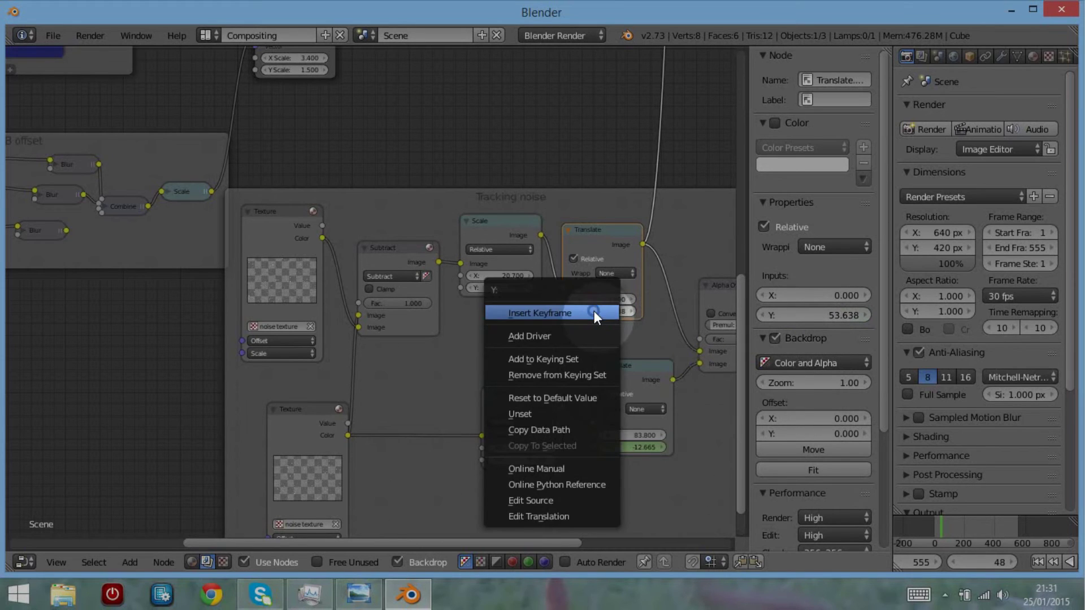
{"action": "right_click", "coordinate": [653, 447]}
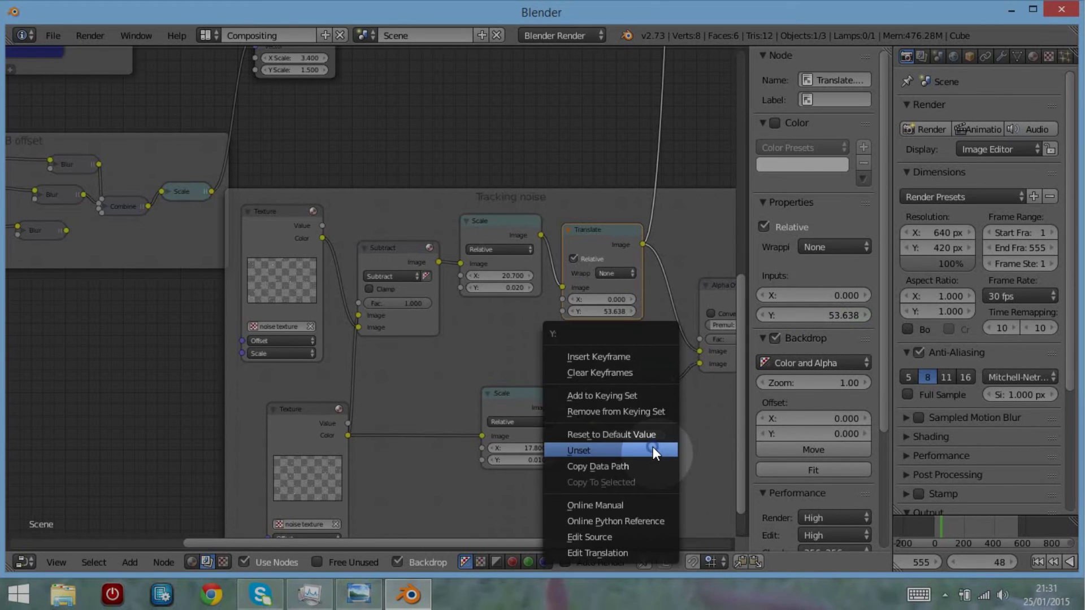
{"action": "left_click", "coordinate": [623, 373]}
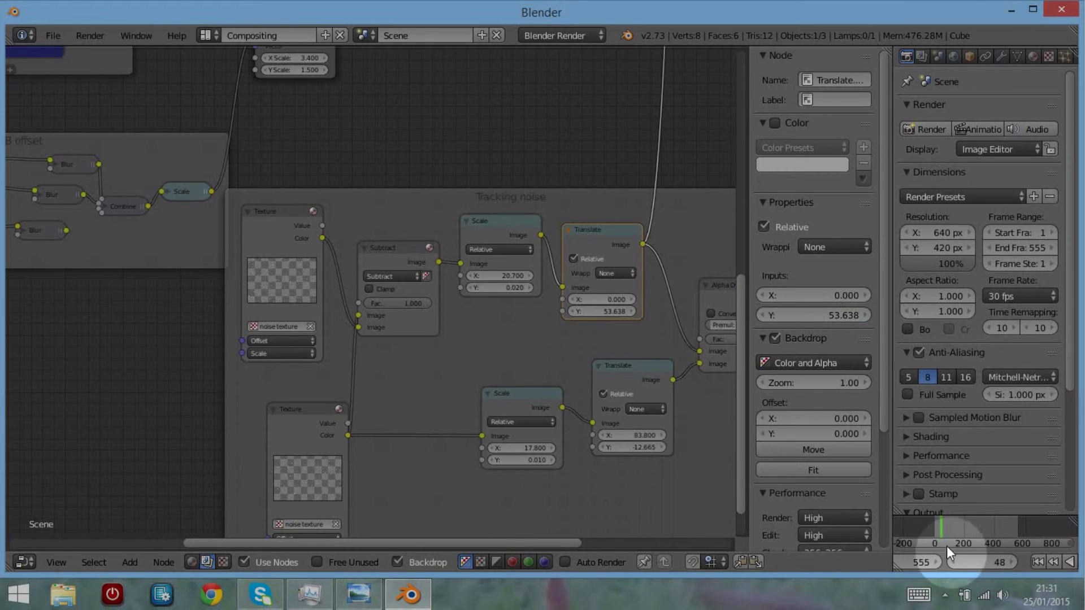
{"action": "left_click", "coordinate": [954, 562]}
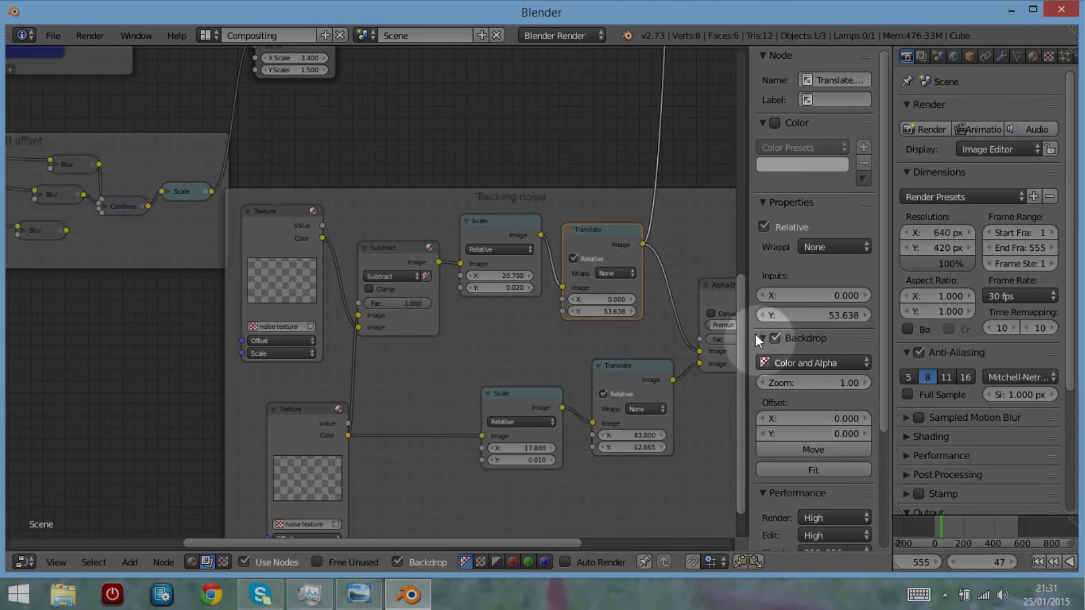
{"action": "left_click", "coordinate": [605, 244]}
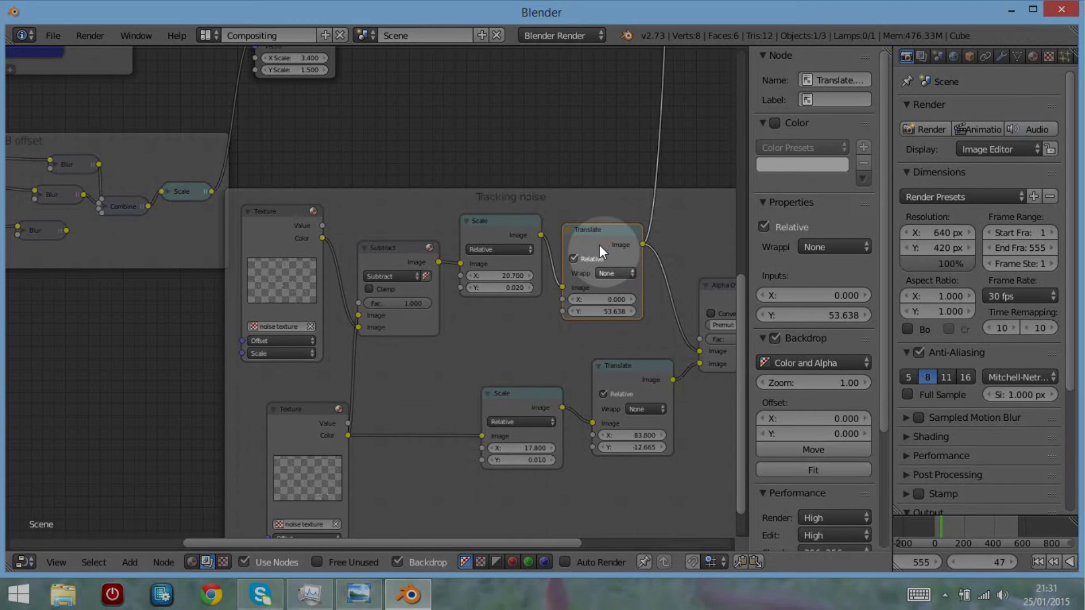
{"action": "key", "text": "ctrl"}
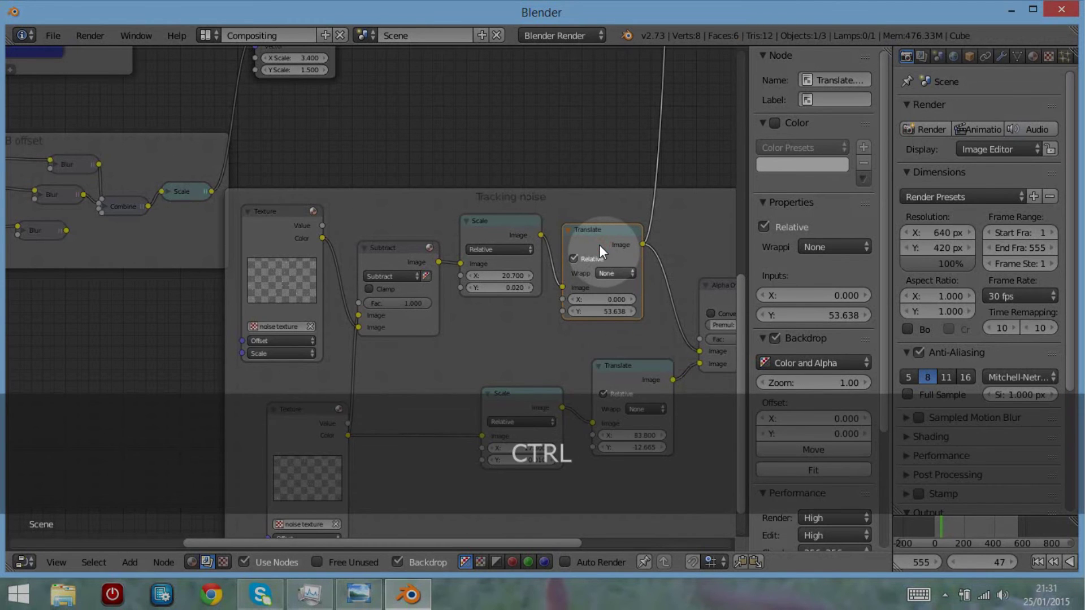
{"action": "scroll", "coordinate": [585, 202], "scroll_direction": "down", "scroll_amount": 4}
{"action": "middle_click_drag", "start_coordinate": [543, 226], "coordinate": [520, 232]}
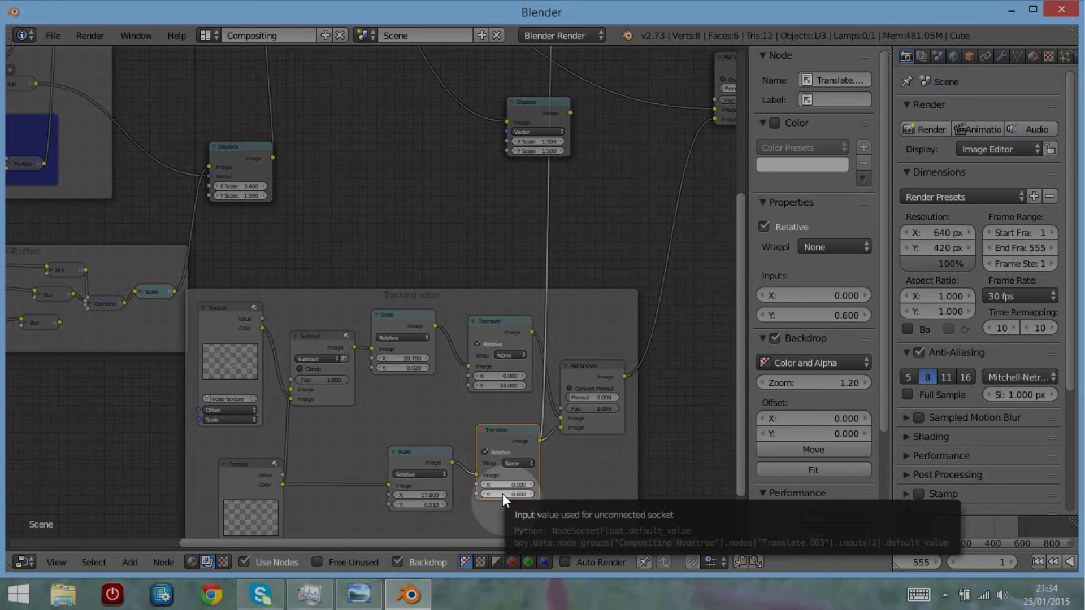
- Animate the lower Translate node's Y value downwards, keyframing 0.600 at frame 1 and a negative value at frame 90
{"action": "key", "text": "i"}
{"action": "left_click", "coordinate": [952, 530]}
{"action": "left_click_drag", "start_coordinate": [952, 531], "coordinate": [947, 530]}
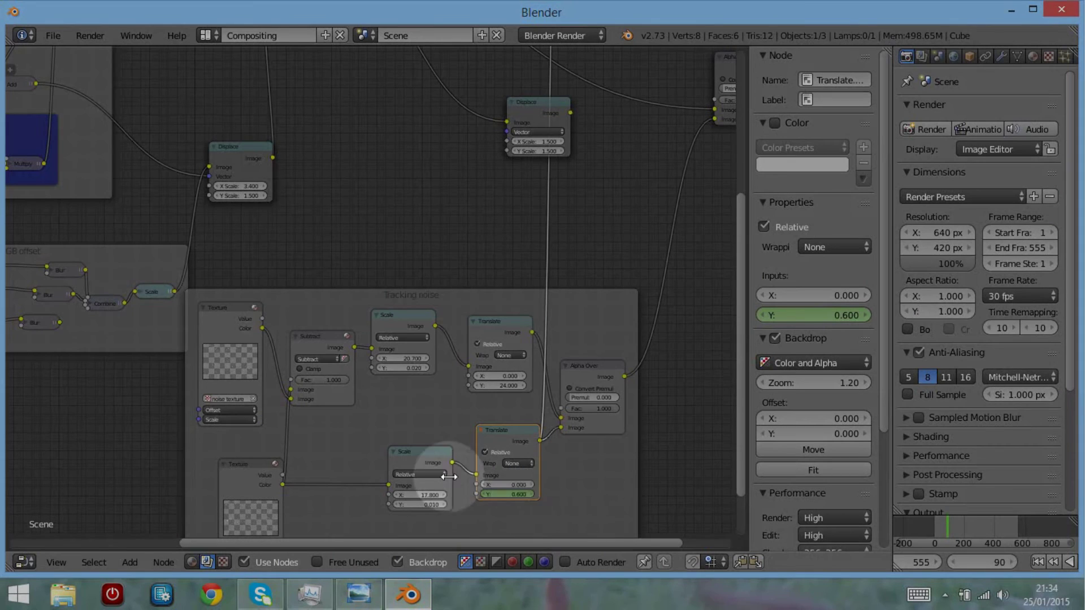
{"action": "left_click", "coordinate": [485, 495]}
{"action": "left_click", "coordinate": [485, 495]}
{"action": "left_click", "coordinate": [485, 495]}
{"action": "left_click", "coordinate": [485, 495]}
{"action": "left_click", "coordinate": [485, 495]}
{"action": "left_click", "coordinate": [485, 495]}
{"action": "left_click", "coordinate": [485, 495]}
{"action": "left_click", "coordinate": [485, 495]}
{"action": "left_click", "coordinate": [484, 495]}
{"action": "left_click", "coordinate": [483, 495]}
{"action": "left_click", "coordinate": [483, 495]}
{"action": "left_click", "coordinate": [483, 495]}
{"action": "key", "text": "i"}
{"action": "left_click_drag", "start_coordinate": [939, 527], "coordinate": [942, 526]}
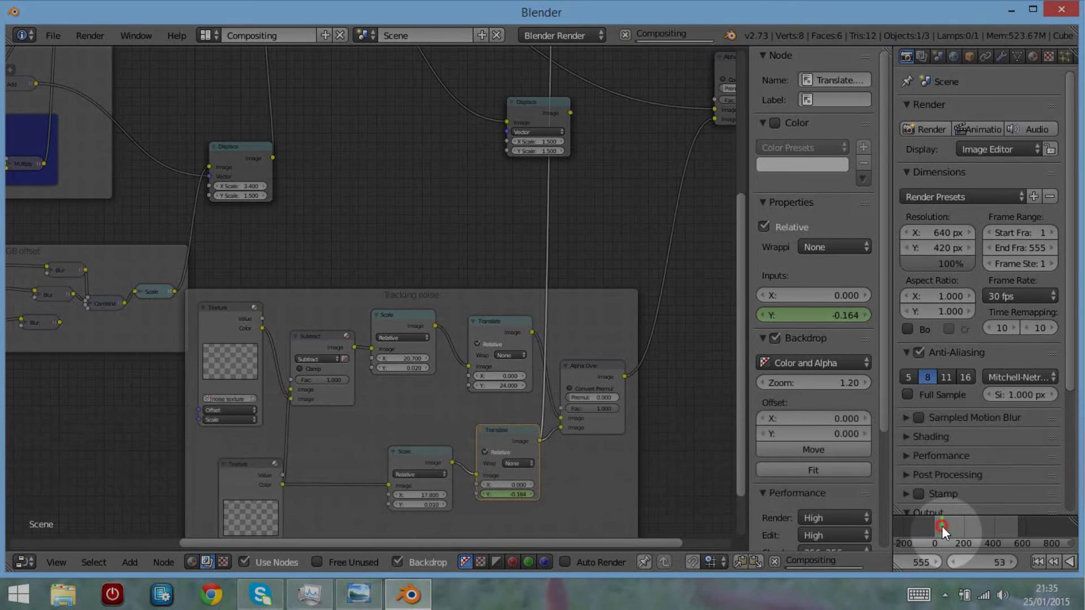
- Switch to the Graph Editor and set the lower Translate's Y curve to Linear interpolation
{"action": "left_click", "coordinate": [23, 562]}
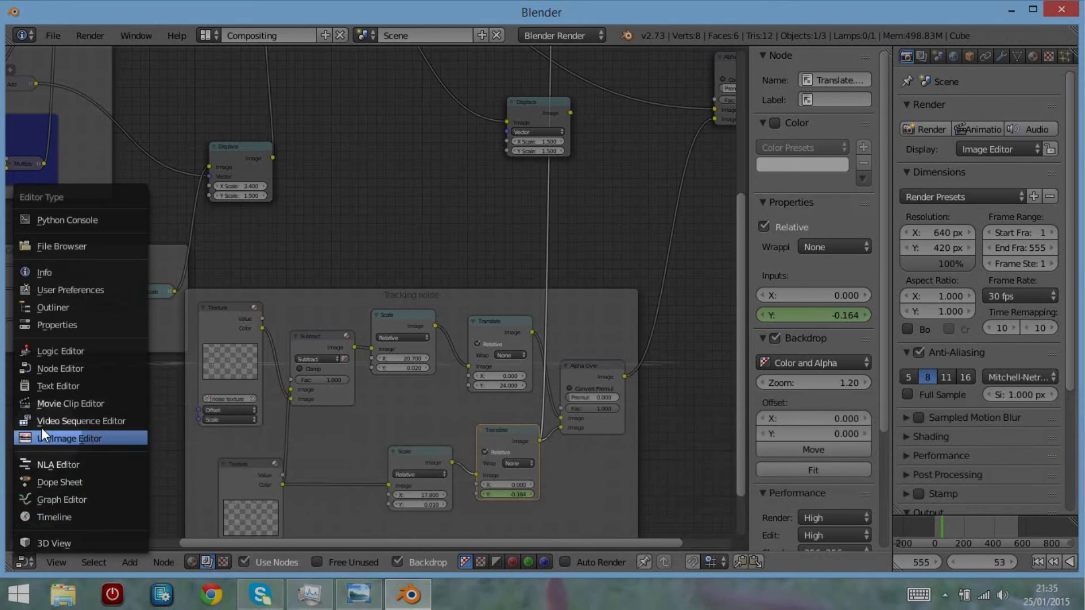
{"action": "left_click", "coordinate": [54, 499]}
{"action": "key", "text": "t"}
{"action": "left_click", "coordinate": [405, 311]}
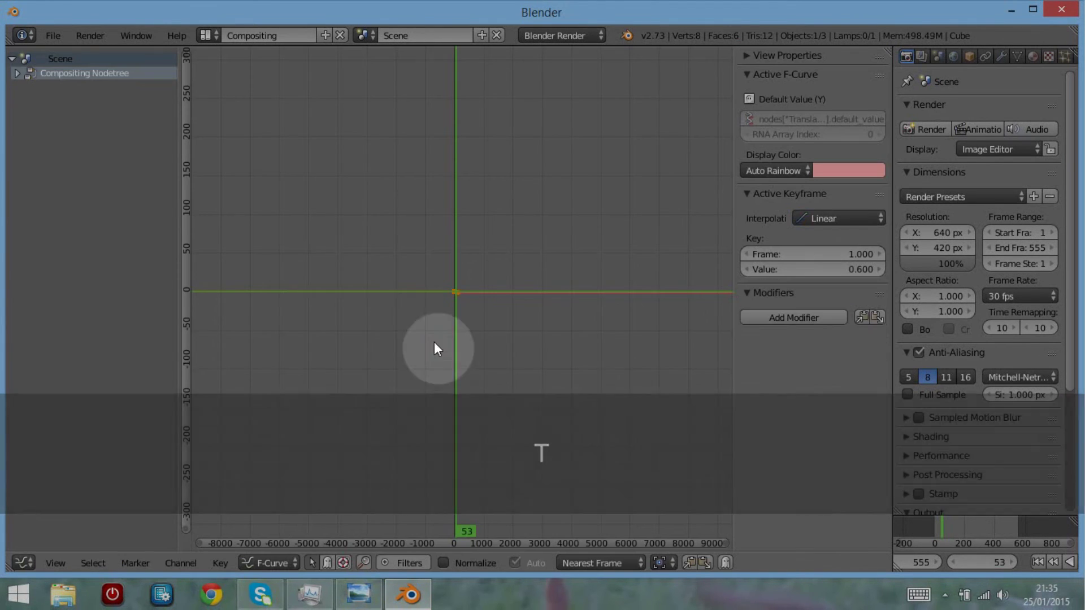
{"action": "left_click", "coordinate": [755, 318]}
{"action": "left_click", "coordinate": [756, 318]}
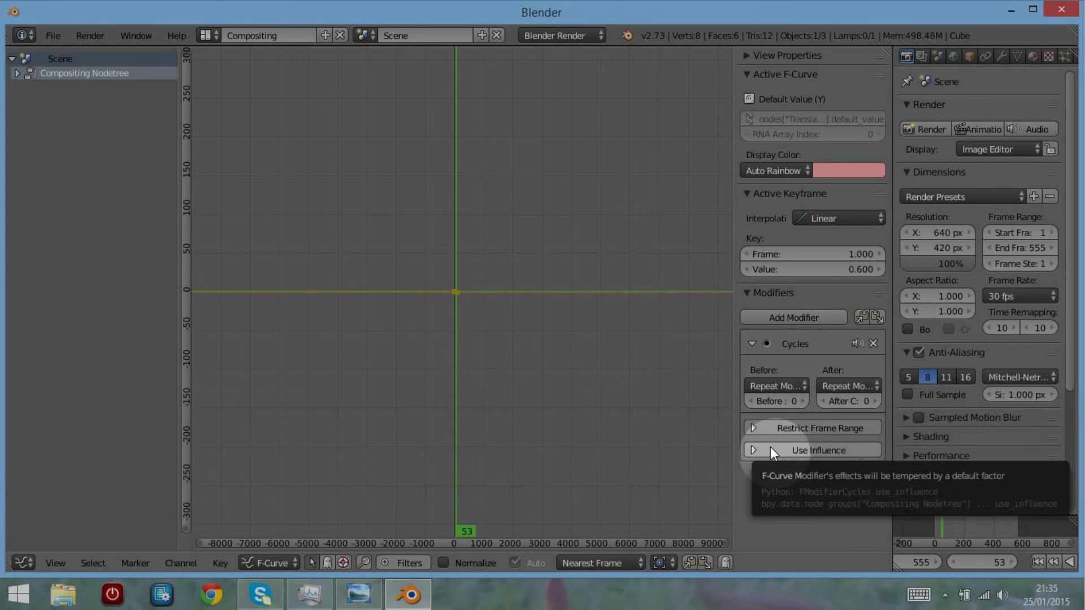
{"action": "left_click", "coordinate": [757, 343]}
{"action": "left_click", "coordinate": [815, 319]}
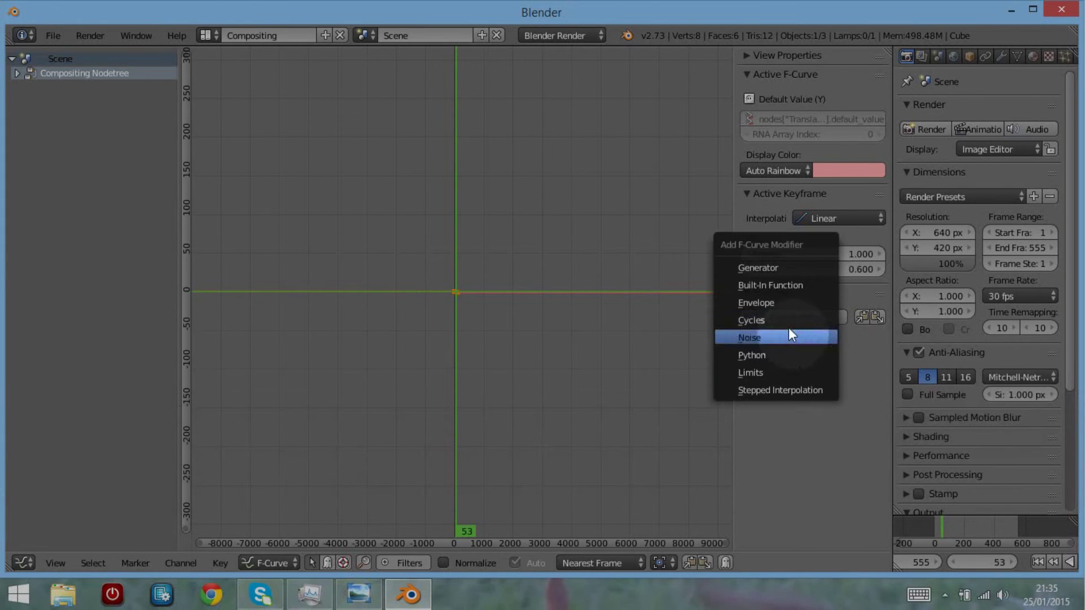
- Make the lower Translate's Y curve cyclic through its extrapolation mode so the movement repeats
{"action": "scroll", "coordinate": [473, 287], "scroll_direction": "up", "scroll_amount": 12}
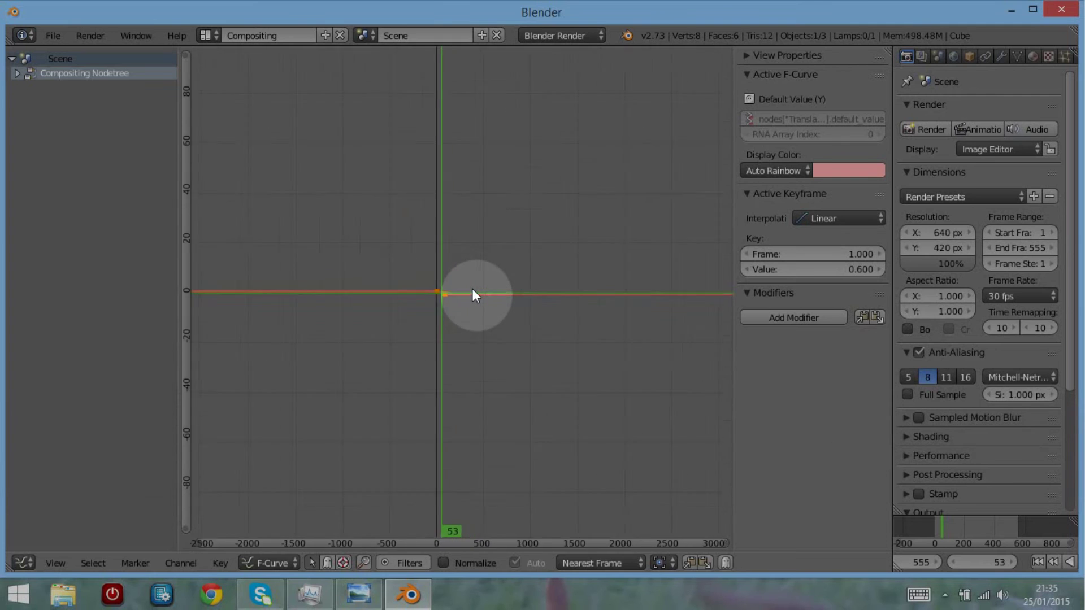
{"action": "left_click", "coordinate": [168, 564]}
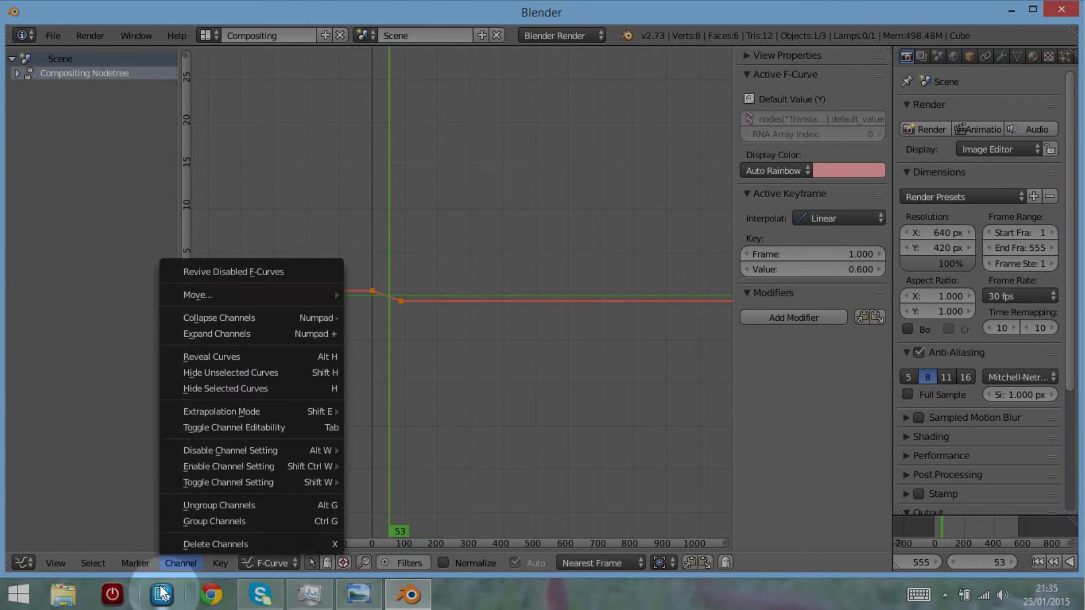
{"action": "mouse_move", "coordinate": [202, 412]}
{"action": "left_click", "coordinate": [454, 444]}
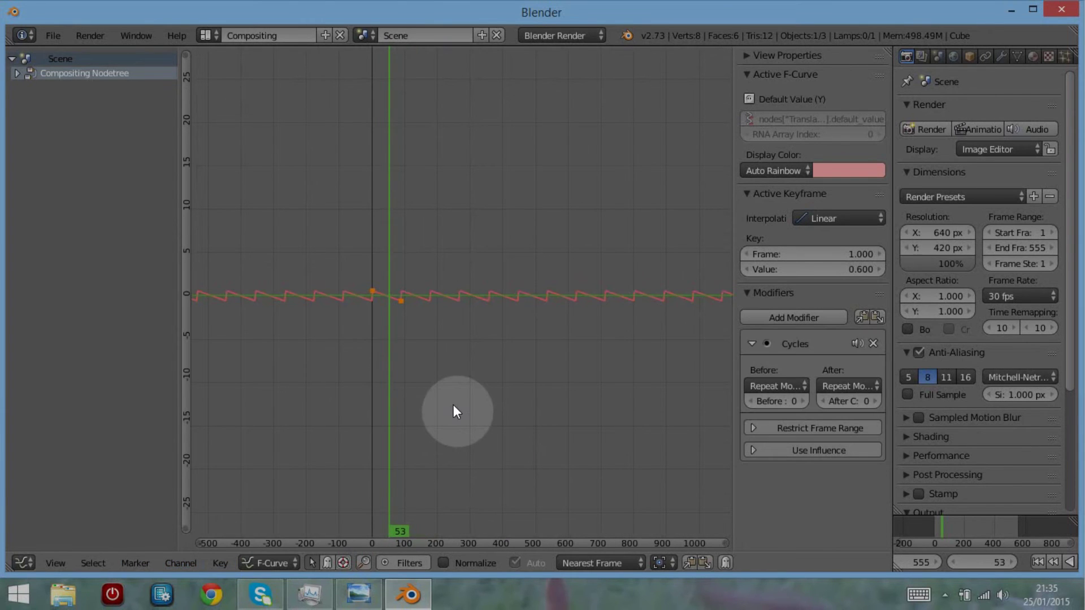
- Return to the Node Editor and scrub through the timeline to preview the repeating noise line
{"action": "left_click", "coordinate": [23, 563]}
{"action": "left_click", "coordinate": [33, 545]}
{"action": "left_click_drag", "start_coordinate": [950, 535], "coordinate": [967, 523]}
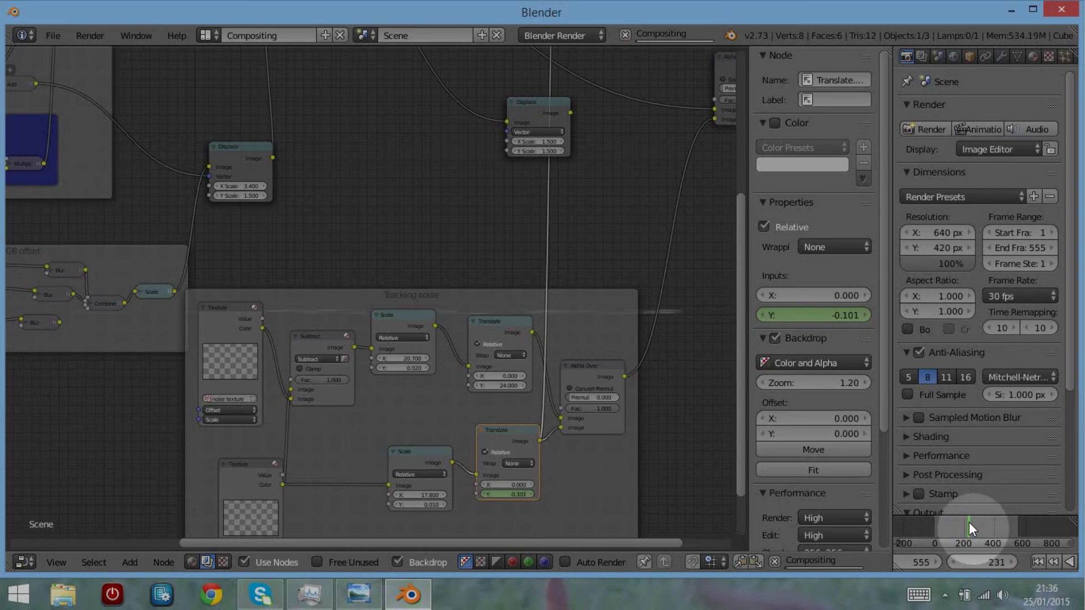
- Preview the upper Translate node in the Viewer and set its Y value to 0.600
{"action": "left_click", "coordinate": [506, 337]}
{"action": "double_click", "coordinate": [487, 385]}
{"action": "type", "text": "0"}
{"action": "key", "text": "Return"}
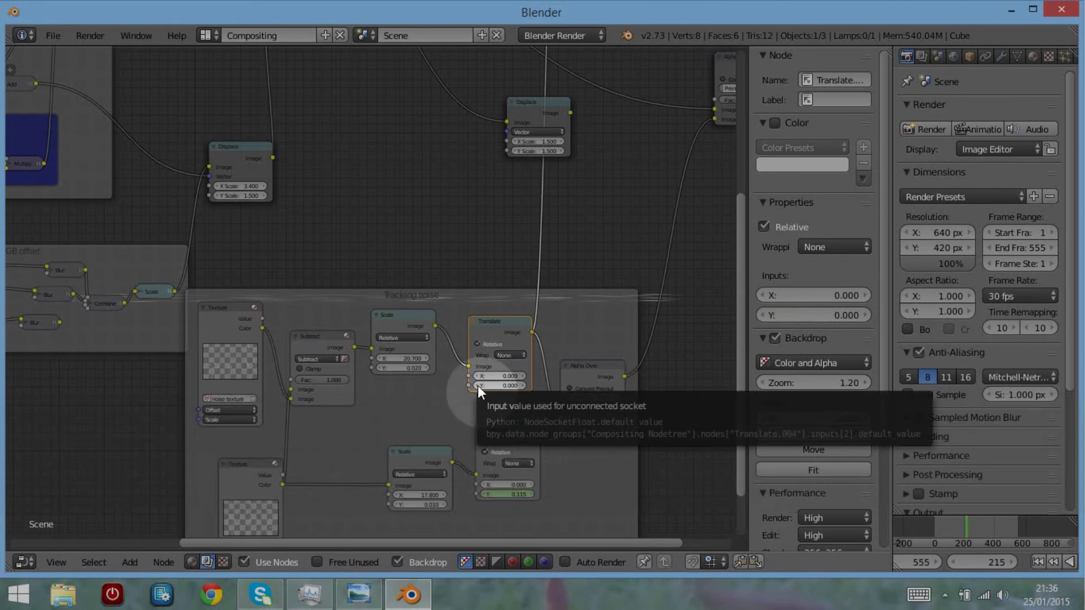
{"action": "left_click_drag", "start_coordinate": [477, 386], "coordinate": [520, 388]}
{"action": "left_click", "coordinate": [522, 386]}
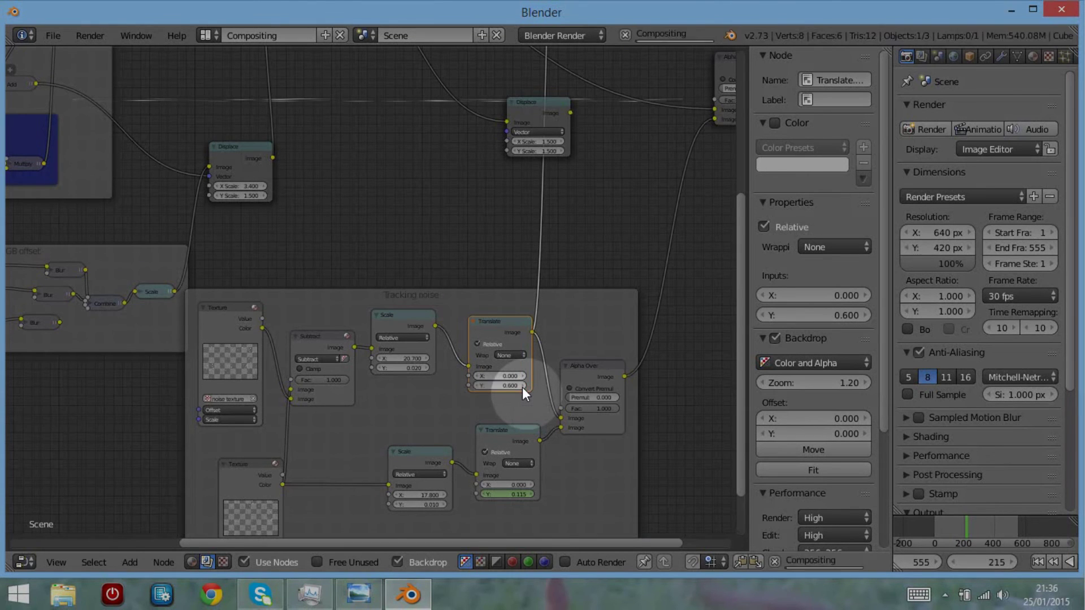
- Keyframe the upper Translate's Y at 0.600 on frame 1 and at a negative value on frame 150, and switch to the Graph Editor
{"action": "left_click", "coordinate": [1038, 562]}
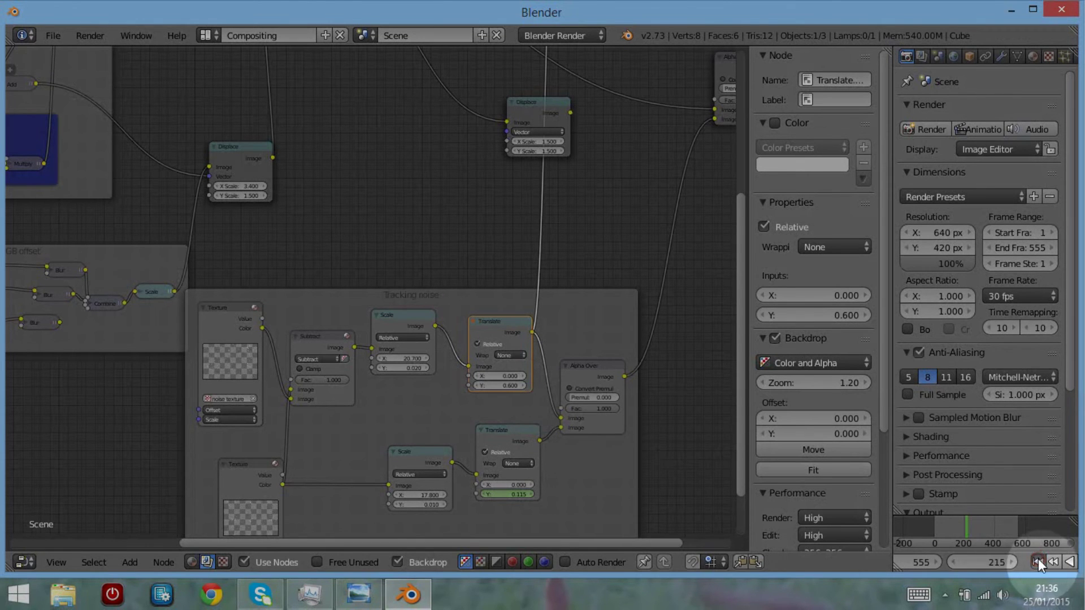
{"action": "key", "text": "i"}
{"action": "left_click_drag", "start_coordinate": [968, 530], "coordinate": [957, 525]}
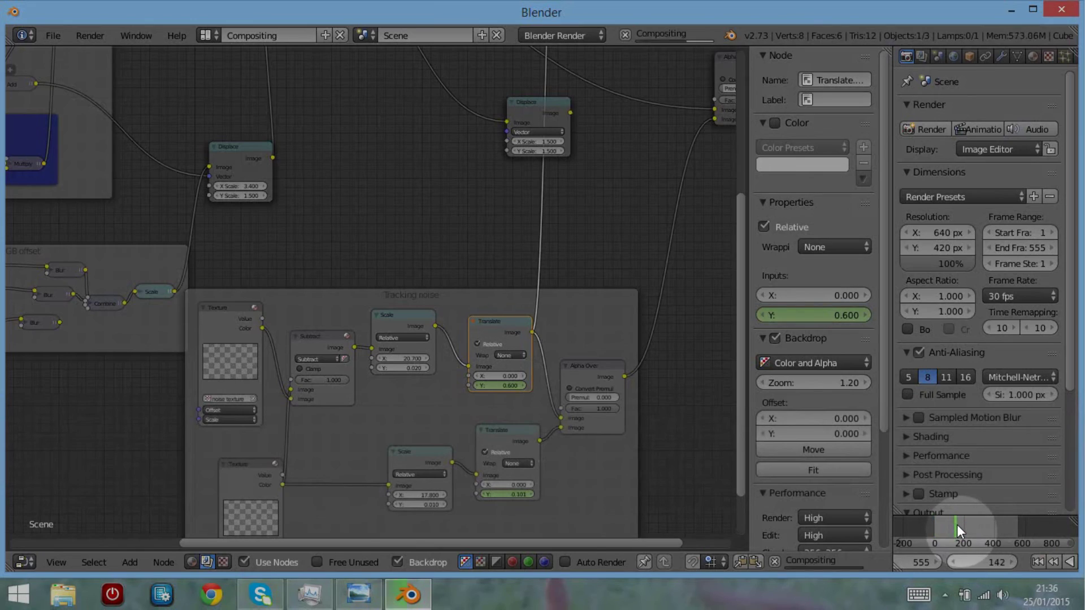
{"action": "scroll", "coordinate": [477, 385], "scroll_direction": "down", "scroll_amount": 13, "text": "ctrl"}
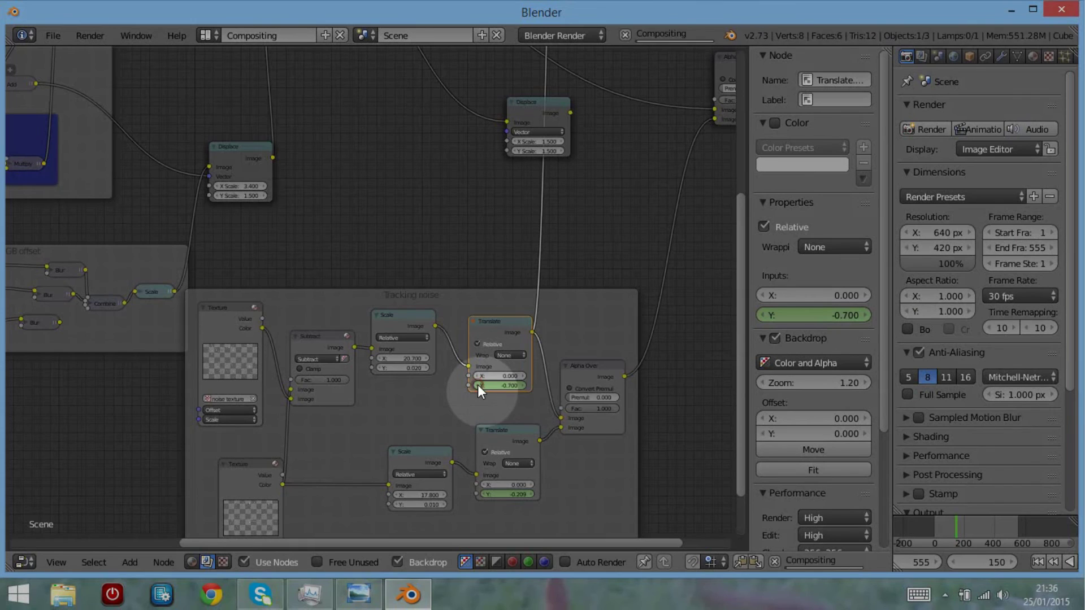
{"action": "left_click", "coordinate": [519, 386]}
{"action": "left_click", "coordinate": [25, 563]}
{"action": "left_click", "coordinate": [32, 495]}
{"action": "key", "text": "i"}
- Give the upper Translate's Y curve Linear interpolation and make its extrapolation cyclic
{"action": "left_click", "coordinate": [417, 348]}
{"action": "key", "text": "t"}
{"action": "left_click", "coordinate": [392, 383]}
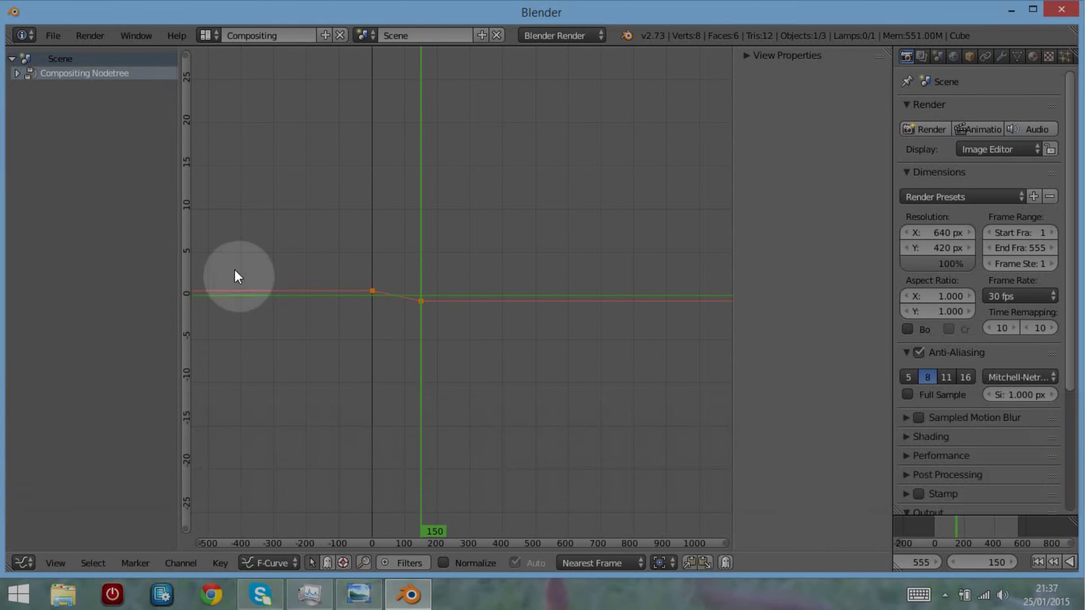
{"action": "left_click", "coordinate": [181, 563]}
{"action": "mouse_move", "coordinate": [253, 411]}
{"action": "left_click", "coordinate": [419, 446]}
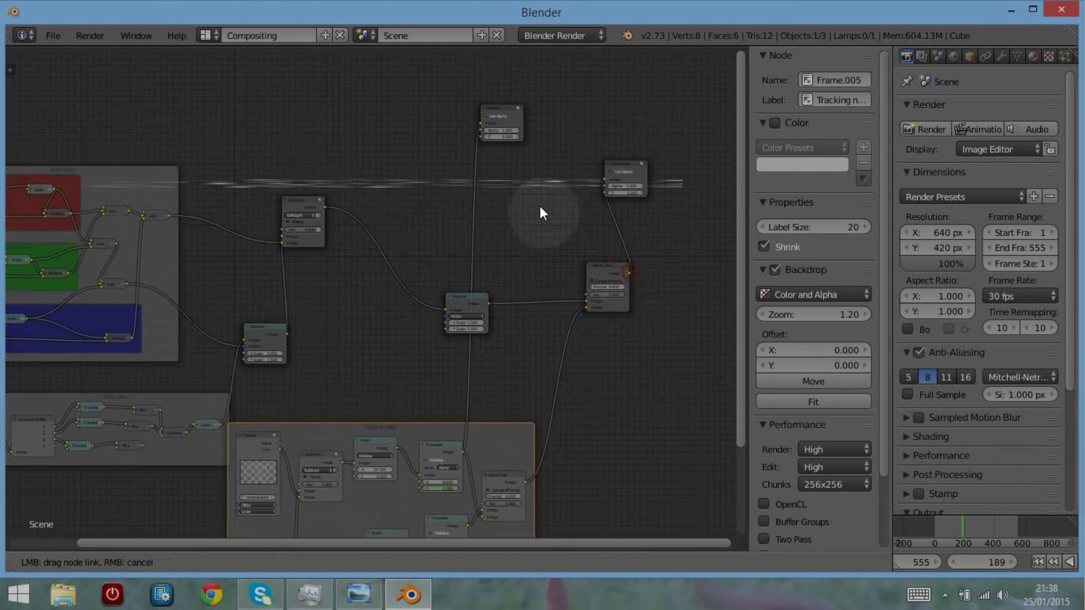
- Link the Alpha Over node outside the Tracking noise frame to the Viewer to preview the combined image
{"action": "left_click_drag", "start_coordinate": [540, 205], "coordinate": [483, 121]}
{"action": "left_click", "coordinate": [601, 274]}
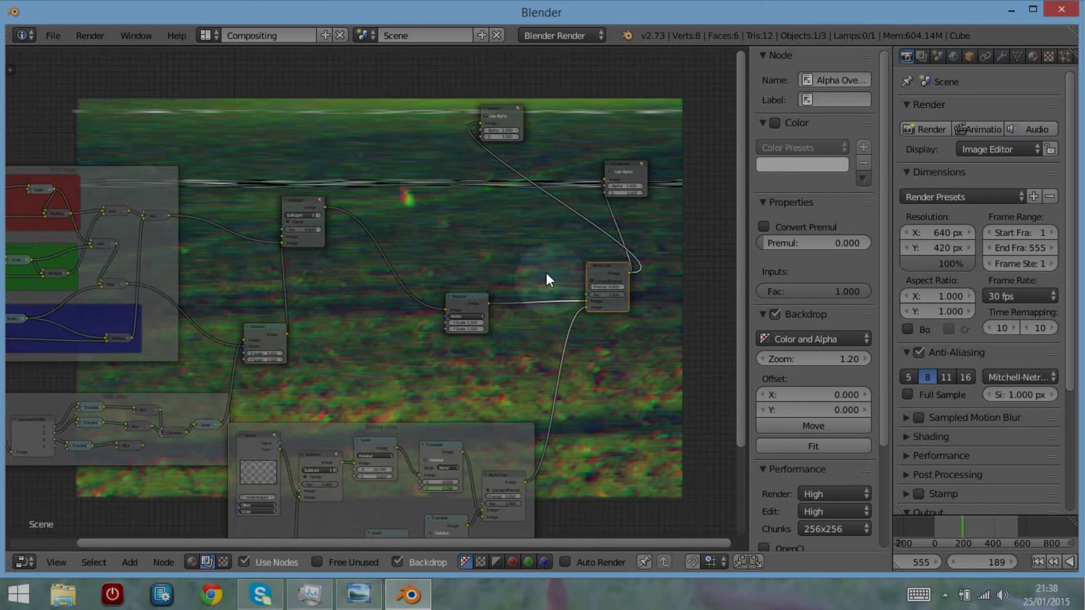
- Link the Tracking noise frame's Alpha Over output to the Vector input of the Displace node after Soft Light, and reposition that Displace node
{"action": "left_click_drag", "start_coordinate": [457, 299], "coordinate": [467, 280]}
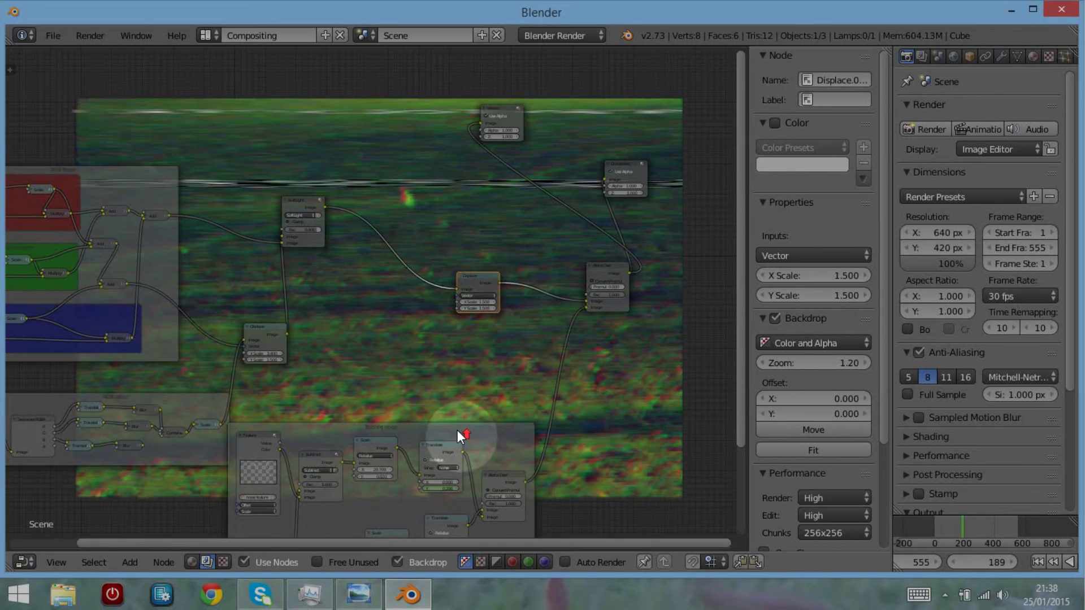
{"action": "scroll", "coordinate": [452, 429], "scroll_direction": "up", "scroll_amount": 2}
{"action": "middle_click_drag", "start_coordinate": [471, 413], "coordinate": [460, 382]}
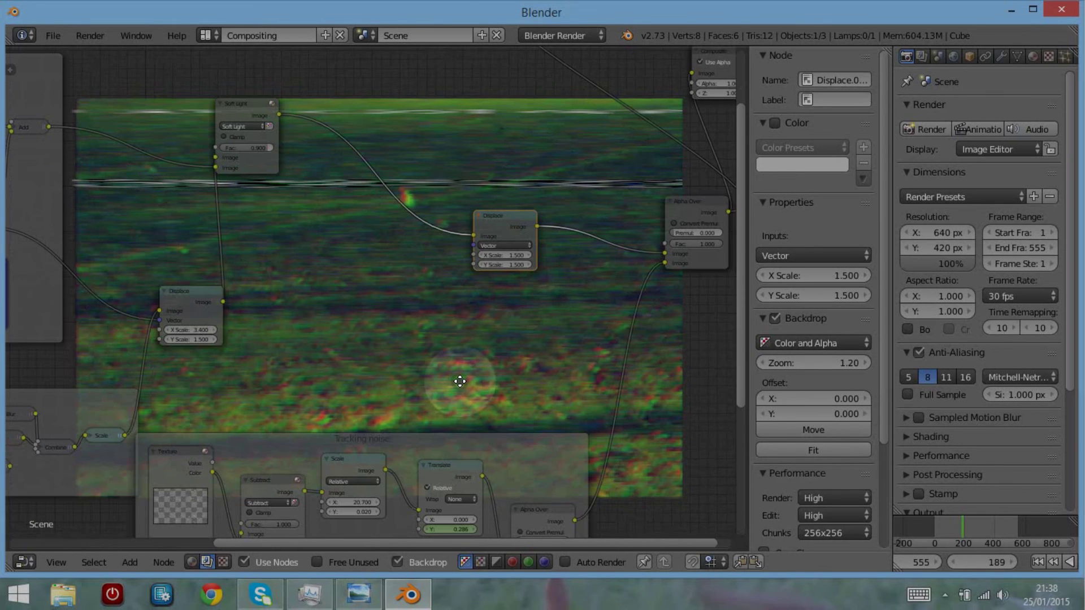
{"action": "left_click_drag", "start_coordinate": [575, 520], "coordinate": [476, 247]}
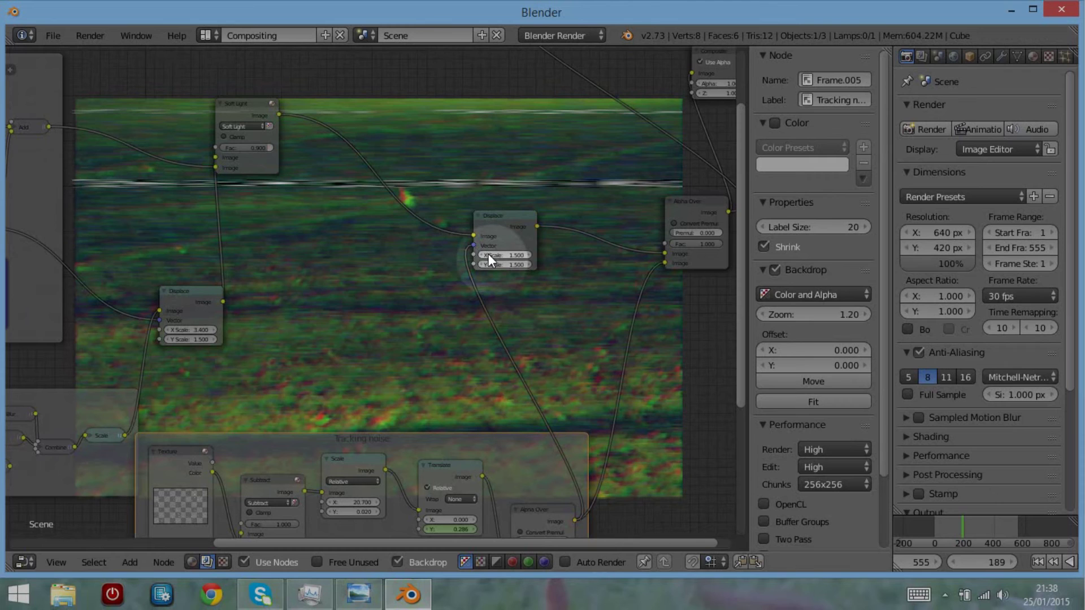
{"action": "left_click_drag", "start_coordinate": [511, 218], "coordinate": [520, 251]}
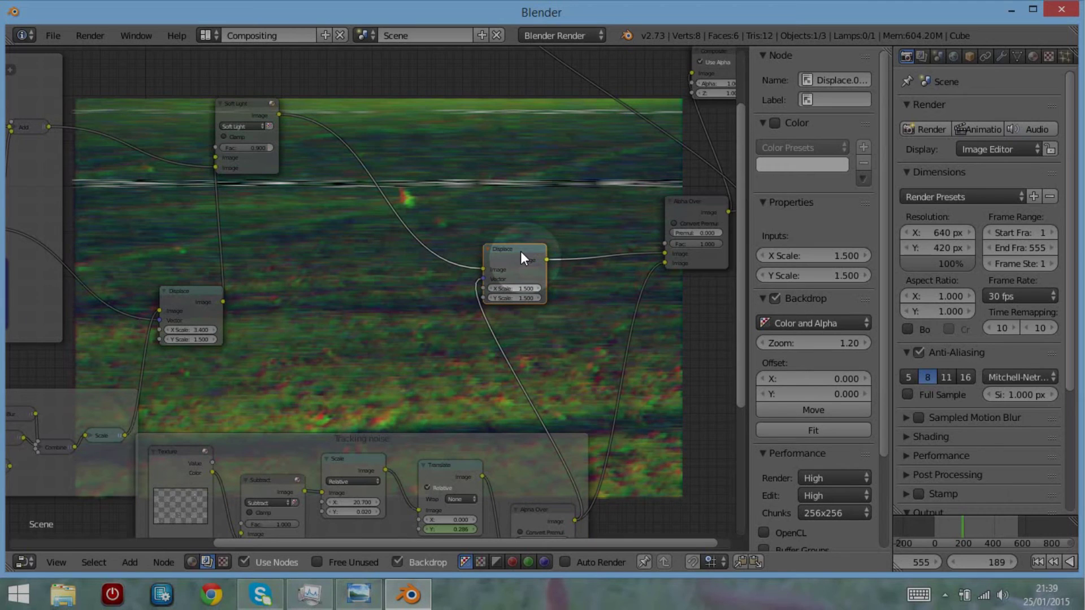
{"action": "middle_click_drag", "start_coordinate": [679, 362], "coordinate": [603, 427]}
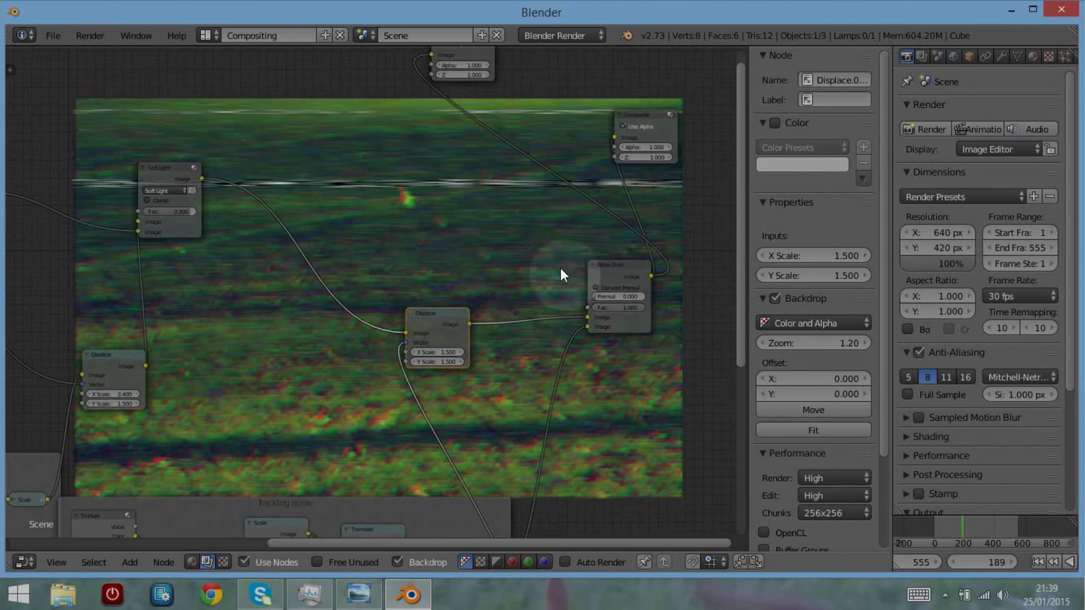
{"action": "middle_click_drag", "start_coordinate": [550, 252], "coordinate": [588, 291]}
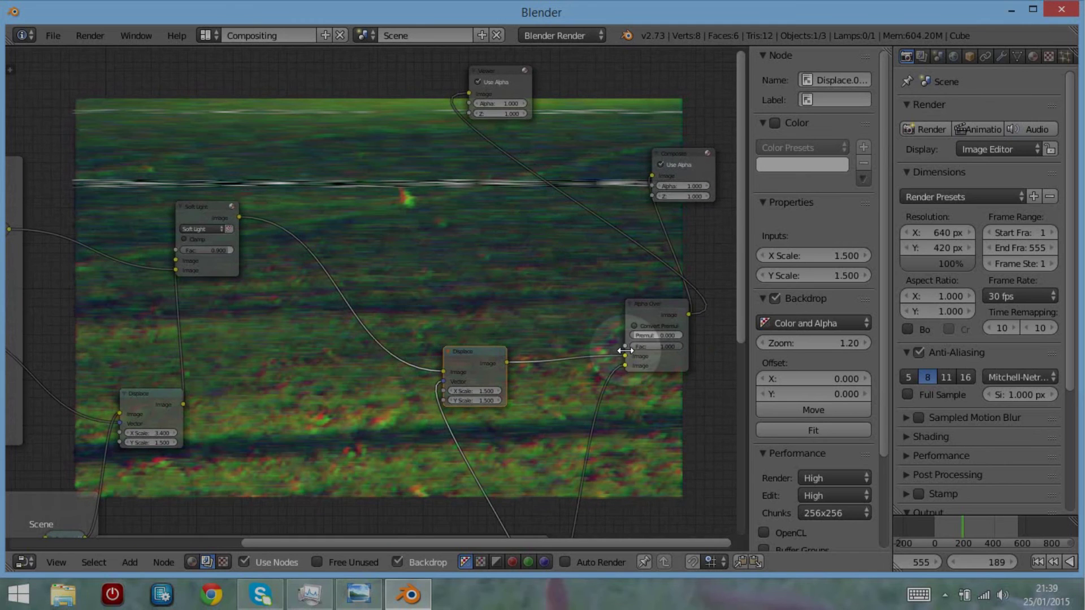
{"action": "left_click_drag", "start_coordinate": [624, 355], "coordinate": [467, 94]}
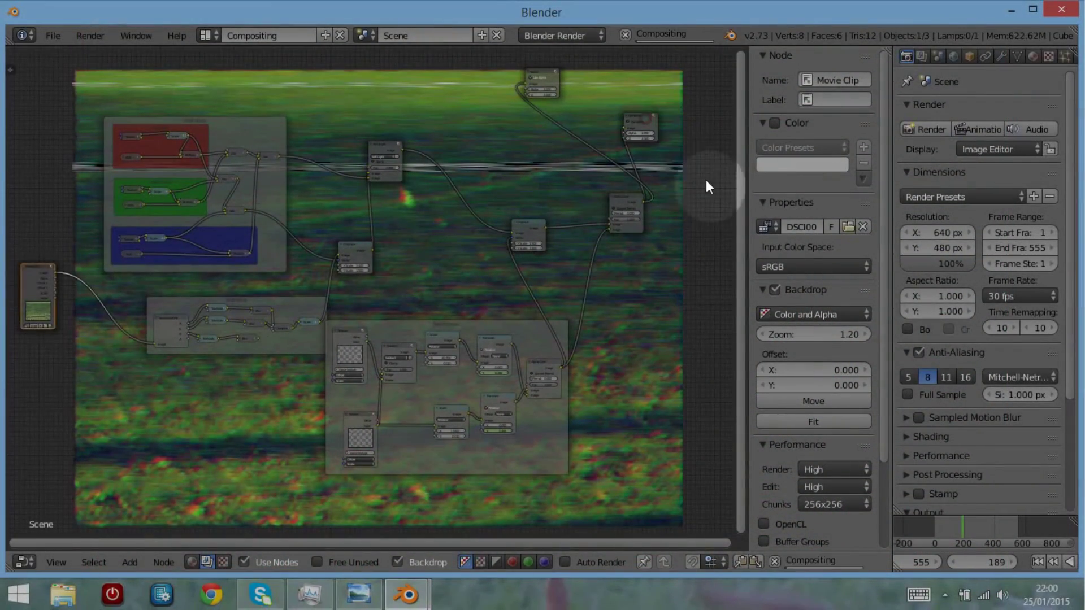
- Move the Composite and Viewer nodes well to the right of the tree and the Movie Clip node away to its left
{"action": "left_click_drag", "start_coordinate": [640, 121], "coordinate": [8, 184]}
{"action": "left_click", "coordinate": [542, 72]}
{"action": "left_click_drag", "start_coordinate": [590, 92], "coordinate": [728, 137]}
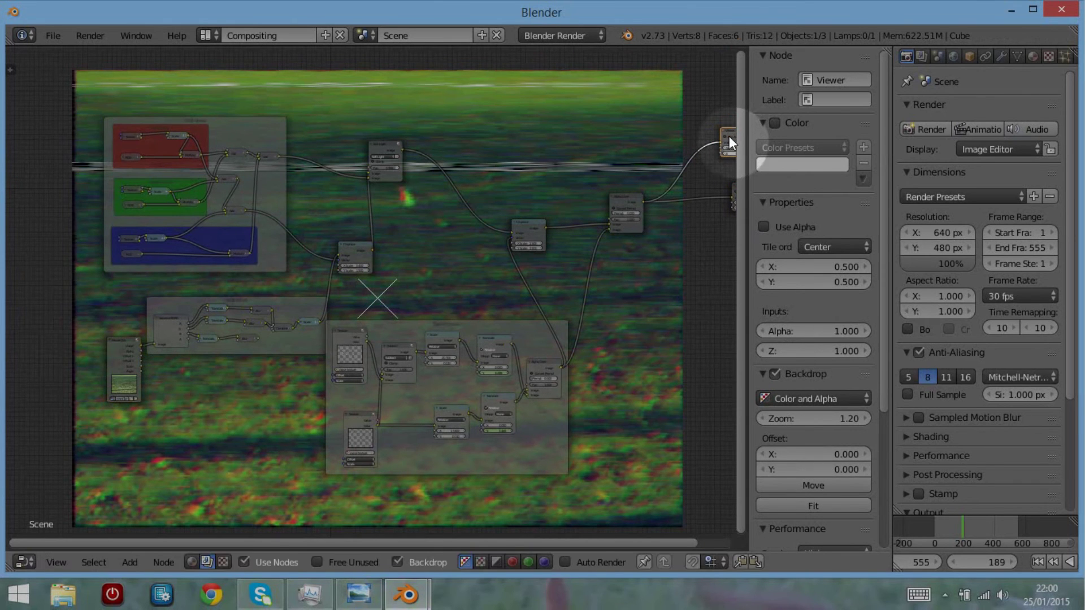
{"action": "left_click", "coordinate": [723, 136]}
{"action": "left_click", "coordinate": [685, 247]}
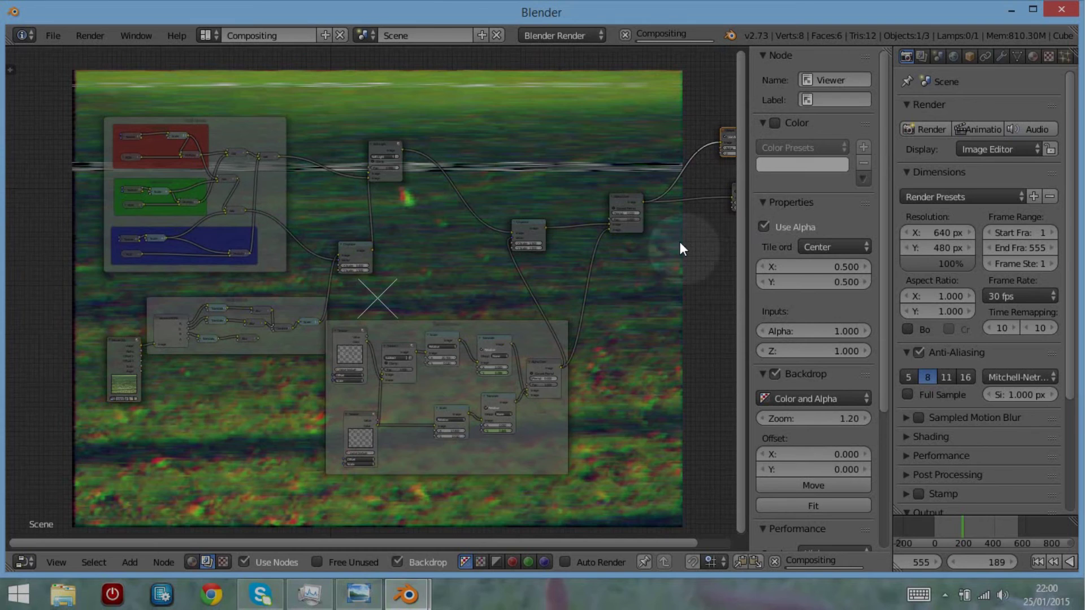
{"action": "left_click_drag", "start_coordinate": [112, 354], "coordinate": [718, 331]}
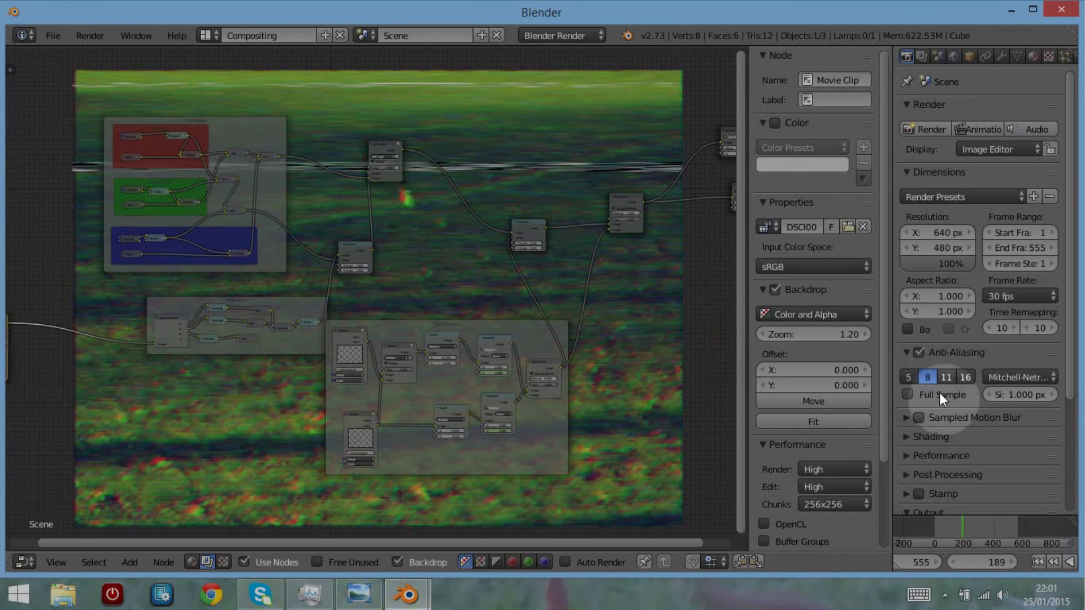
- Combine all nodes and frames between the Movie Clip node and the Composite and Viewer nodes into one node group
{"action": "scroll", "coordinate": [514, 338], "scroll_direction": "down", "scroll_amount": 1}
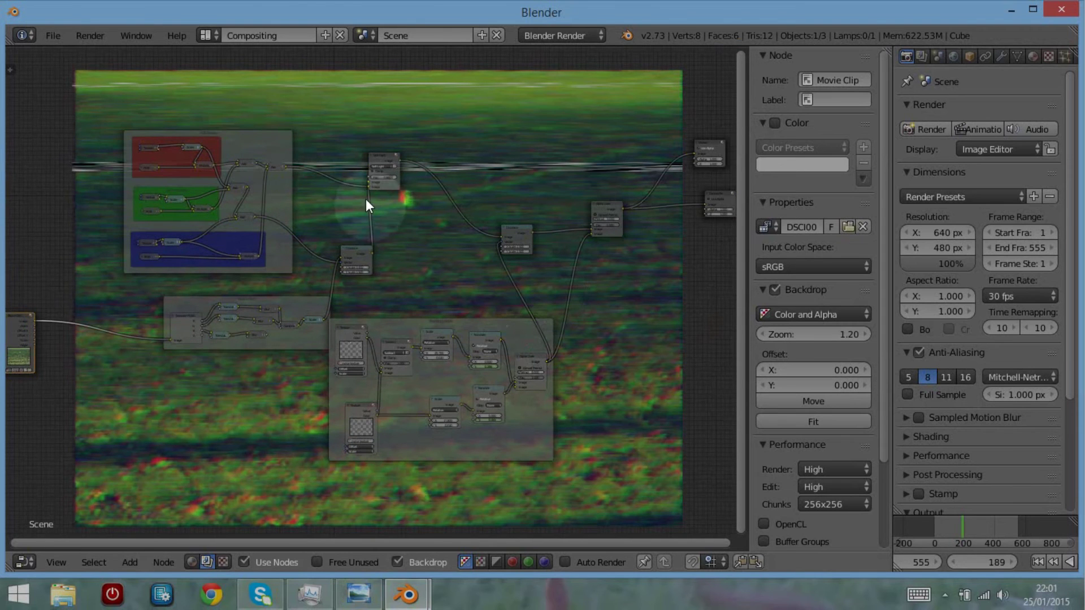
{"action": "key", "text": "b"}
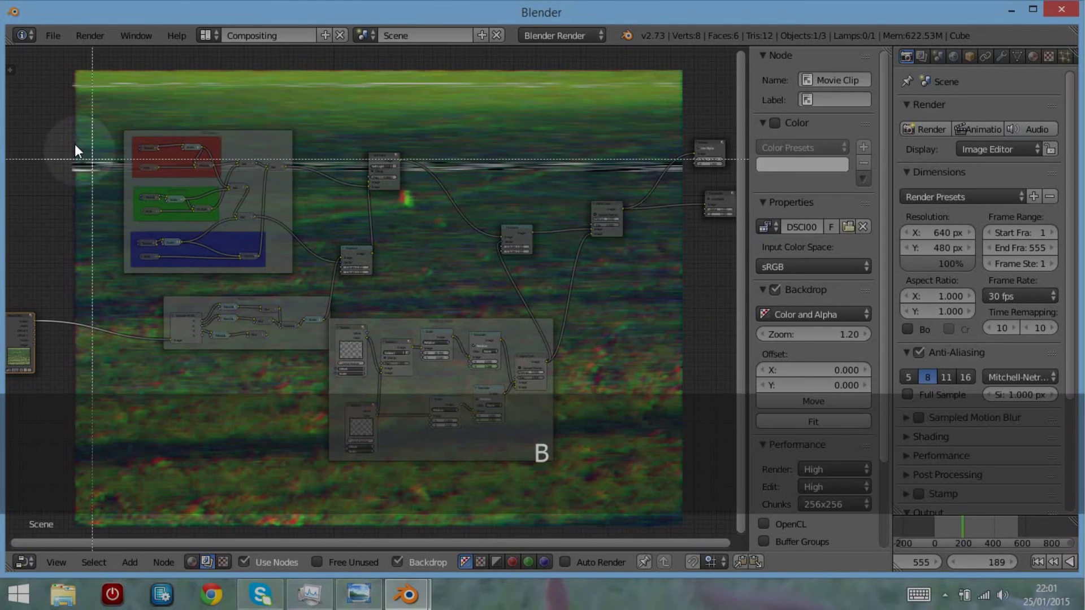
{"action": "left_click_drag", "start_coordinate": [82, 72], "coordinate": [650, 498]}
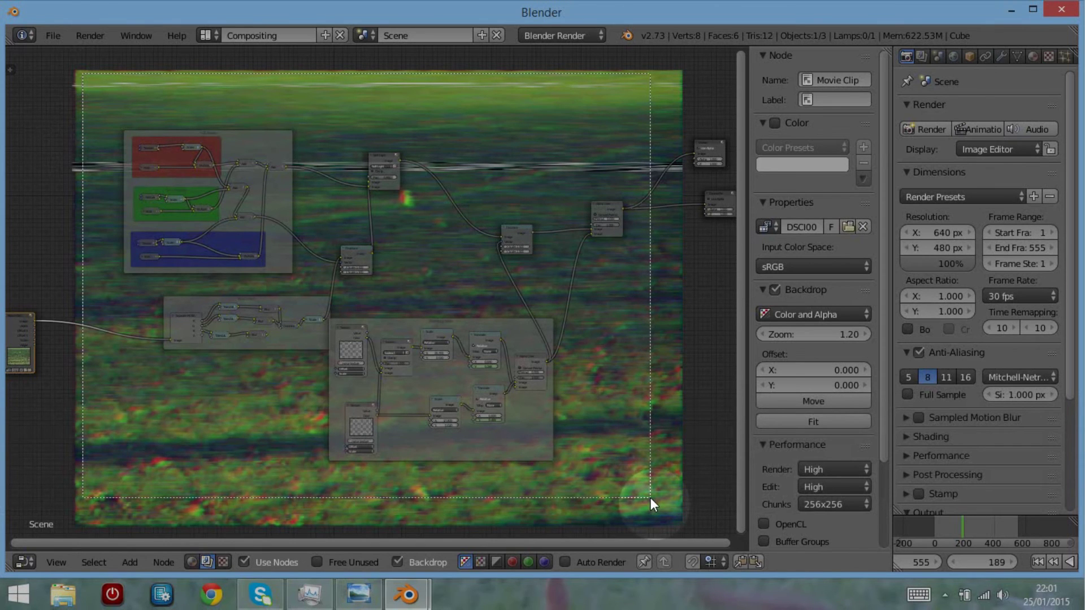
{"action": "left_click_drag", "start_coordinate": [650, 498], "coordinate": [650, 497]}
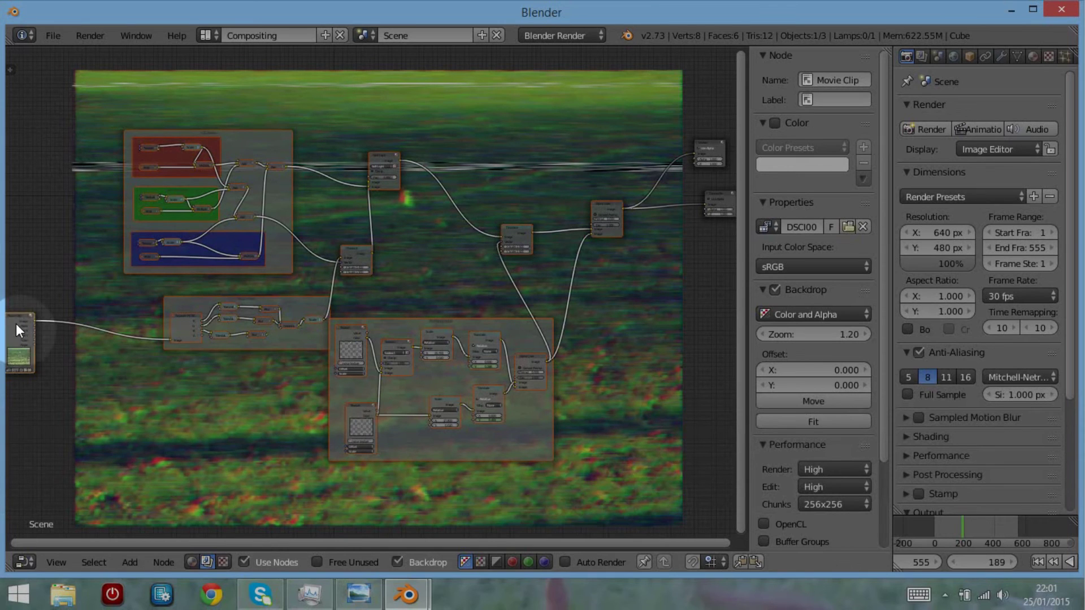
{"action": "left_click", "coordinate": [270, 140]}
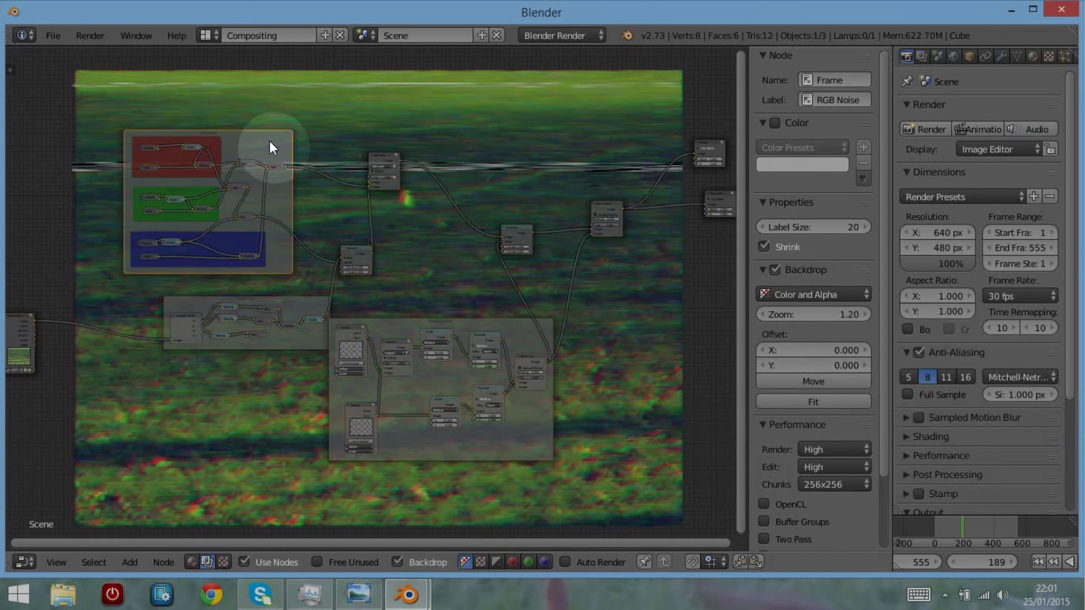
{"action": "key", "text": "b"}
{"action": "left_click_drag", "start_coordinate": [105, 106], "coordinate": [635, 491]}
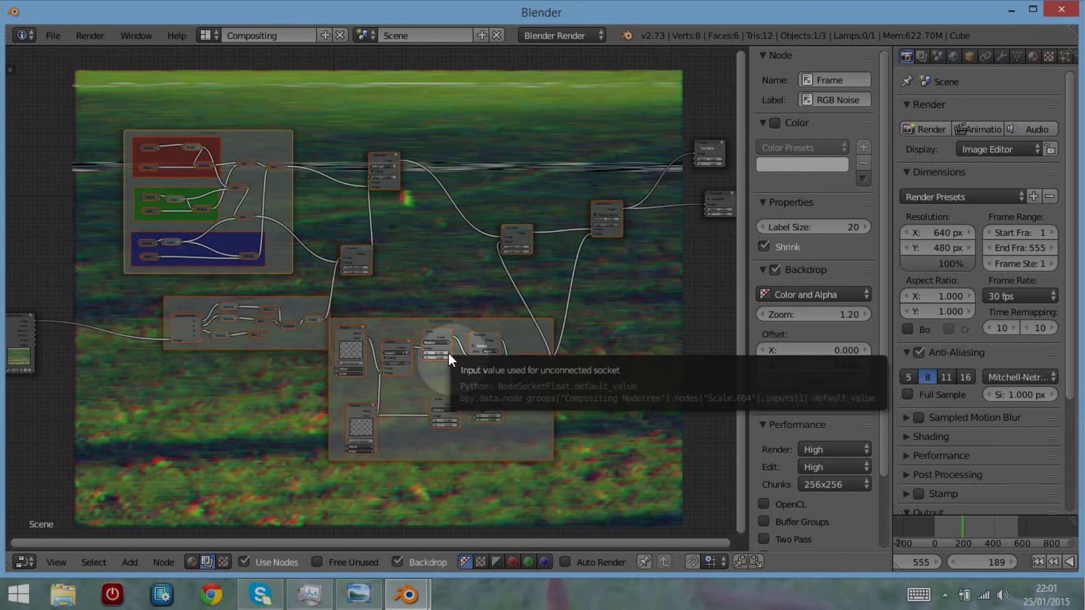
{"action": "key", "text": "ctrl+g"}
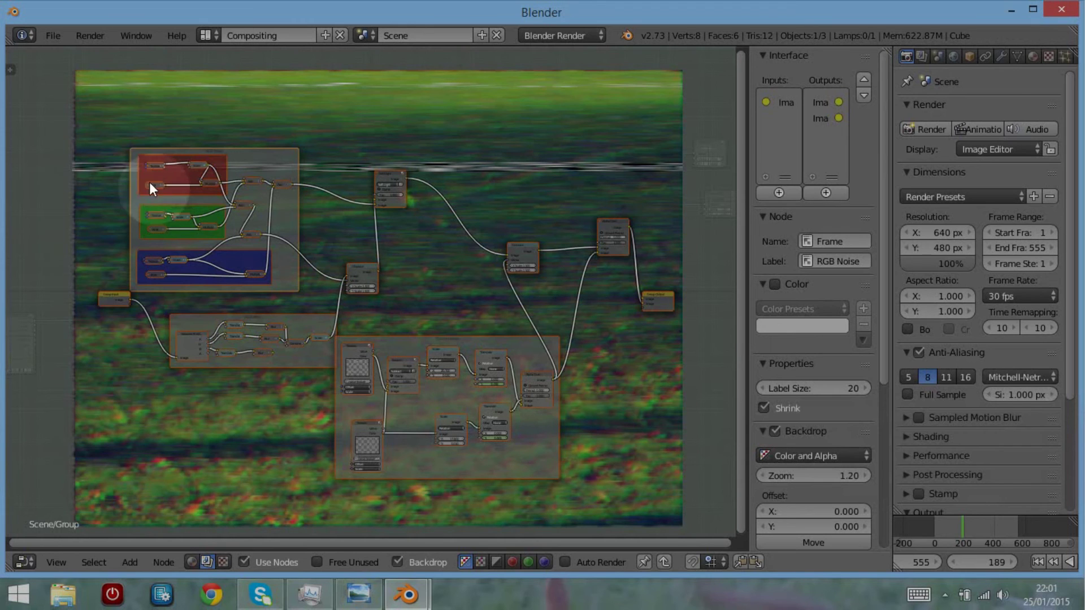
- Examine the Group Input node and the settings of the group's Image input inside the node group
{"action": "scroll", "coordinate": [137, 391], "scroll_direction": "up", "scroll_amount": 2}
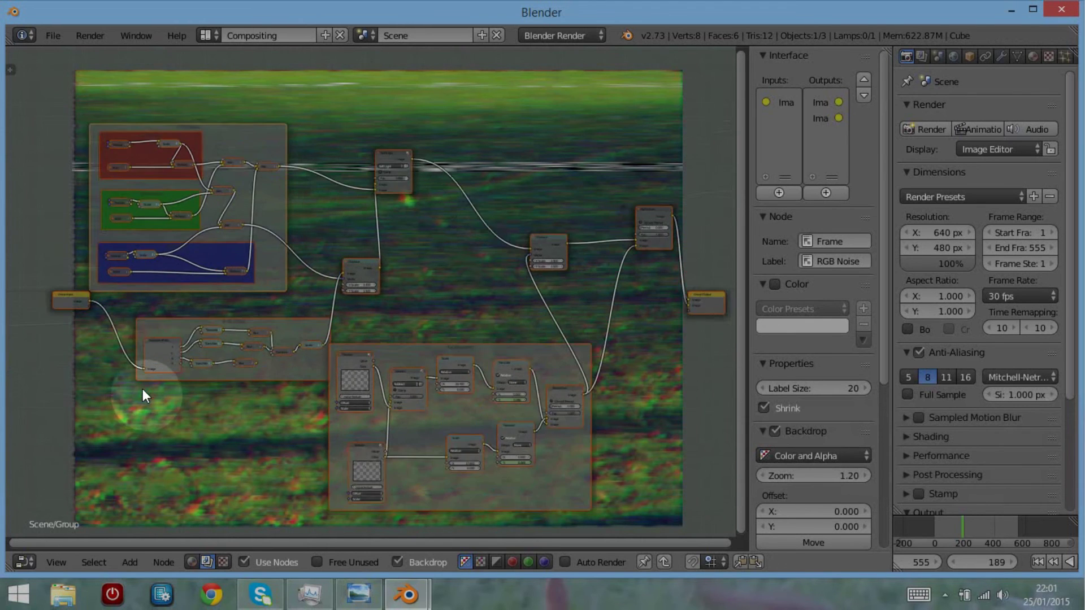
{"action": "scroll", "coordinate": [142, 390], "scroll_direction": "up", "scroll_amount": 2}
{"action": "middle_click_drag", "start_coordinate": [145, 300], "coordinate": [380, 263]}
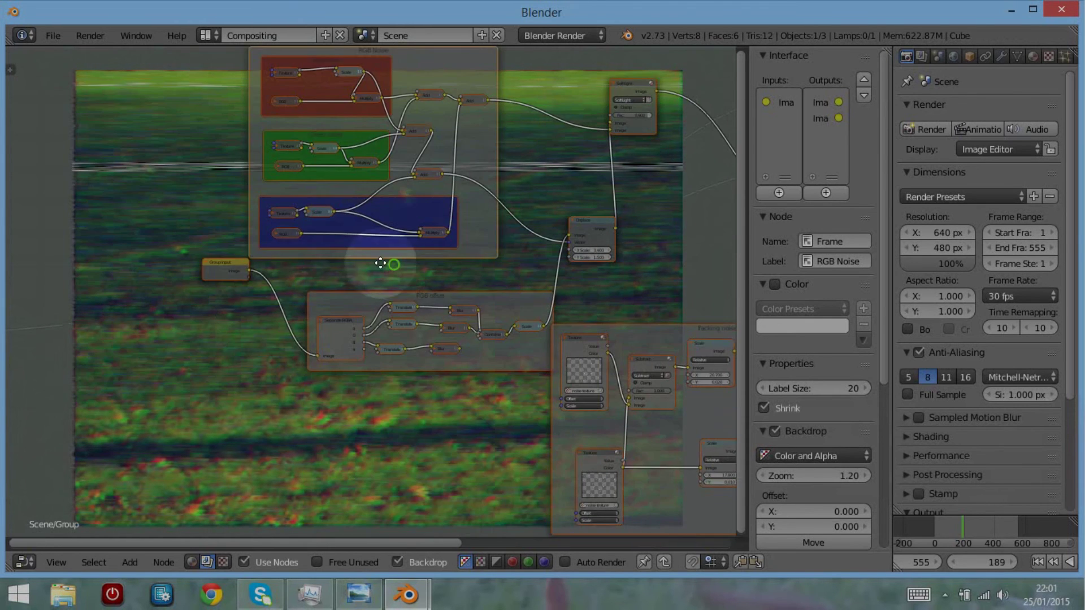
{"action": "scroll", "coordinate": [174, 382], "scroll_direction": "up", "scroll_amount": 3}
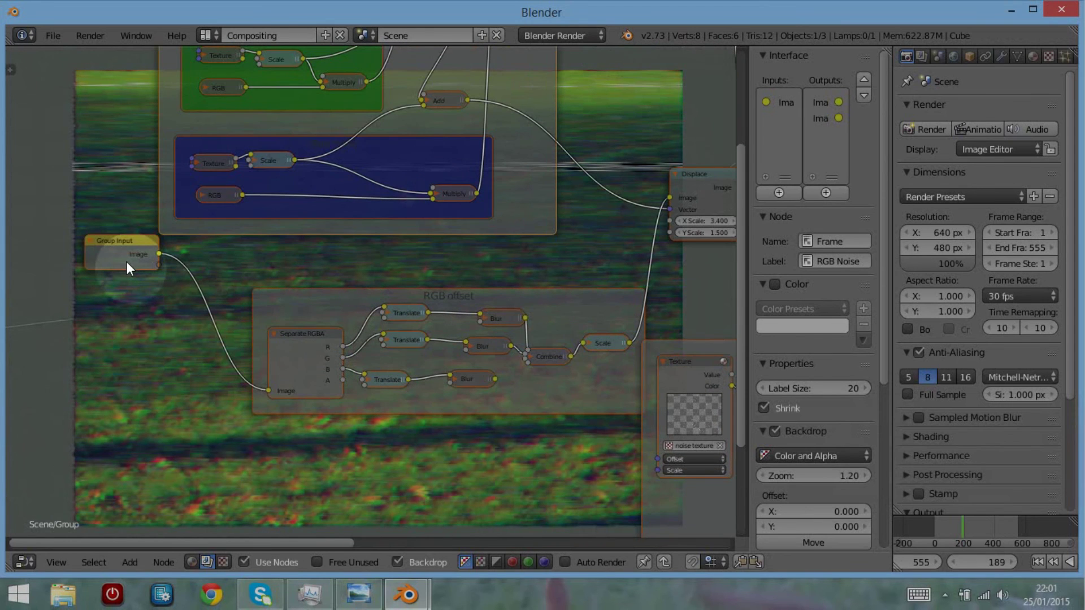
{"action": "left_click", "coordinate": [792, 112]}
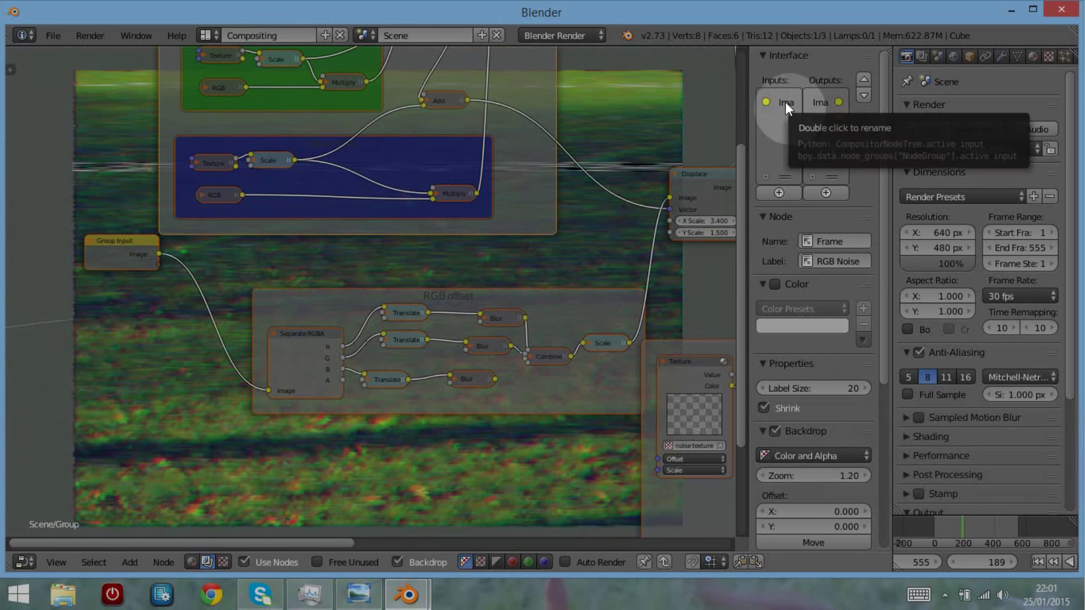
{"action": "left_click", "coordinate": [785, 101]}
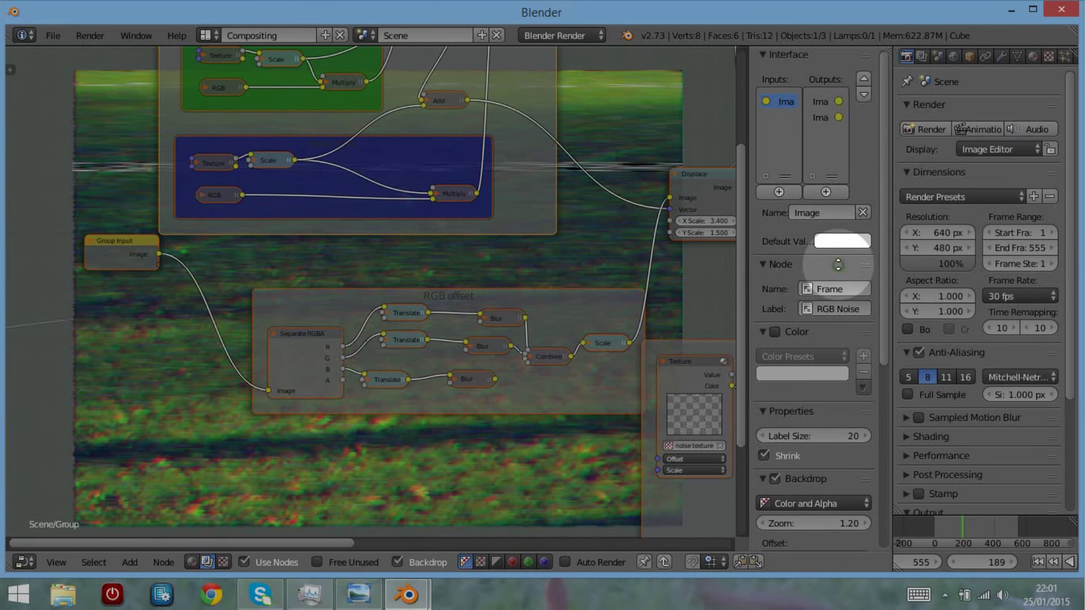
{"action": "left_click", "coordinate": [831, 242]}
- Disconnect and remove the group's duplicate second Image output, and reposition the Group Output node beside Alpha Over
{"action": "left_click", "coordinate": [822, 118]}
{"action": "middle_click_drag", "start_coordinate": [395, 240], "coordinate": [133, 286]}
{"action": "middle_click_drag", "start_coordinate": [716, 270], "coordinate": [370, 322]}
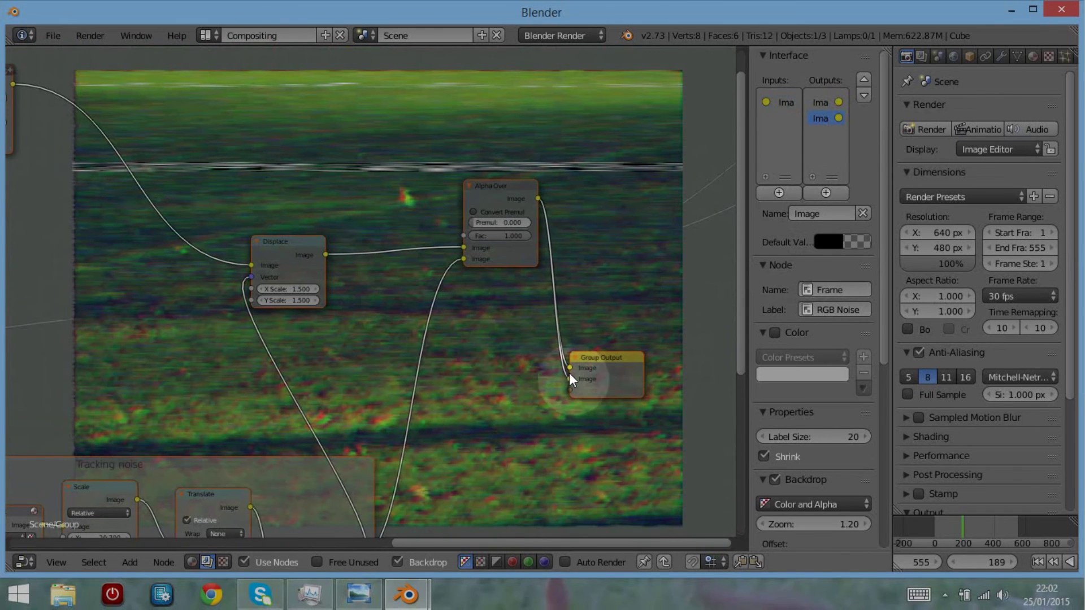
{"action": "left_click_drag", "start_coordinate": [569, 378], "coordinate": [579, 308]}
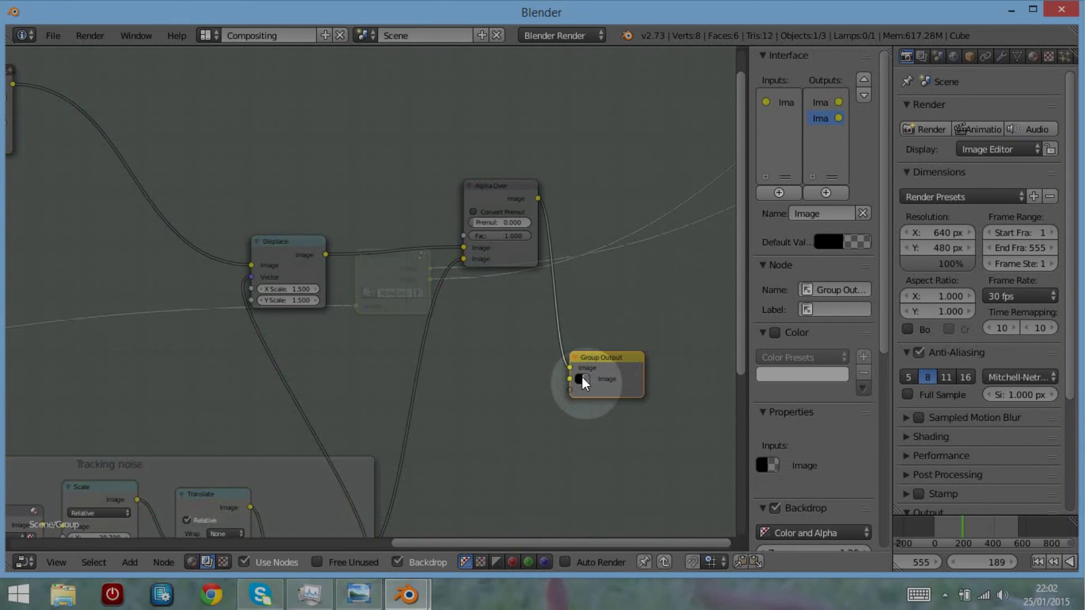
{"action": "left_click", "coordinate": [864, 212]}
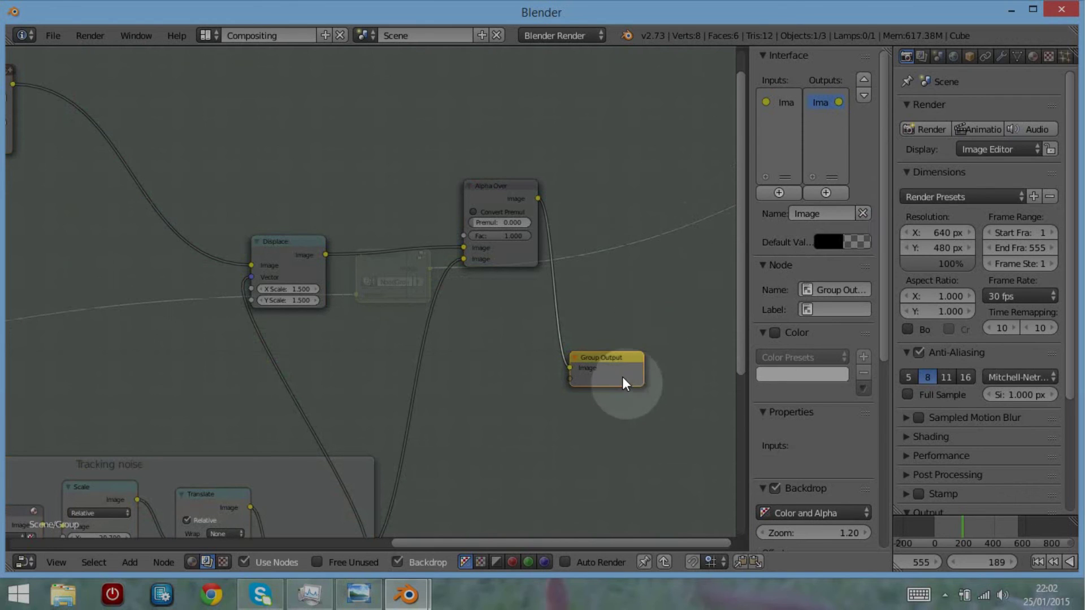
{"action": "left_click_drag", "start_coordinate": [615, 369], "coordinate": [700, 270]}
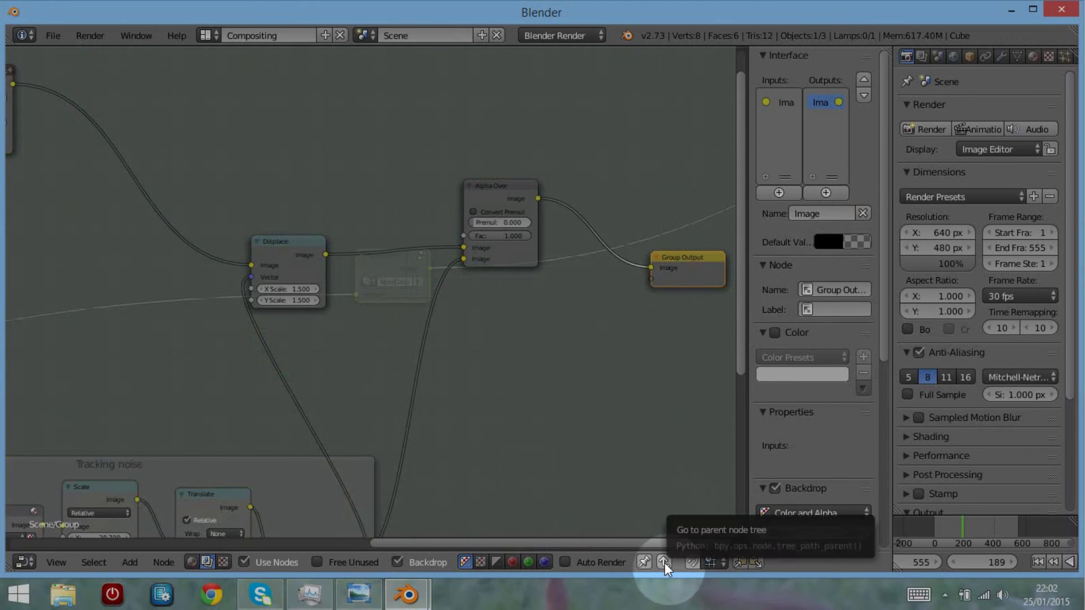
- Rename the group's remaining Image output to "output" and return to the parent node tree
{"action": "left_click", "coordinate": [818, 213]}
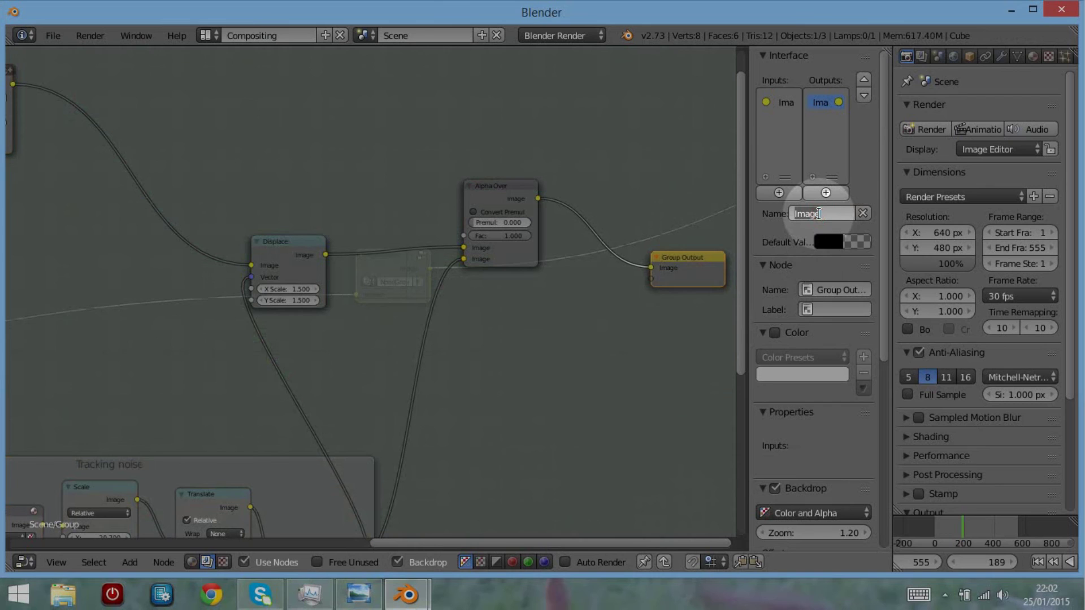
{"action": "type", "text": "outpu"}
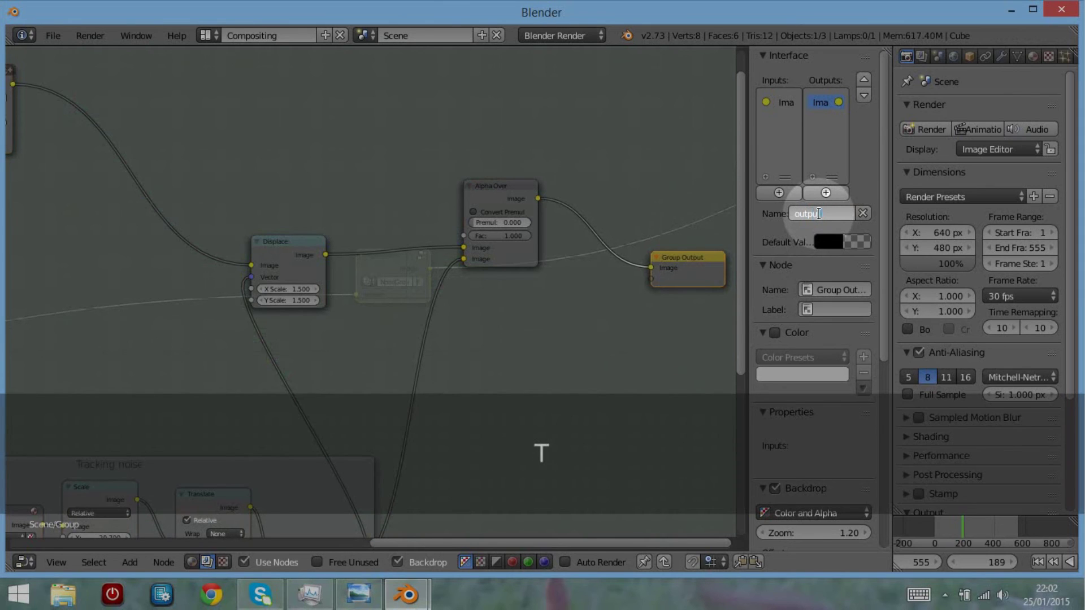
{"action": "type", "text": "t"}
{"action": "key", "text": "Return"}
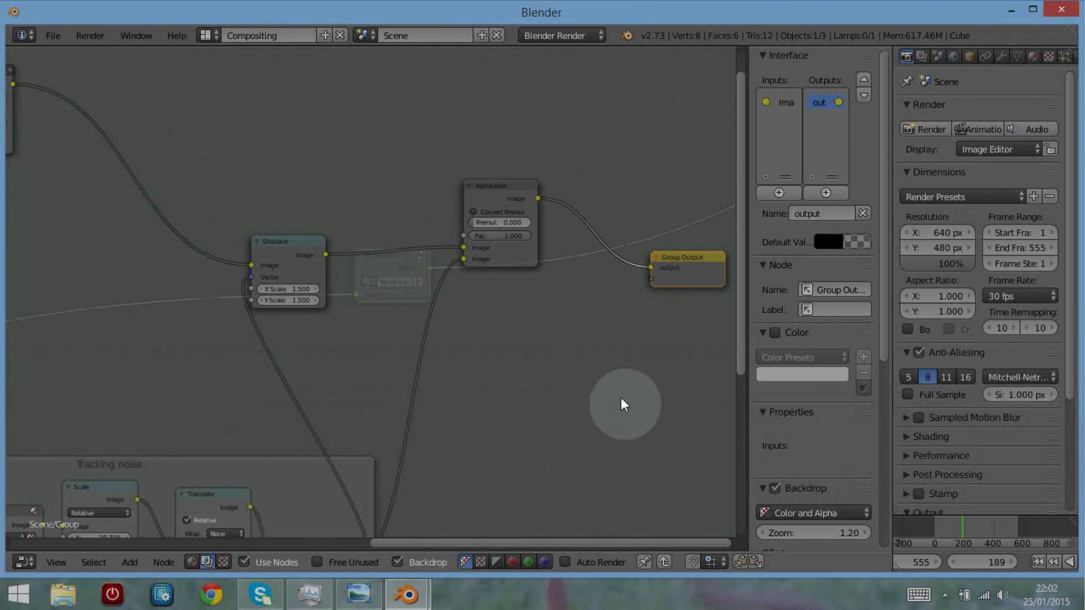
{"action": "left_click", "coordinate": [665, 562]}
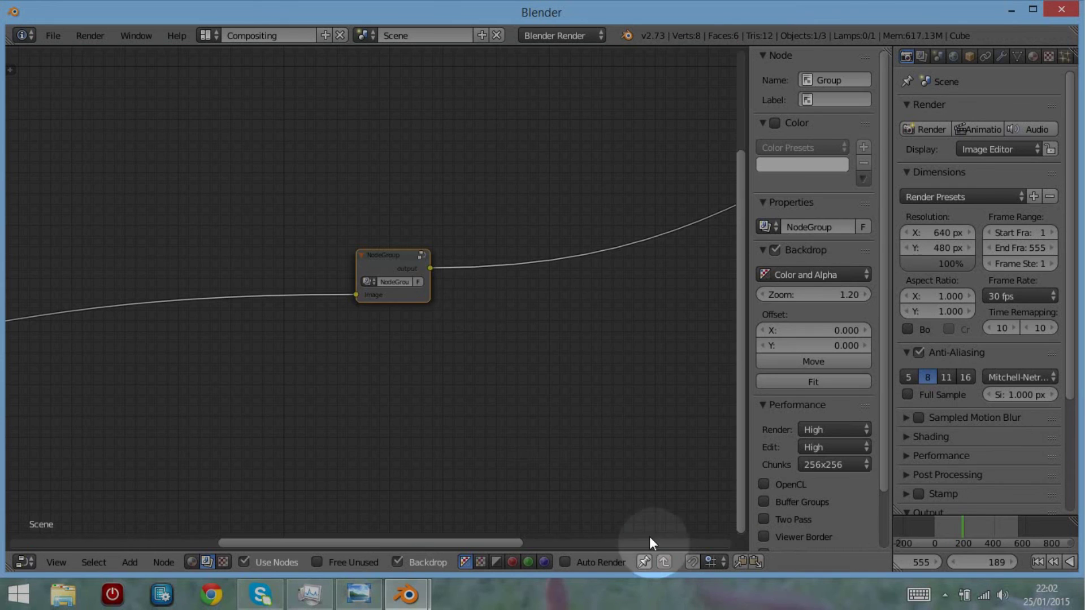
{"action": "scroll", "coordinate": [320, 340], "scroll_direction": "up", "scroll_amount": 1}
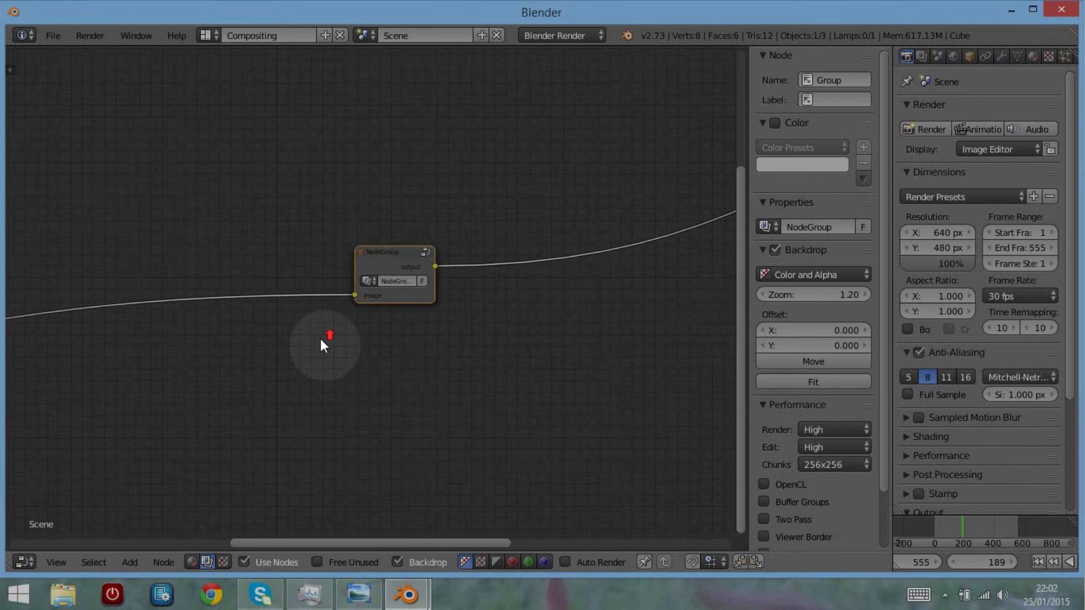
{"action": "scroll", "coordinate": [321, 342], "scroll_direction": "up", "scroll_amount": 1}
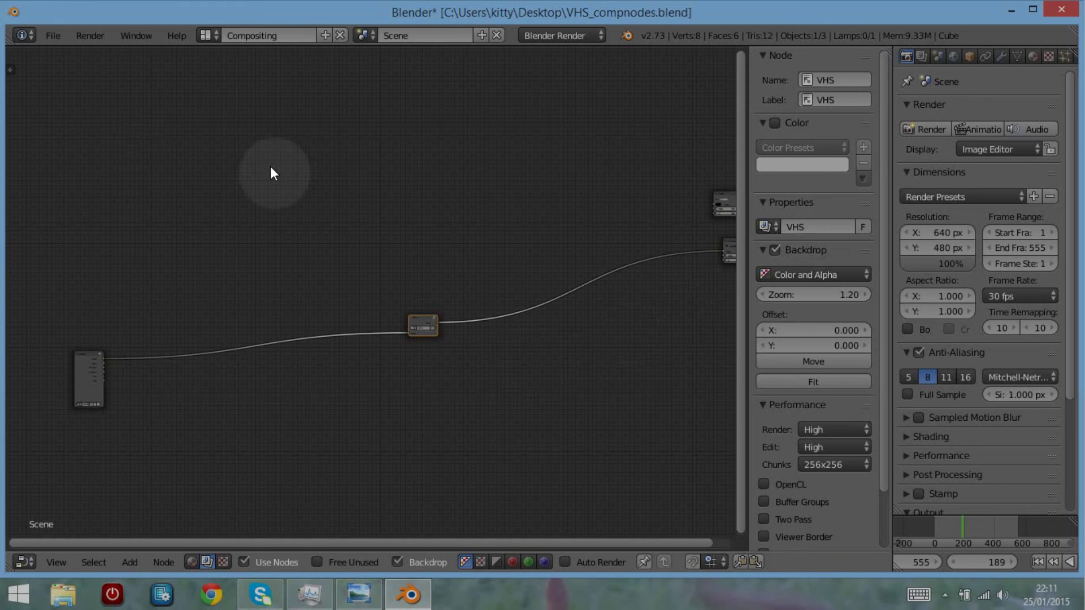
- Save the VHS_compnodes.blend file with its VHS node group and close Blender
{"action": "left_click", "coordinate": [48, 34]}
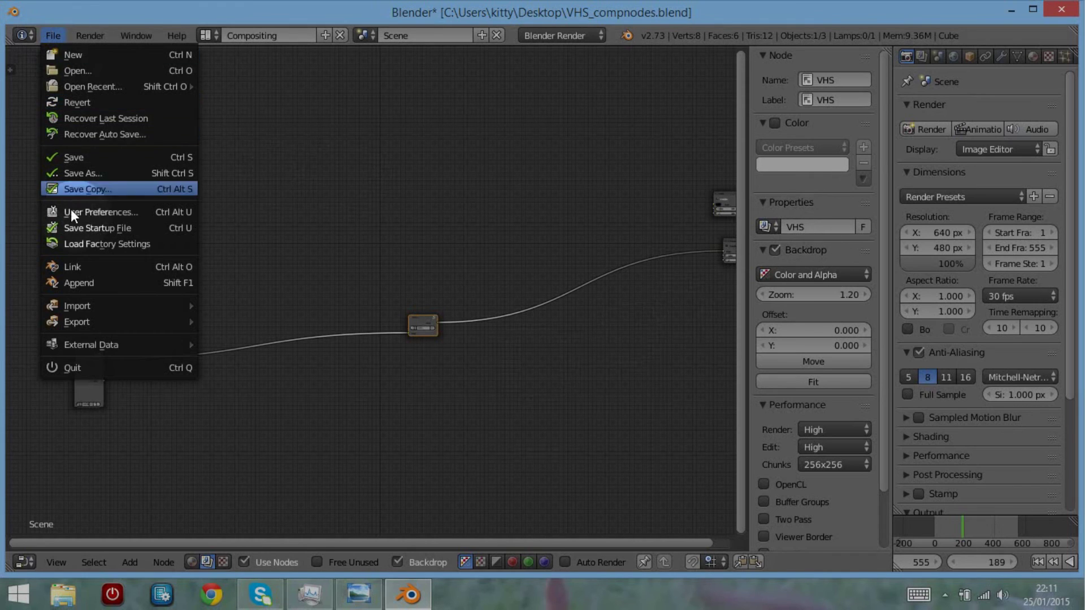
{"action": "left_click", "coordinate": [66, 158]}
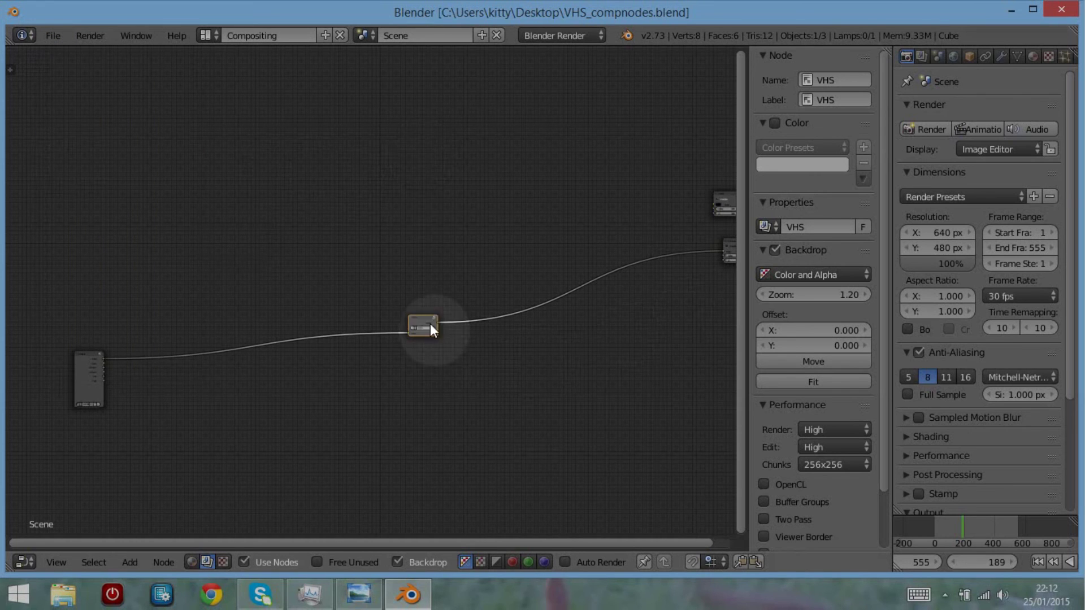
{"action": "left_click", "coordinate": [1062, 13]}
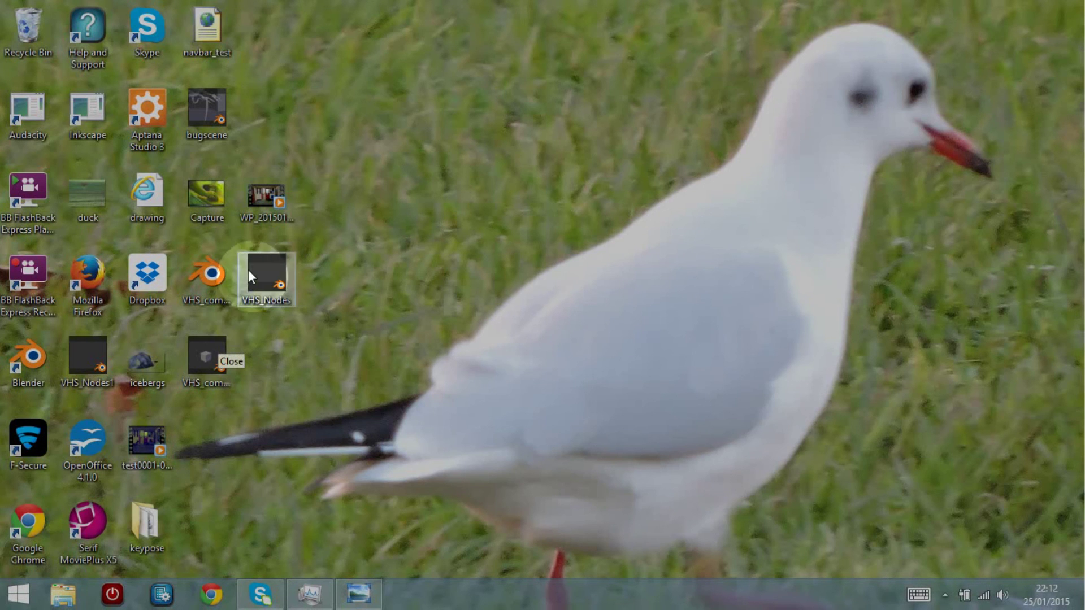
- Open the bugscene file from the desktop, maximize the 3D view and orbit to see the bug from the side
{"action": "double_click", "coordinate": [207, 111]}
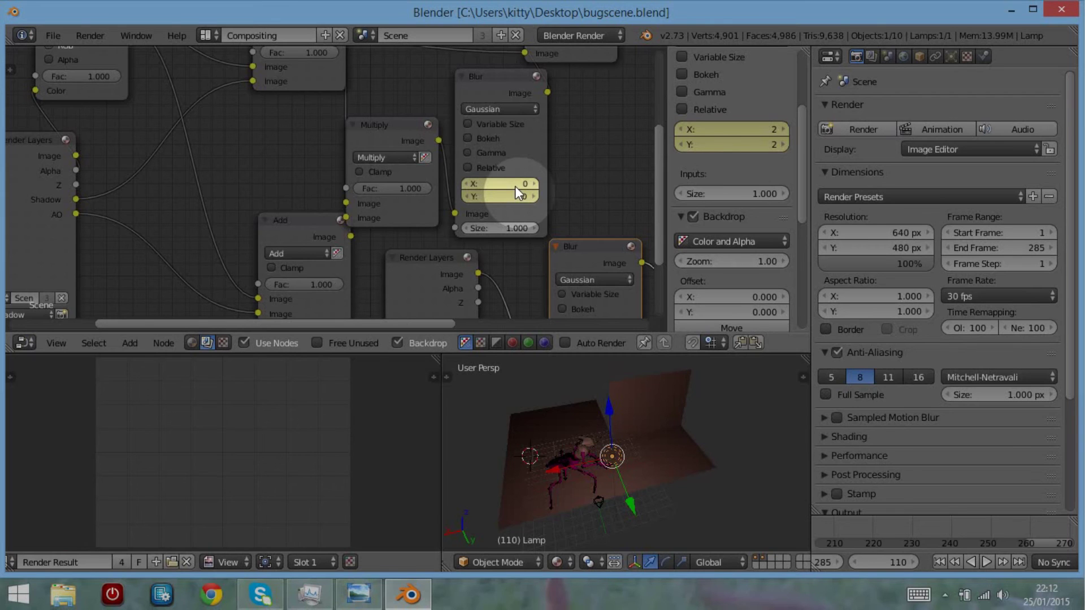
{"action": "scroll", "coordinate": [514, 186], "scroll_direction": "down", "scroll_amount": 5}
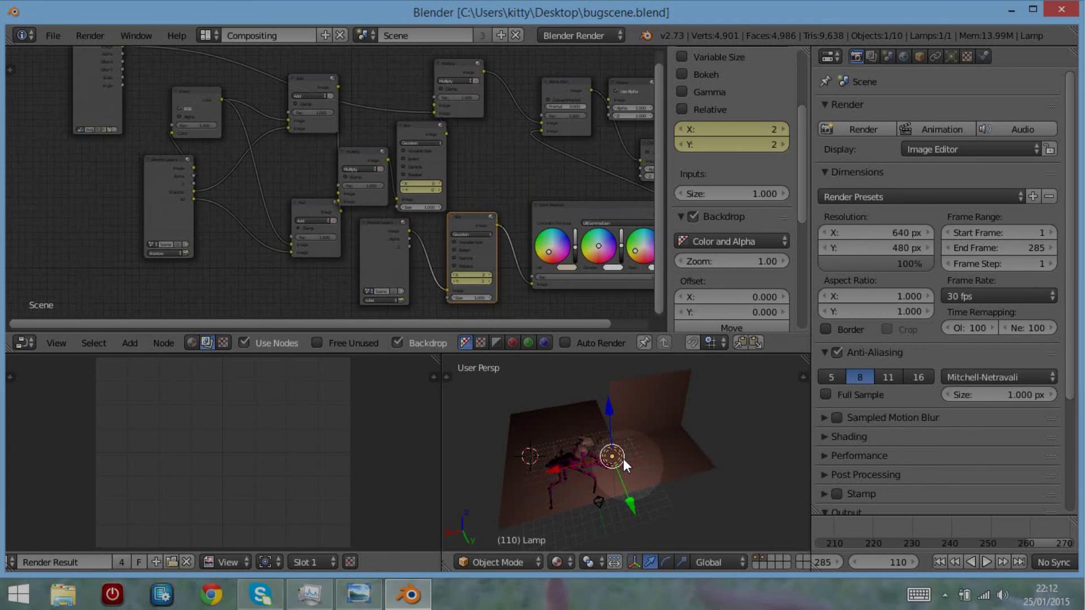
{"action": "key", "text": "ctrl"}
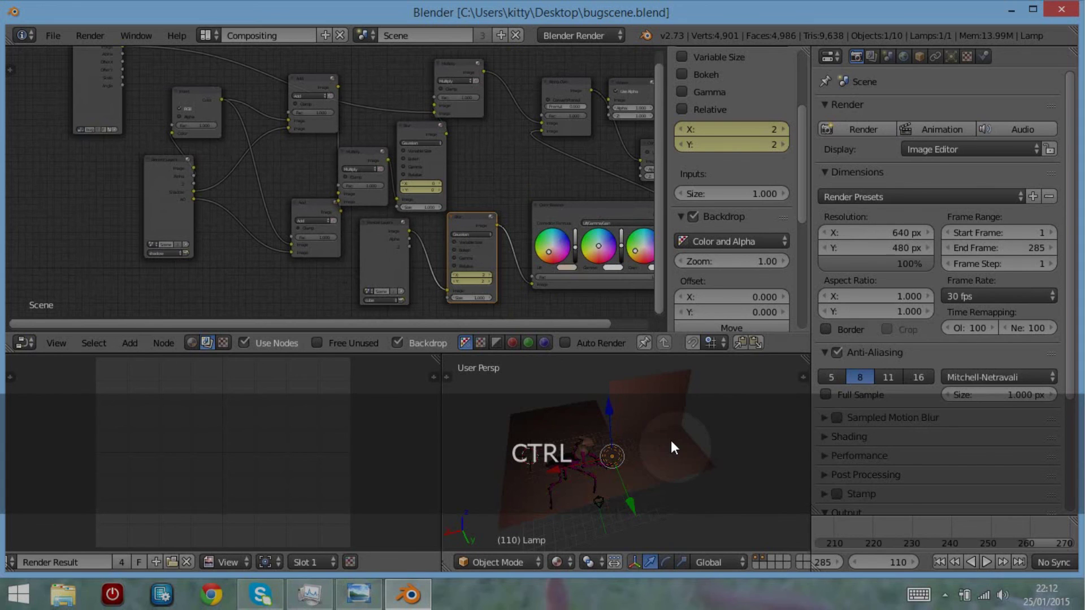
{"action": "key", "text": "ctrl+Up"}
{"action": "middle_click_drag", "start_coordinate": [666, 435], "coordinate": [658, 370]}
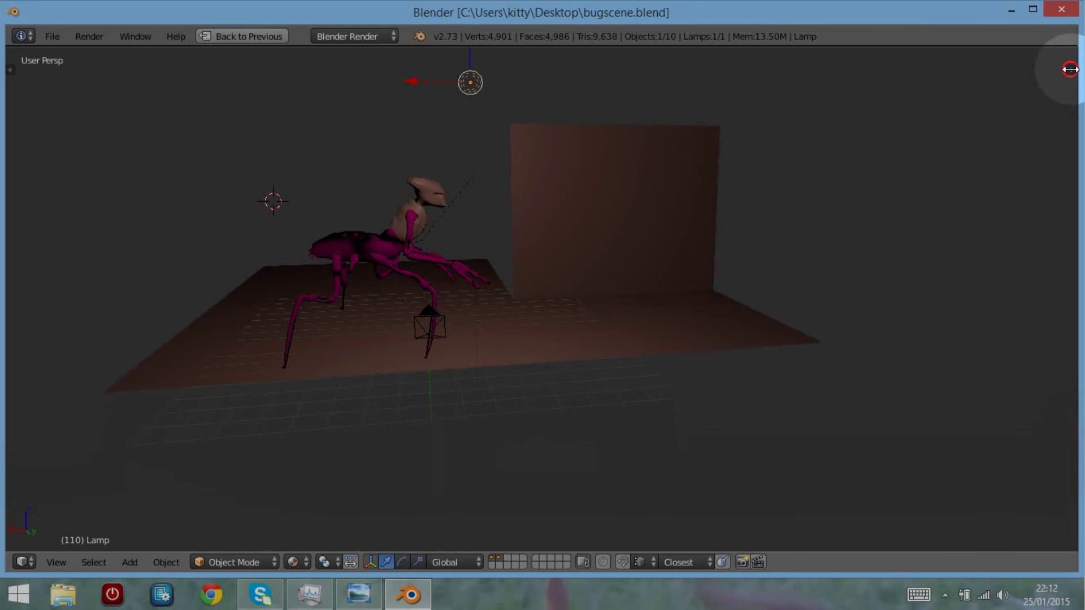
- Enable Lock Camera to View in the 3D view's properties and look through the scene camera
{"action": "left_click", "coordinate": [1070, 69]}
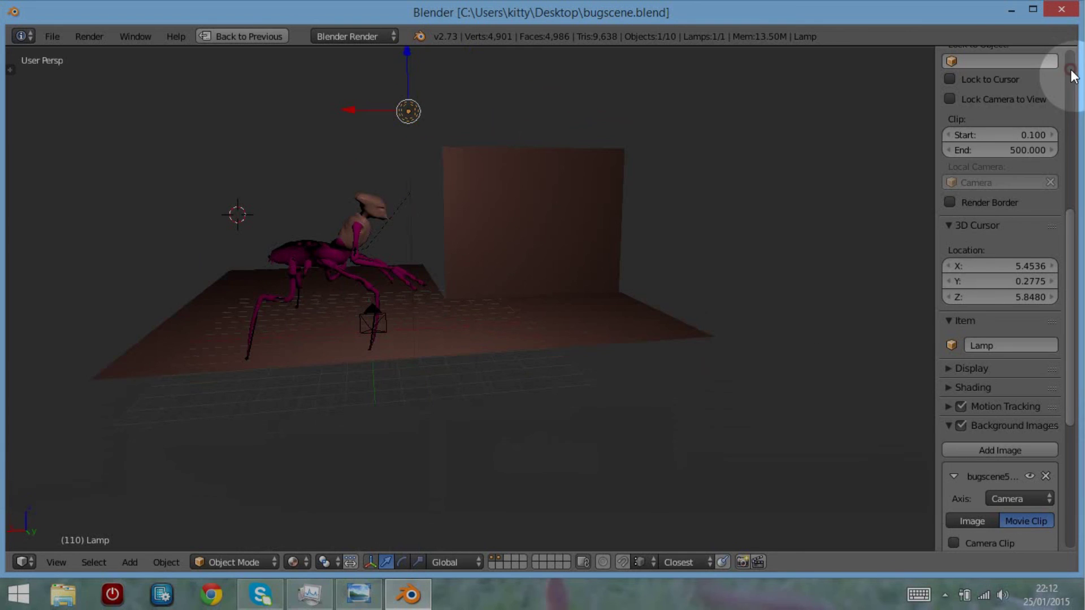
{"action": "left_click", "coordinate": [950, 101]}
{"action": "key", "text": "KP_0"}
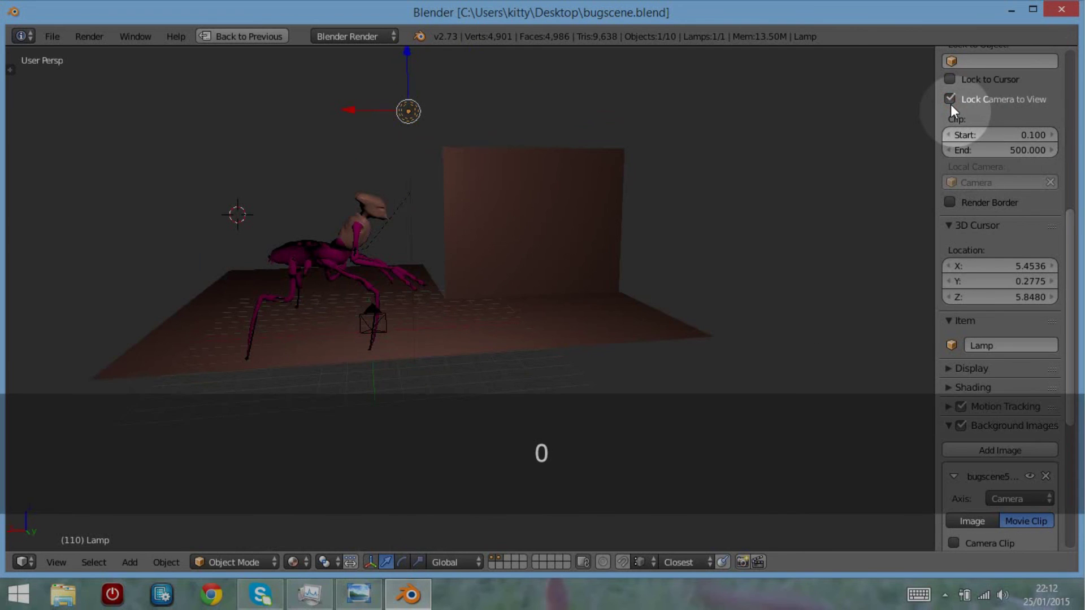
{"action": "key", "text": "KP_0"}
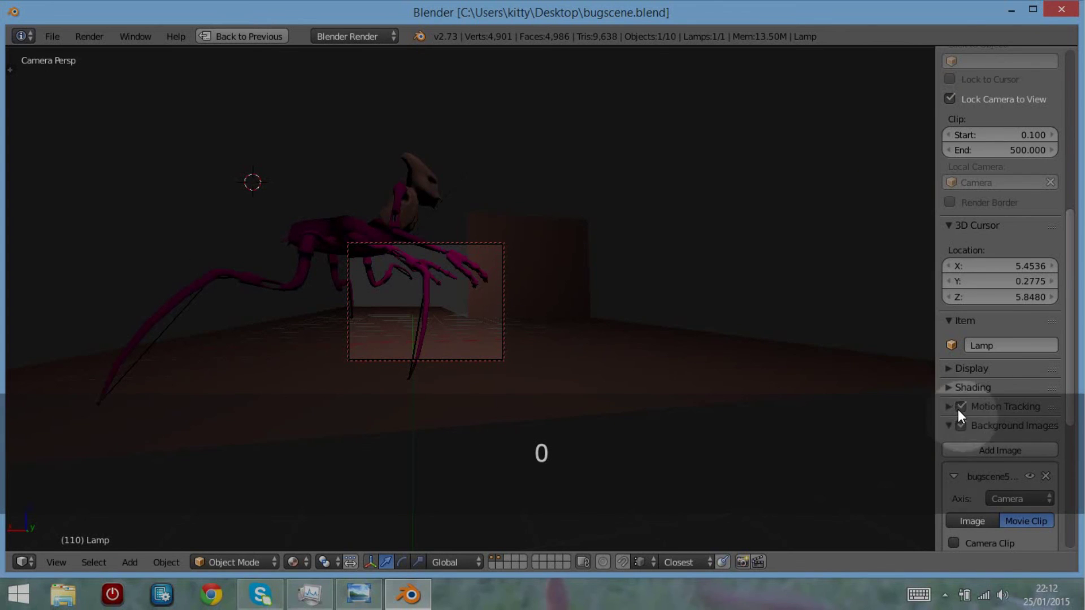
- Load WP_20150109_19_46_16_Pro.mp4 as the movie clip of the camera's background image
{"action": "scroll", "coordinate": [960, 418], "scroll_direction": "down", "scroll_amount": 5}
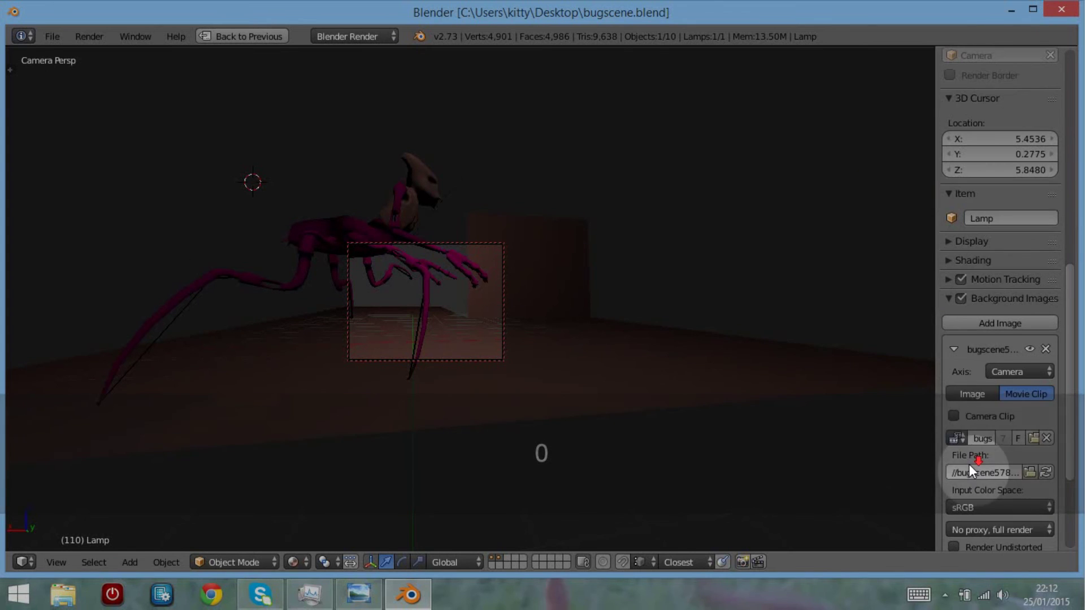
{"action": "left_click", "coordinate": [1034, 438]}
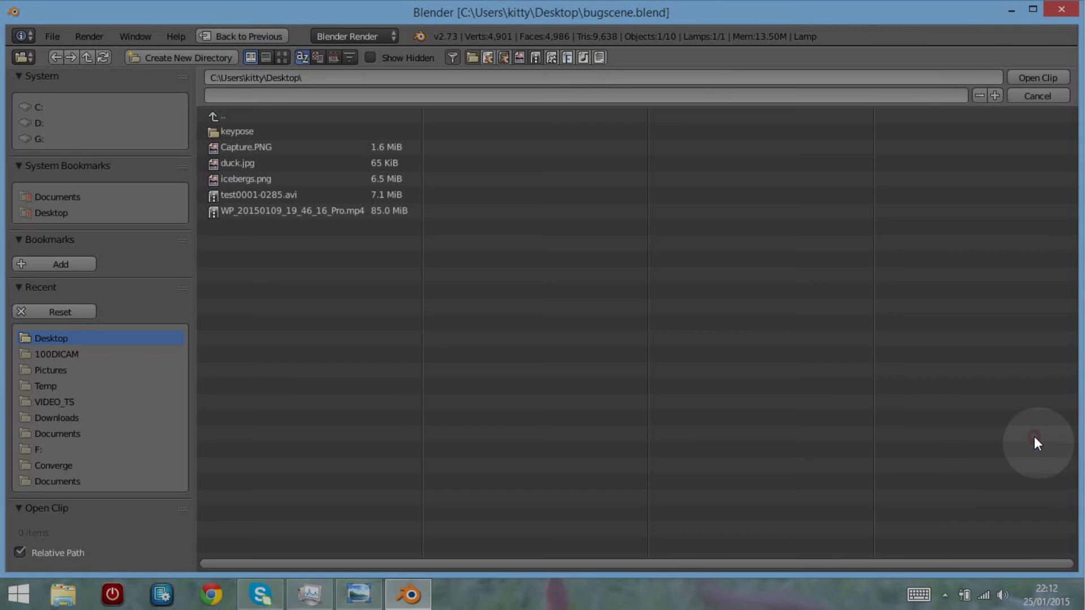
{"action": "left_click", "coordinate": [287, 211]}
{"action": "left_click", "coordinate": [1050, 79]}
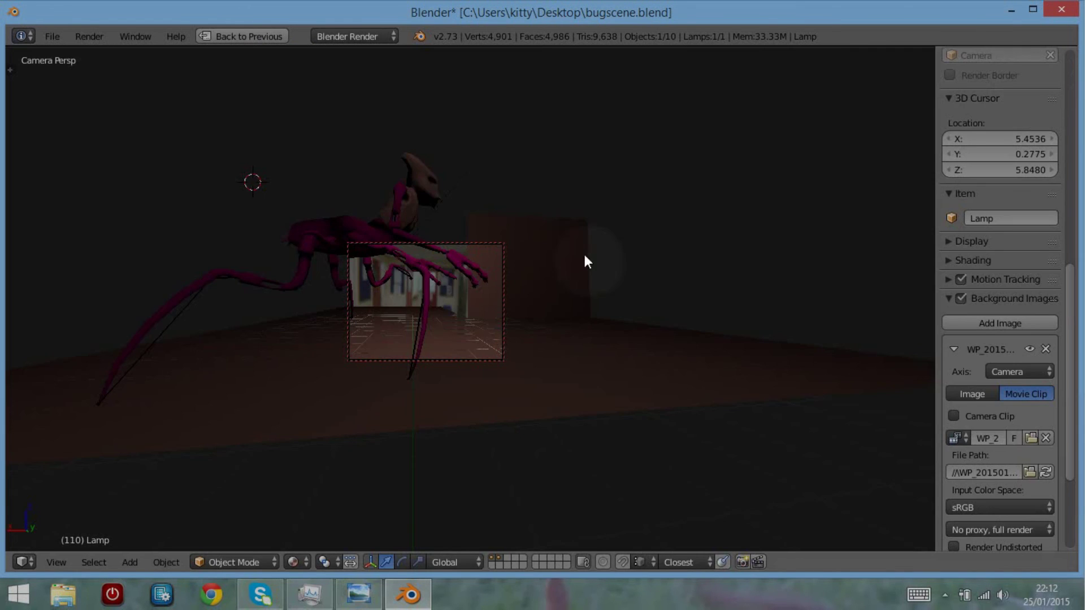
- Reposition the locked scene camera so the bug and floor sit inside the frame over the corridor footage
{"action": "scroll", "coordinate": [380, 344], "scroll_direction": "up", "scroll_amount": 2}
{"action": "scroll", "coordinate": [378, 339], "scroll_direction": "down", "scroll_amount": 2}
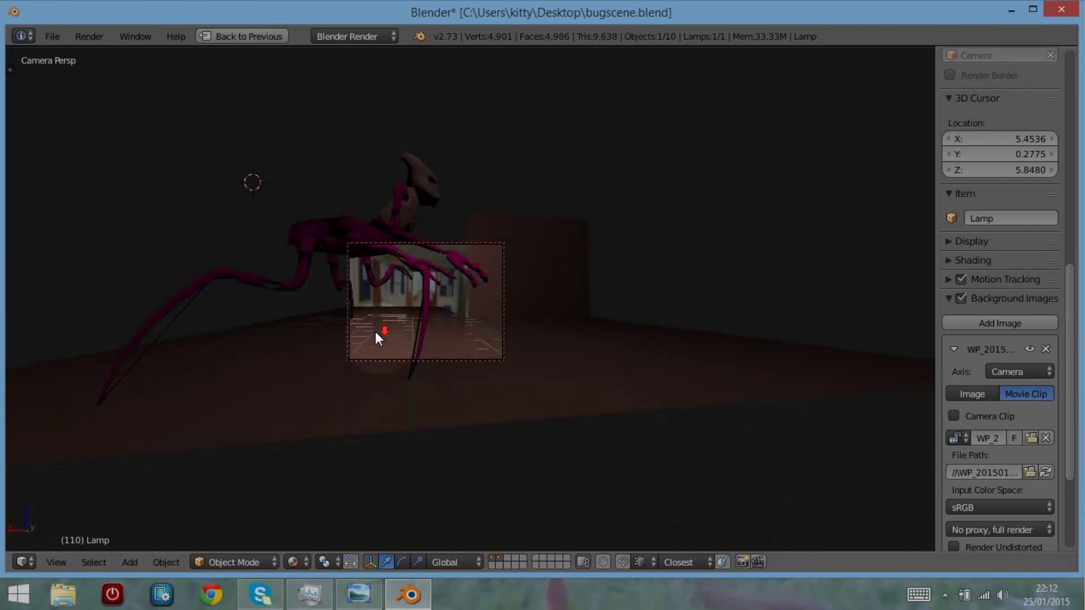
{"action": "scroll", "coordinate": [378, 338], "scroll_direction": "down", "scroll_amount": 5}
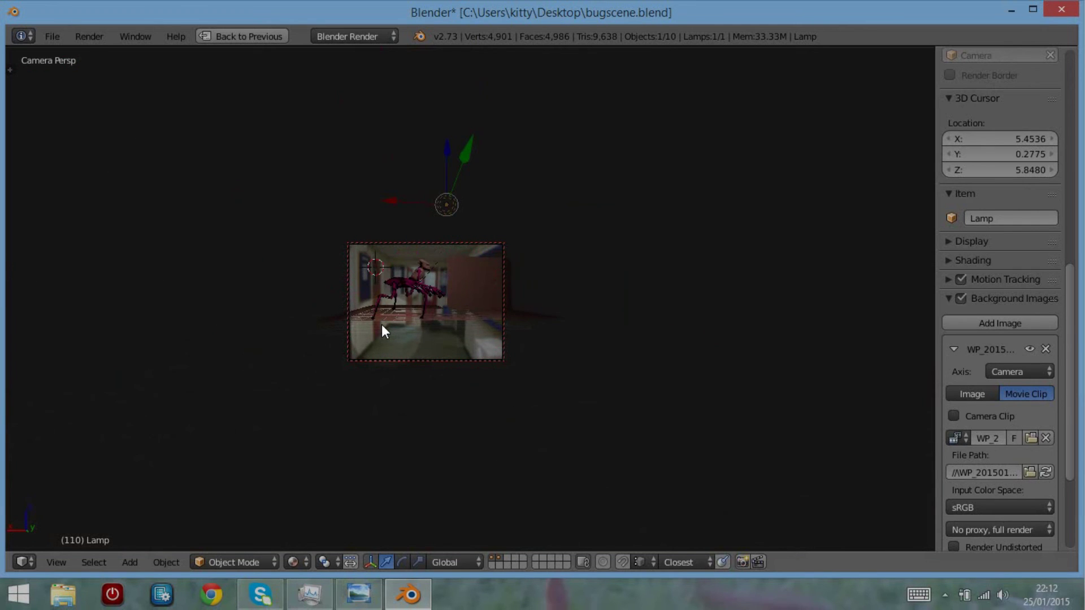
{"action": "middle_click_drag", "start_coordinate": [381, 327], "coordinate": [369, 378], "text": "shift"}
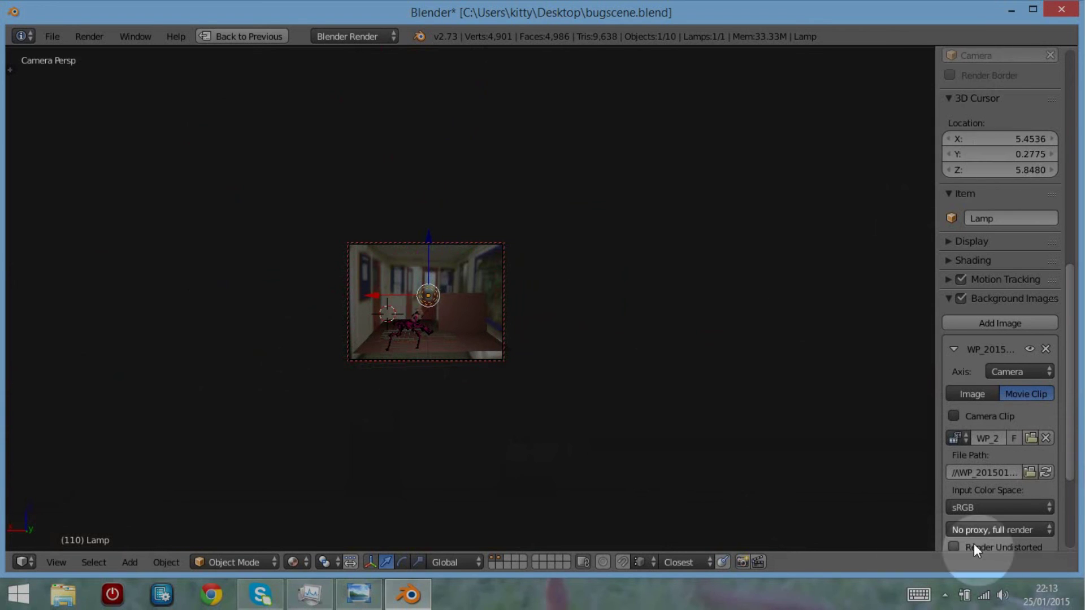
- Maximize the node editor and insert a Scale node on the link between the Movie Clip and Multiply nodes
{"action": "key", "text": "ctrl"}
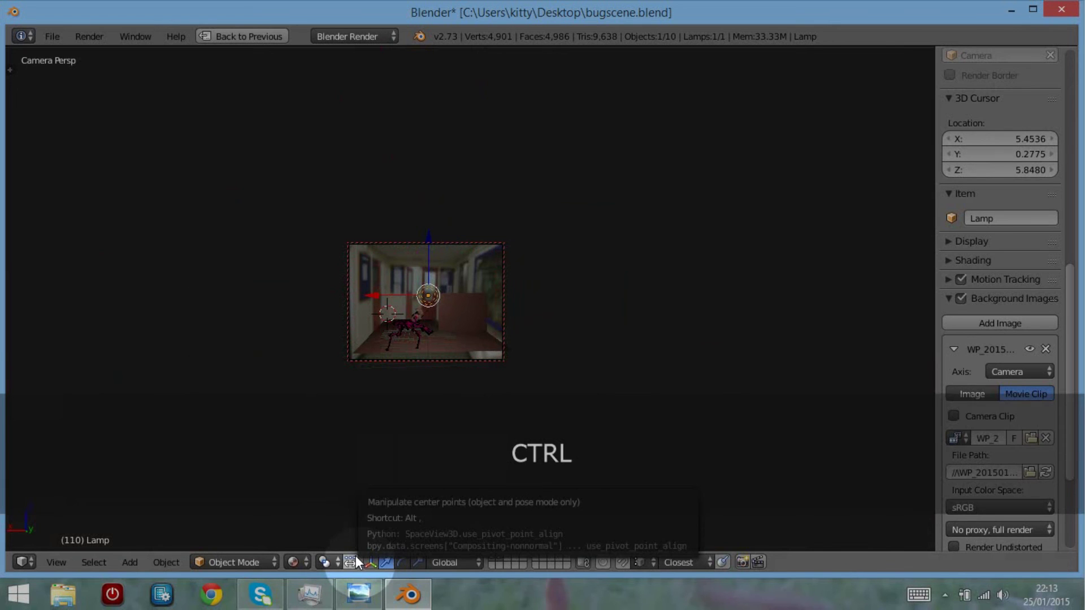
{"action": "key", "text": "ctrl+Down"}
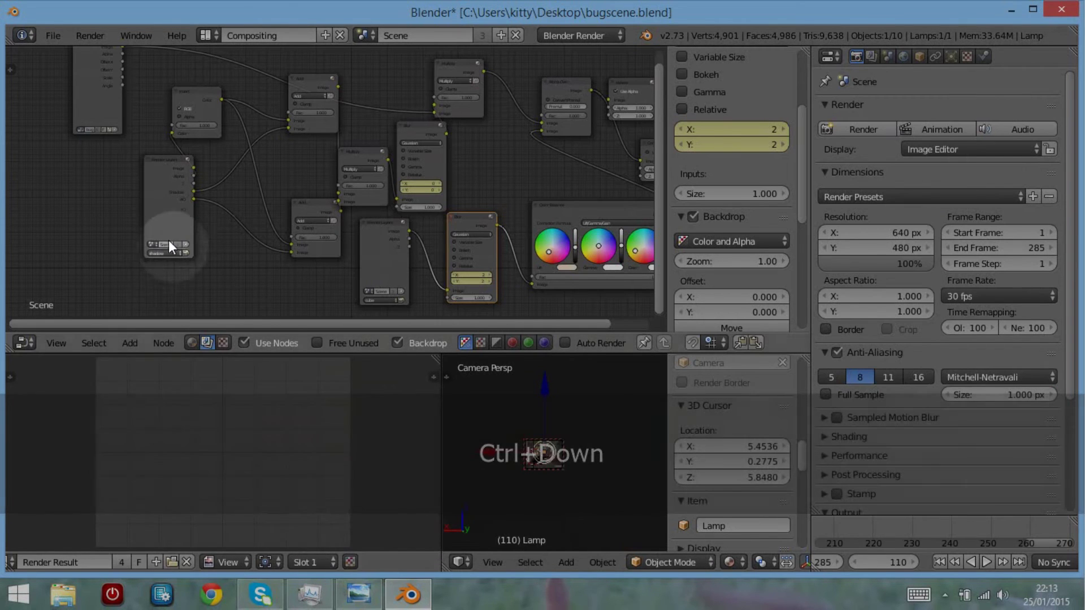
{"action": "key", "text": "ctrl+Up"}
{"action": "left_click", "coordinate": [130, 562]}
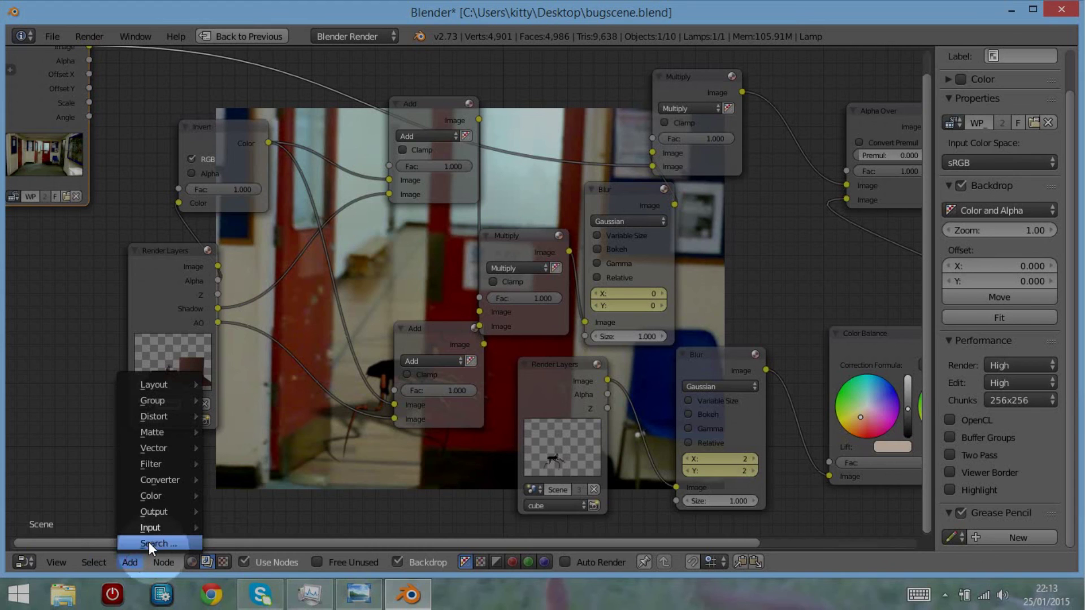
{"action": "mouse_move", "coordinate": [144, 411]}
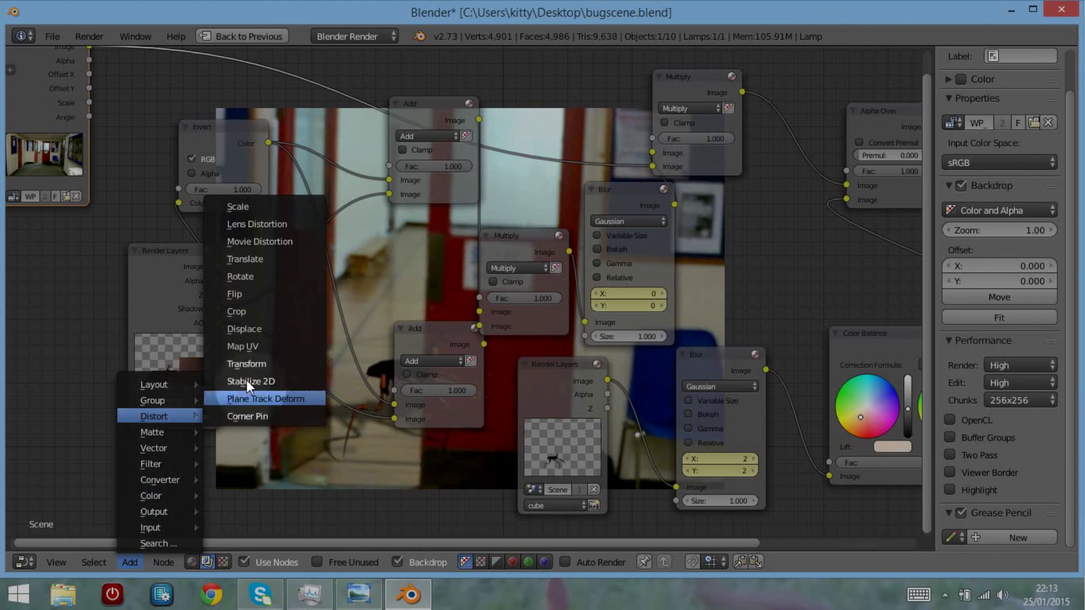
{"action": "left_click", "coordinate": [263, 209]}
{"action": "left_click", "coordinate": [258, 542]}
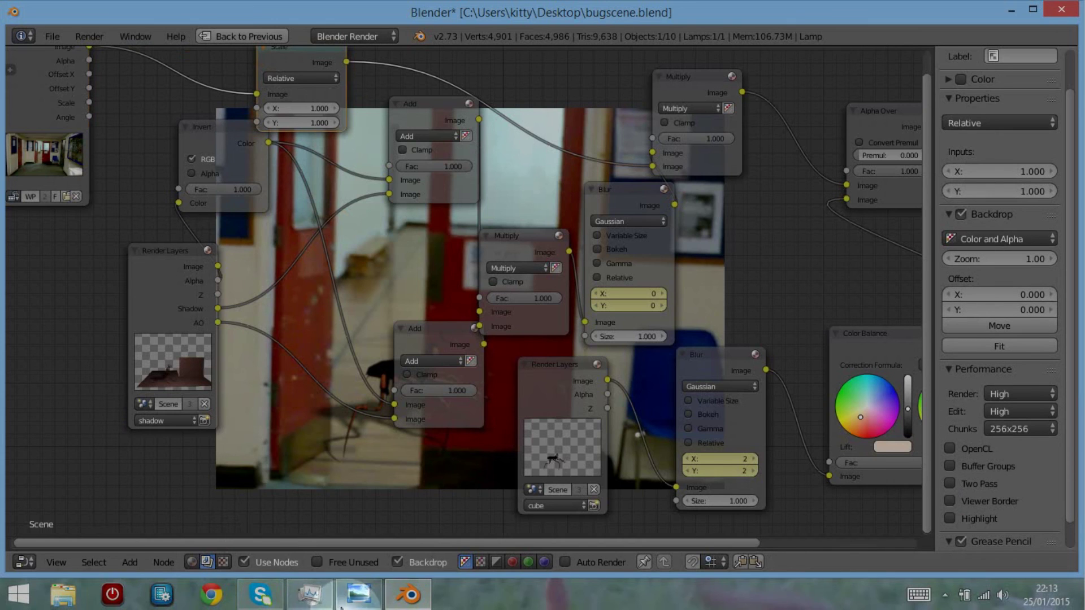
- Set the Scale node to Render Size with Crop framing so the footage fills the frame
{"action": "left_click", "coordinate": [306, 77]}
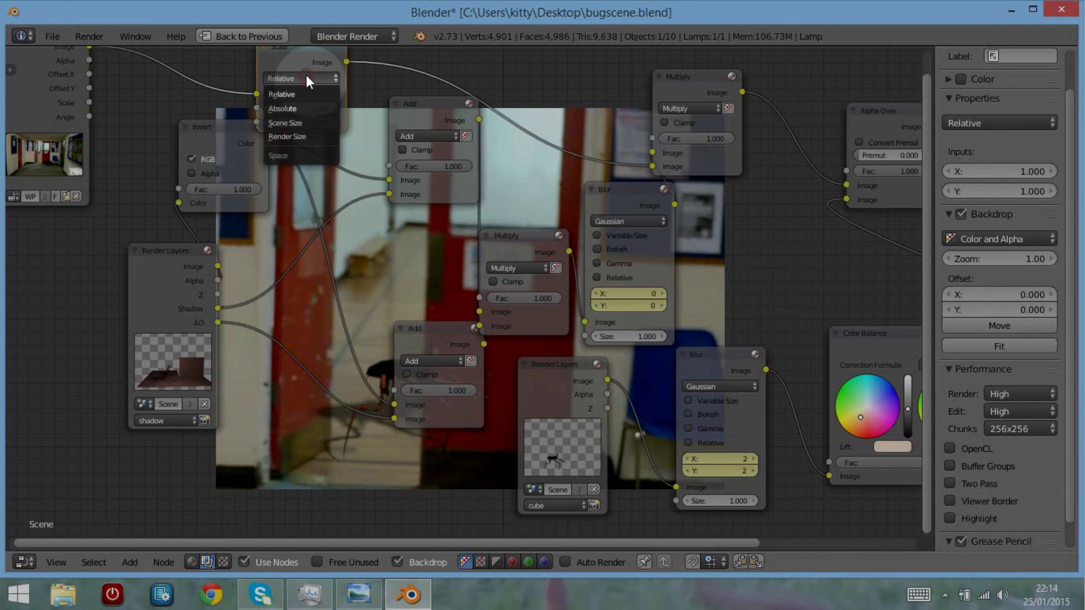
{"action": "left_click", "coordinate": [310, 135]}
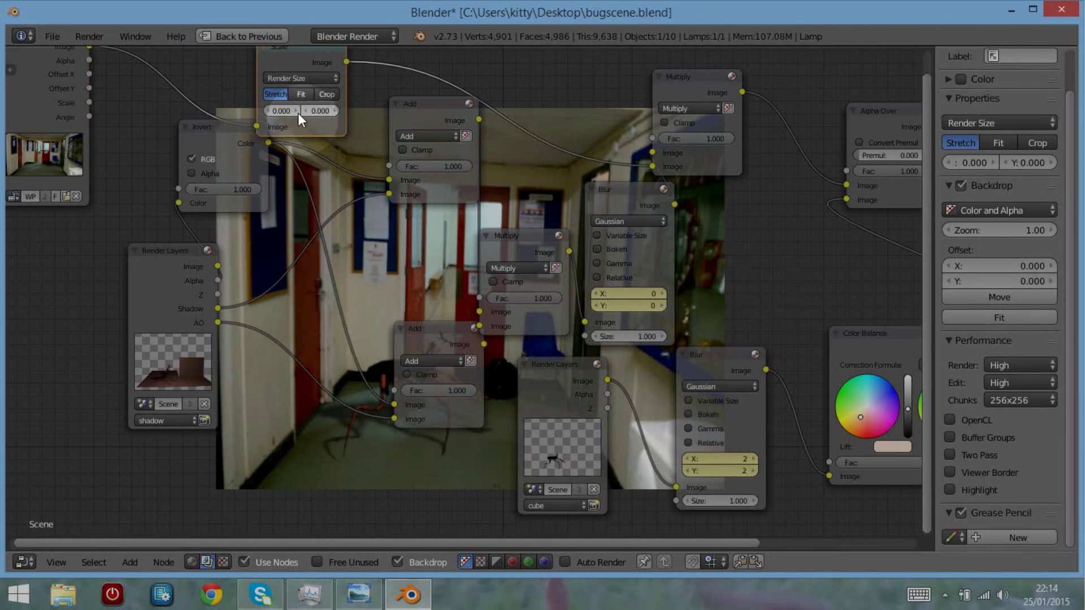
{"action": "left_click", "coordinate": [208, 279]}
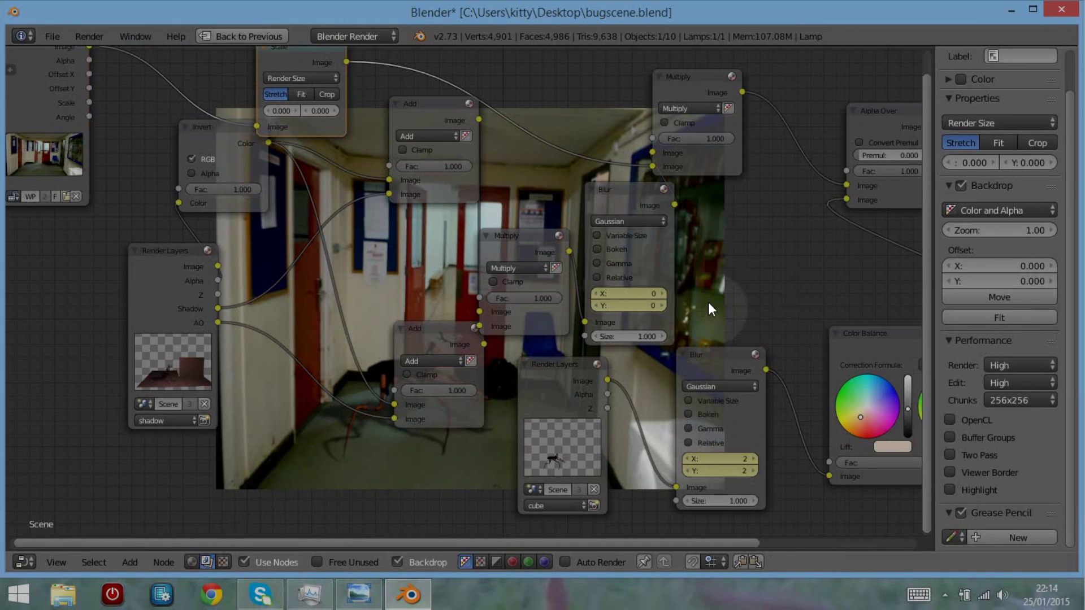
{"action": "left_click", "coordinate": [327, 94]}
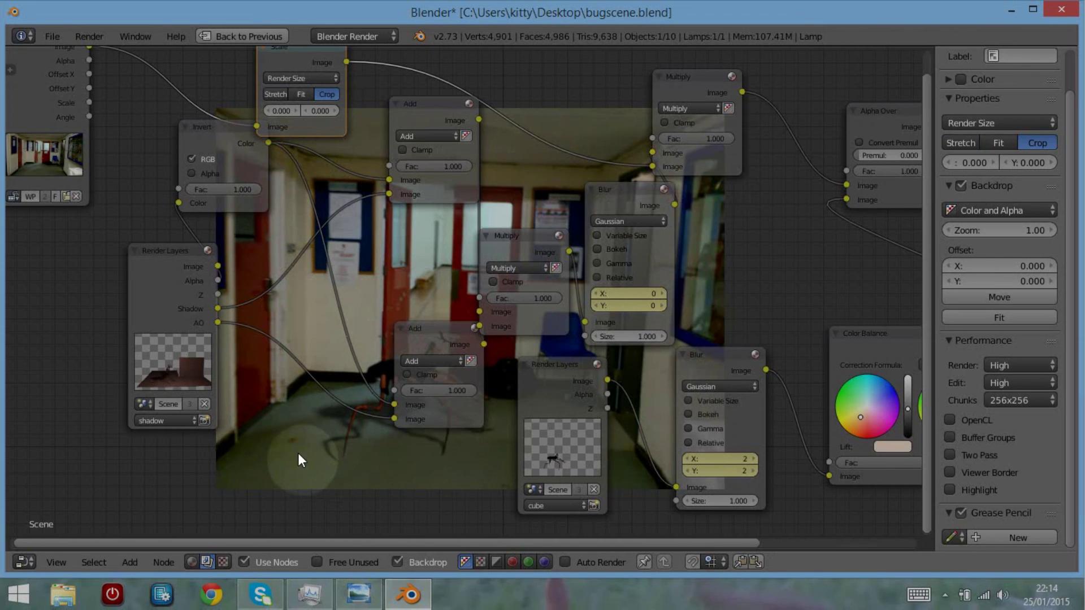
- Move the Viewer node well away from the Alpha Over node, leaving room between them for another node
{"action": "scroll", "coordinate": [351, 434], "scroll_direction": "down", "scroll_amount": 1}
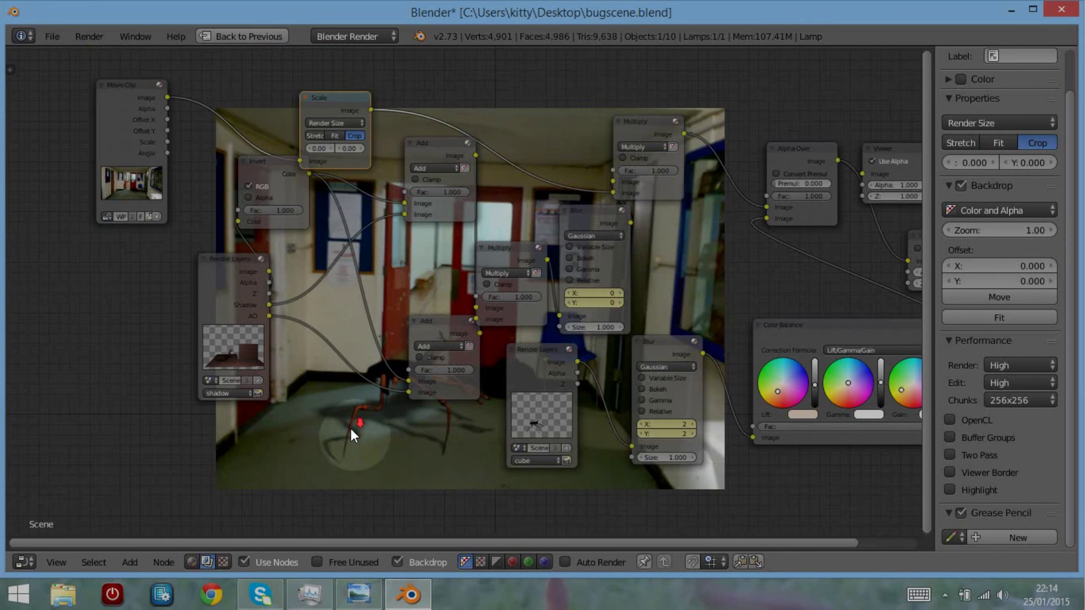
{"action": "scroll", "coordinate": [349, 429], "scroll_direction": "down", "scroll_amount": 1}
{"action": "scroll", "coordinate": [349, 430], "scroll_direction": "down", "scroll_amount": 1}
{"action": "scroll", "coordinate": [348, 425], "scroll_direction": "up", "scroll_amount": 2}
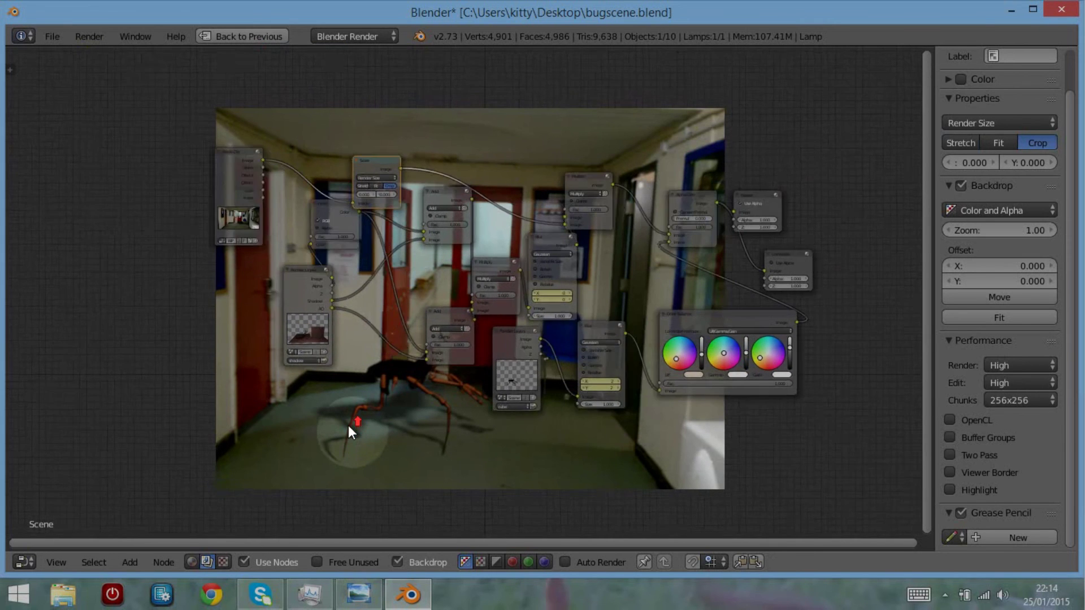
{"action": "middle_click_drag", "start_coordinate": [575, 275], "coordinate": [83, 96]}
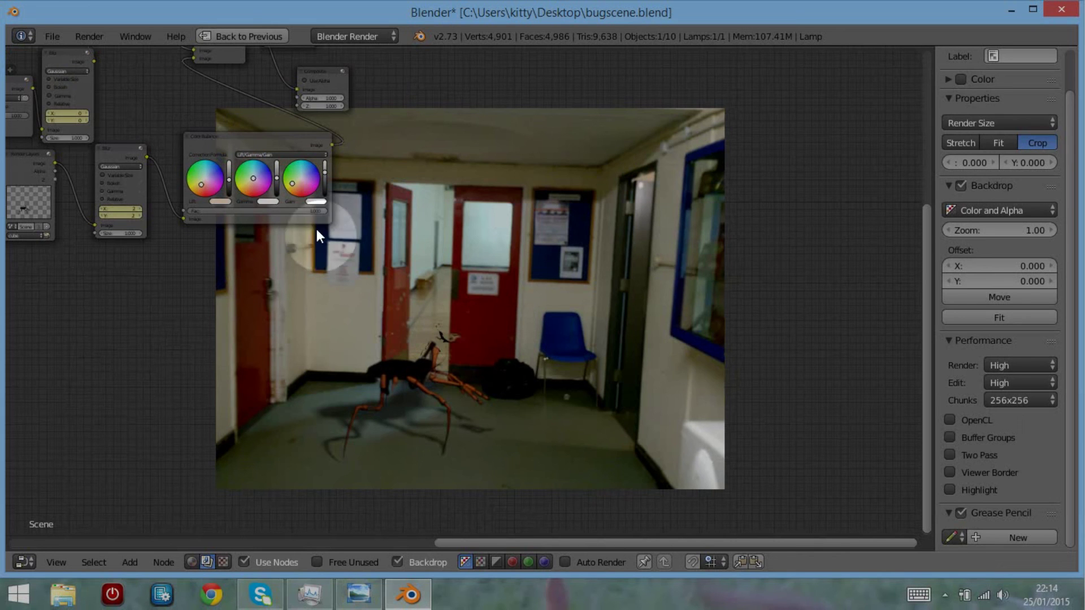
{"action": "middle_click_drag", "start_coordinate": [284, 331], "coordinate": [570, 363]}
{"action": "middle_click_drag", "start_coordinate": [570, 363], "coordinate": [599, 396]}
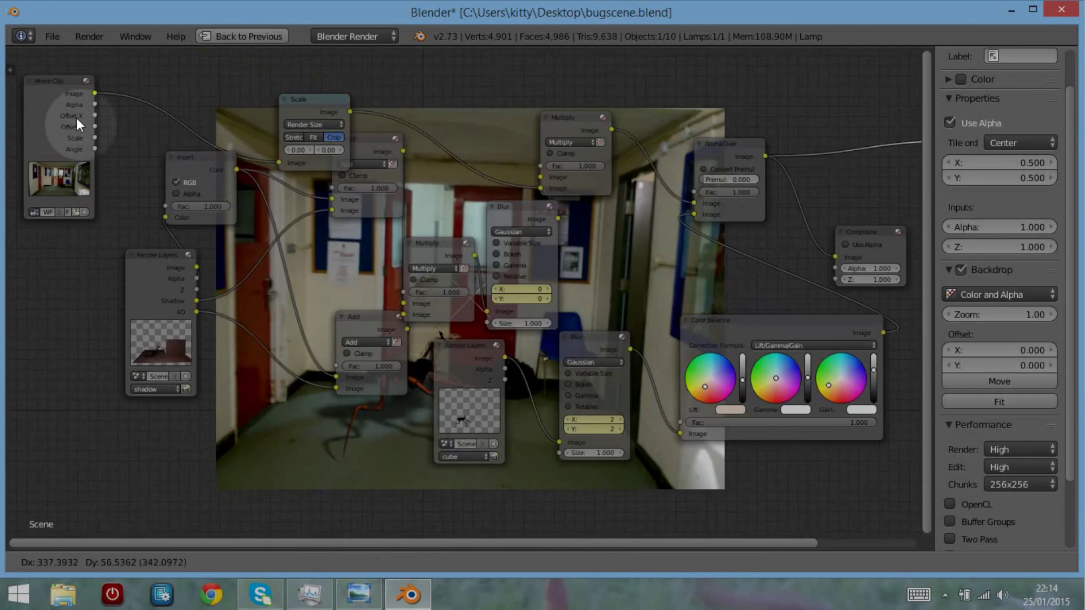
{"action": "left_click_drag", "start_coordinate": [77, 120], "coordinate": [80, 118]}
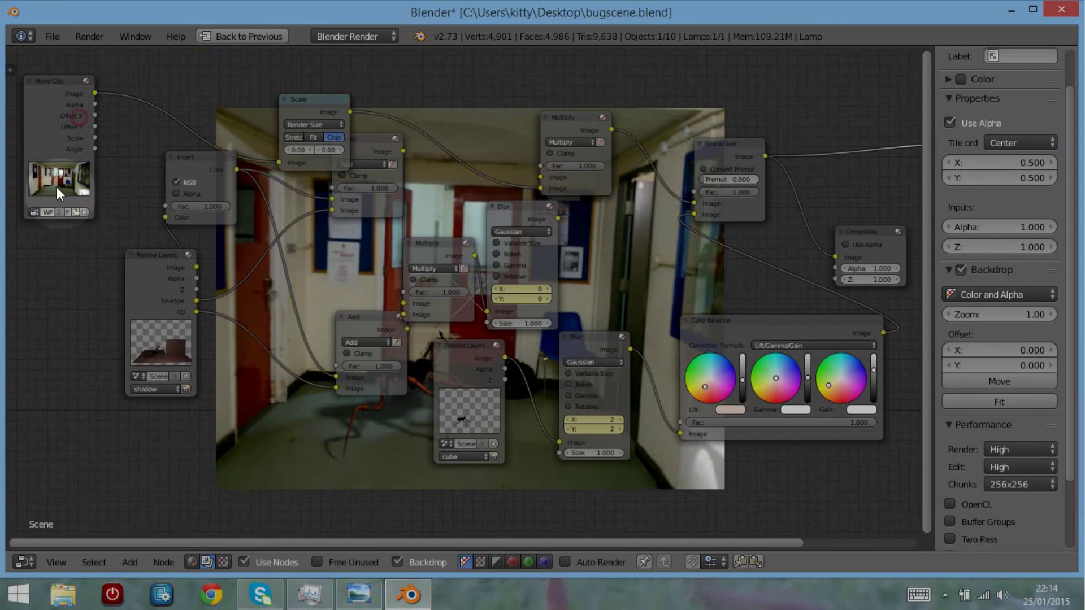
{"action": "middle_click_drag", "start_coordinate": [352, 279], "coordinate": [72, 353]}
{"action": "left_click_drag", "start_coordinate": [733, 189], "coordinate": [828, 191]}
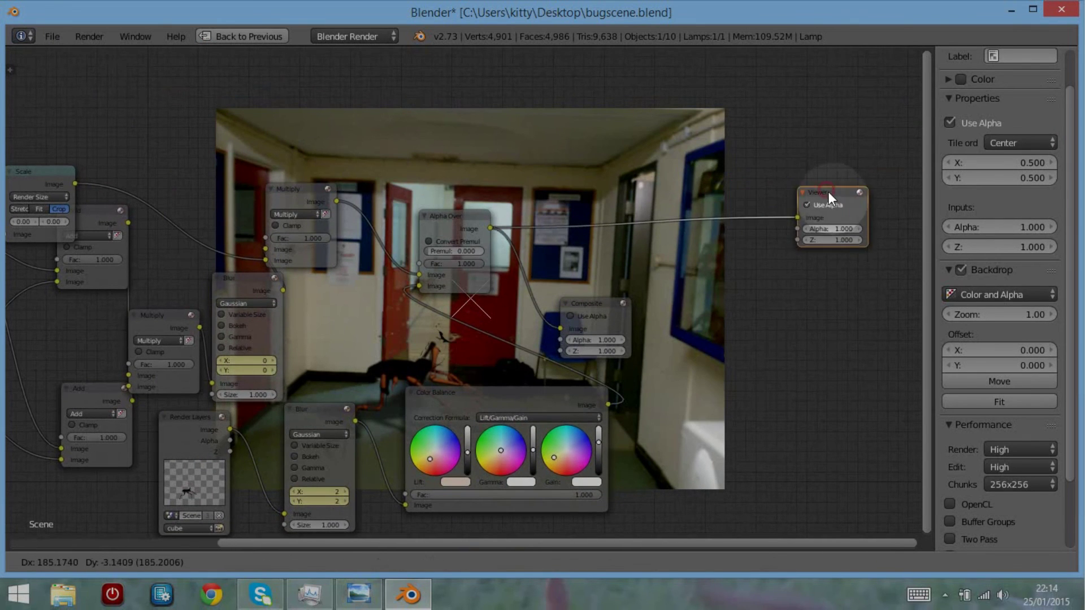
- Append the VHS node tree from VHS_compnodes.blend into the bugscene project
{"action": "left_click", "coordinate": [53, 36]}
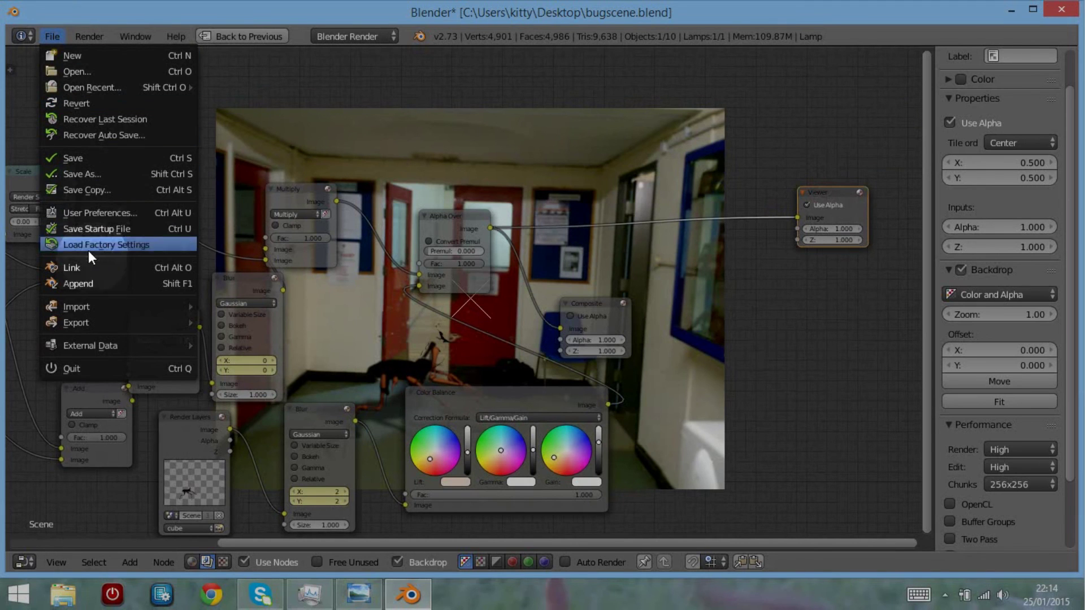
{"action": "left_click", "coordinate": [78, 284]}
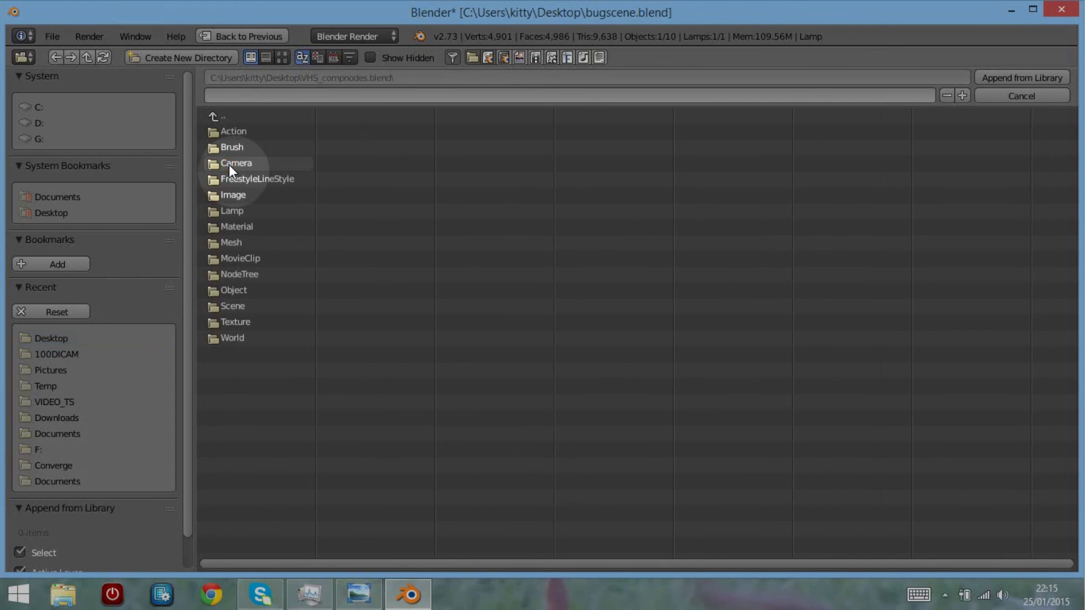
{"action": "left_click", "coordinate": [228, 274]}
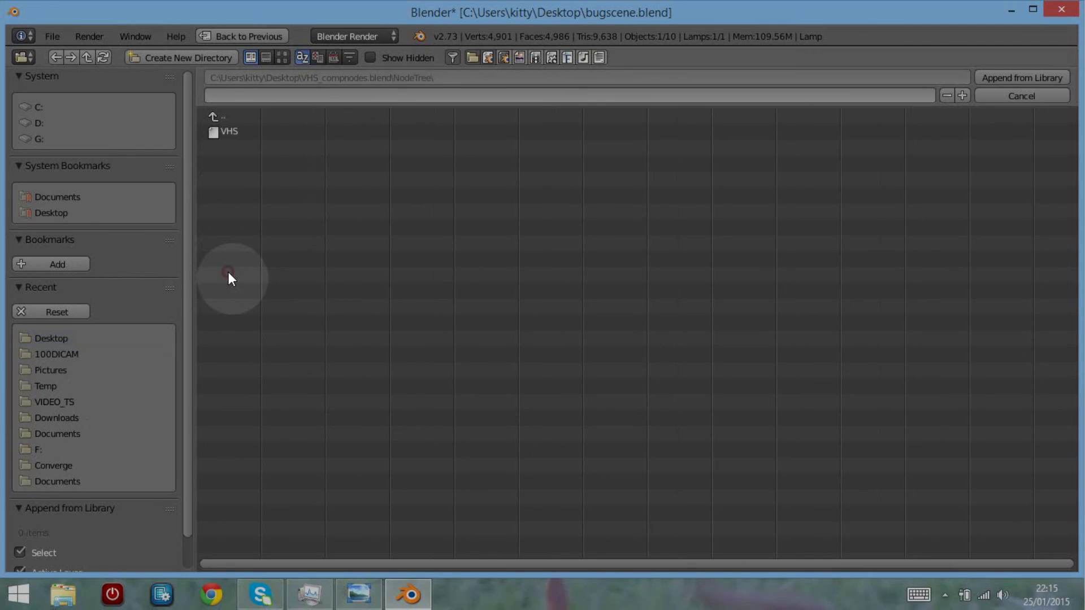
{"action": "left_click", "coordinate": [214, 133]}
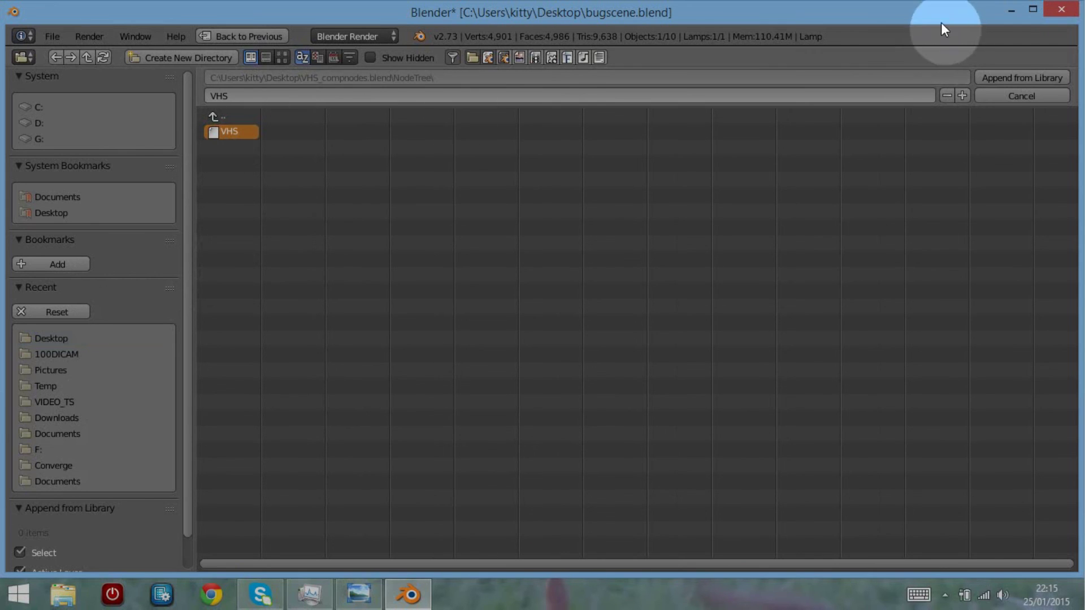
{"action": "left_click", "coordinate": [993, 79]}
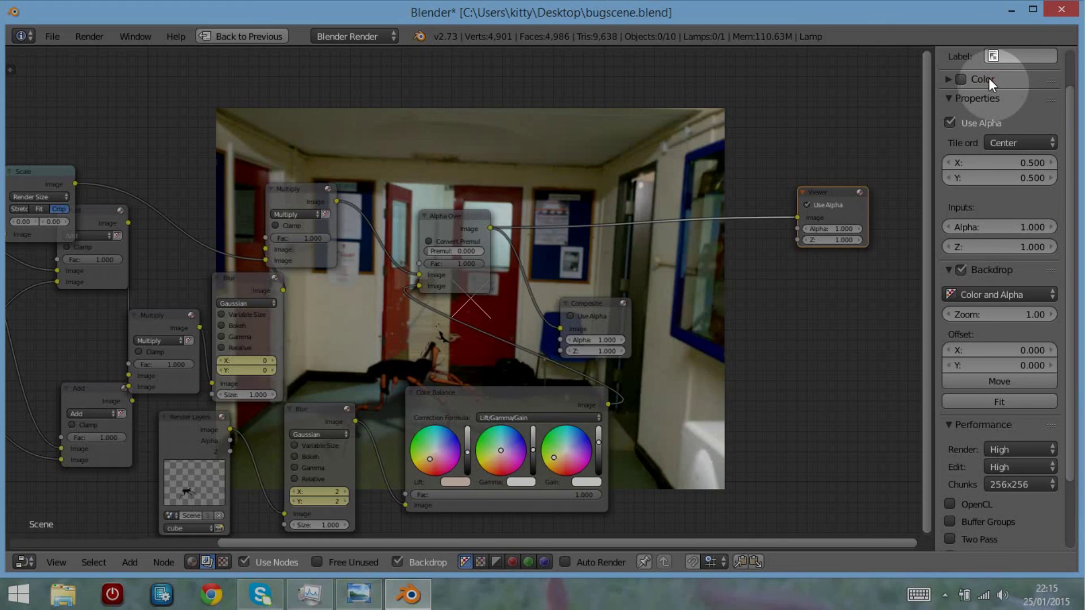
- Insert the VHS group between Alpha Over and the Viewer, and connect its output to the relocated Composite node
{"action": "left_click", "coordinate": [129, 561]}
{"action": "left_click", "coordinate": [164, 563]}
{"action": "left_click", "coordinate": [129, 563]}
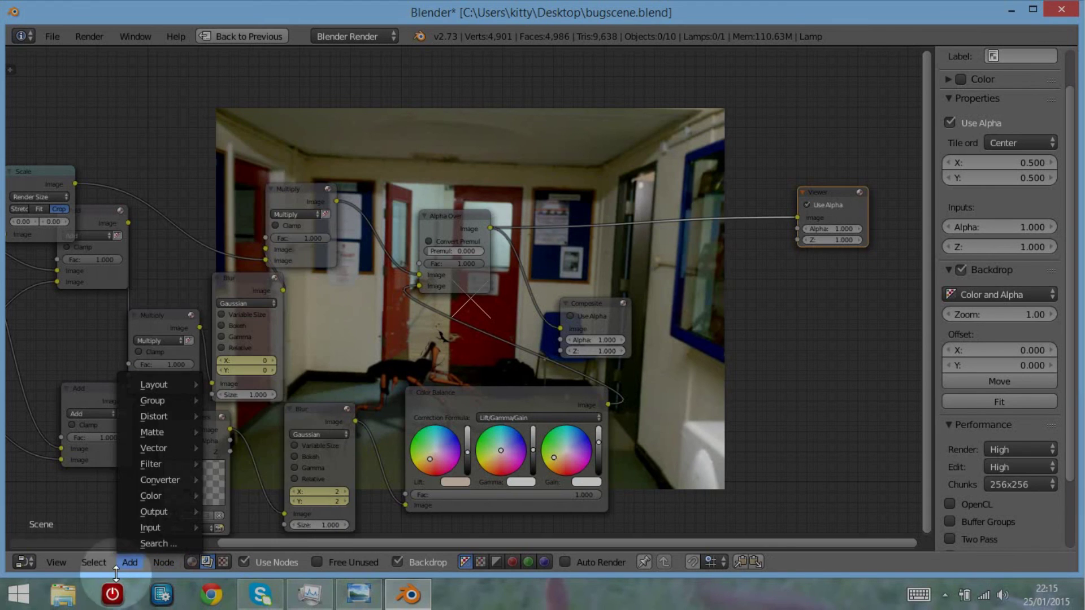
{"action": "mouse_move", "coordinate": [145, 399]}
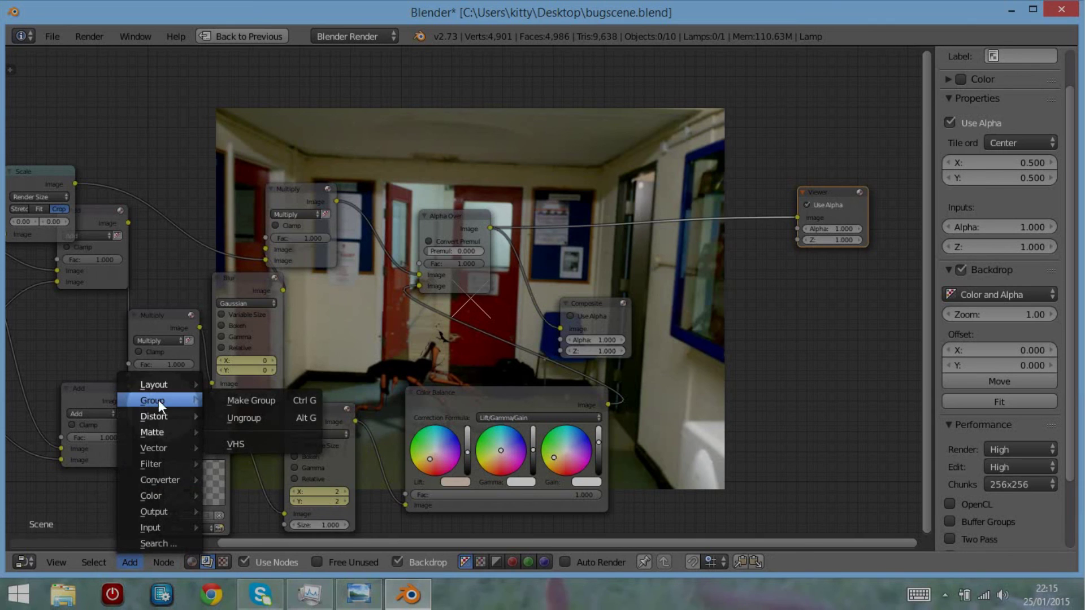
{"action": "left_click", "coordinate": [254, 442]}
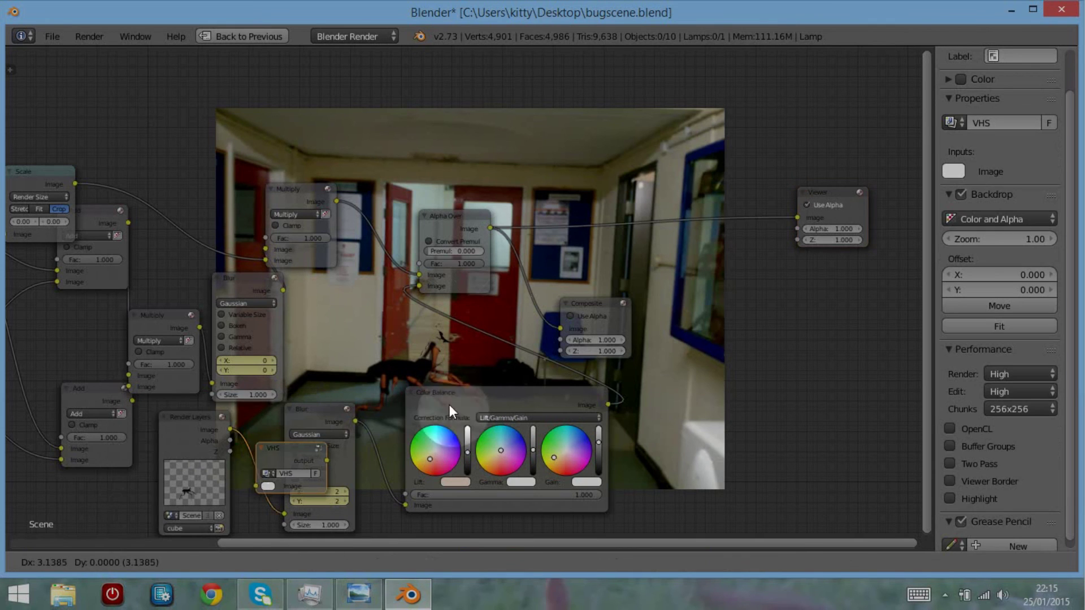
{"action": "left_click", "coordinate": [639, 202]}
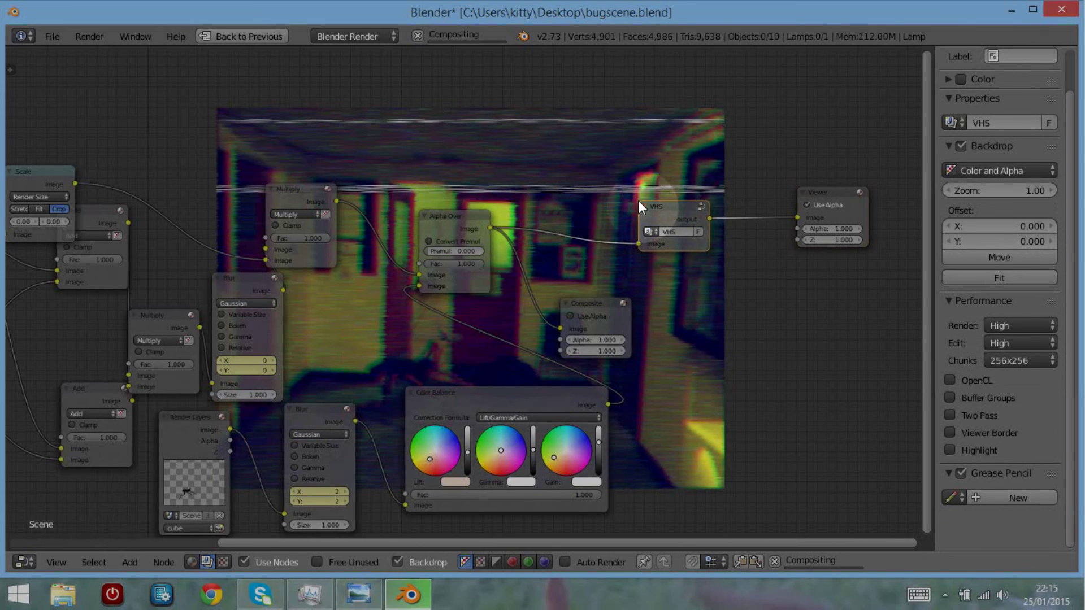
{"action": "right_click_drag", "start_coordinate": [591, 305], "coordinate": [786, 298]}
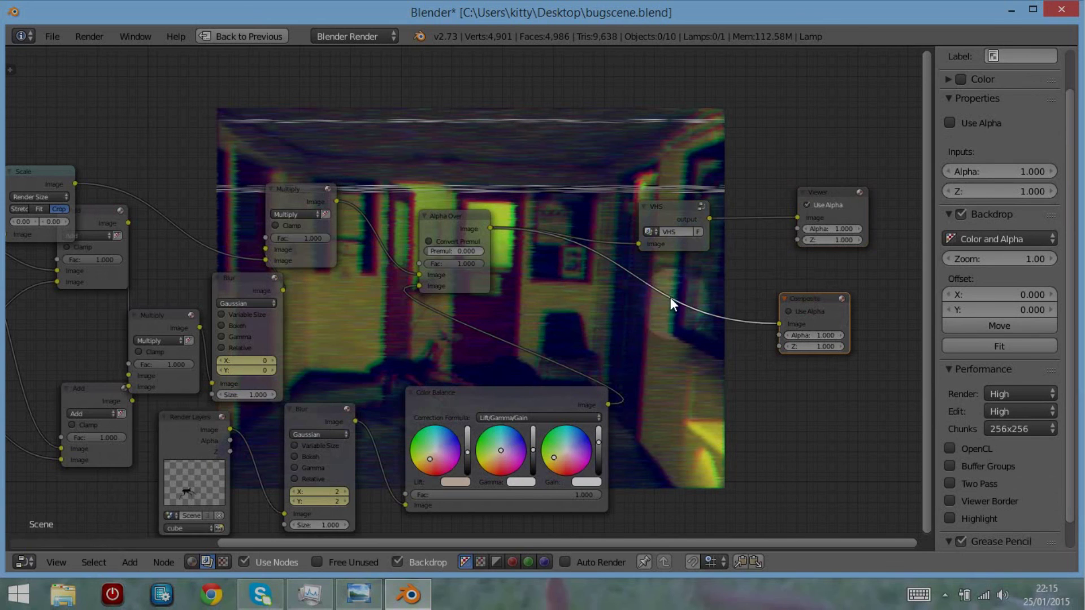
{"action": "left_click_drag", "start_coordinate": [710, 218], "coordinate": [779, 323]}
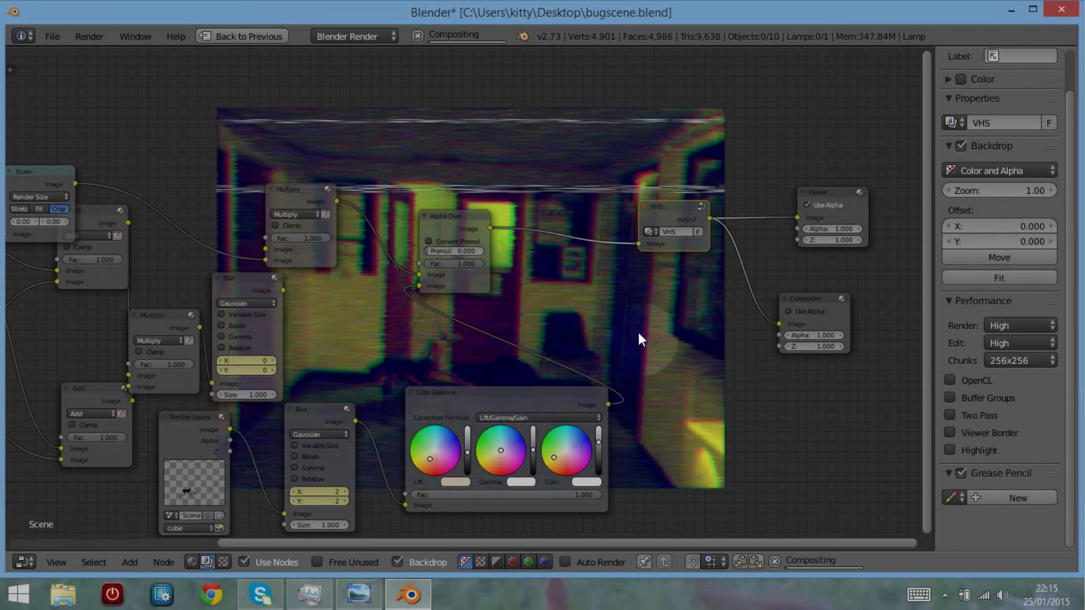
- Open the VHS group for editing and set the Soft Light node's factor to 0.718
{"action": "scroll", "coordinate": [552, 323], "scroll_direction": "up", "scroll_amount": 1}
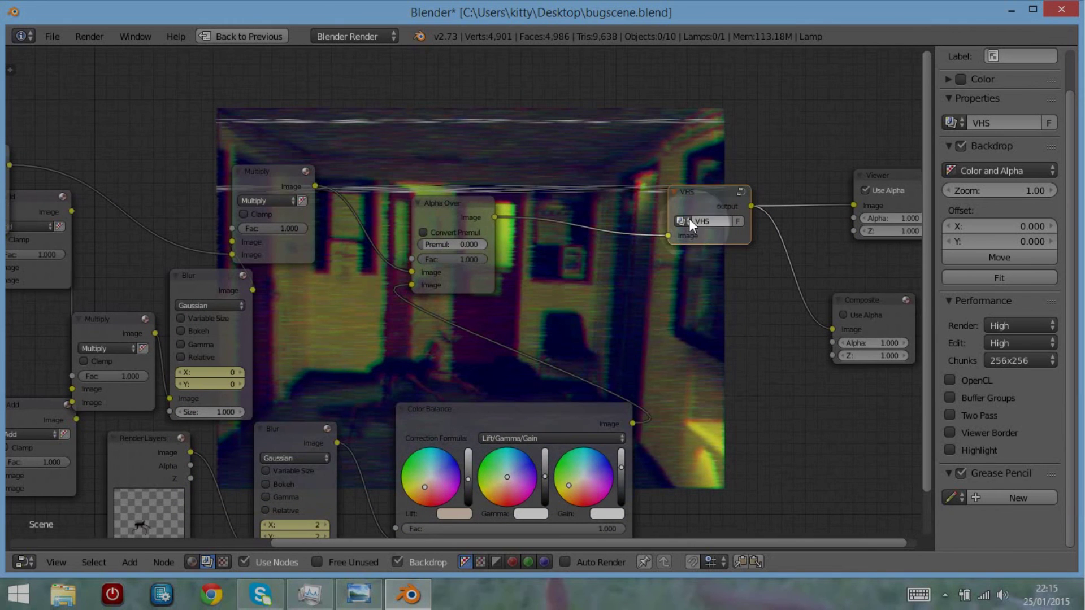
{"action": "left_click", "coordinate": [741, 191]}
{"action": "middle_click_drag", "start_coordinate": [453, 357], "coordinate": [566, 177]}
{"action": "middle_click_drag", "start_coordinate": [122, 199], "coordinate": [692, 446]}
{"action": "middle_click_drag", "start_coordinate": [546, 316], "coordinate": [608, 250]}
{"action": "left_click_drag", "start_coordinate": [717, 203], "coordinate": [671, 201]}
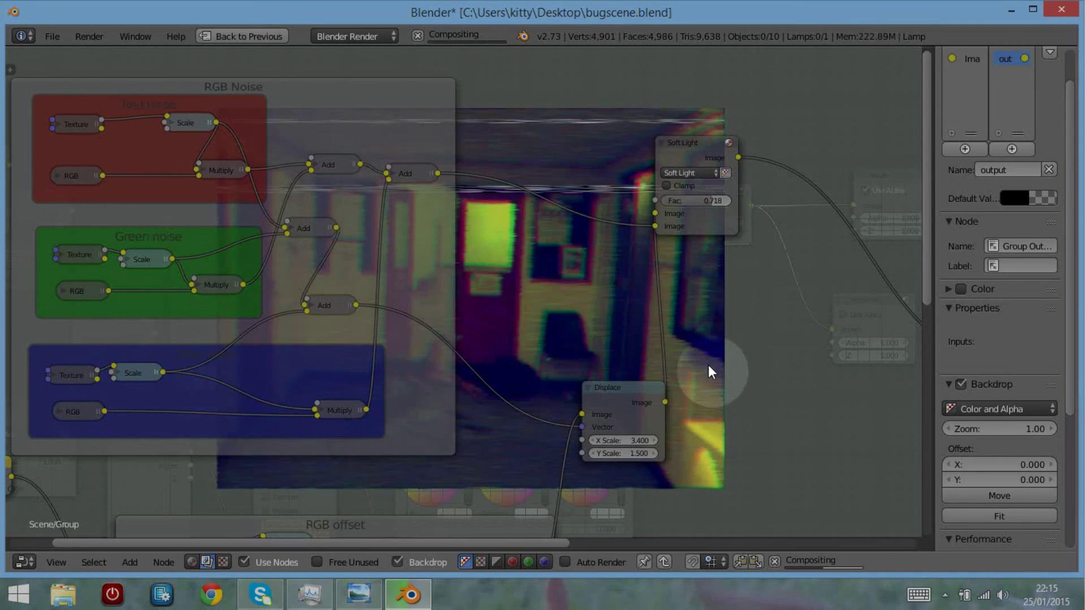
- Set the X Scale of the Displace node inside the VHS group to 1.5
{"action": "middle_click_drag", "start_coordinate": [702, 400], "coordinate": [658, 300]}
{"action": "left_click", "coordinate": [576, 342]}
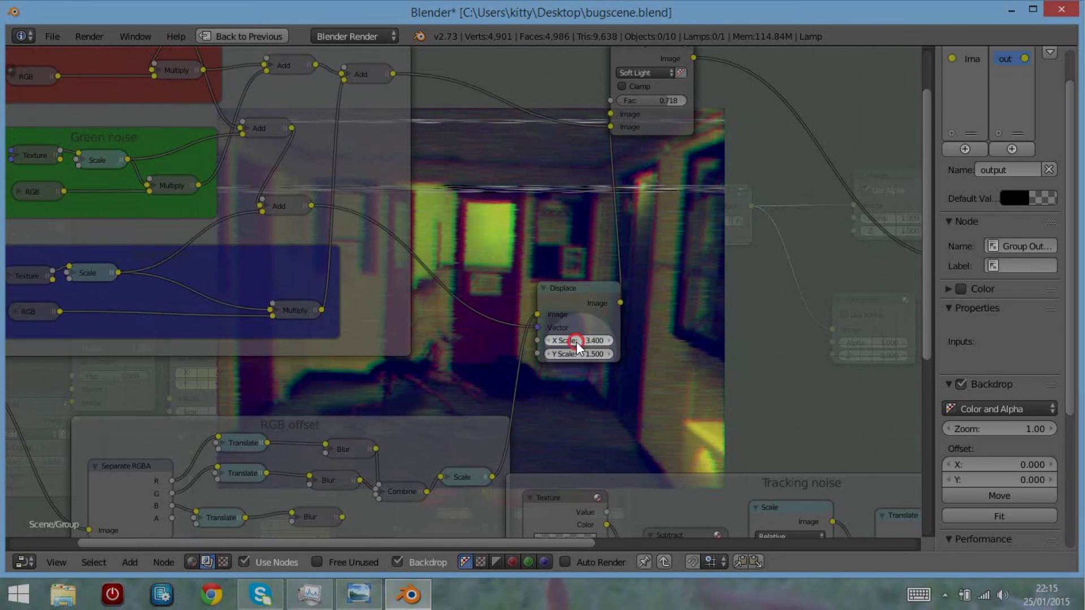
{"action": "mouse_move", "coordinate": [576, 342]}
{"action": "left_mouse_down"}
{"action": "mouse_move", "coordinate": [554, 341]}
{"action": "mouse_move", "coordinate": [577, 341]}
{"action": "left_mouse_up"}
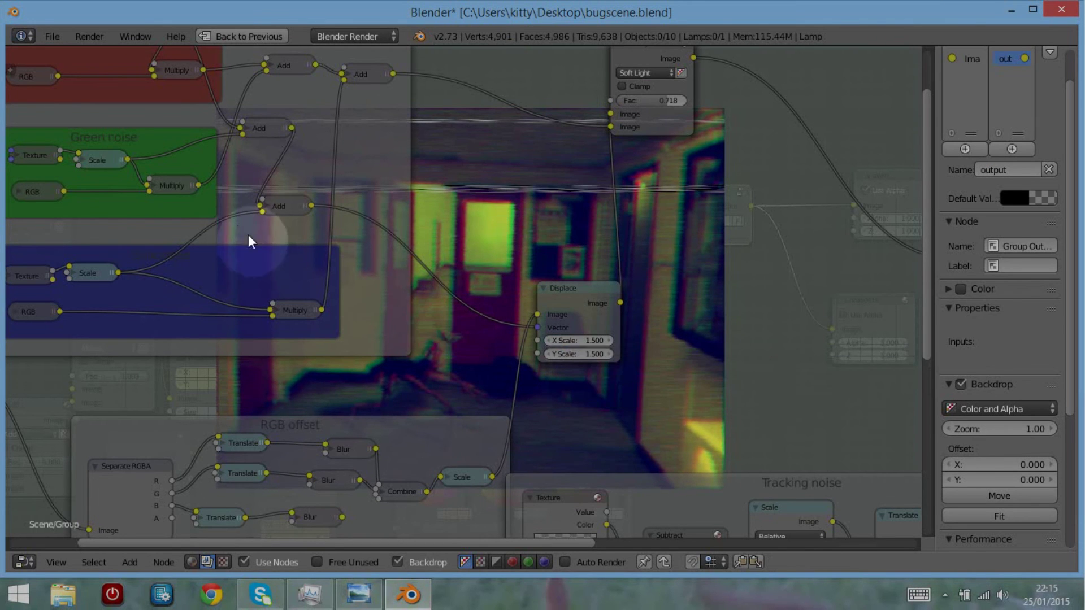
- Expand the top Translate node in the RGB offset frame and set its X offset to -3.1
{"action": "middle_click_drag", "start_coordinate": [440, 434], "coordinate": [452, 391]}
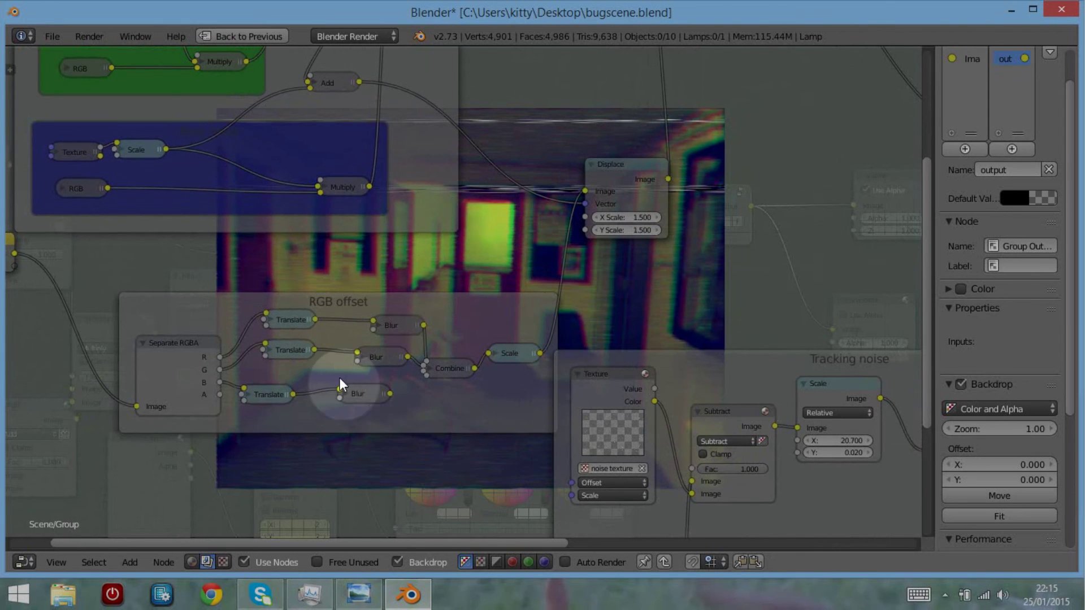
{"action": "left_click", "coordinate": [270, 319]}
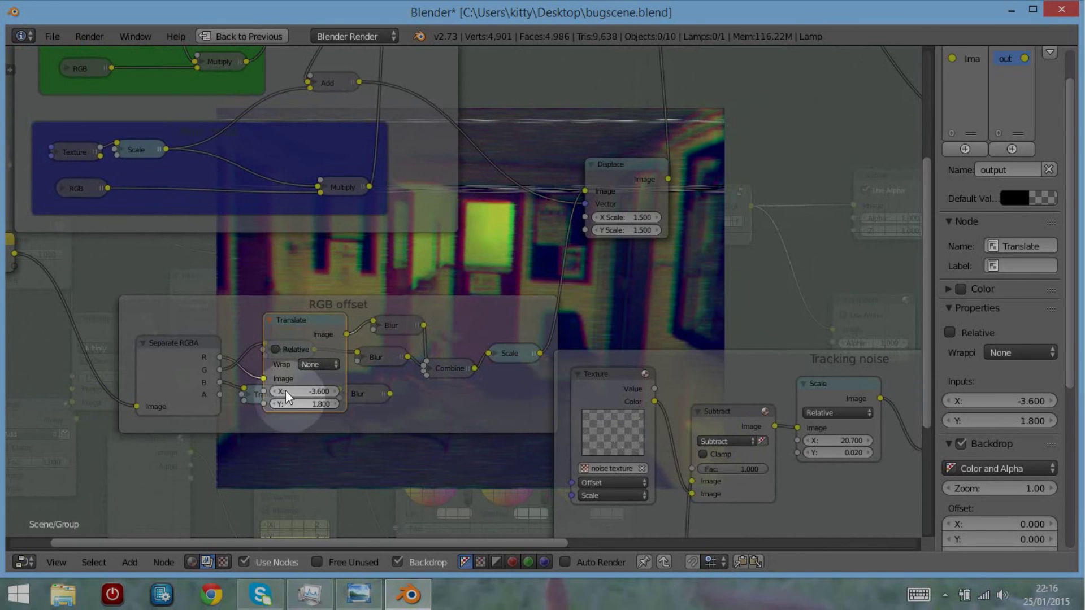
{"action": "left_click", "coordinate": [335, 392]}
{"action": "left_click", "coordinate": [335, 391]}
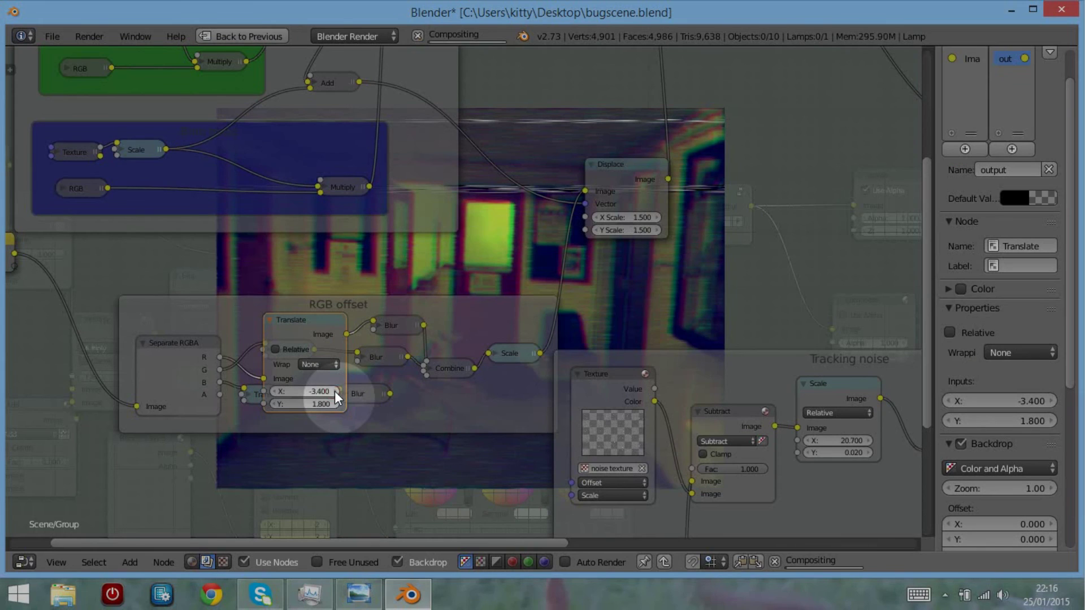
{"action": "left_click", "coordinate": [335, 391]}
{"action": "left_click", "coordinate": [334, 391]}
{"action": "left_click", "coordinate": [335, 391]}
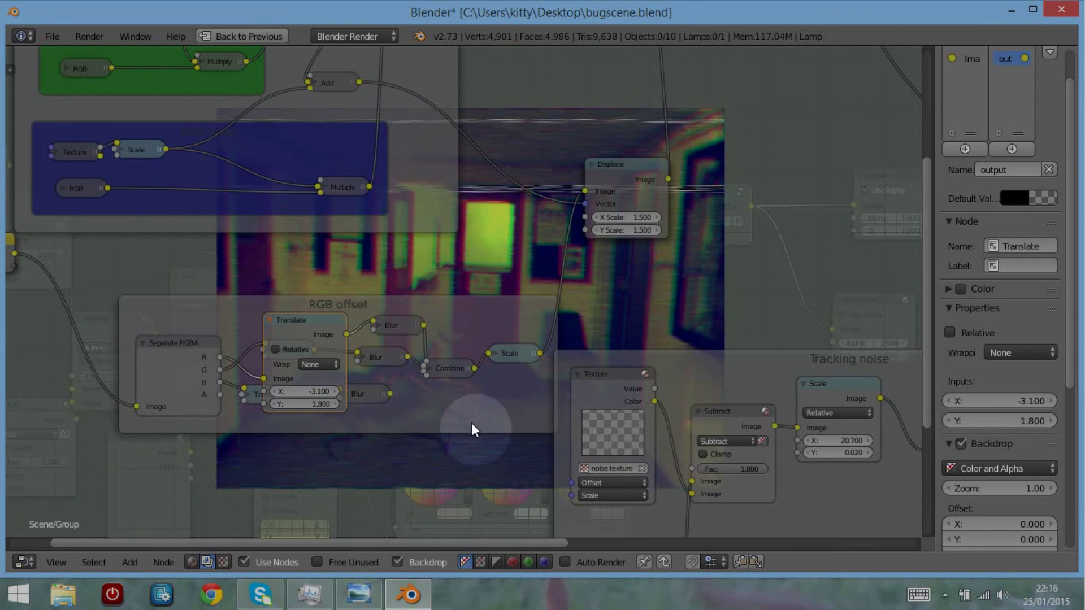
- Connect the lowest Blur node's output to the free third channel input of the Combine node in the RGB offset frame
{"action": "scroll", "coordinate": [469, 435], "scroll_direction": "down", "scroll_amount": 1}
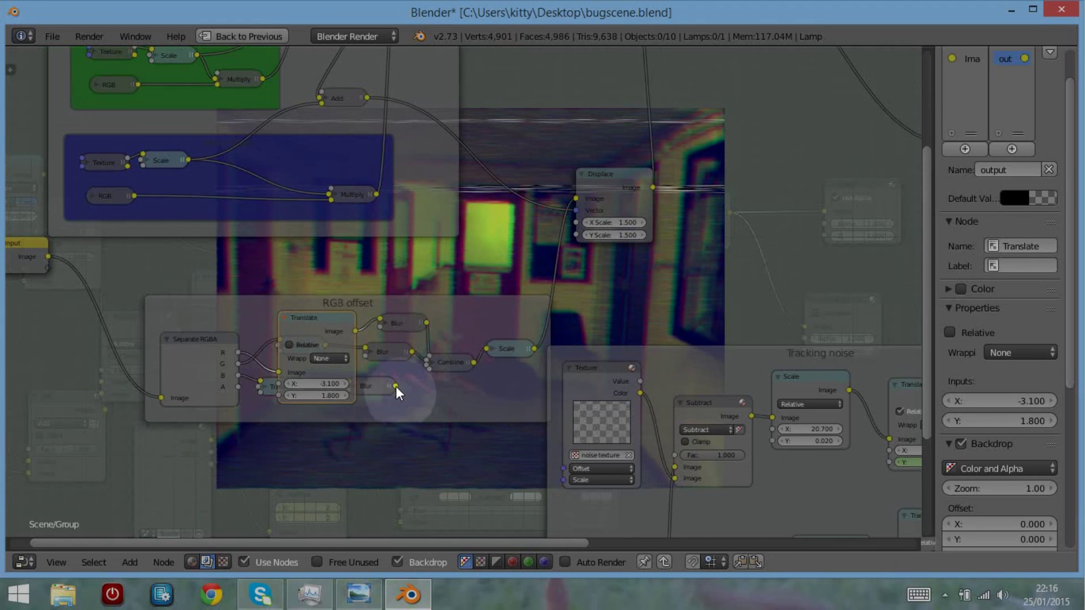
{"action": "left_click_drag", "start_coordinate": [396, 387], "coordinate": [429, 365]}
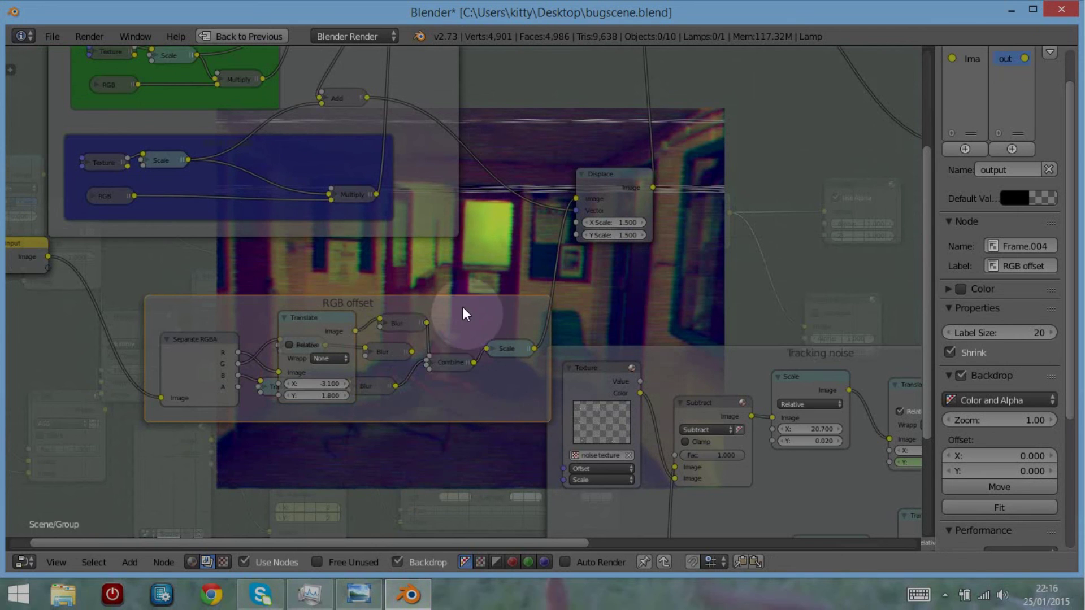
{"action": "left_click_drag", "start_coordinate": [459, 419], "coordinate": [384, 318]}
- Examine the whole VHS node group, from the noise and RGB offset frames through the tracking noise to the group output
{"action": "scroll", "coordinate": [689, 286], "scroll_direction": "down", "scroll_amount": 3}
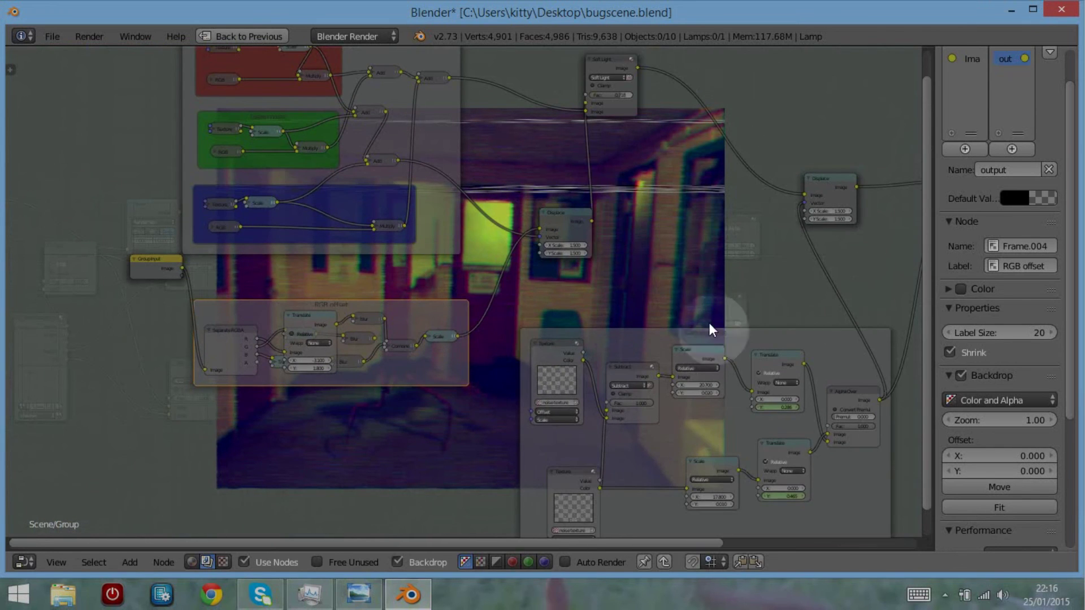
{"action": "scroll", "coordinate": [811, 452], "scroll_direction": "down", "scroll_amount": 2}
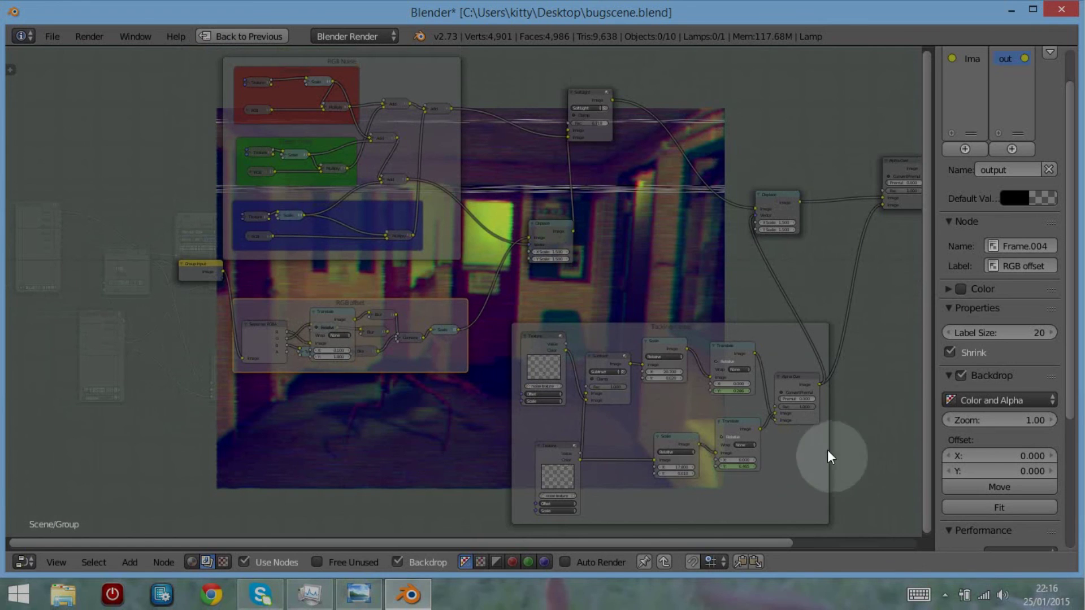
{"action": "left_click_drag", "start_coordinate": [819, 453], "coordinate": [768, 439]}
{"action": "middle_click_drag", "start_coordinate": [769, 439], "coordinate": [126, 324]}
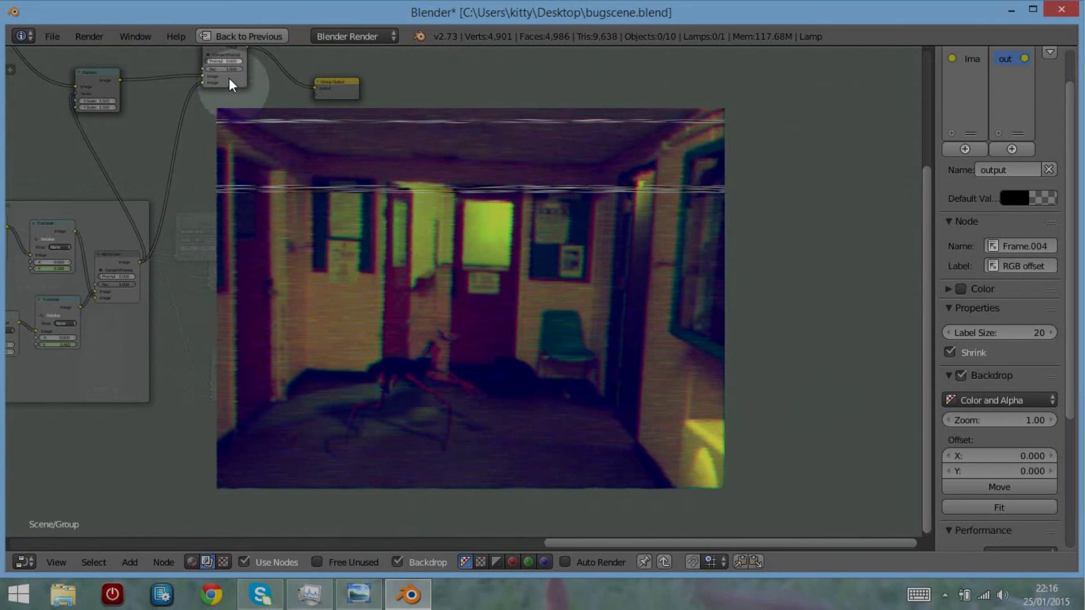
{"action": "middle_click_drag", "start_coordinate": [256, 136], "coordinate": [426, 219]}
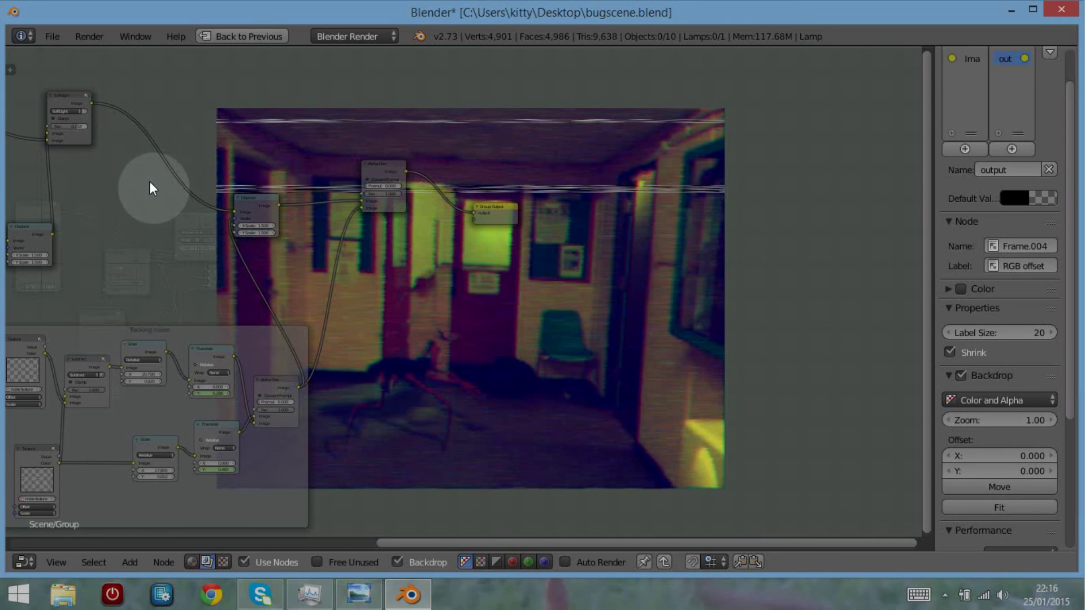
{"action": "middle_click_drag", "start_coordinate": [145, 191], "coordinate": [616, 188]}
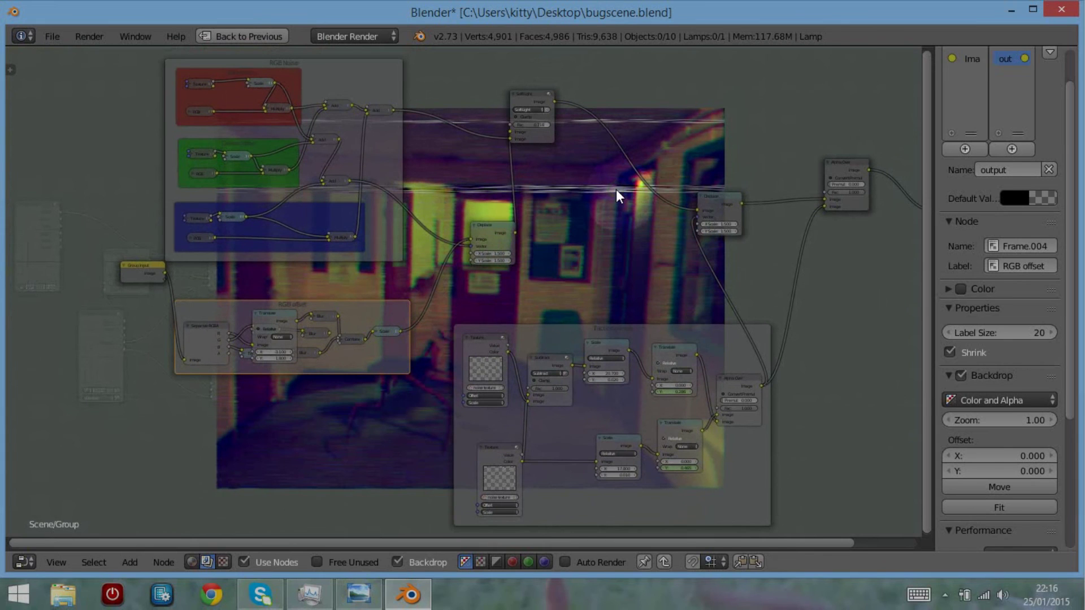
{"action": "scroll", "coordinate": [616, 188], "scroll_direction": "down", "scroll_amount": 2}
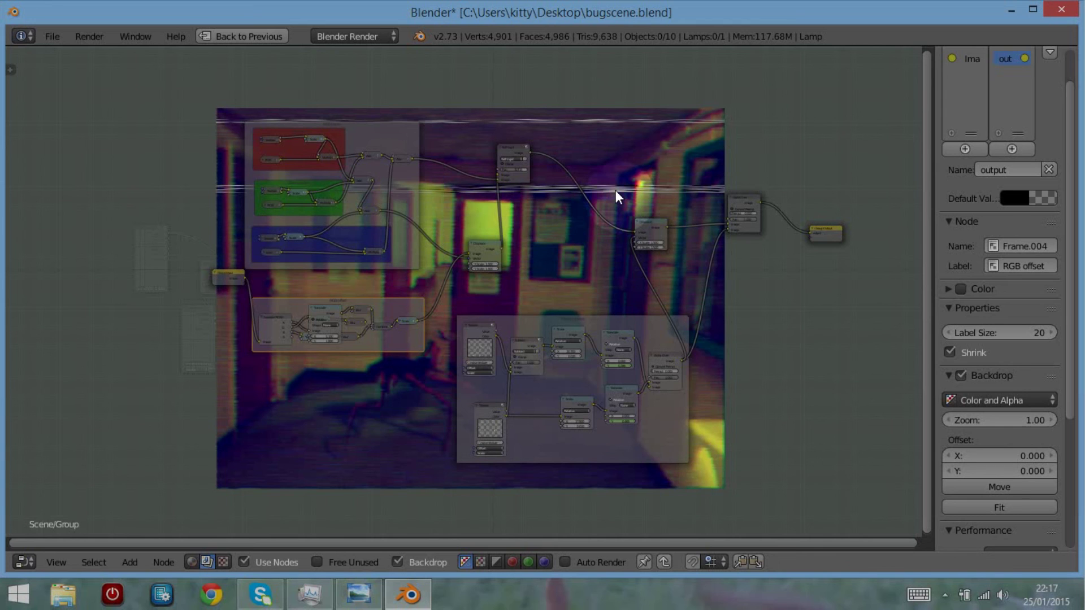
{"action": "left_click", "coordinate": [880, 130]}
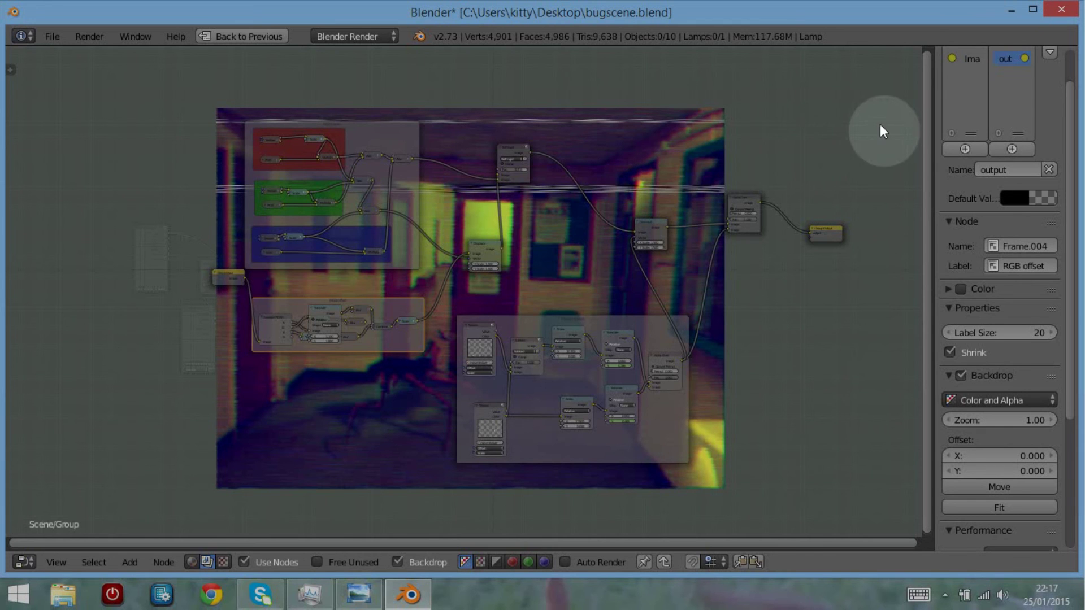